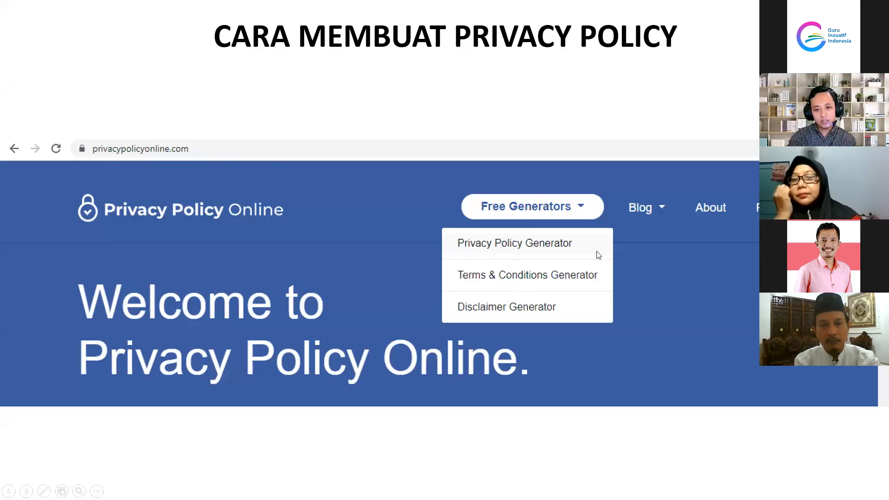
# Advance the slideshow to the Privacy Policy Generator form slide
pyautogui.click(640, 257)
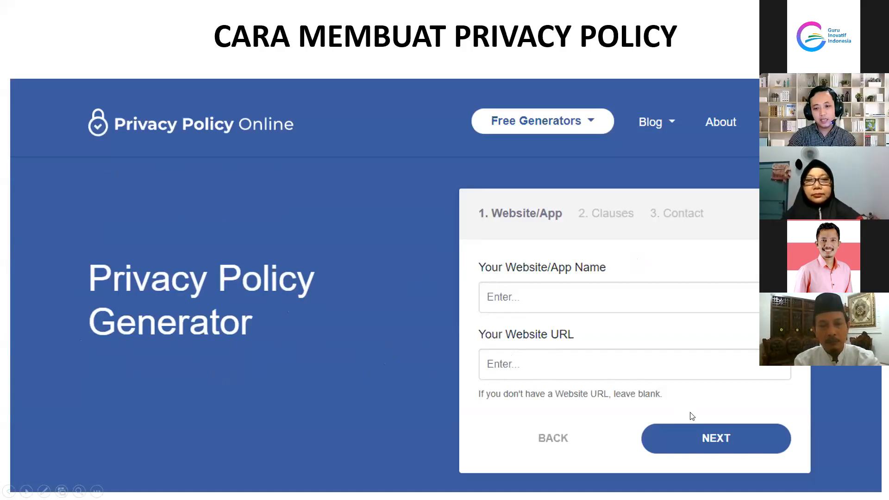
# Advance past the Clauses and Contact slides to the generated Super Matematika privacy policy slide
pyautogui.click(676, 357)
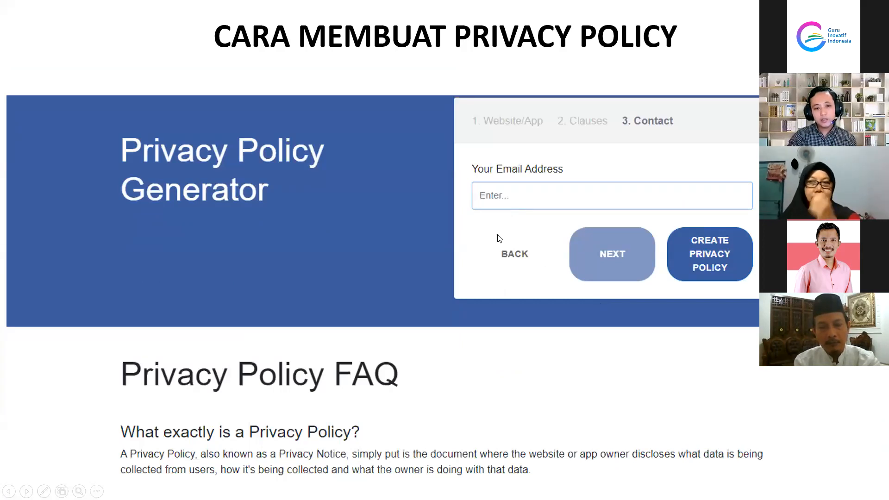
pyautogui.click(723, 263)
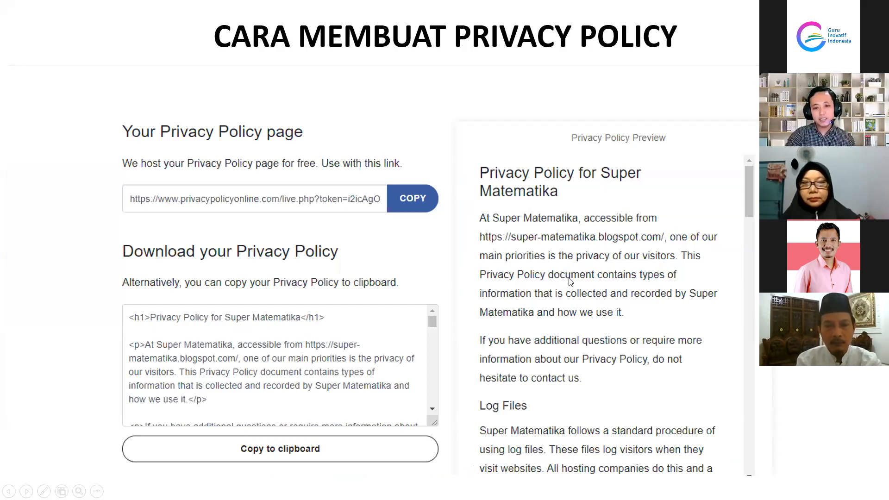
# Advance to the Blogger layout slide, step back once, then advance again
pyautogui.click(628, 279)
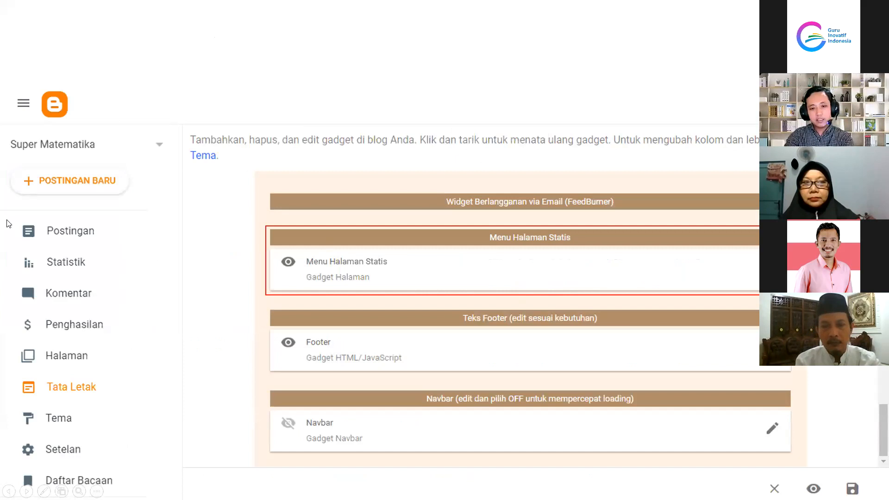
pyautogui.press('Left')
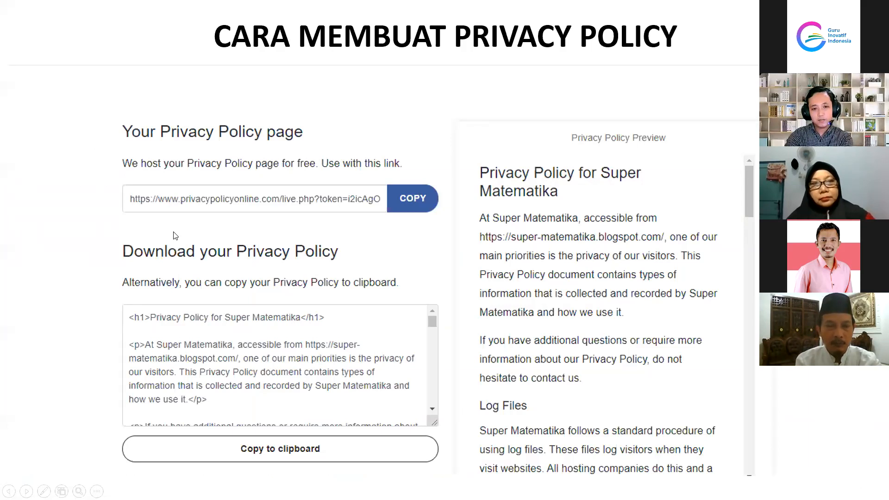
pyautogui.click(174, 232)
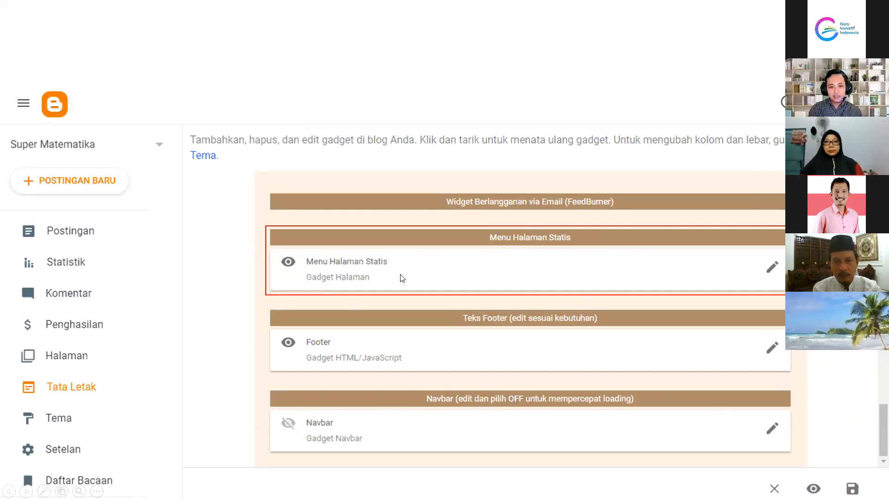
# Advance through the page list configuration and PUBLIKASI BLOG title slides
pyautogui.press('Right')
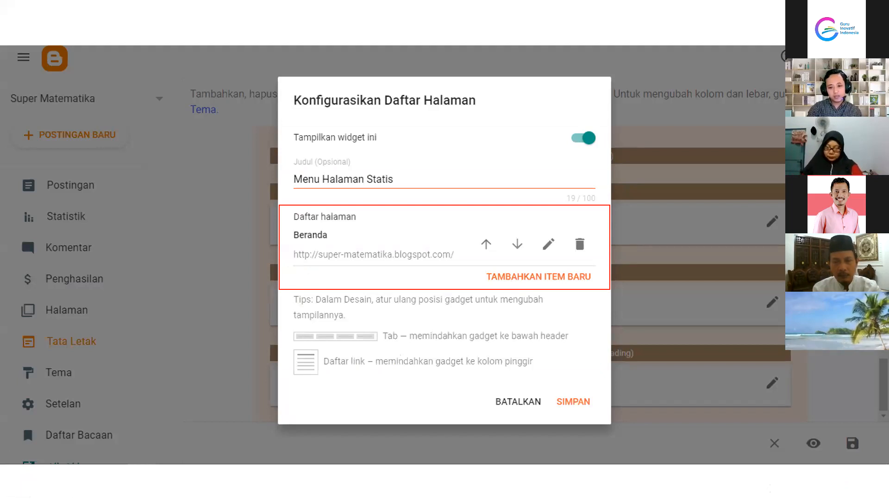
pyautogui.click(664, 256)
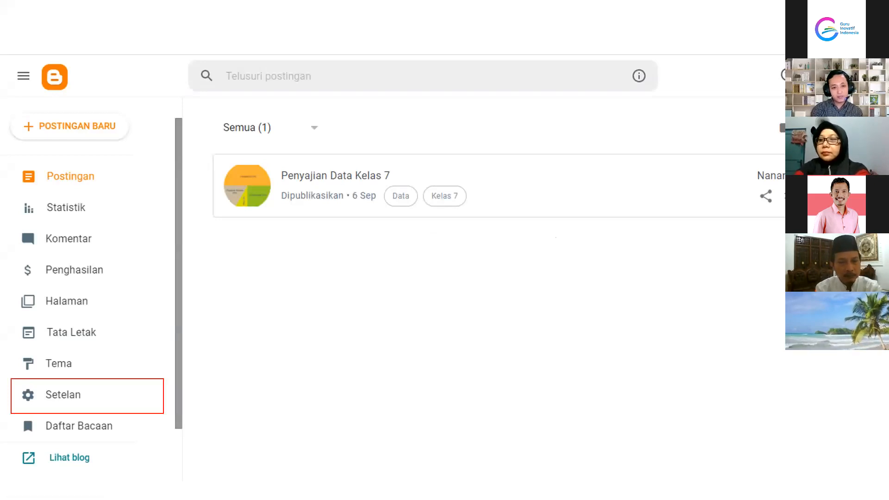
# Advance through the blog settings slide to the Memublikasikan and HTTPS slide
pyautogui.press('Right')
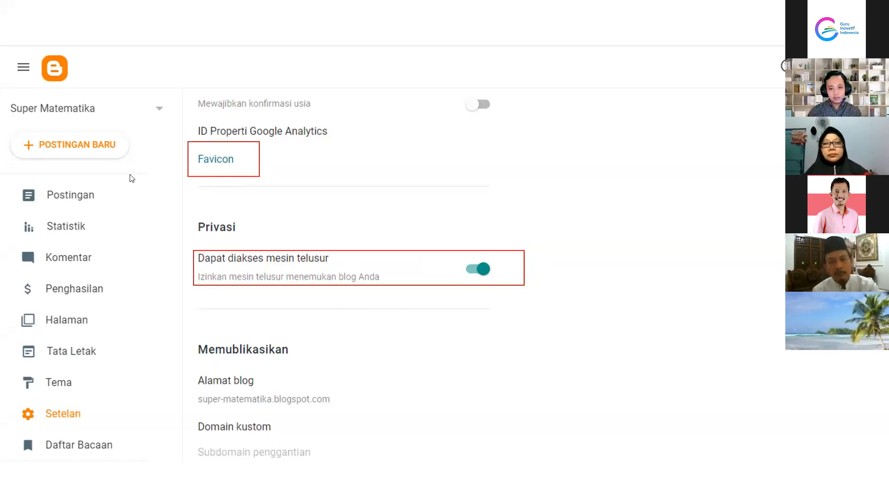
pyautogui.click(467, 289)
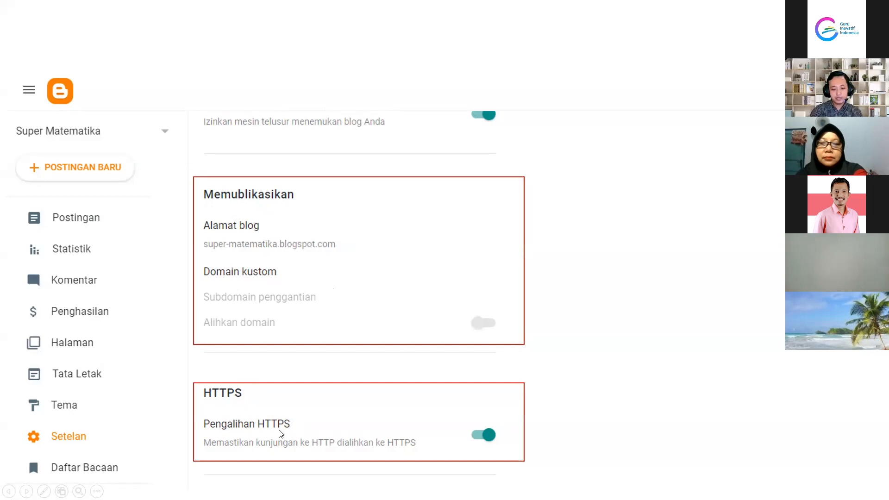
# Advance through the Tag meta and crawler/indexing slides to the Search Console ownership slides
pyautogui.press('Right')
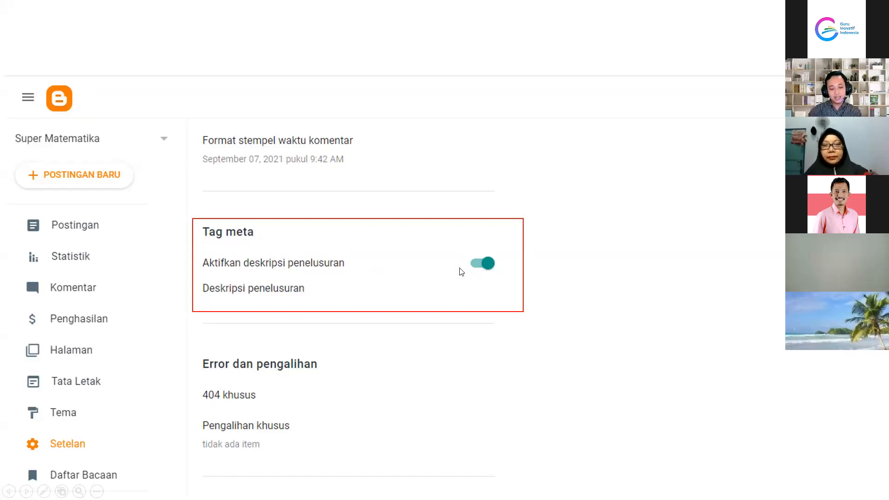
pyautogui.press('Right')
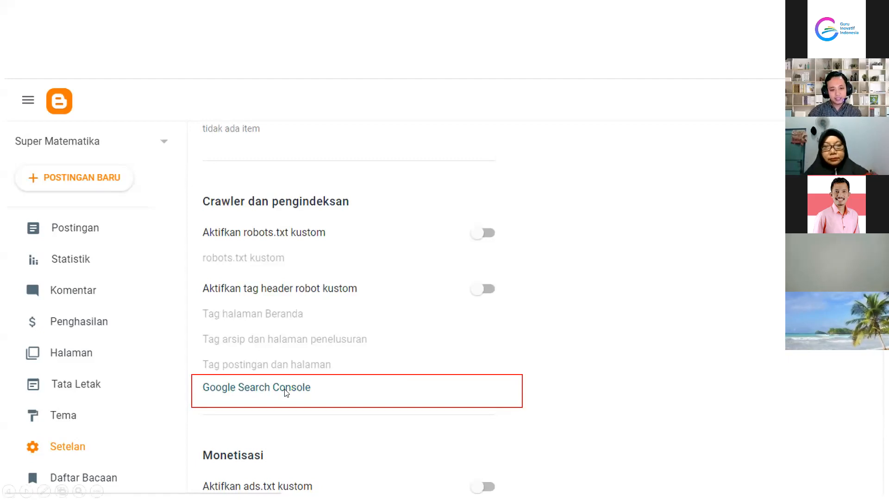
pyautogui.click(262, 390)
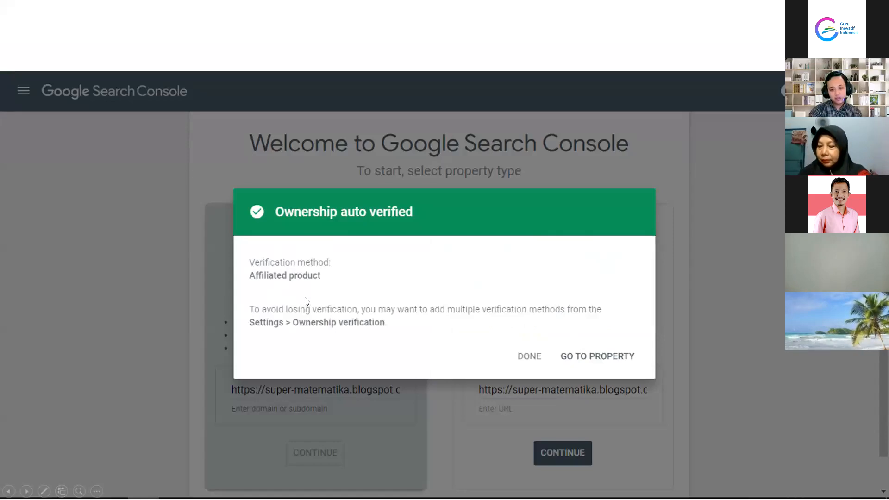
# Review the Search Console slides, then advance through URL inspection past the final slide
pyautogui.click(585, 358)
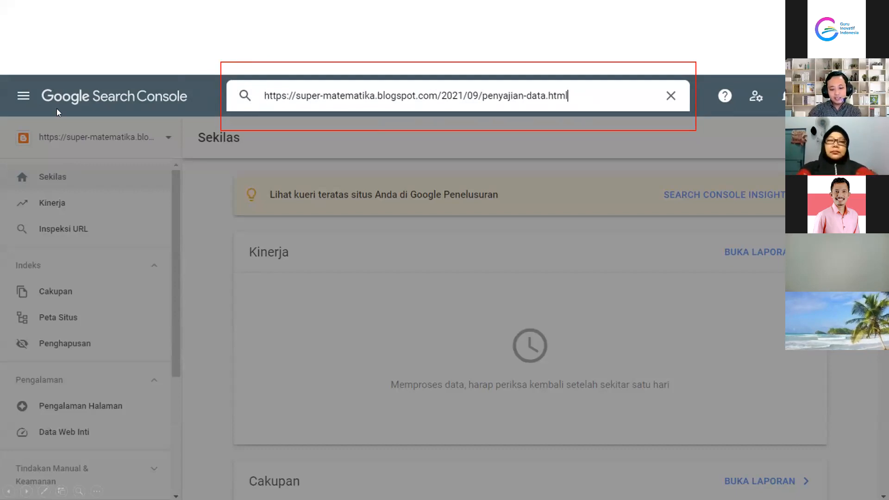
pyautogui.press('Left')
pyautogui.press('Left')
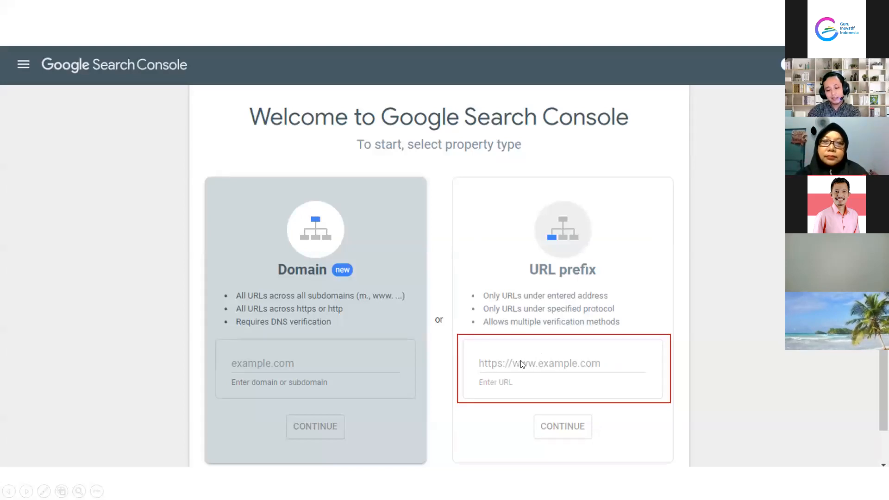
pyautogui.click(521, 360)
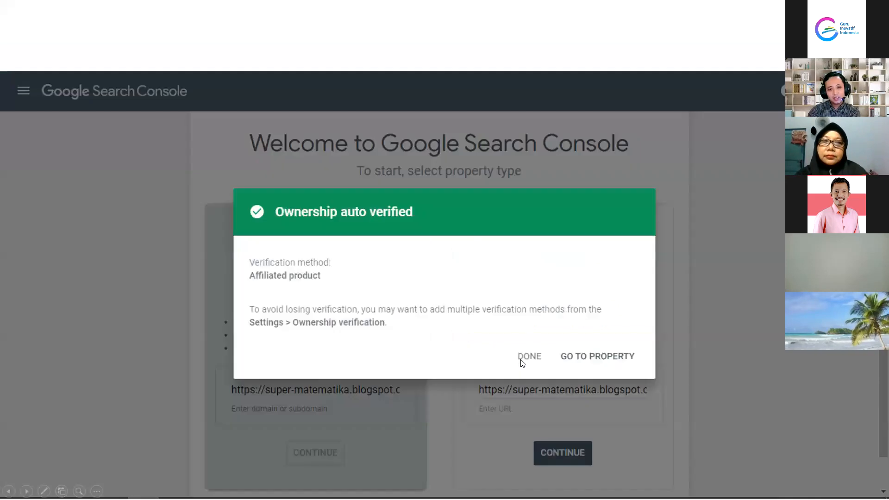
pyautogui.click(521, 359)
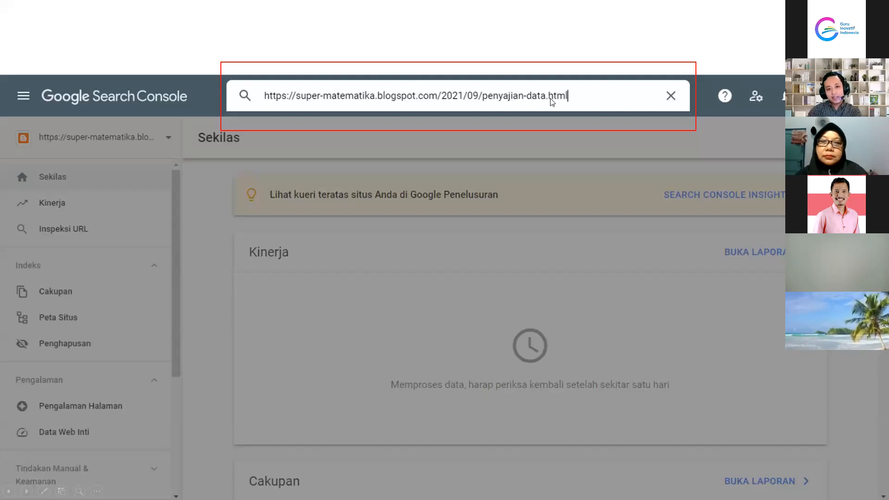
pyautogui.click(555, 100)
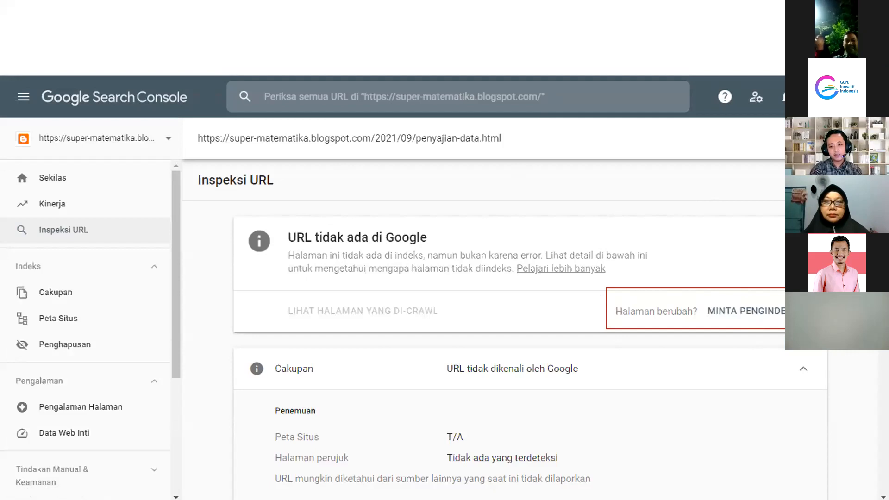
pyautogui.press('Right')
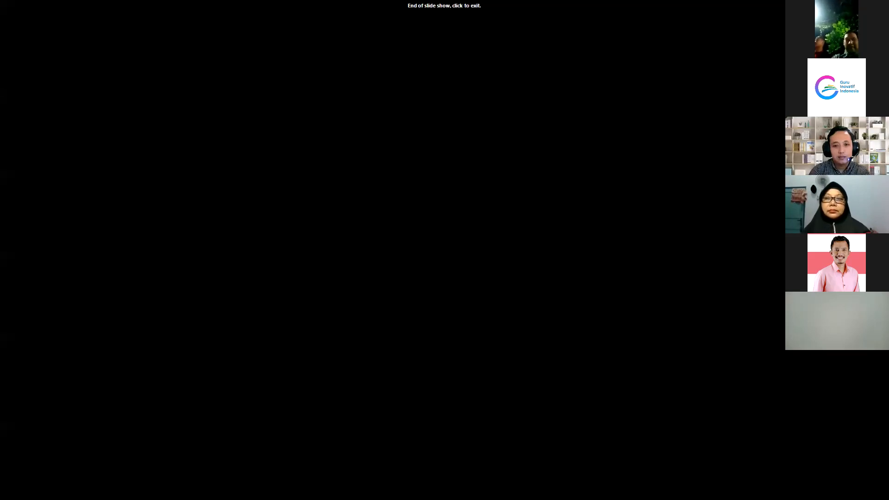
# Exit the finished slideshow and select slide 16 in the editor
pyautogui.click(363, 229)
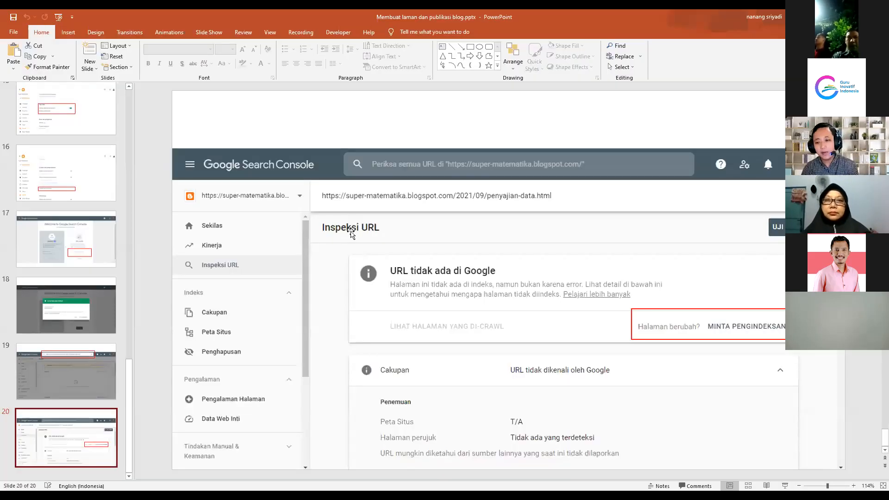
pyautogui.click(108, 245)
pyautogui.press('Up')
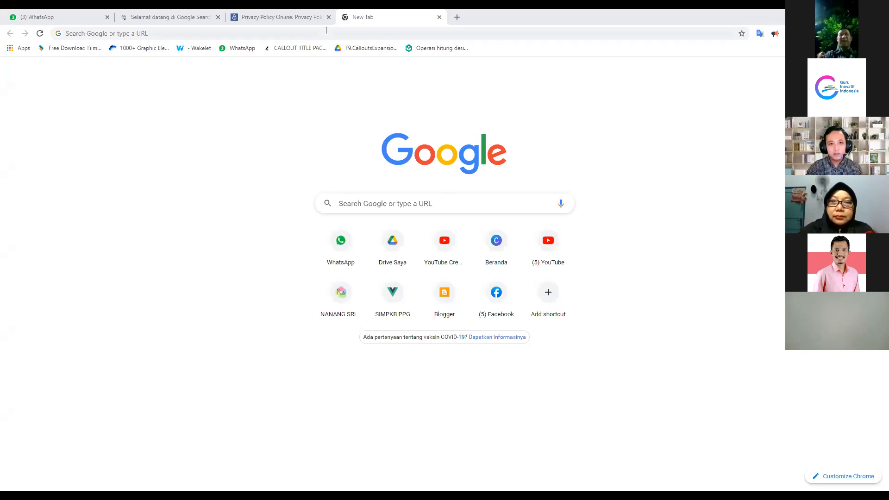
# Zoom Chrome's page view in to 125%
pyautogui.hotkey('ctrl', 'l')
pyautogui.click(881, 33)
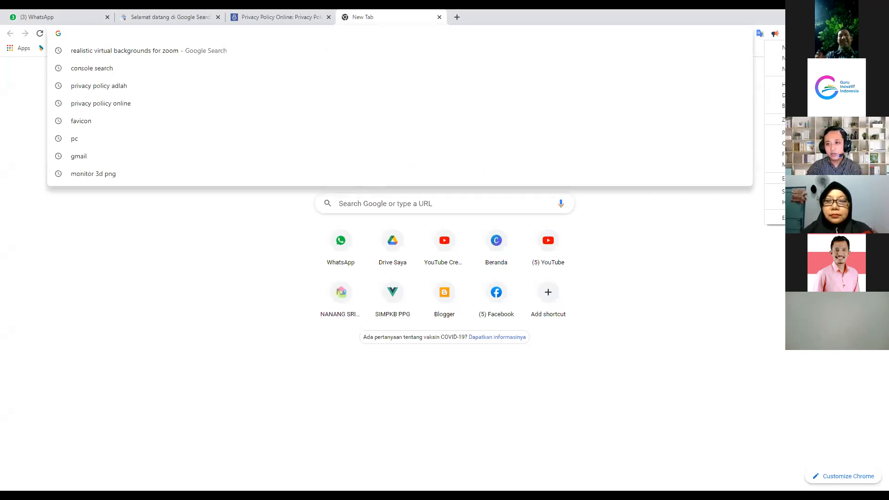
pyautogui.click(859, 120)
pyautogui.click(859, 120)
pyautogui.click(700, 274)
# Go to blogger.com and open the Tentang Kami page from the Halaman list
pyautogui.click(187, 34)
pyautogui.write('blogg')
pyautogui.press('Return')
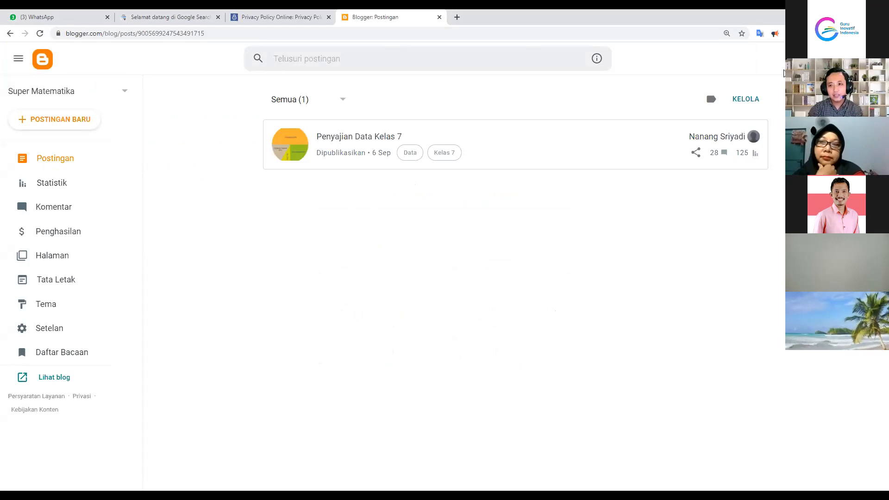
pyautogui.click(43, 262)
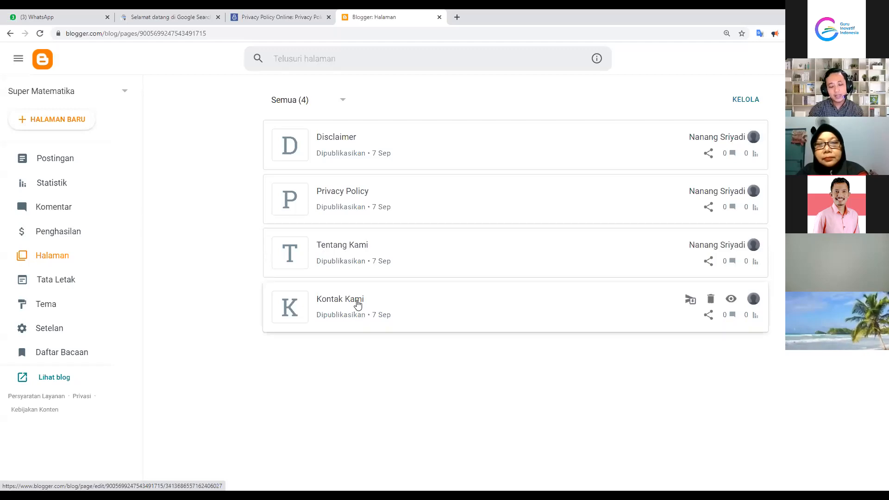
pyautogui.click(343, 252)
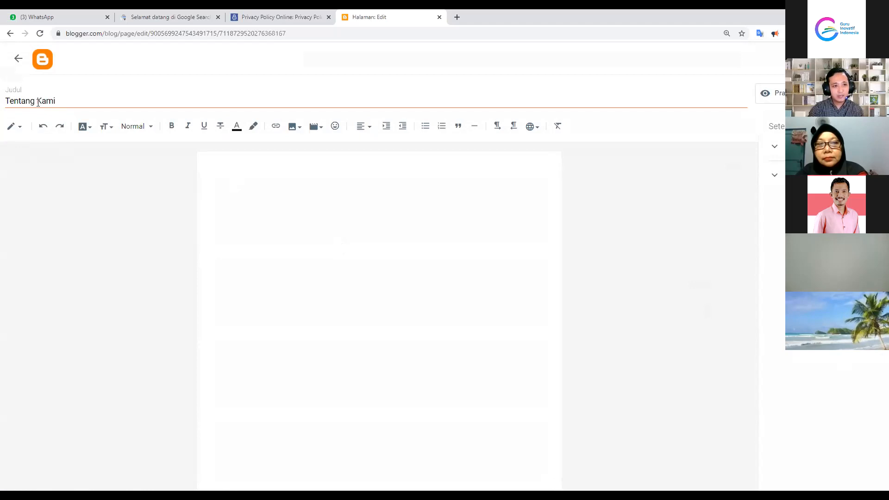
# Write 'blog ini berisi tentang konten matematika smp dan sma' and check the page's comment options
pyautogui.click(242, 175)
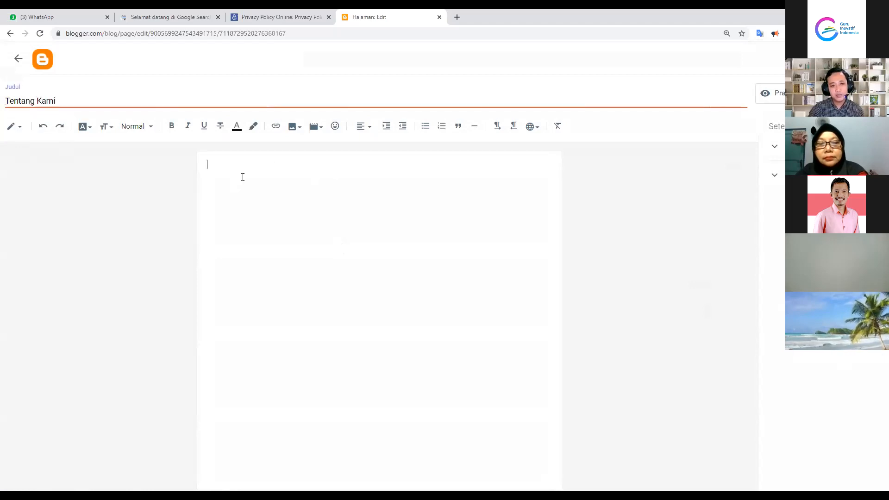
pyautogui.write('blog ')
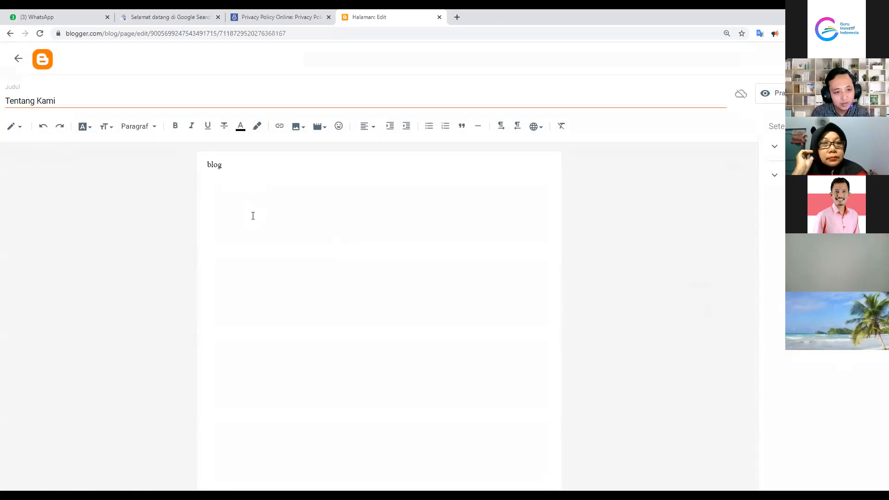
pyautogui.write('ini ')
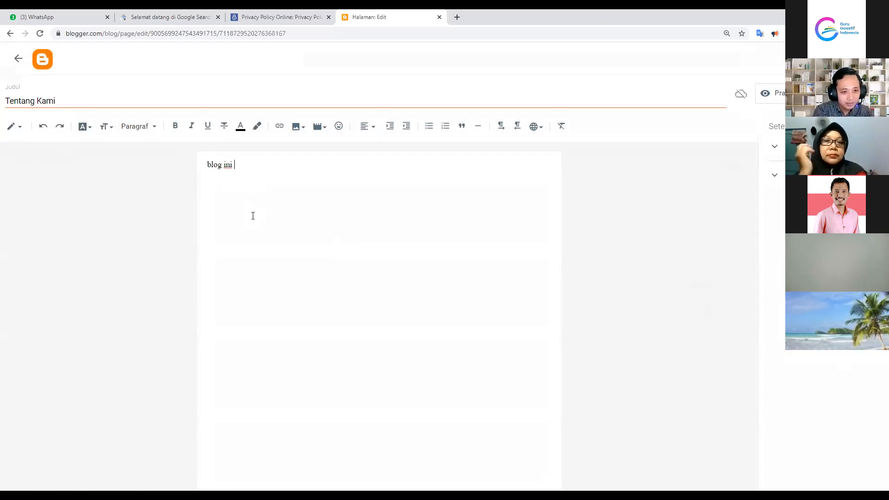
pyautogui.write('berisi tentang konten')
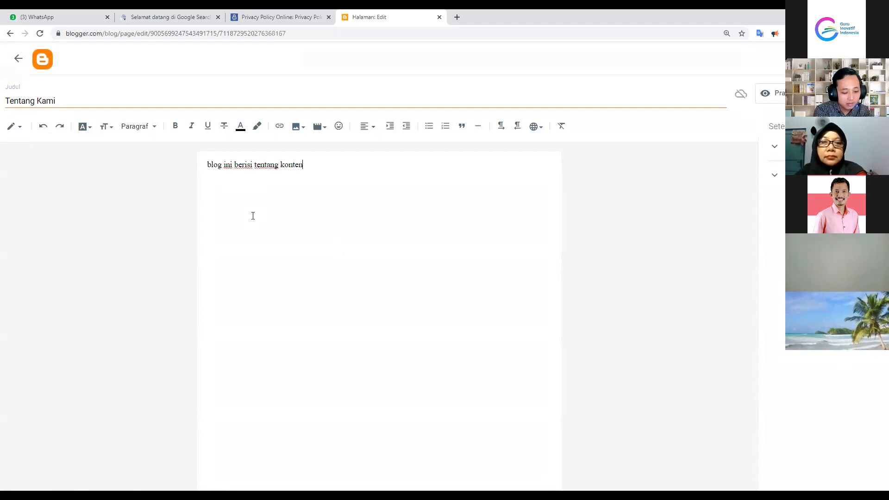
pyautogui.write(' matem')
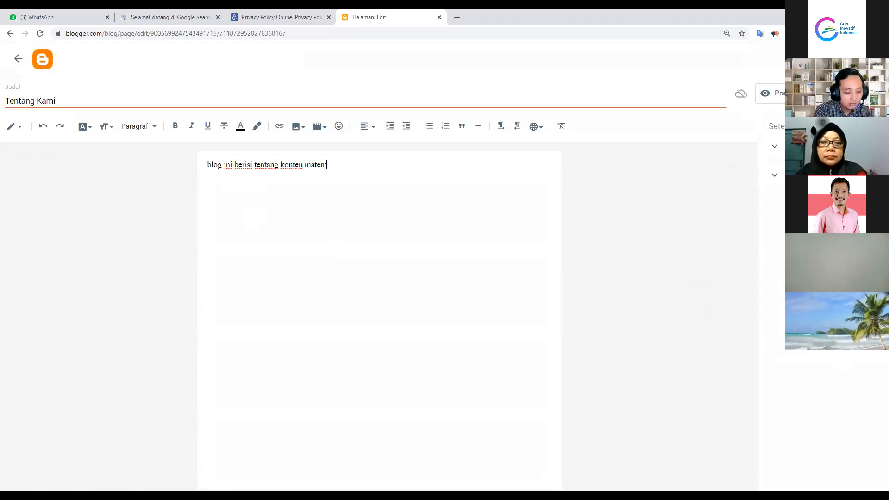
pyautogui.write('atika smp ')
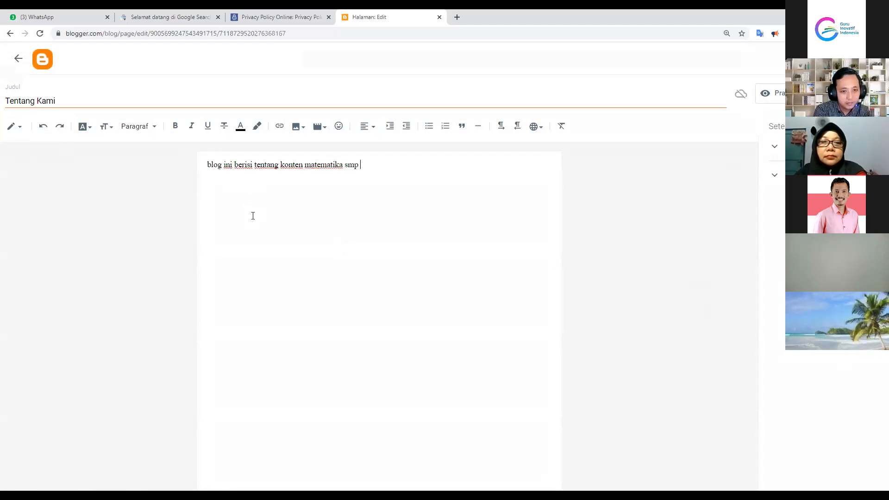
pyautogui.write('dan sma')
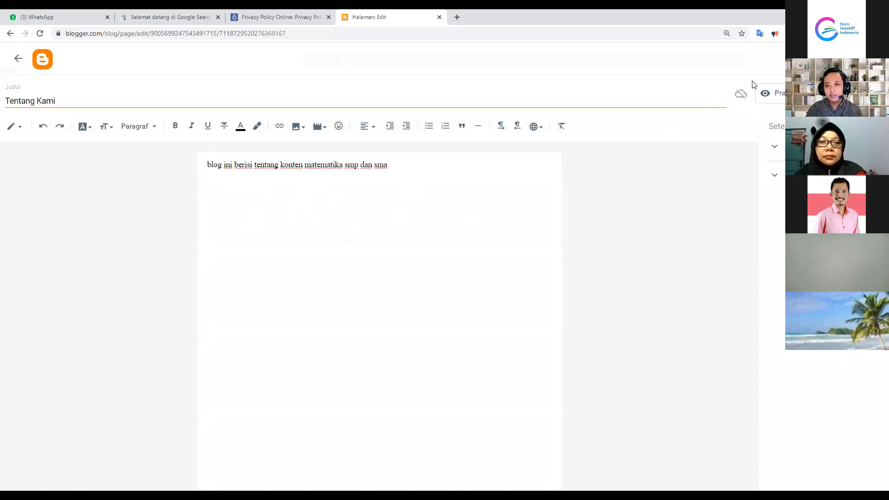
pyautogui.click(772, 148)
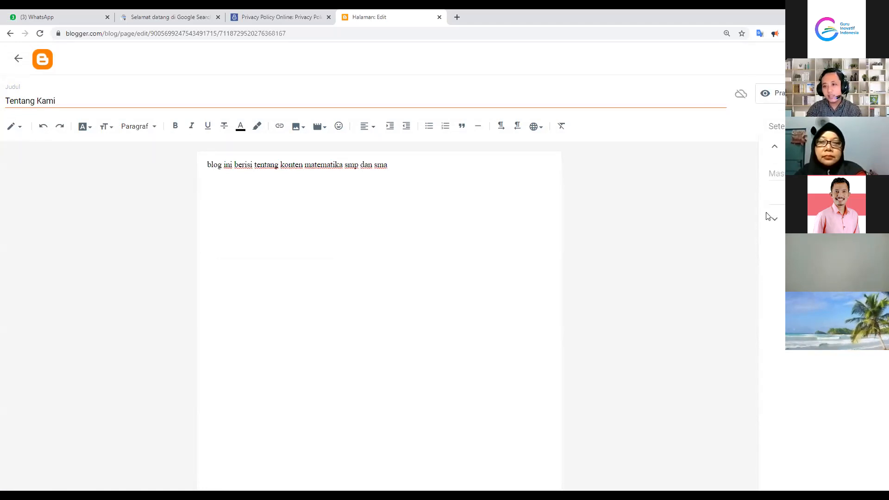
pyautogui.click(774, 219)
pyautogui.click(776, 147)
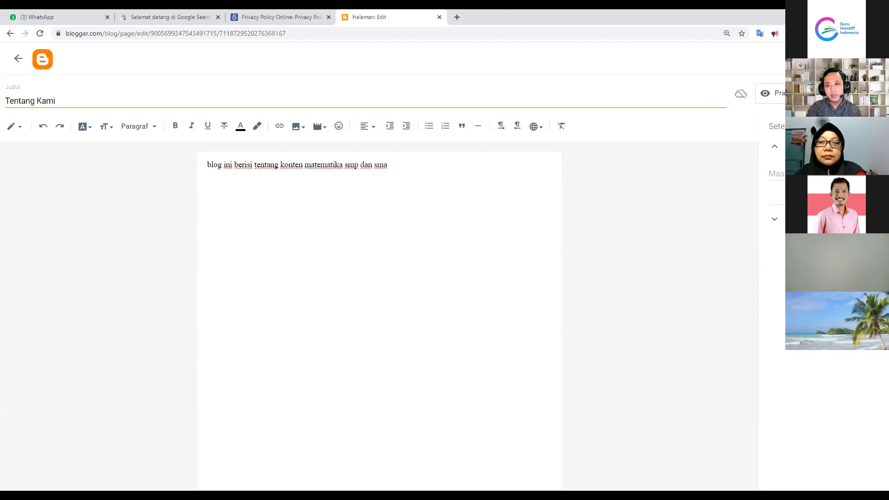
# Save the Tentang Kami page and go back to the Halaman list
pyautogui.moveTo(399, 163); pyautogui.dragTo(177, 171)
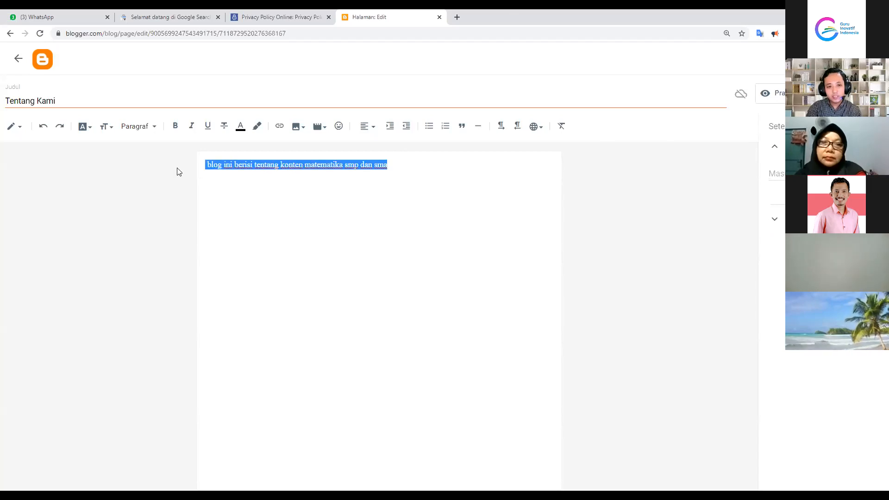
pyautogui.click(274, 181)
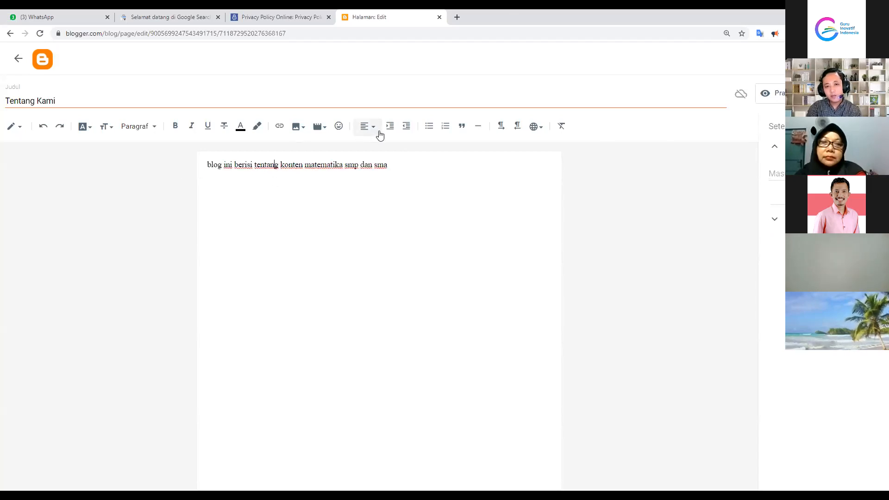
pyautogui.click(851, 94)
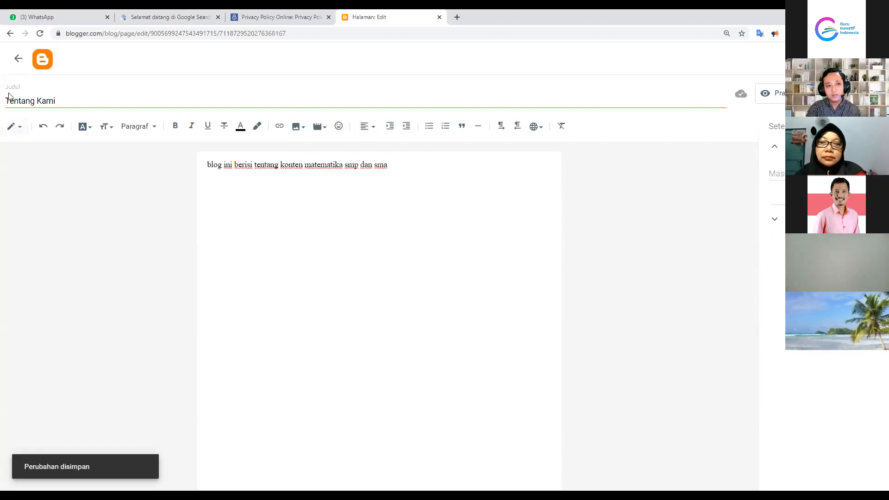
pyautogui.click(18, 67)
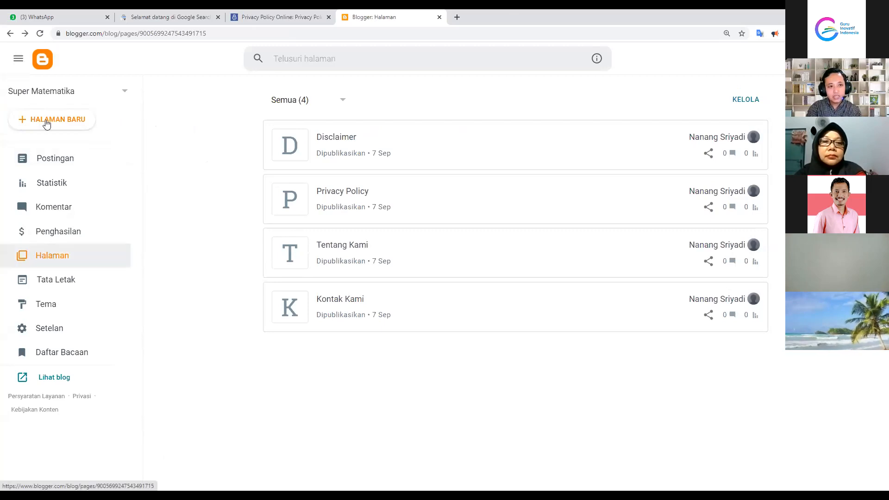
pyautogui.click(46, 122)
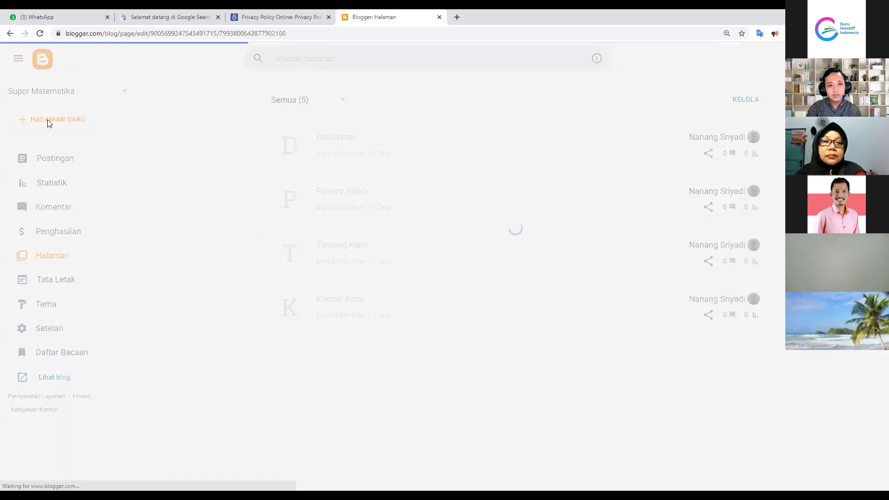
pyautogui.click(47, 99)
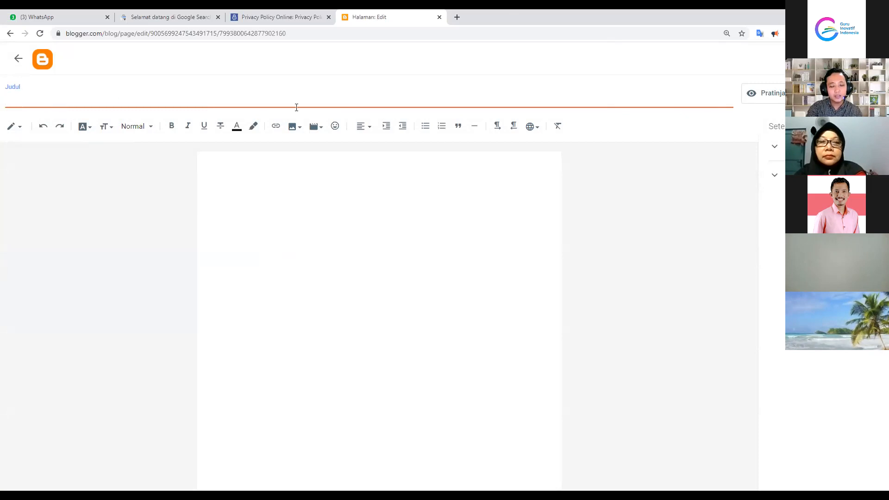
pyautogui.click(18, 58)
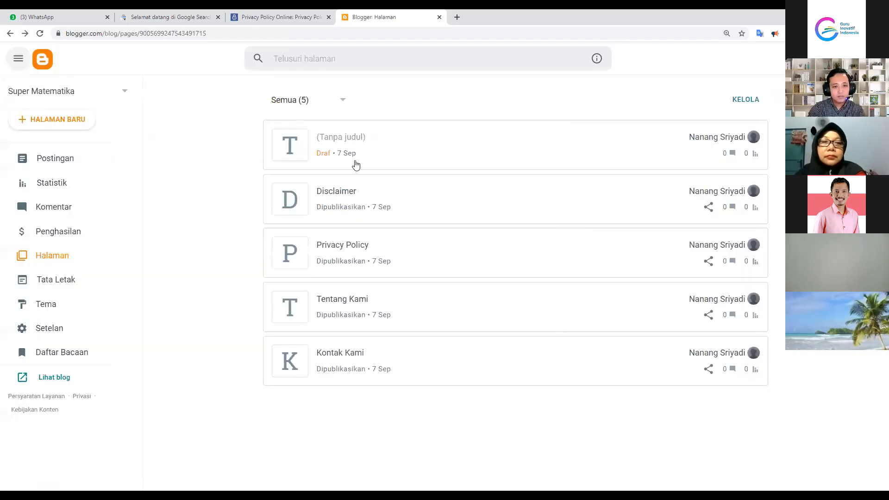
pyautogui.click(711, 139)
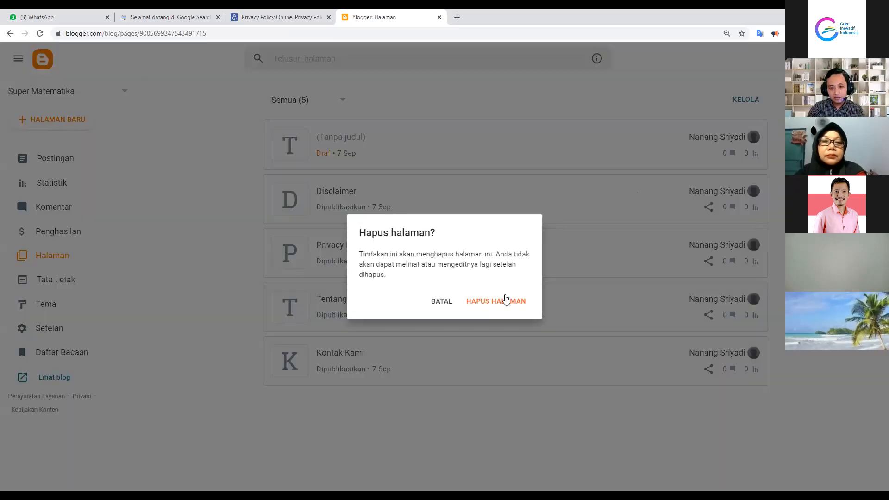
pyautogui.click(503, 301)
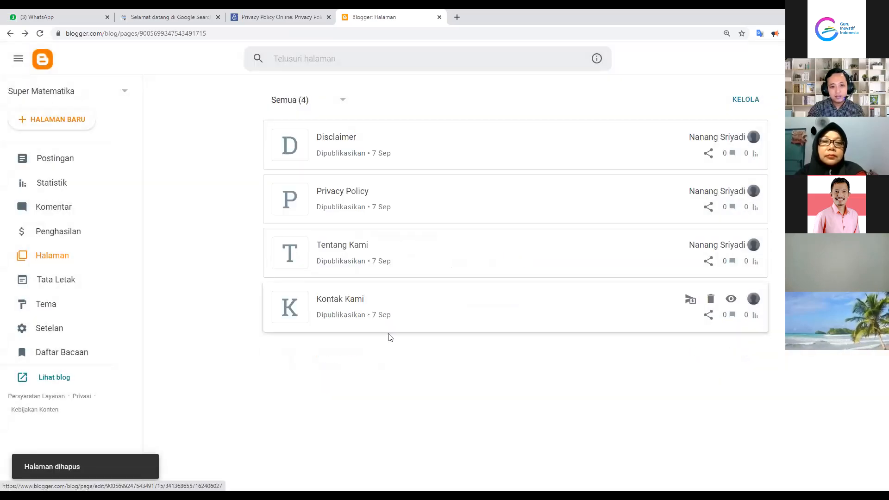
# Write 'Nama:', 'No Hp:' and 'email:' on separate lines of the Kontak Kami page, then go back to the pages list
pyautogui.click(340, 301)
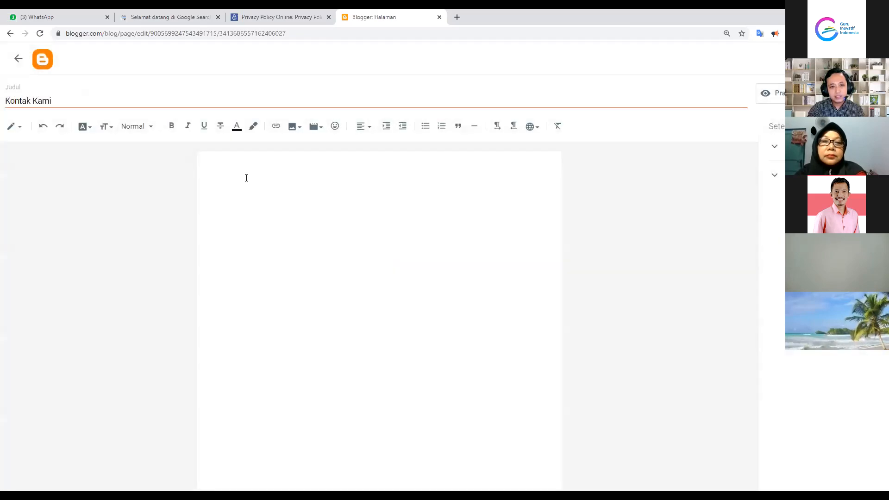
pyautogui.write('Nma')
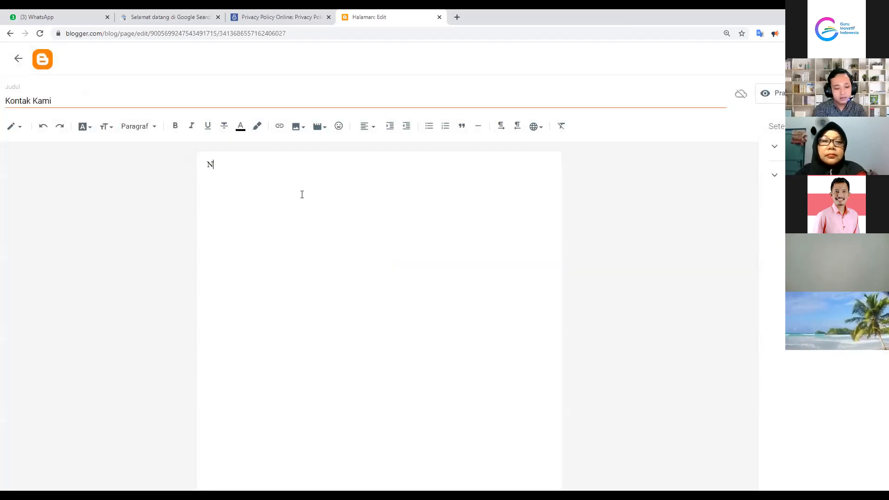
pyautogui.press('BackSpace')
pyautogui.press('BackSpace')
pyautogui.write('ama')
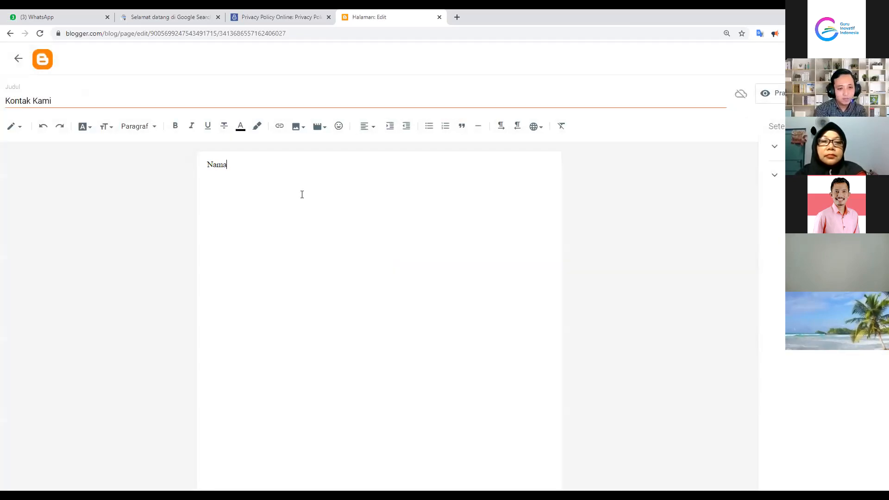
pyautogui.write(':')
pyautogui.press('Return')
pyautogui.write('n')
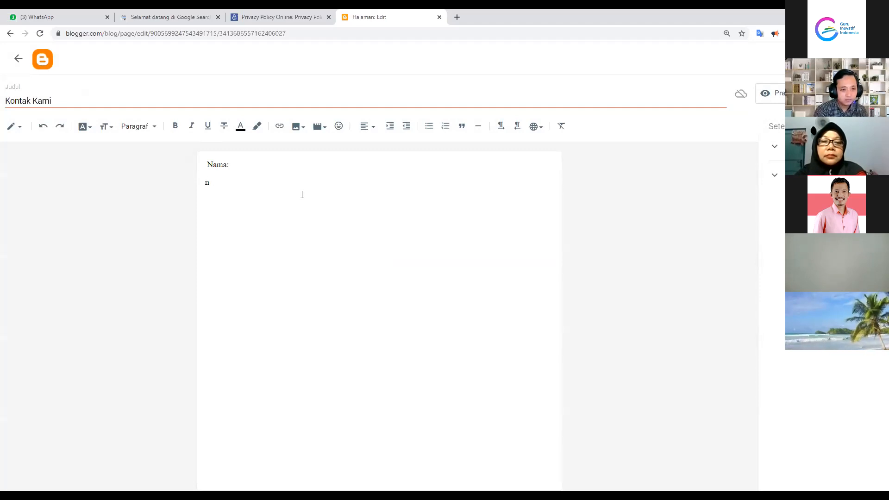
pyautogui.write('oNo Hp:')
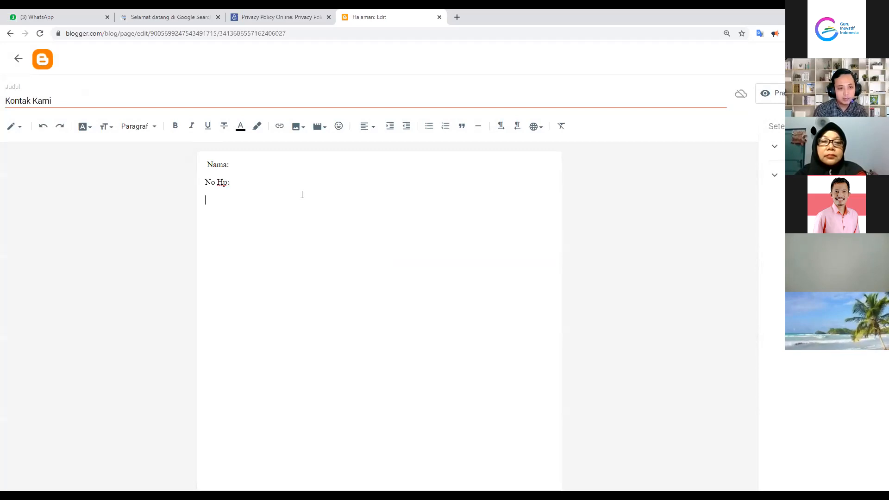
pyautogui.write('email:')
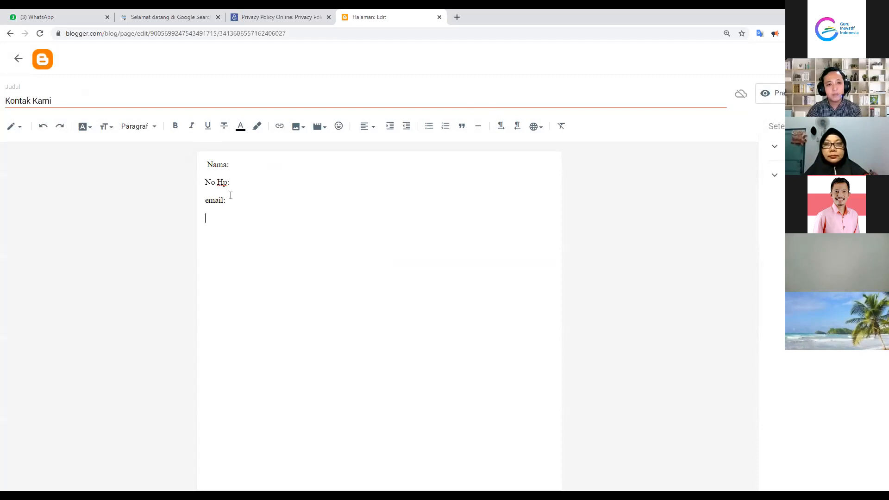
pyautogui.moveTo(229, 182); pyautogui.dragTo(204, 182)
pyautogui.click(236, 200)
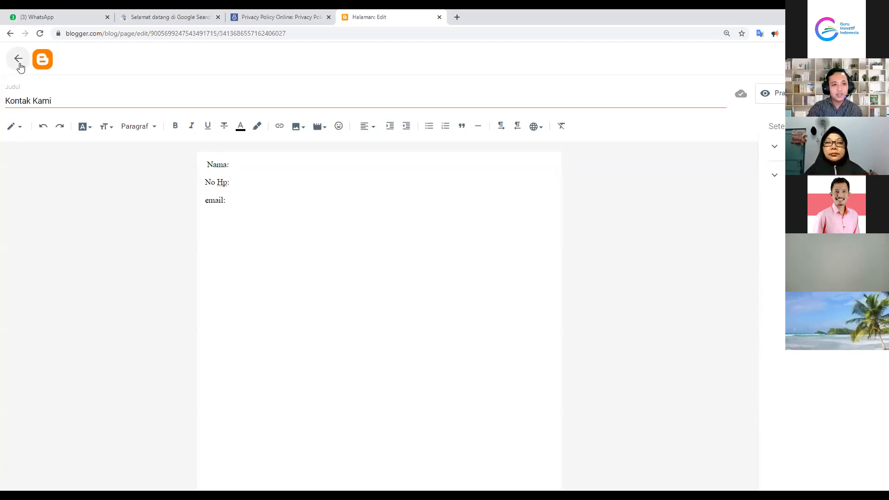
pyautogui.click(19, 64)
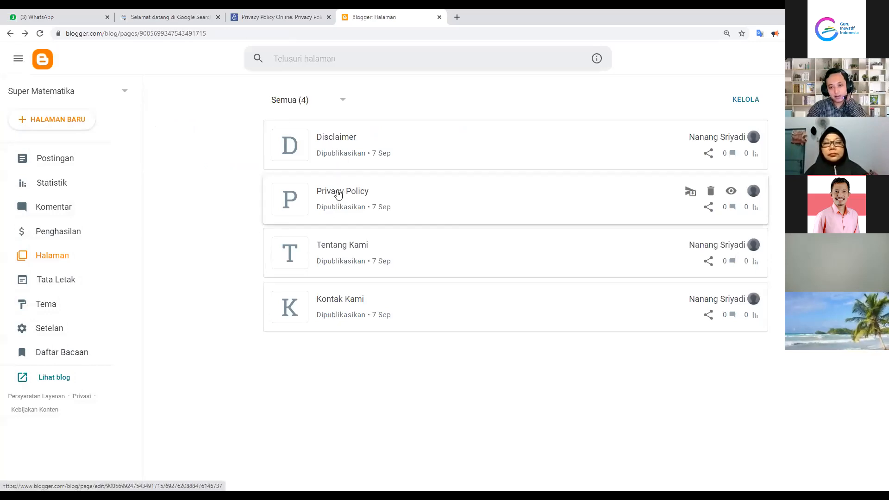
# Open the Privacy Policy page, select all its text, and leave it unchanged
pyautogui.click(338, 194)
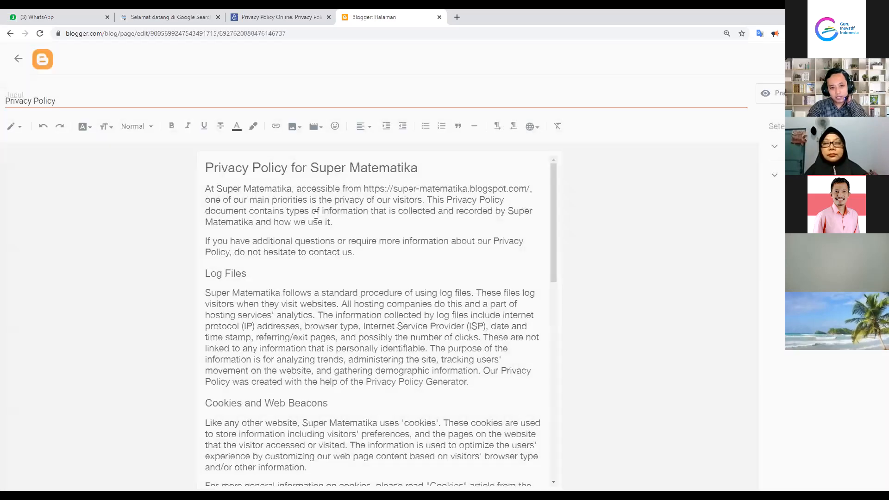
pyautogui.click(209, 168)
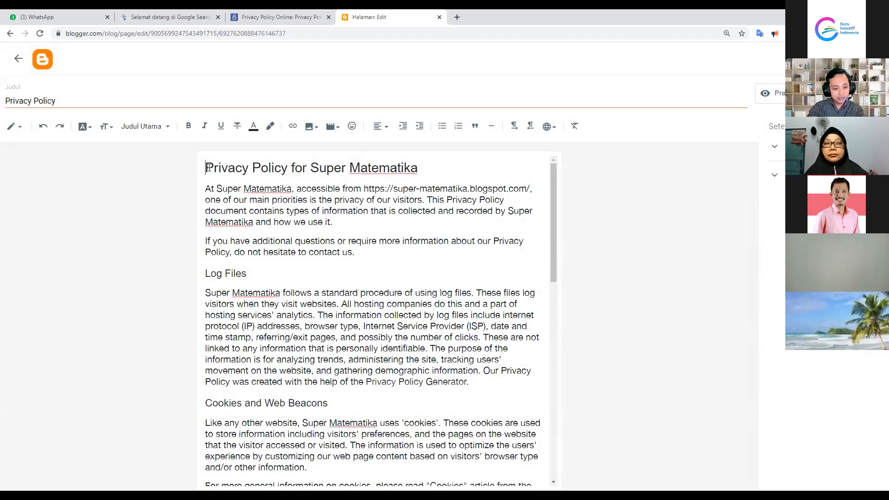
pyautogui.hotkey('ctrl', 'a')
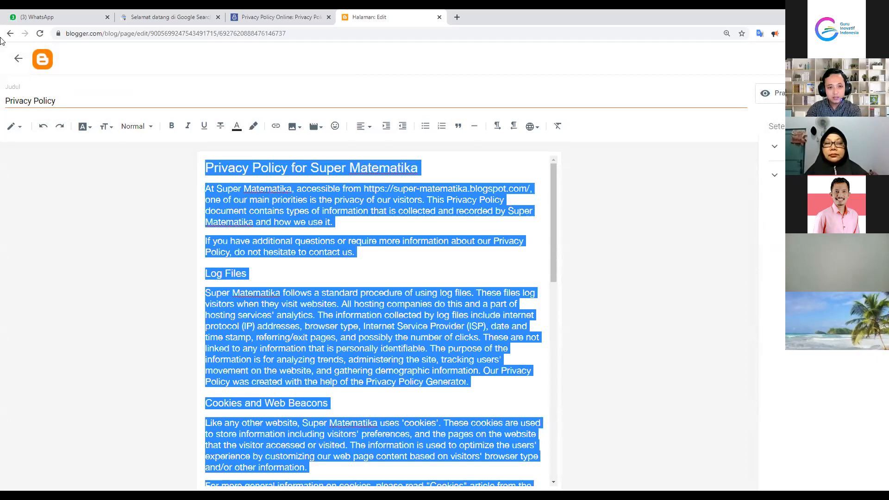
pyautogui.click(13, 58)
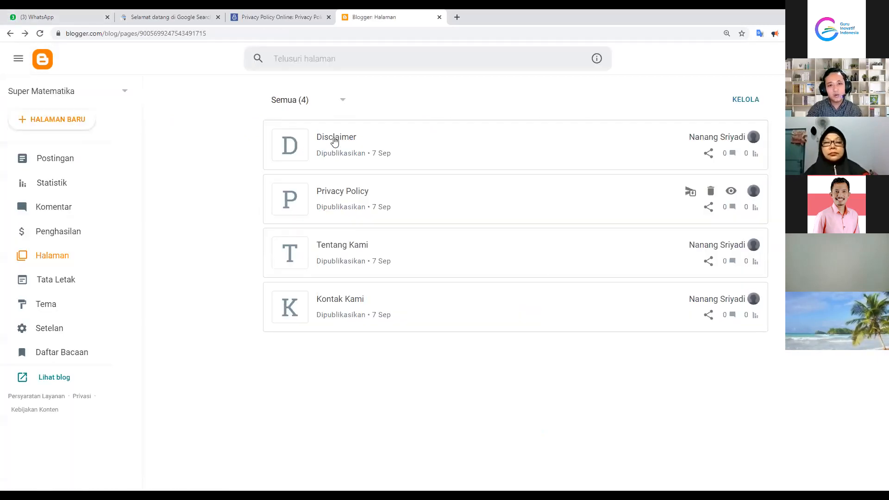
# Delete all the existing text from the Disclaimer page body
pyautogui.click(332, 138)
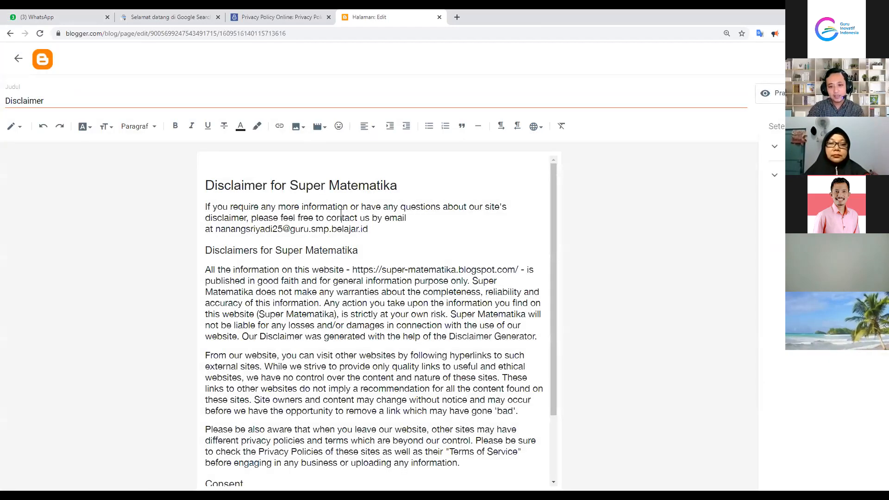
pyautogui.hotkey('ctrl', 'a')
pyautogui.press('Delete')
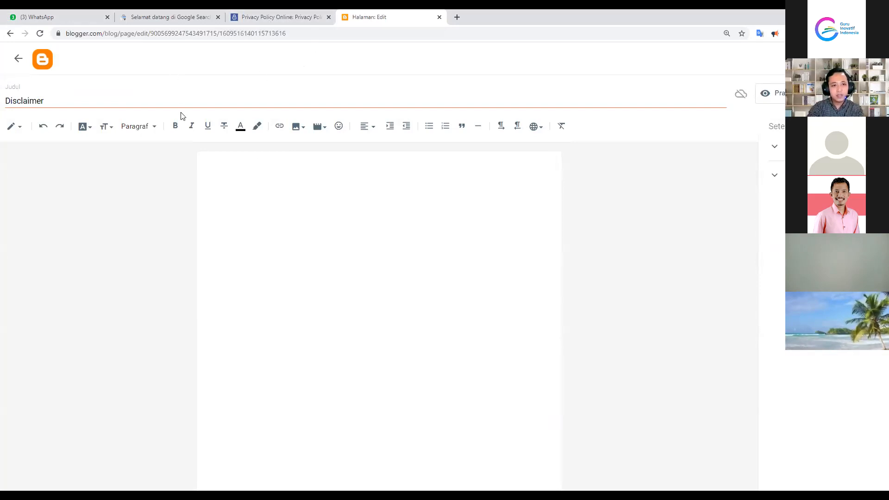
# On Privacy Policy Online, open the Disclaimer Generator from the Free Generators menu
pyautogui.click(279, 13)
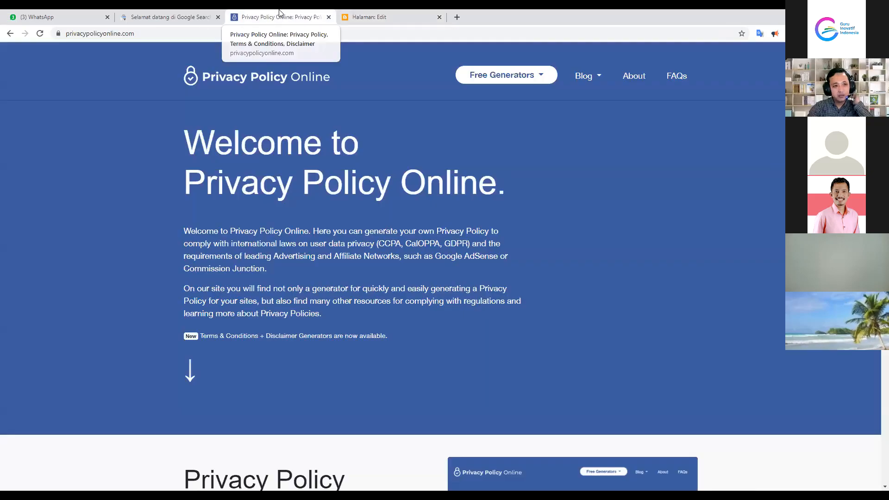
pyautogui.click(146, 34)
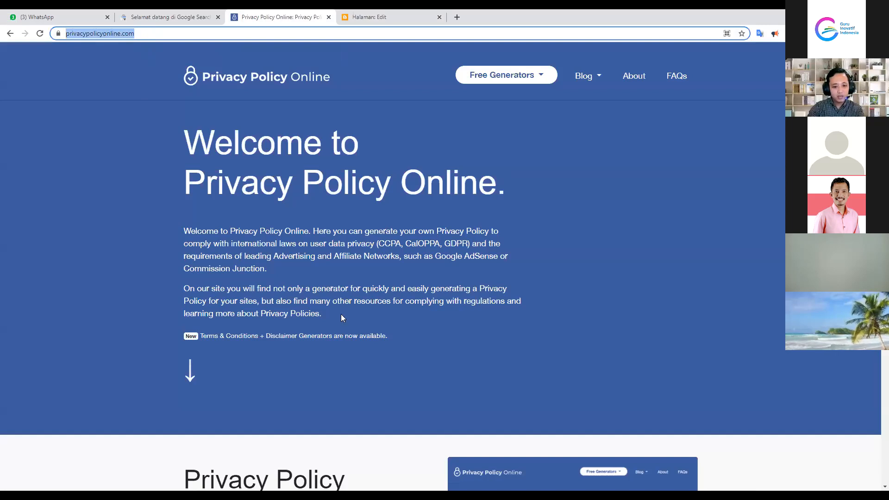
pyautogui.click(649, 426)
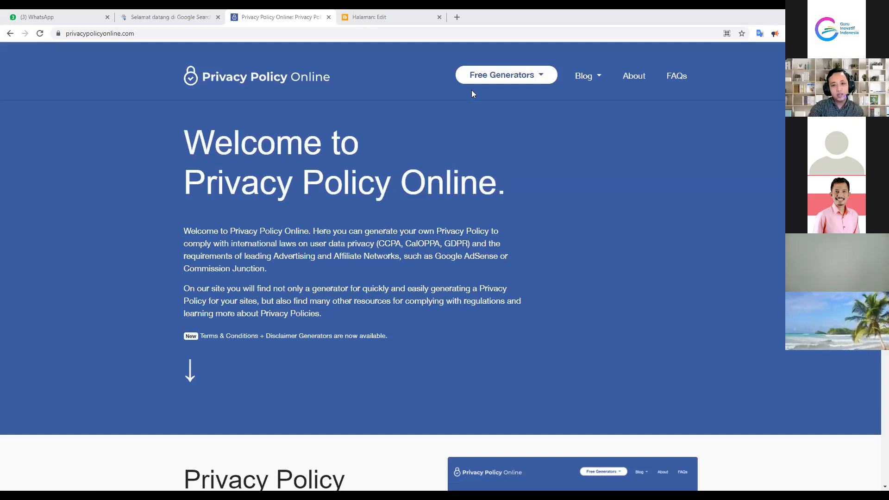
pyautogui.click(537, 78)
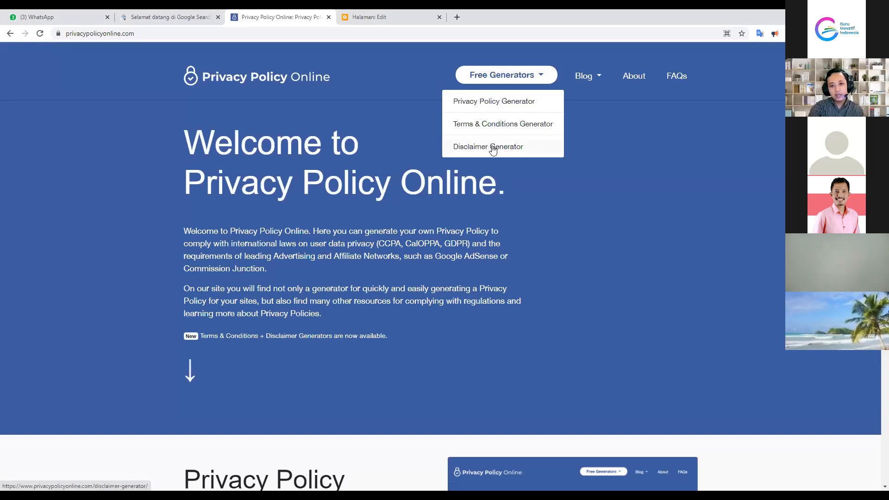
pyautogui.click(493, 148)
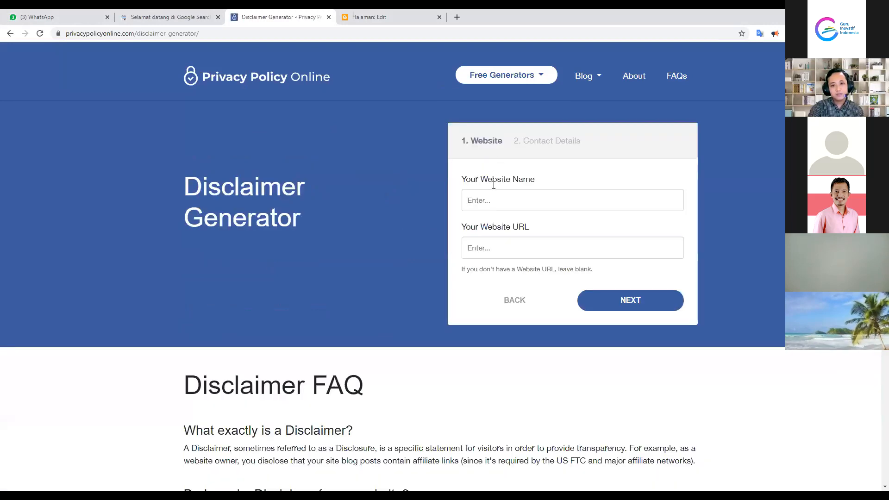
# Enter 'Super Matematika' as the website name in the Disclaimer Generator form
pyautogui.click(492, 194)
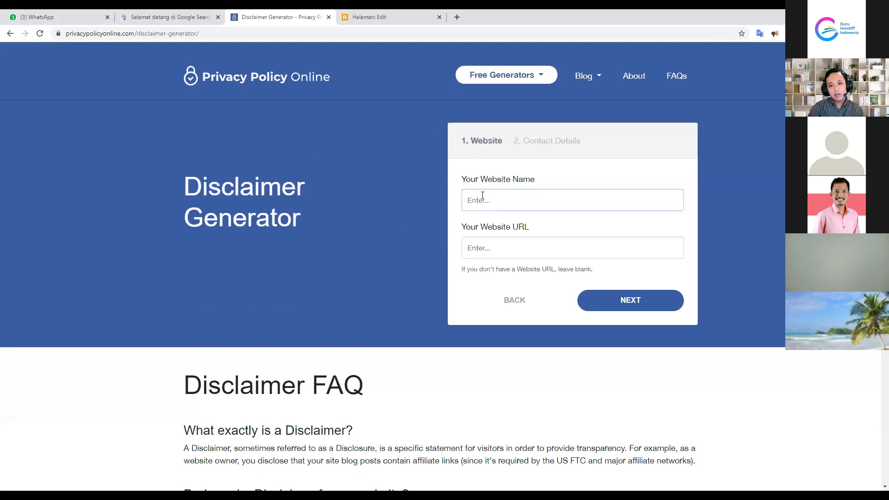
pyautogui.click(484, 248)
pyautogui.click(478, 199)
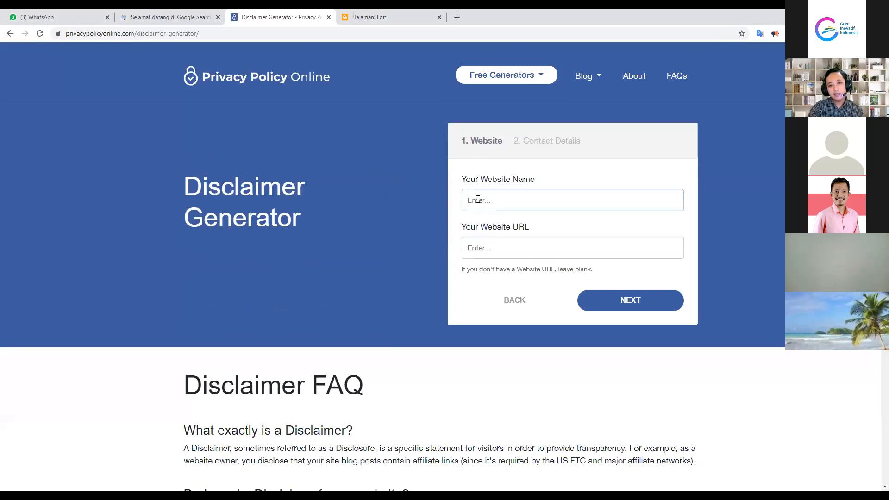
pyautogui.write('Super ')
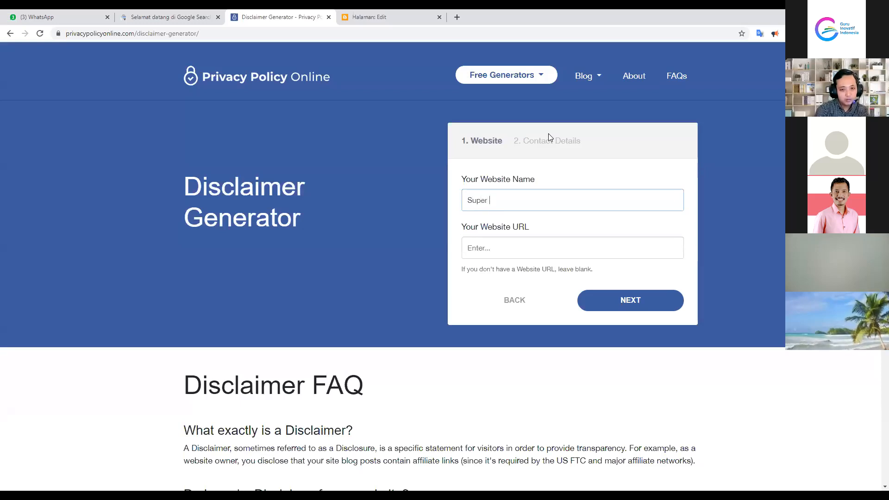
pyautogui.write('Matemat')
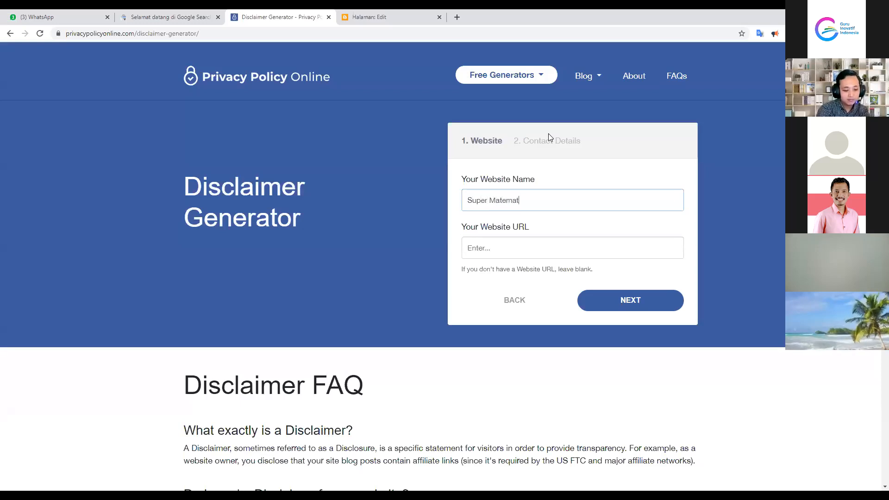
pyautogui.write('ika')
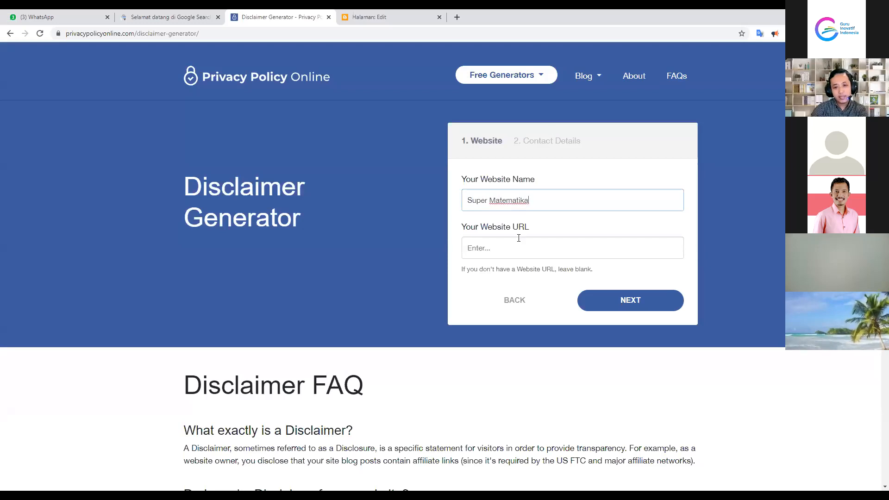
pyautogui.click(515, 248)
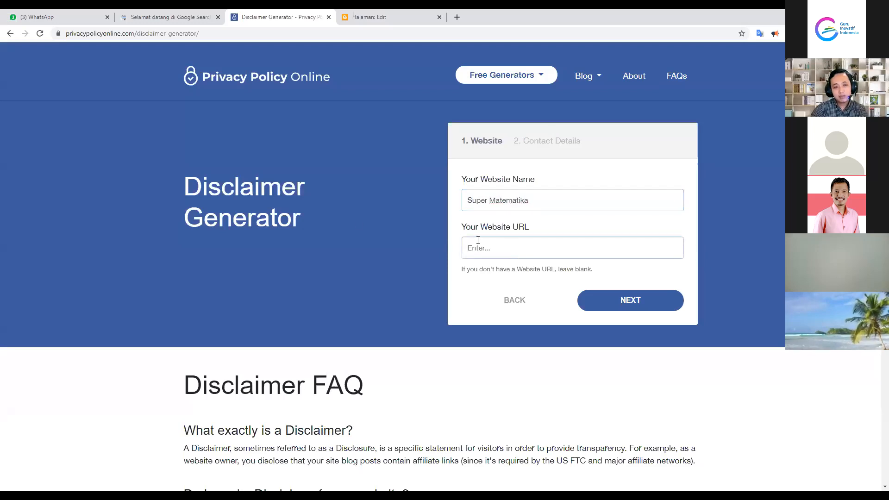
# Leave the Blogger Disclaimer page editor, discarding its unsaved changes
pyautogui.click(375, 14)
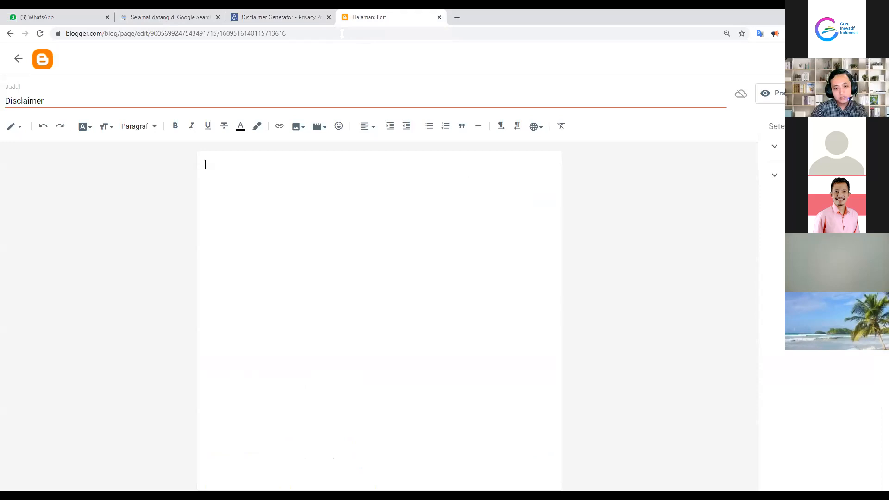
pyautogui.click(18, 58)
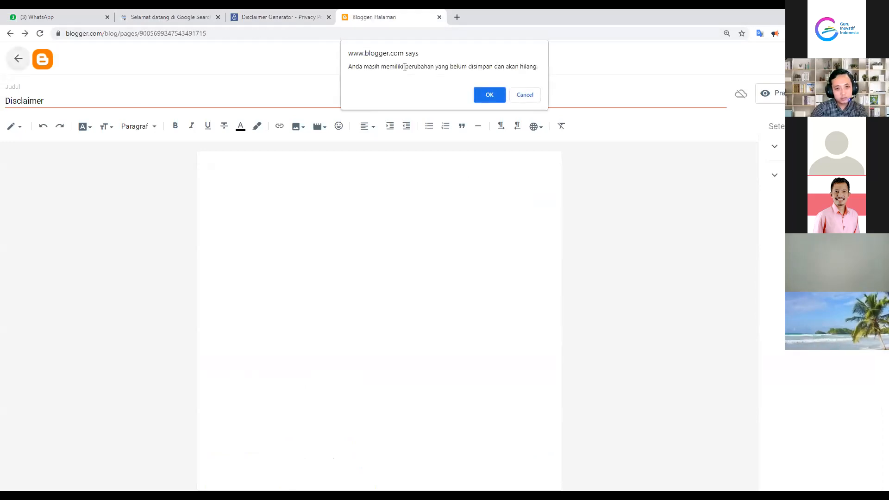
pyautogui.click(498, 94)
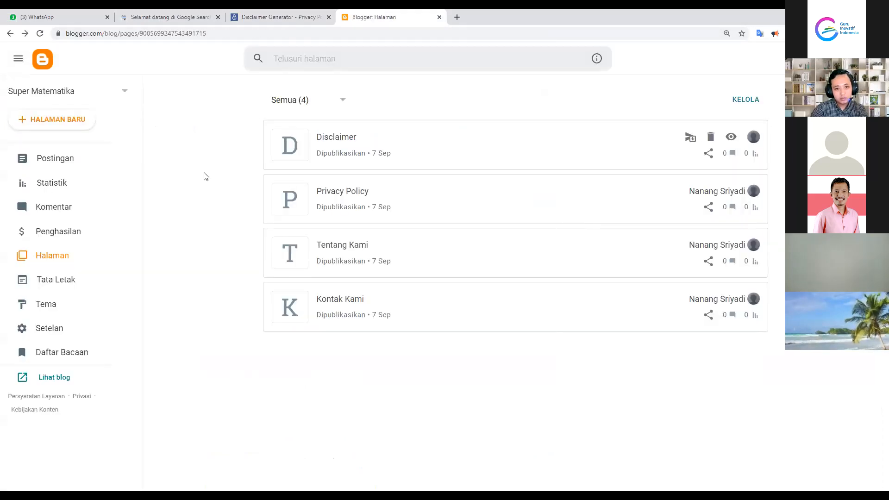
# Open the live Super Matematika blog in a new tab and copy its web address
pyautogui.click(51, 379)
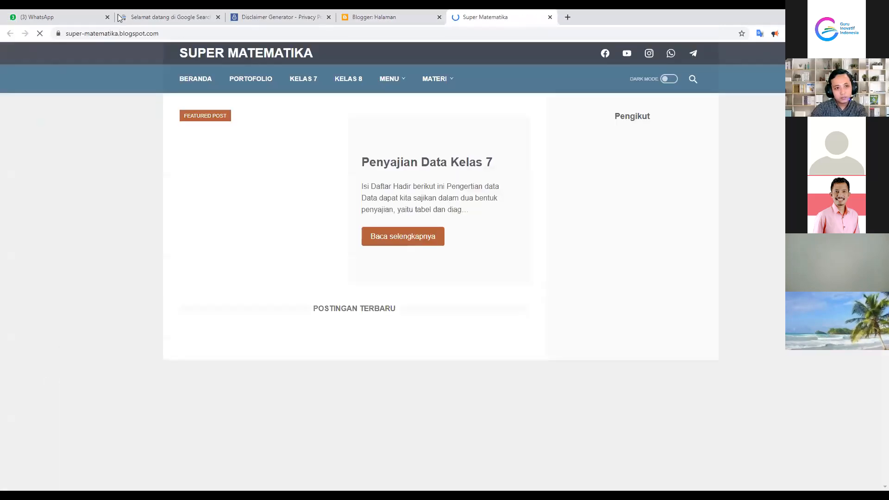
pyautogui.click(158, 35)
pyautogui.hotkey('ctrl', 'c')
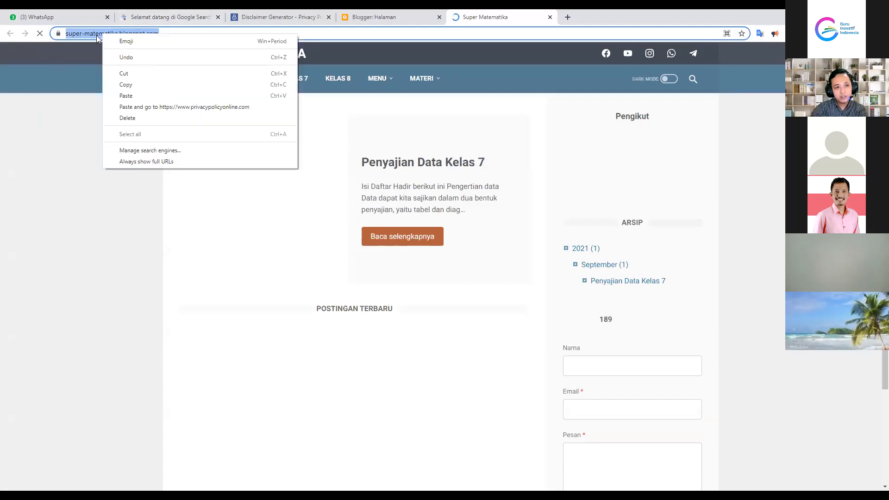
pyautogui.click(125, 87)
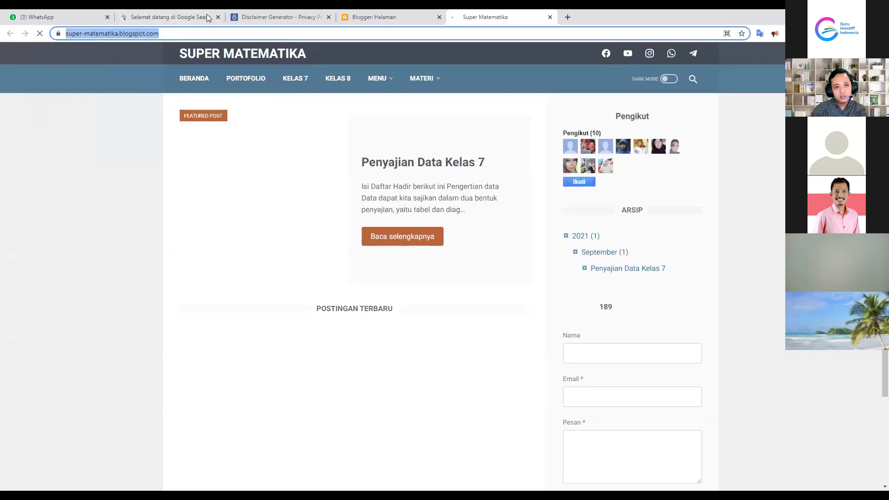
pyautogui.click(263, 14)
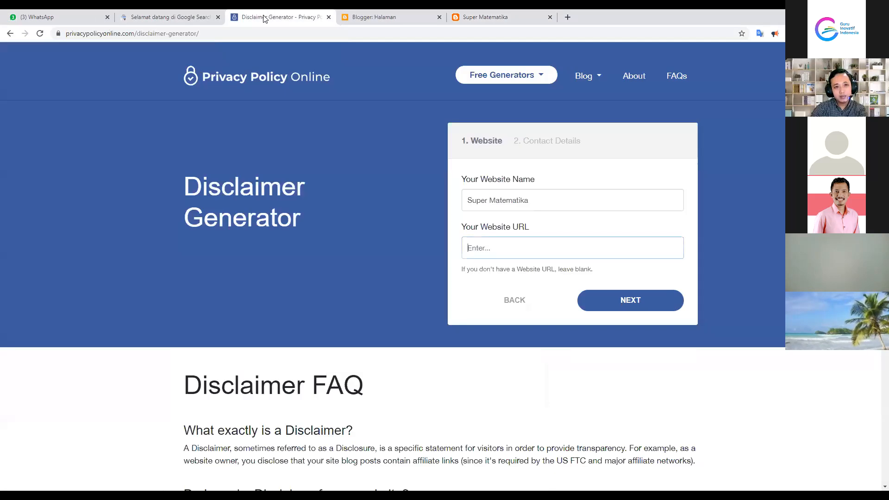
# Paste the blog's address as the Website URL, check both entries, and continue to Contact Details
pyautogui.rightClick(480, 246)
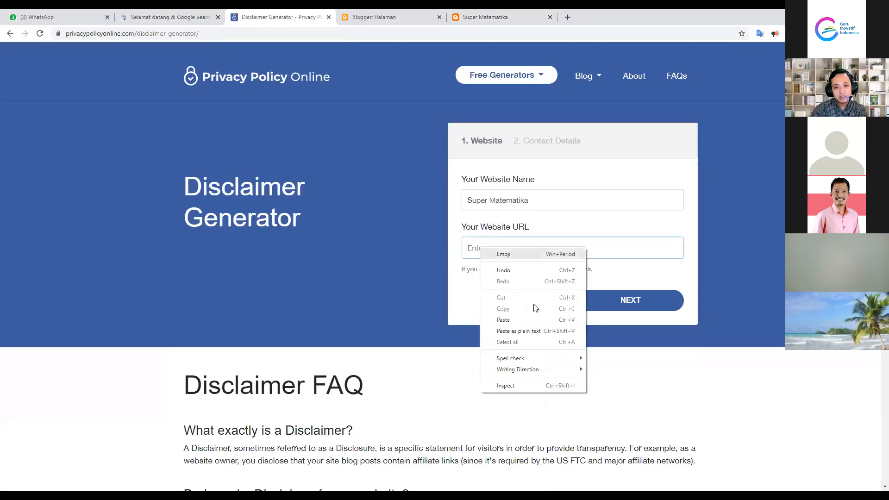
pyautogui.click(502, 320)
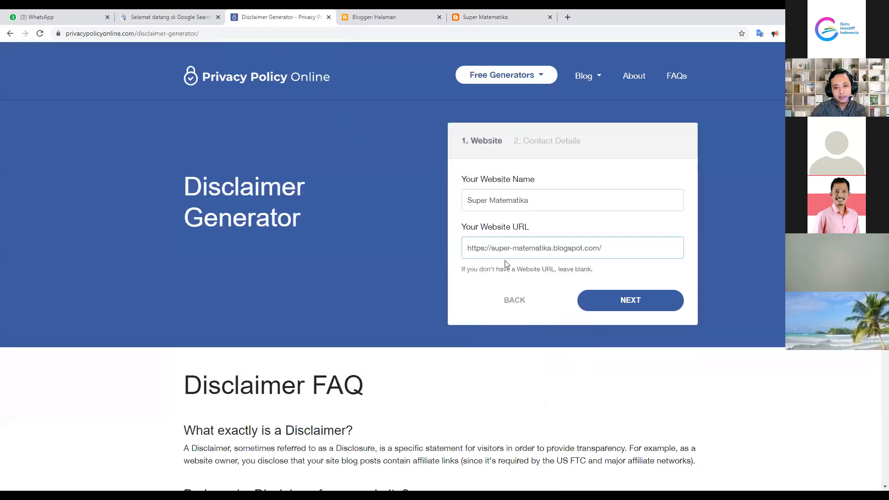
pyautogui.moveTo(465, 195); pyautogui.dragTo(526, 197)
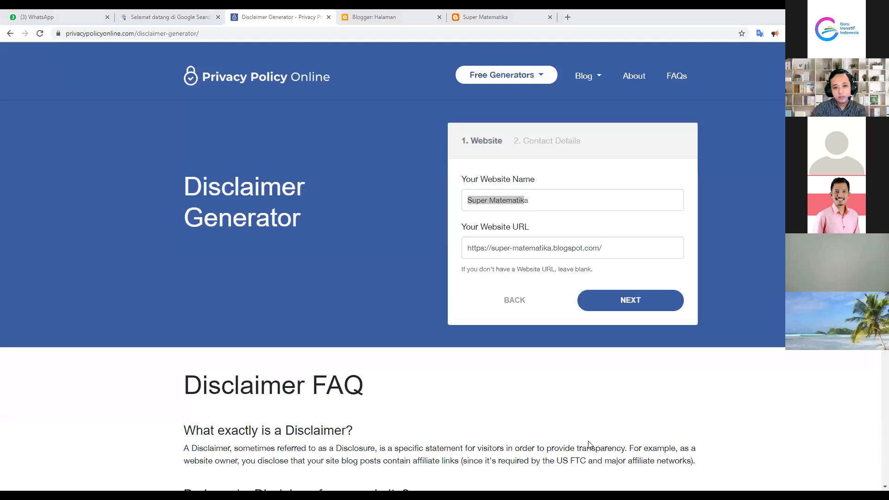
pyautogui.moveTo(472, 250); pyautogui.dragTo(616, 245)
pyautogui.click(615, 245)
pyautogui.moveTo(467, 248); pyautogui.dragTo(607, 243)
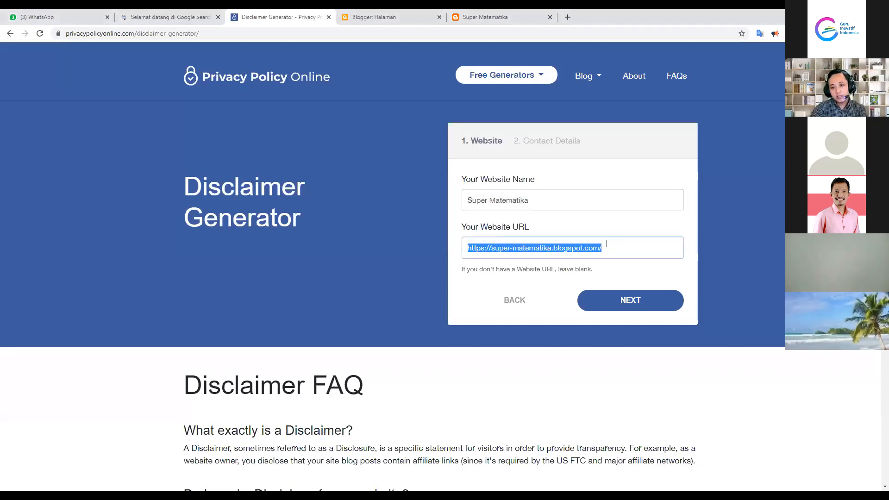
pyautogui.click(613, 252)
pyautogui.click(622, 301)
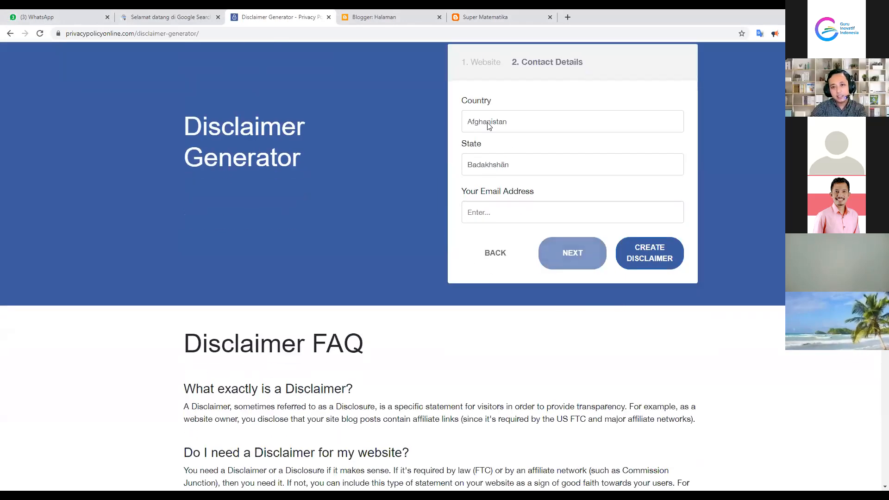
# Set the disclaimer's country to Indonesia and its state to Jambi
pyautogui.click(488, 134)
pyautogui.scroll(-10, 502, 239)
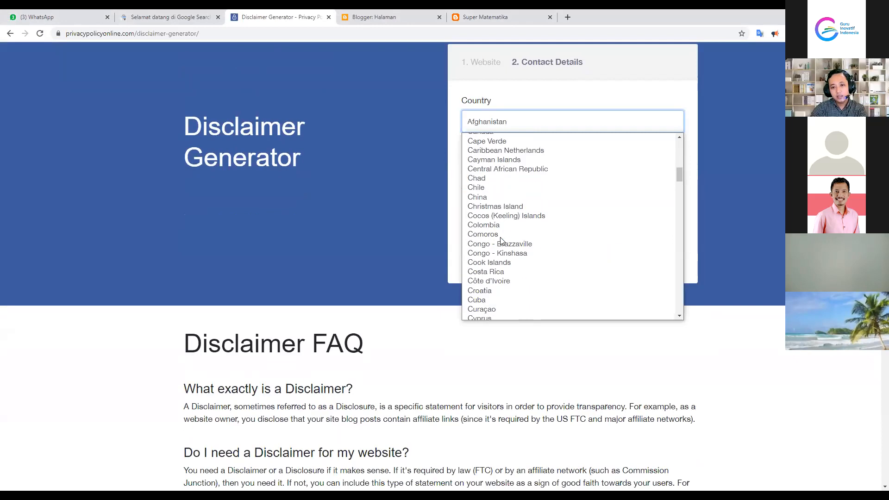
pyautogui.scroll(-10, 502, 241)
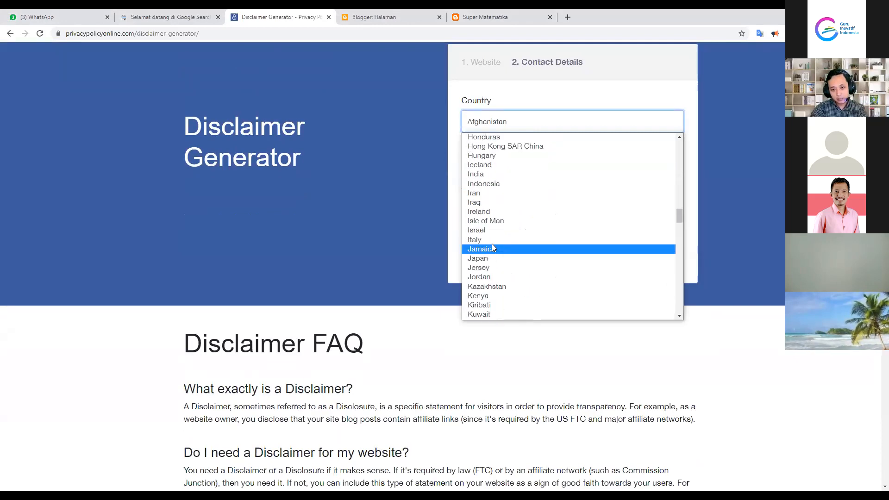
pyautogui.click(480, 183)
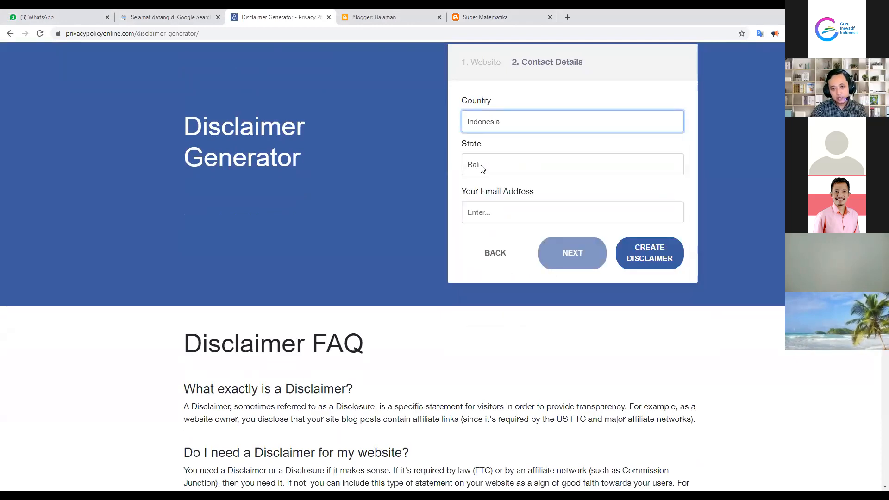
pyautogui.click(482, 172)
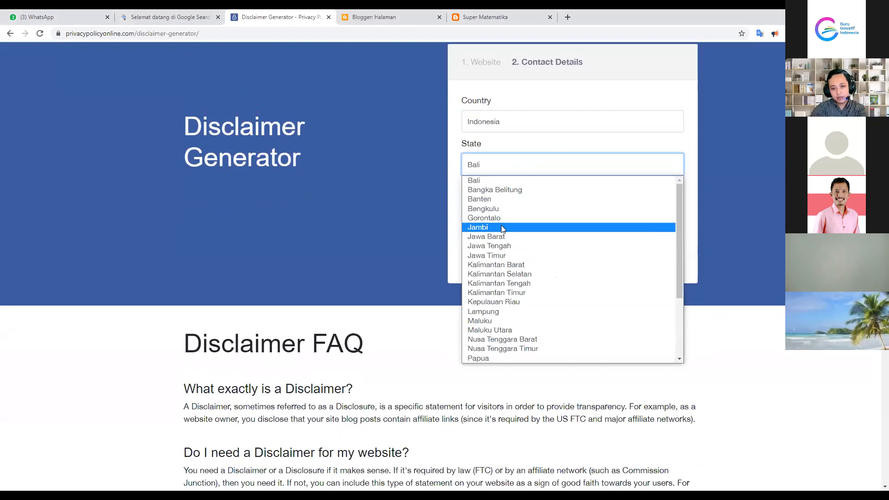
pyautogui.click(501, 227)
# Enter the contact e-mail address, generate the disclaimer, and review its download page
pyautogui.click(511, 214)
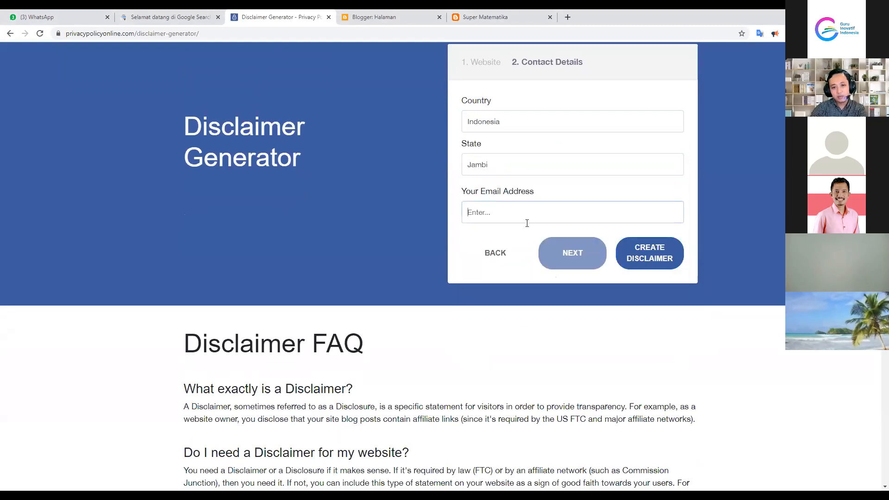
pyautogui.scroll(2, 526, 224)
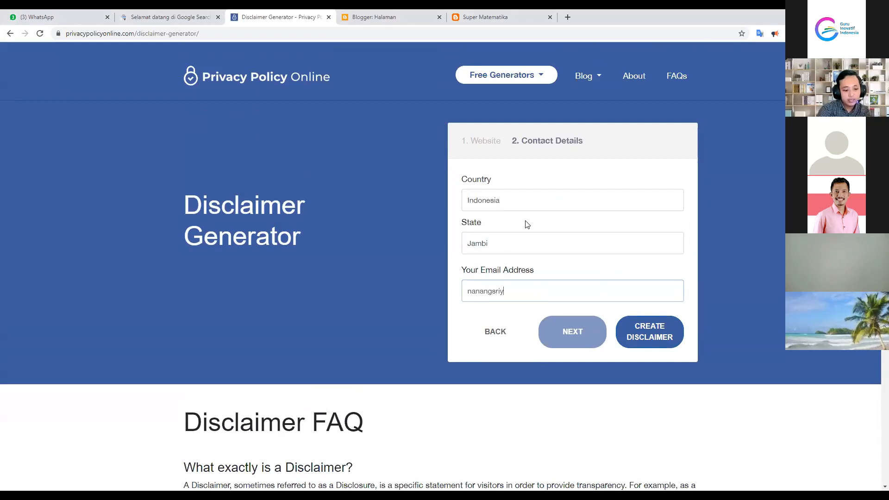
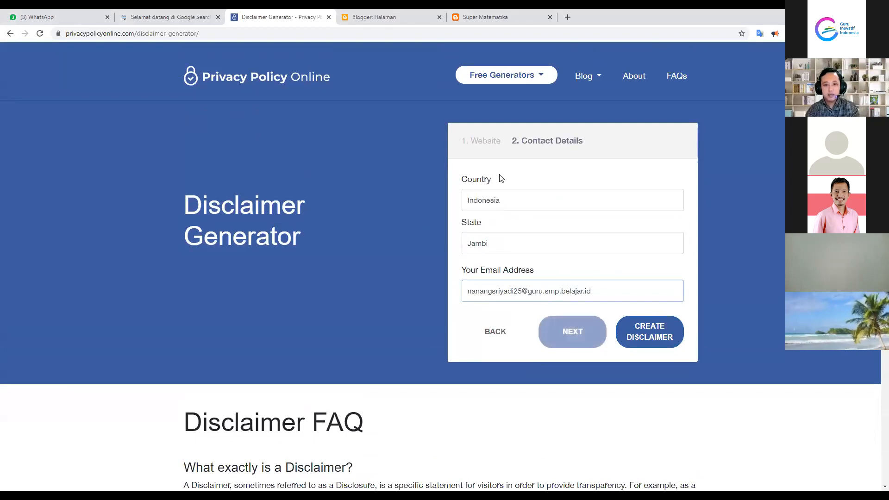
pyautogui.click(658, 336)
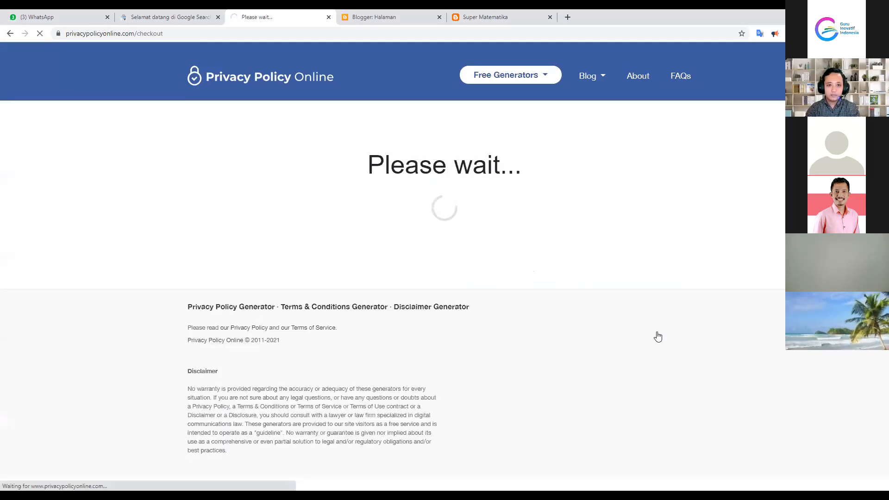
pyautogui.scroll(-1, 667, 292)
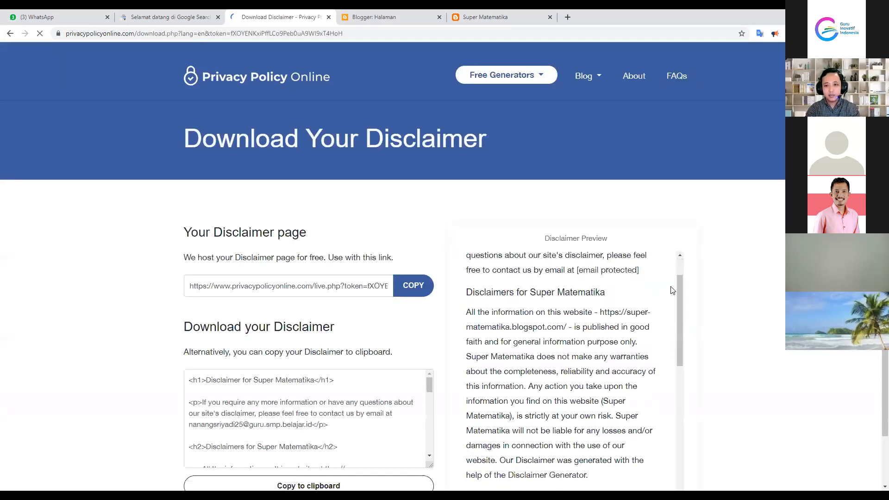
pyautogui.scroll(-2, 726, 315)
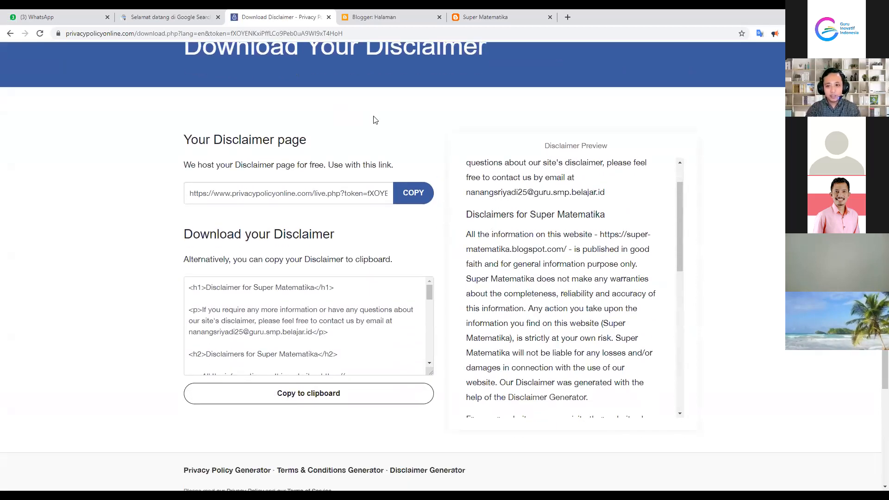
pyautogui.click(350, 14)
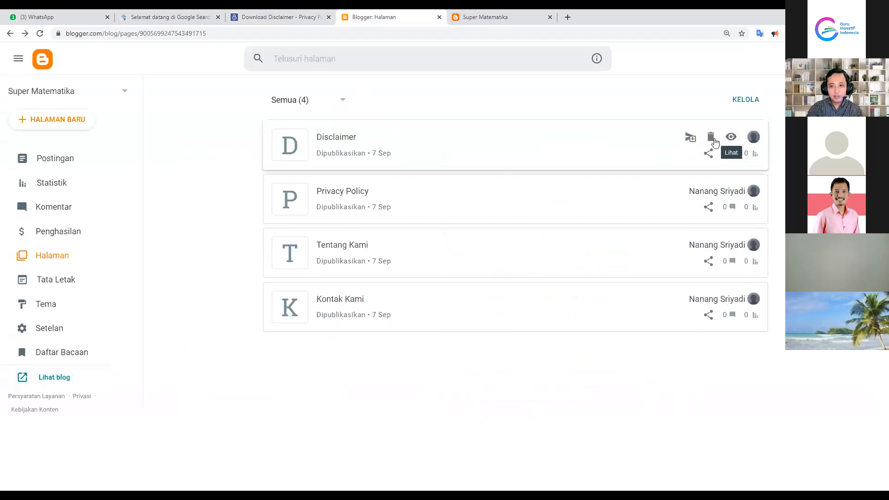
# Delete the old Disclaimer page and refresh the pages list
pyautogui.click(712, 138)
pyautogui.click(508, 300)
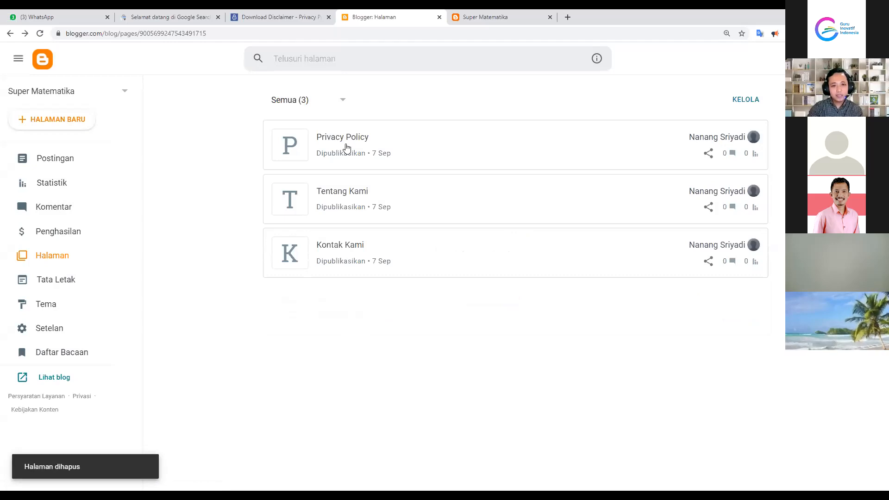
pyautogui.moveTo(346, 147)
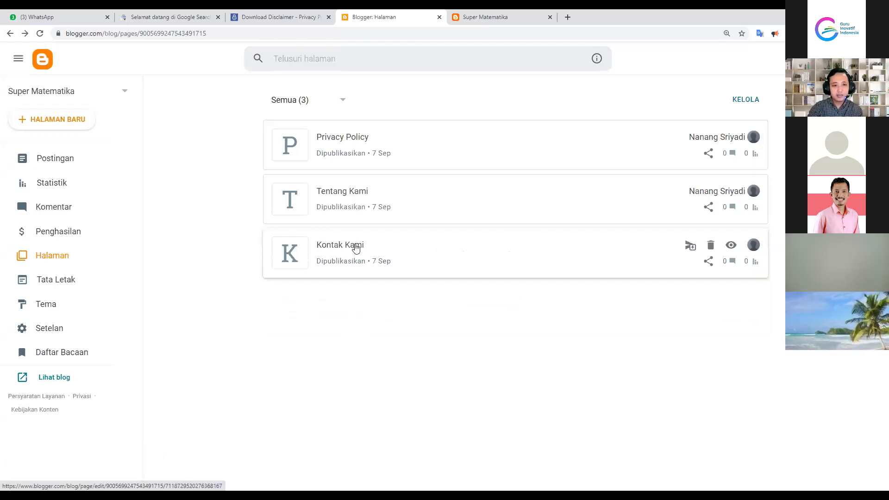
pyautogui.click(64, 257)
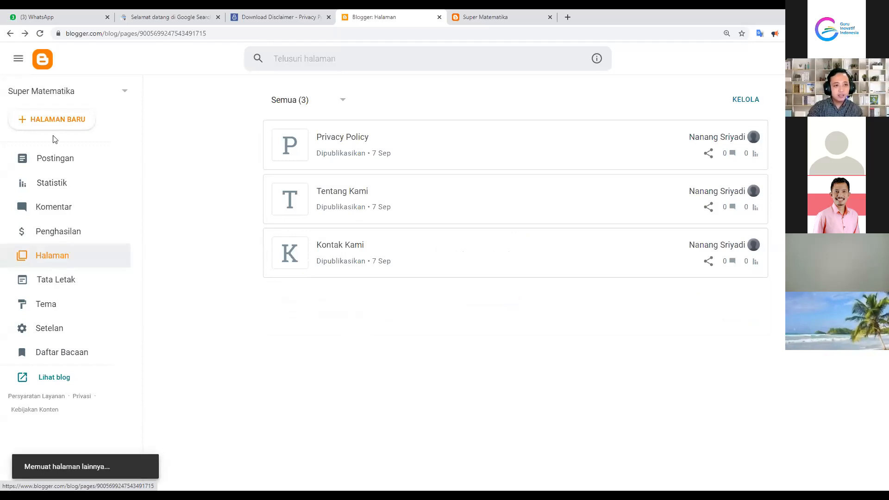
# Create a new Blogger page titled 'Disclaimer'
pyautogui.click(53, 121)
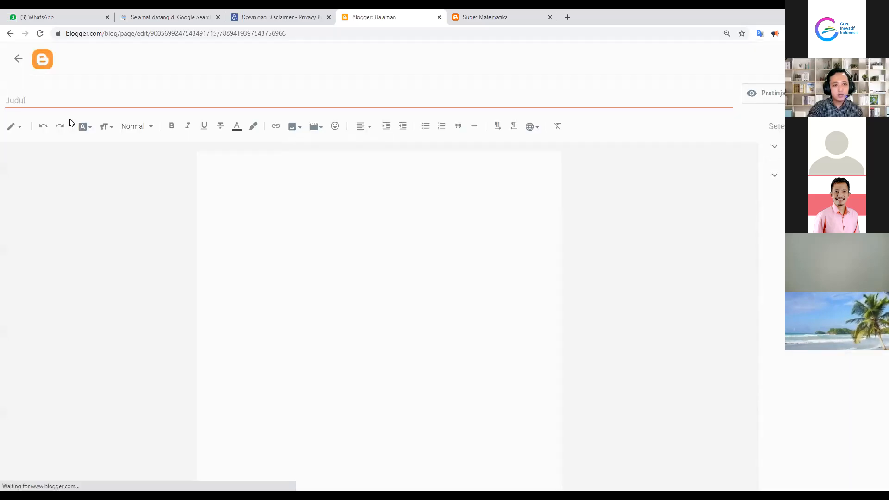
pyautogui.click(60, 104)
pyautogui.write('Disclaim')
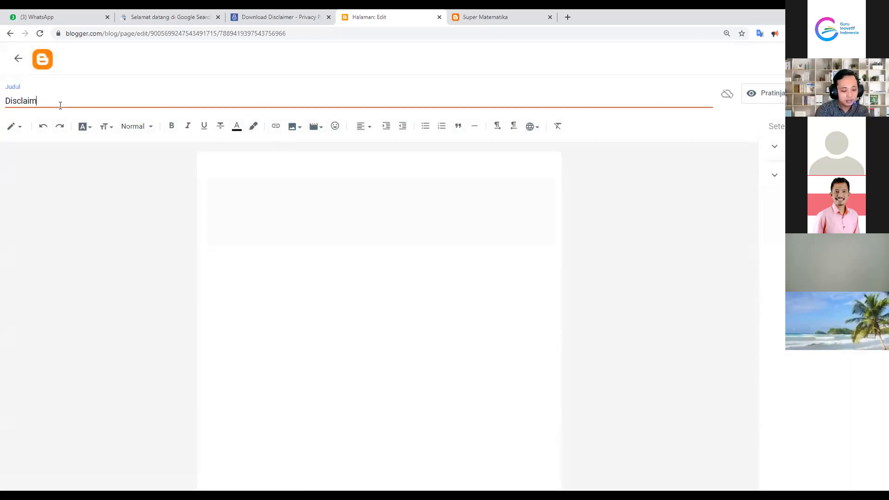
pyautogui.write('er')
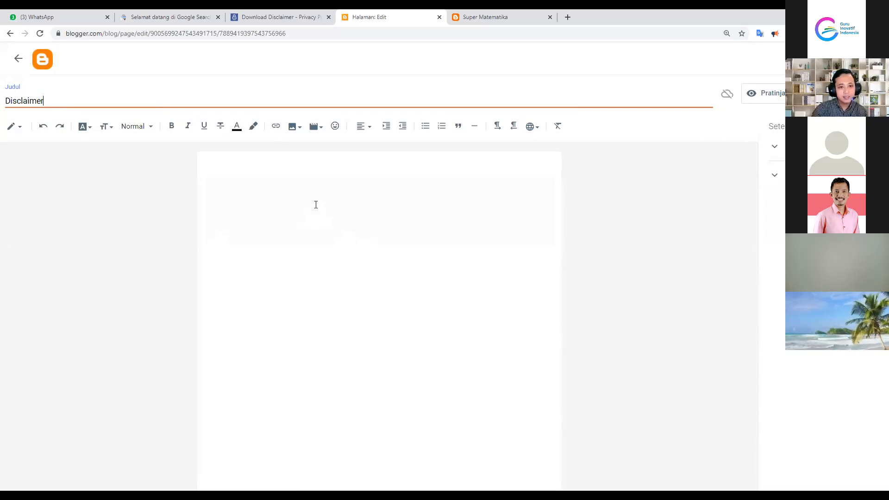
pyautogui.click(303, 190)
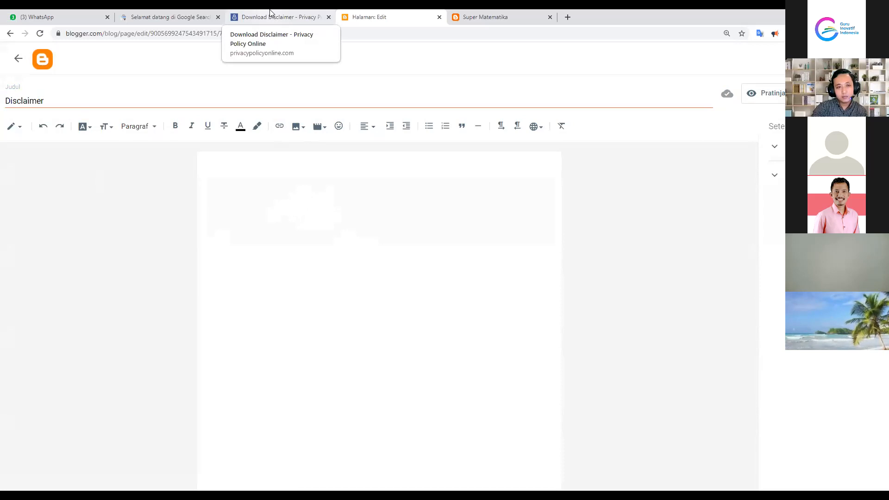
# Copy the whole generated disclaimer preview text and return to the new Blogger page editor
pyautogui.click(271, 14)
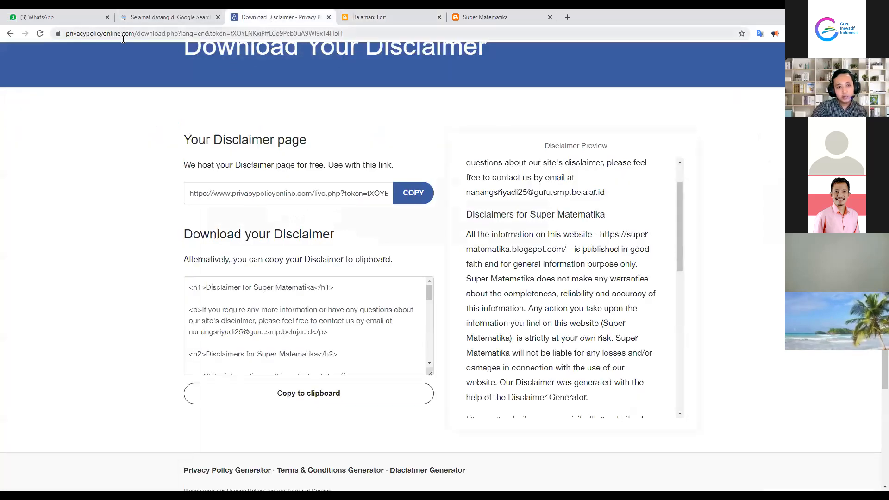
pyautogui.scroll(2, 466, 135)
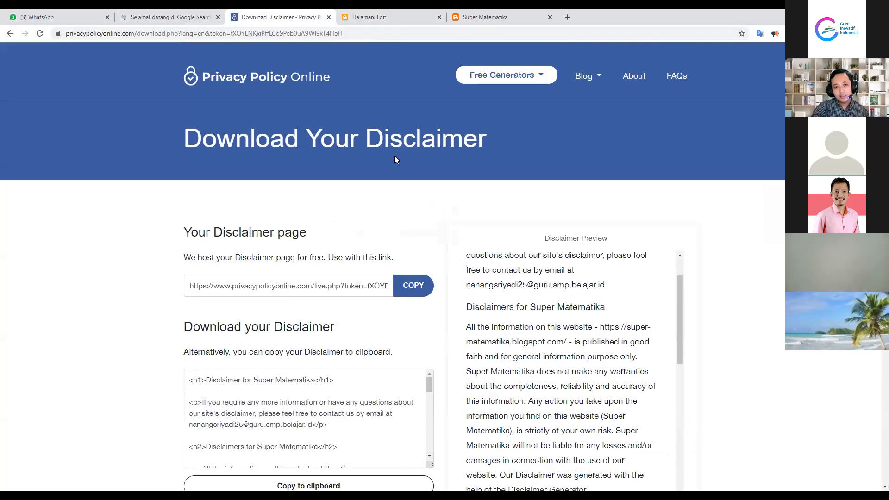
pyautogui.scroll(-3, 466, 182)
pyautogui.scroll(4, 559, 184)
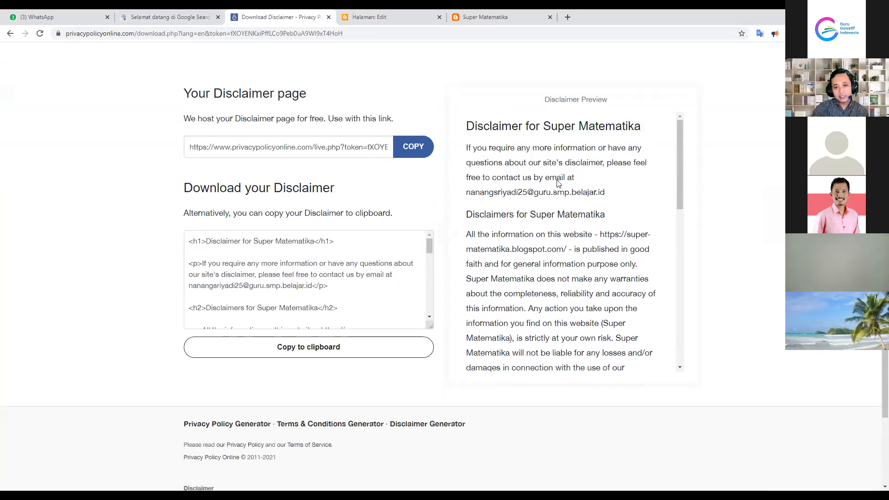
pyautogui.scroll(-1, 579, 255)
pyautogui.scroll(-3, 728, 238)
pyautogui.scroll(2, 482, 228)
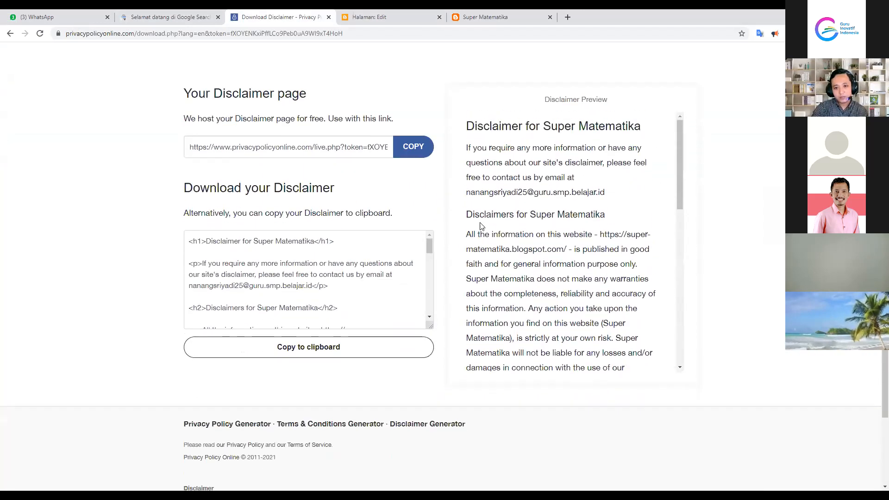
pyautogui.moveTo(472, 176); pyautogui.dragTo(540, 383)
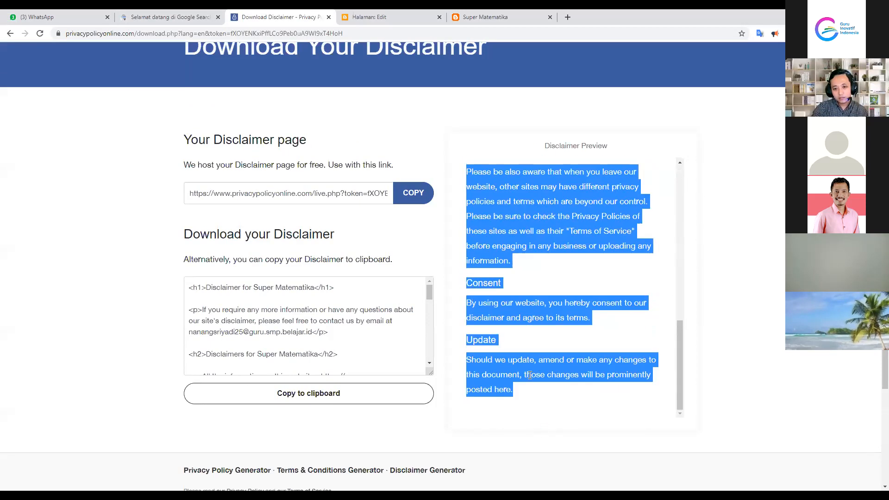
pyautogui.rightClick(482, 303)
pyautogui.click(507, 312)
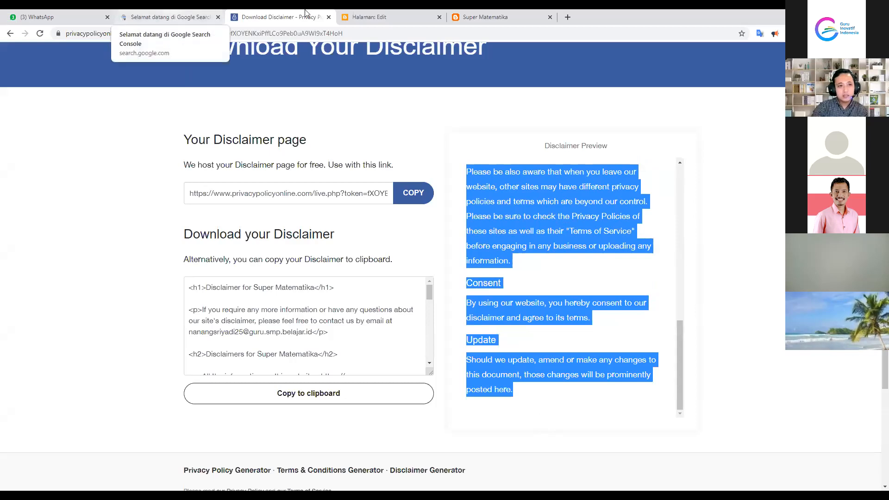
pyautogui.click(473, 12)
pyautogui.click(383, 14)
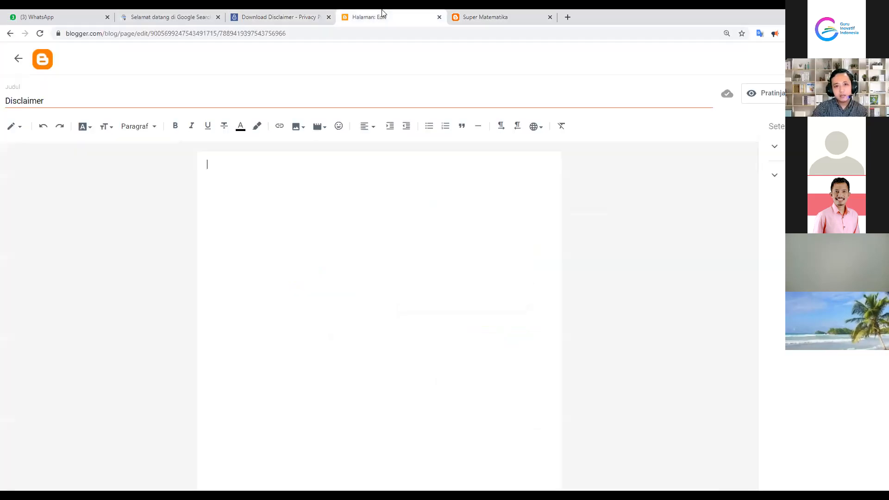
# Paste the disclaimer text into the page body and set all of it to one font at Normal size
pyautogui.rightClick(215, 164)
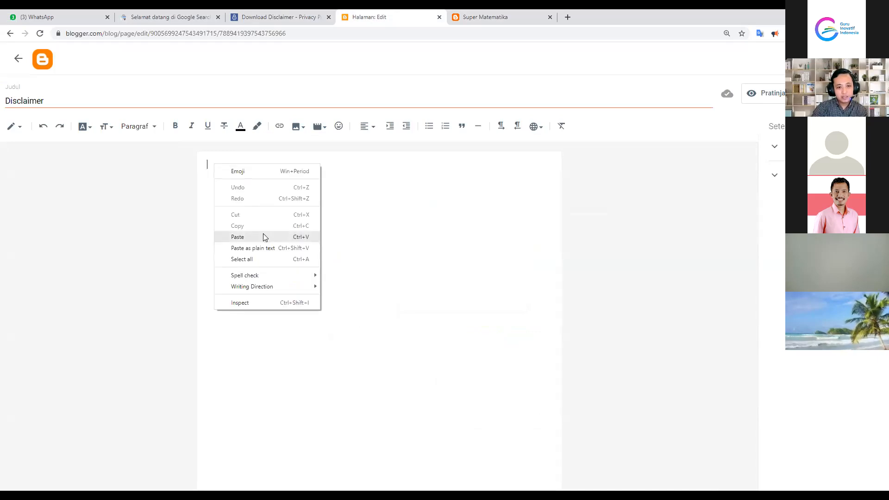
pyautogui.click(237, 236)
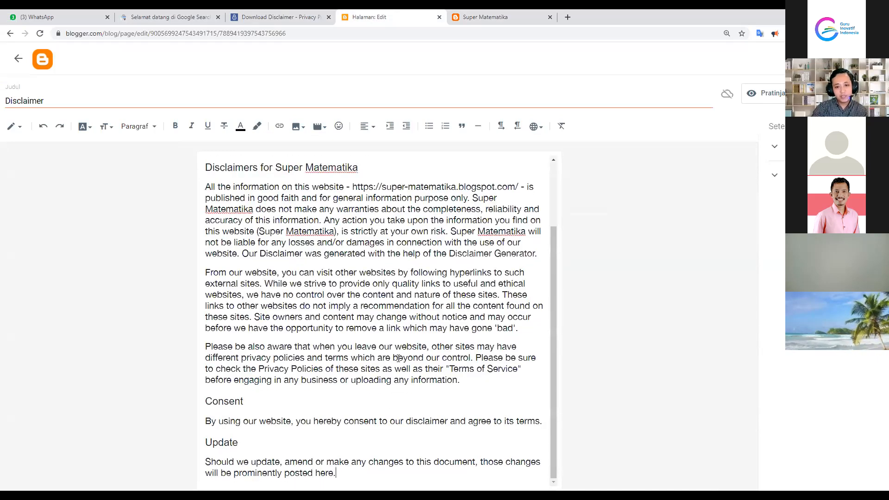
pyautogui.scroll(2, 217, 188)
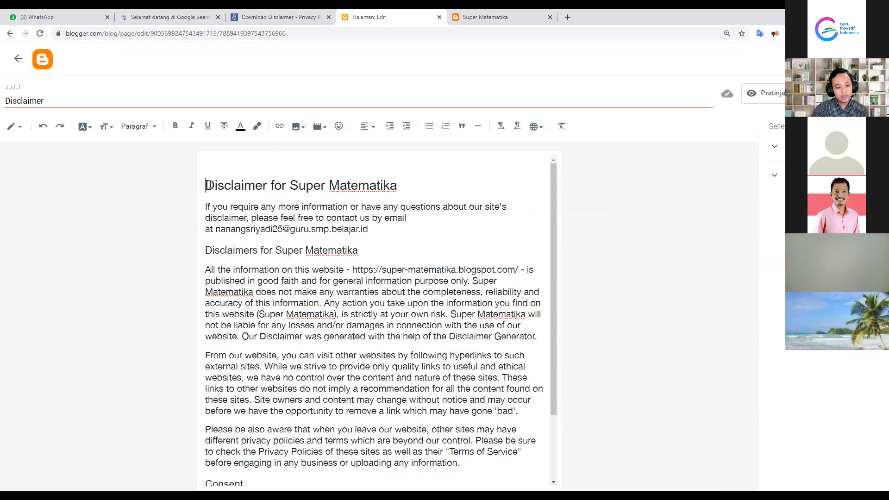
pyautogui.hotkey('ctrl', 'a')
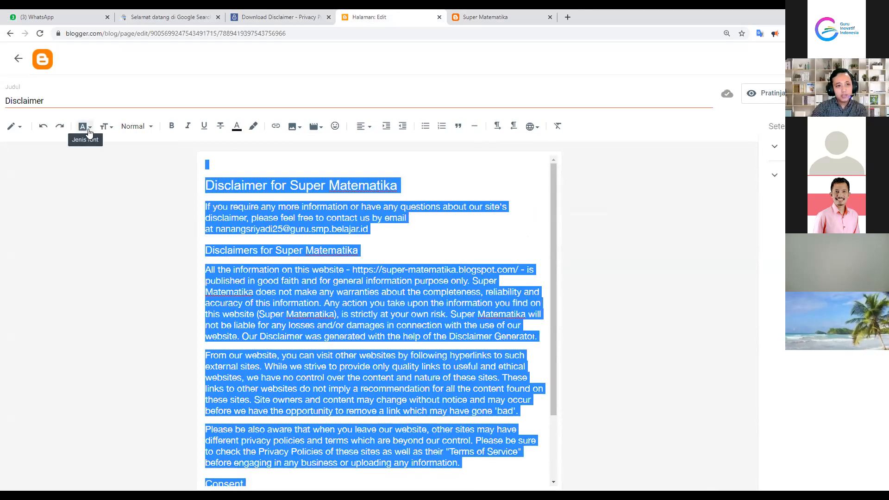
pyautogui.click(89, 133)
pyautogui.click(118, 185)
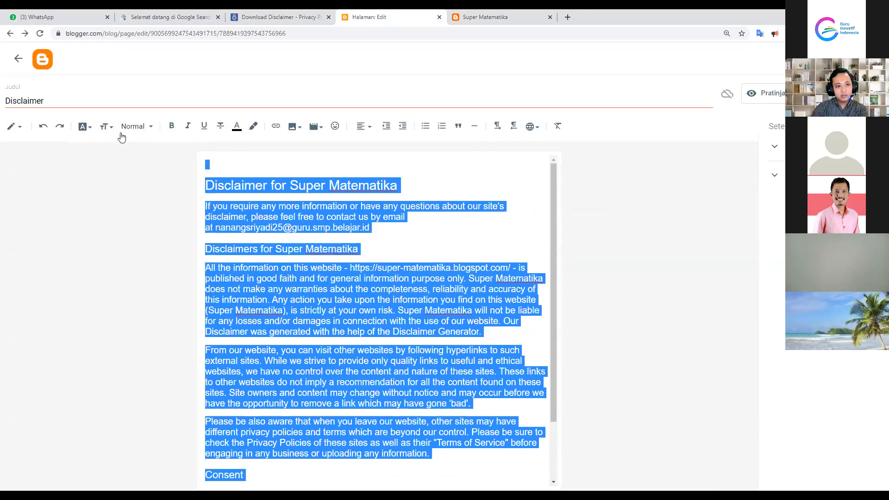
pyautogui.click(106, 127)
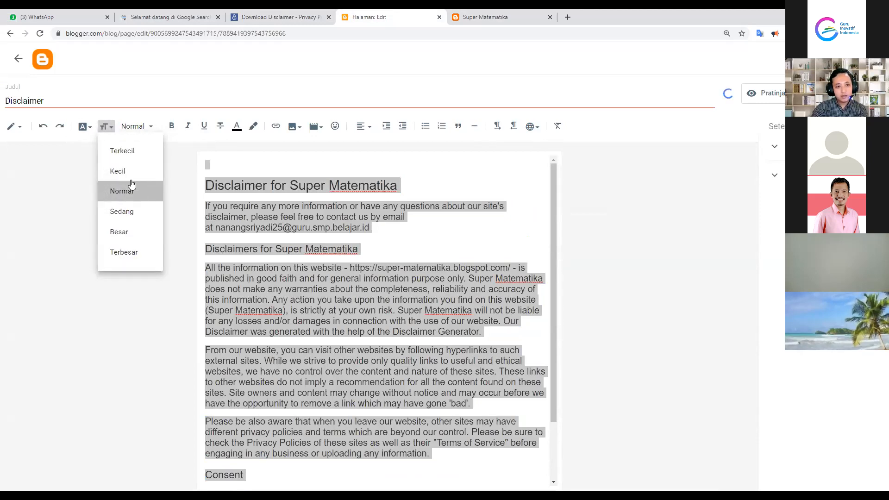
pyautogui.click(131, 184)
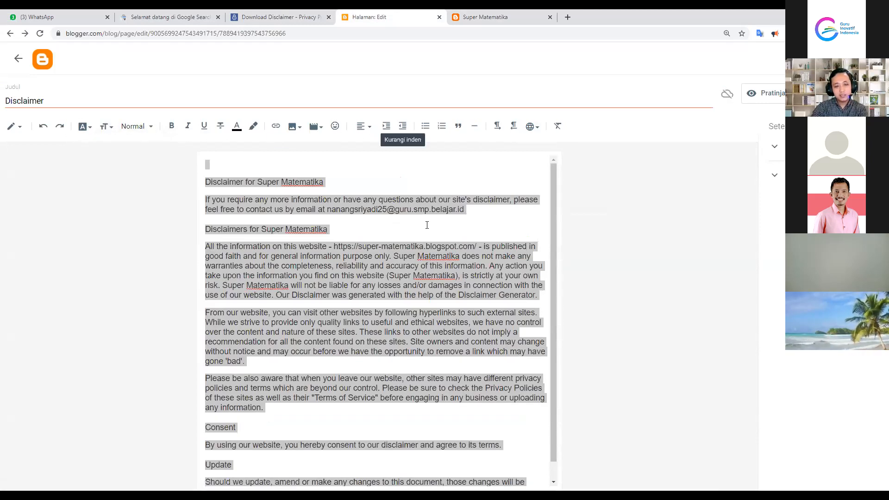
# Remove the empty first line and publish the Disclaimer page
pyautogui.click(196, 166)
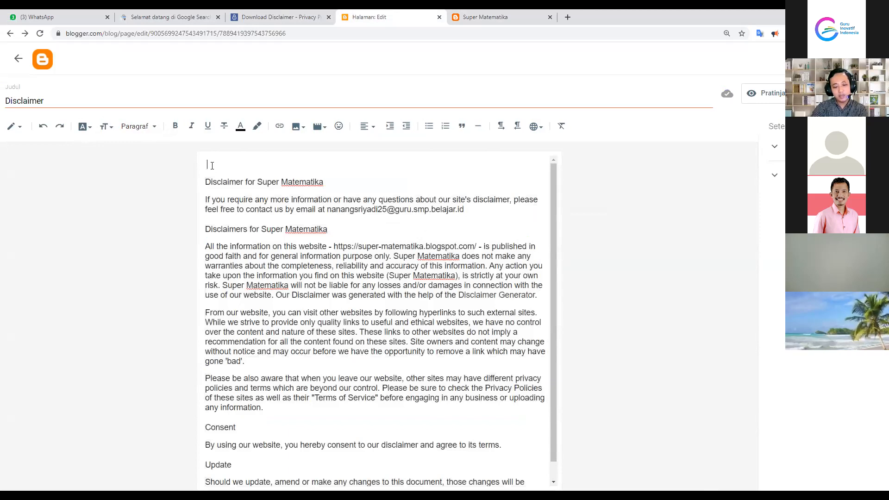
pyautogui.press('Delete')
pyautogui.press('BackSpace')
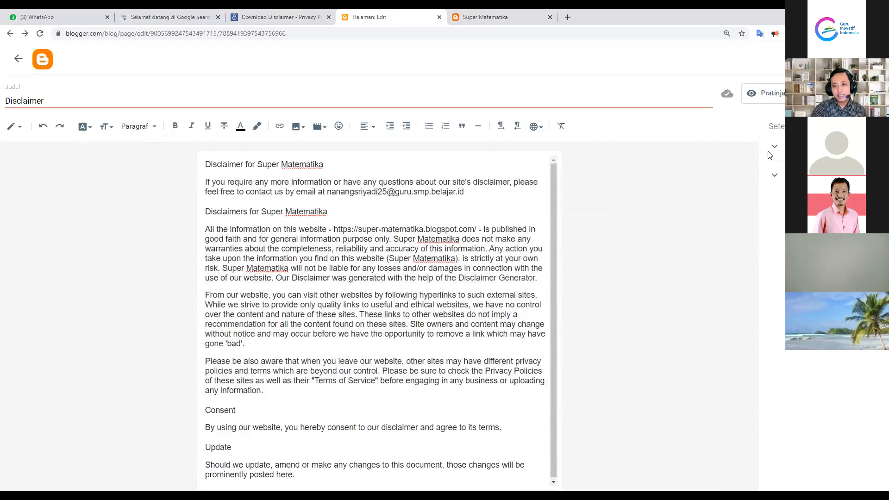
pyautogui.click(829, 93)
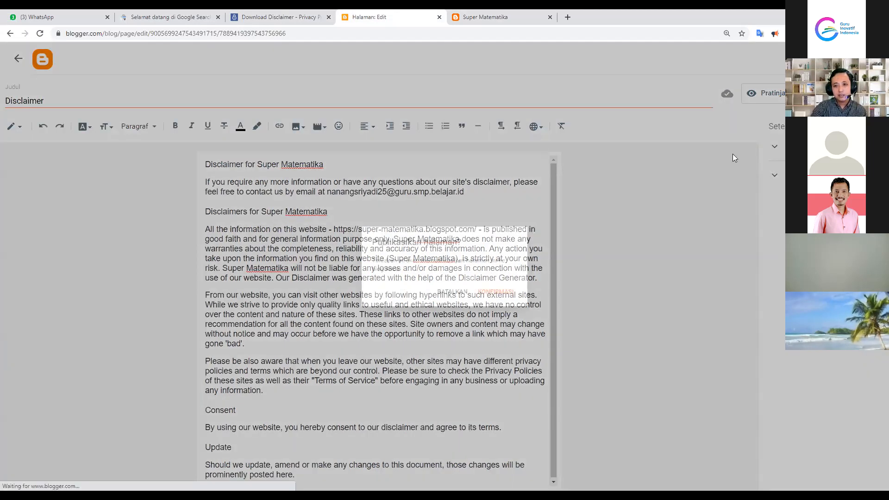
# Publish the Disclaimer page and view it on the live blog
pyautogui.click(496, 299)
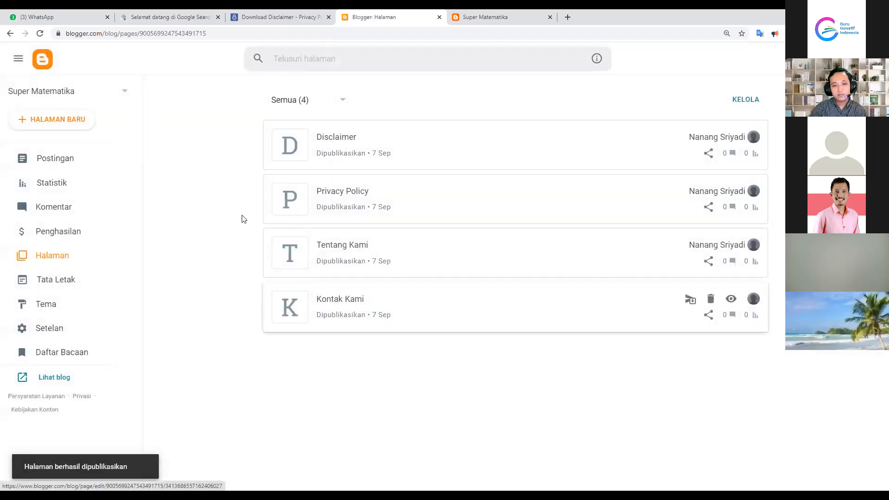
pyautogui.moveTo(759, 143)
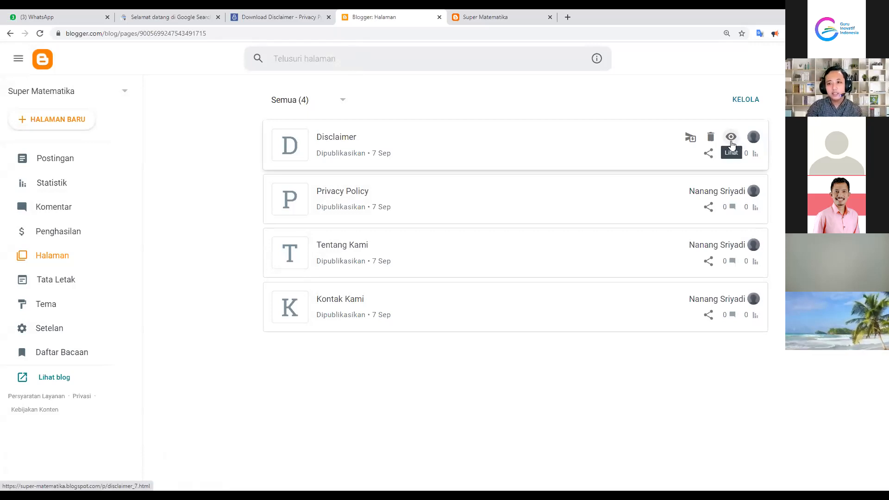
pyautogui.click(731, 138)
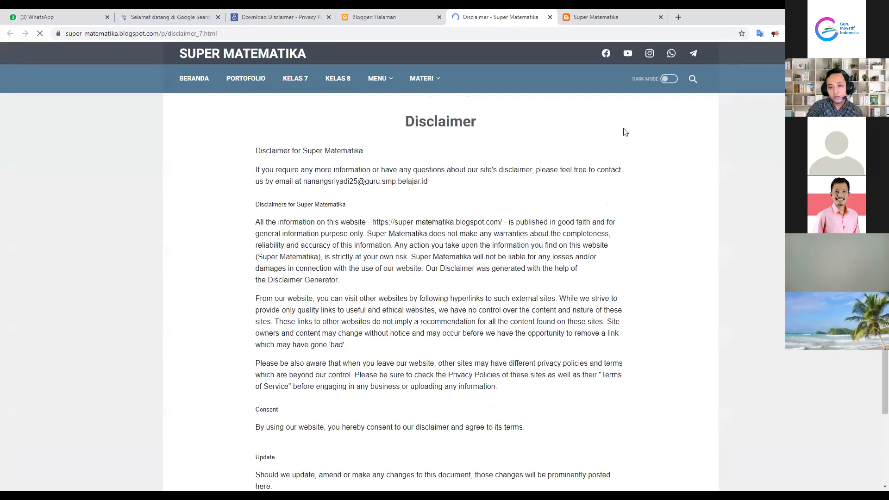
# Try translating the Disclaimer page, close it, then reopen it from the Halaman list
pyautogui.rightClick(578, 144)
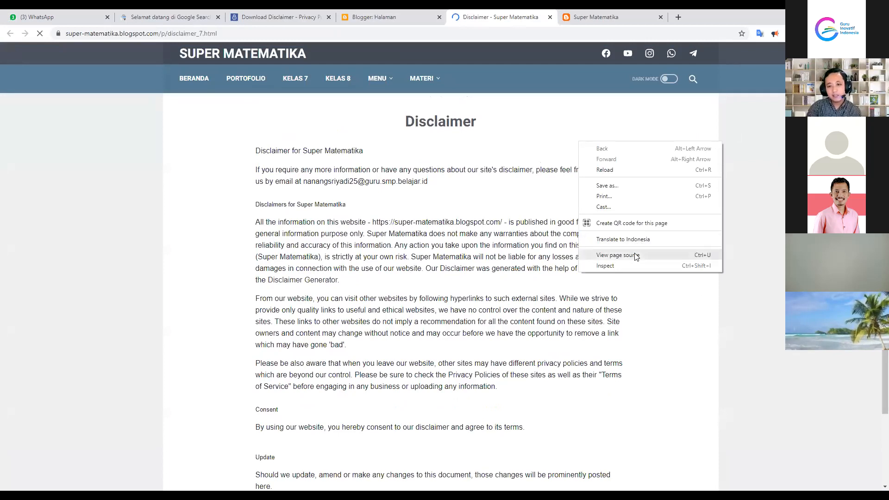
pyautogui.click(655, 240)
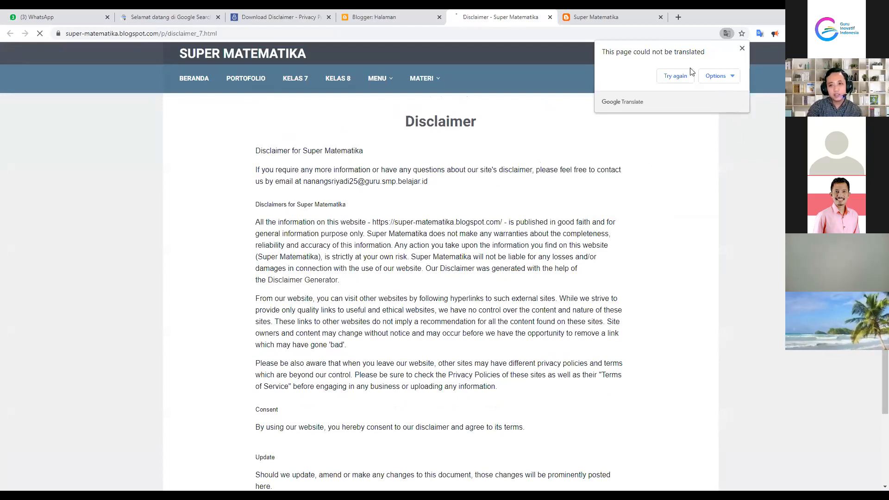
pyautogui.click(741, 49)
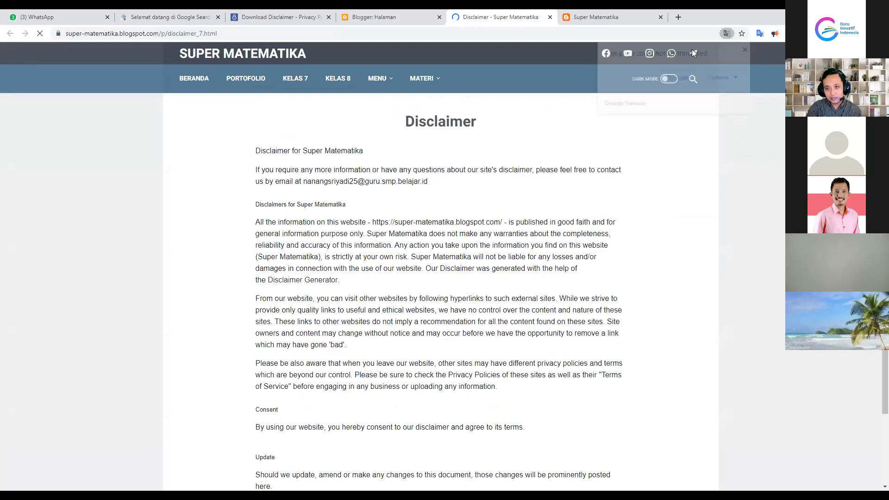
pyautogui.click(550, 17)
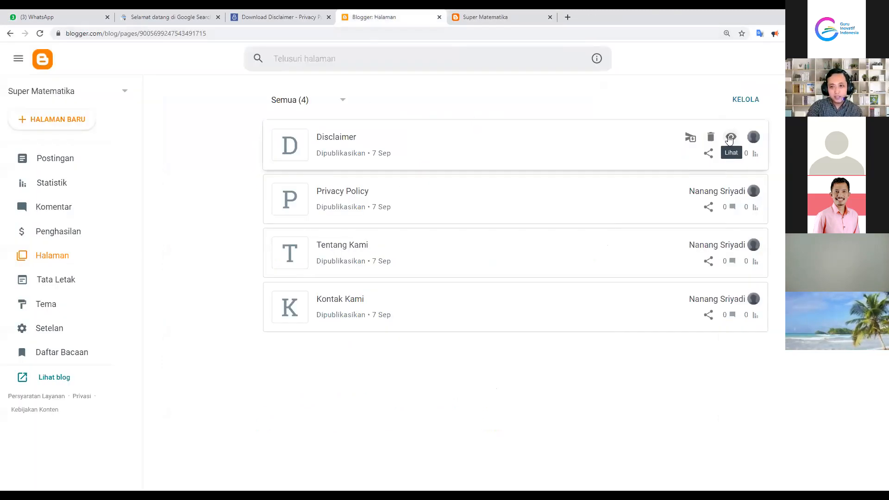
pyautogui.click(730, 136)
pyautogui.click(366, 16)
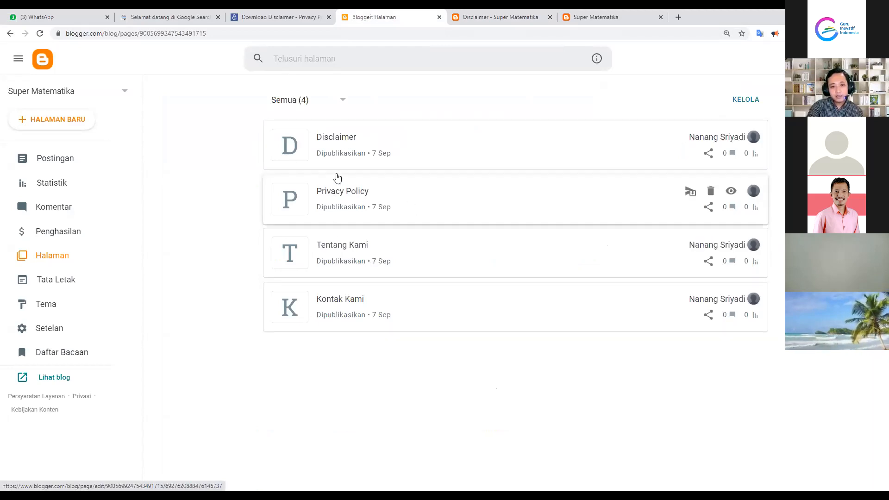
pyautogui.click(595, 16)
pyautogui.scroll(-3, 250, 192)
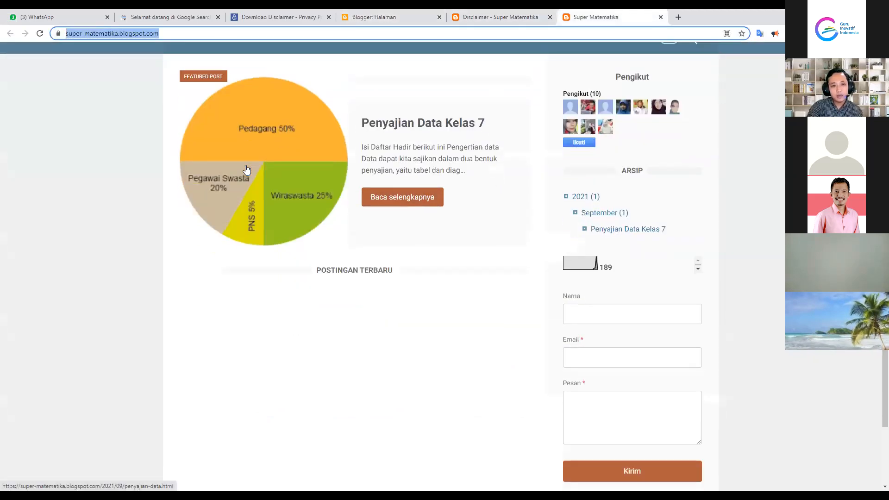
pyautogui.scroll(3, 301, 222)
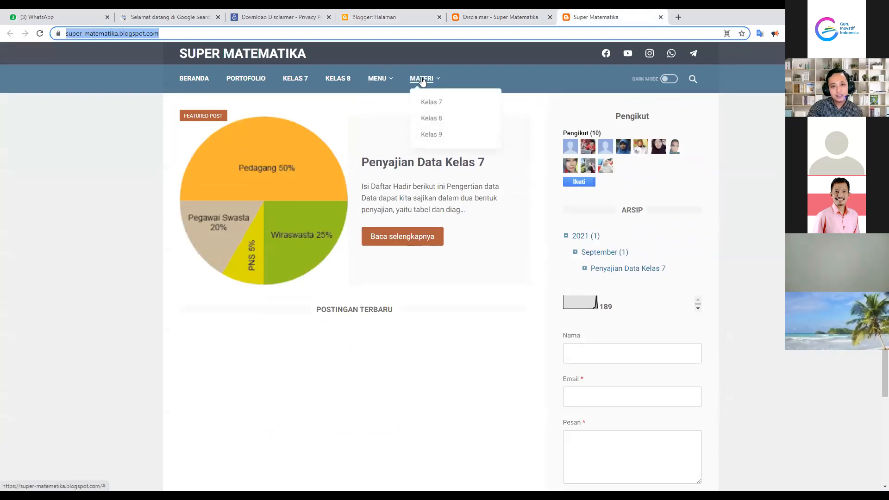
pyautogui.scroll(-2, 387, 301)
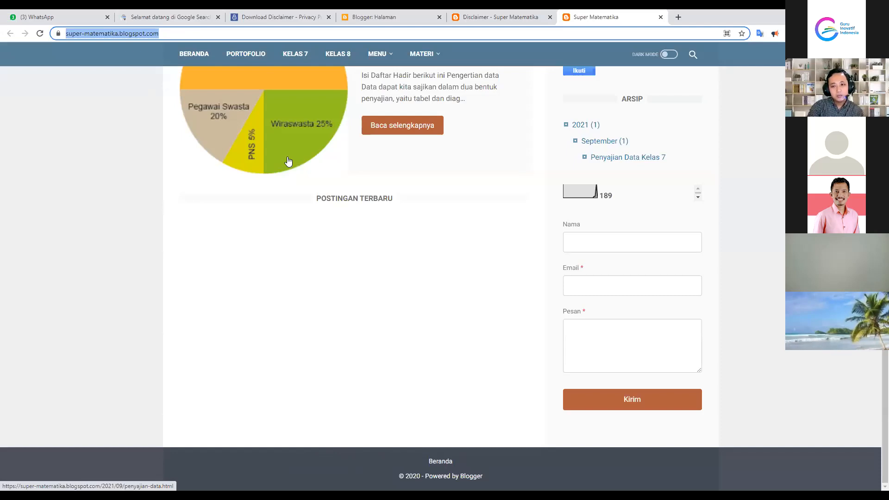
pyautogui.click(359, 14)
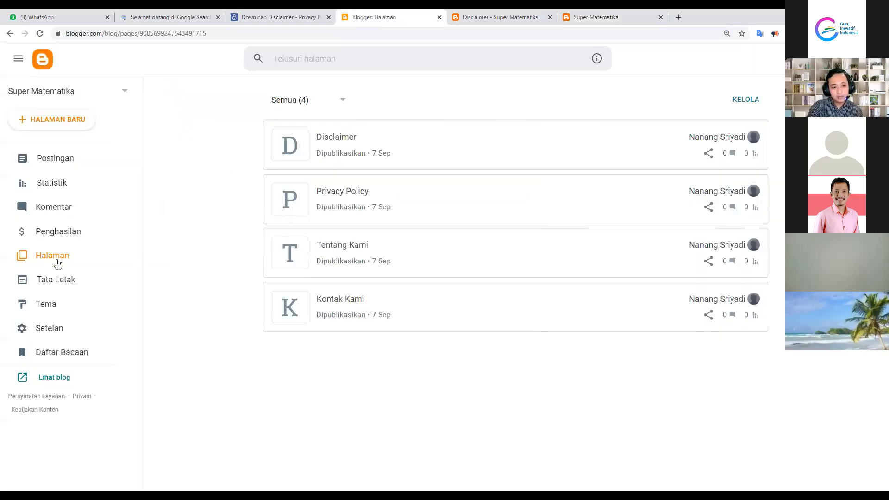
# Go to Tata Letak and open the Menu Halaman Statis gadget's edit dialog
pyautogui.click(53, 280)
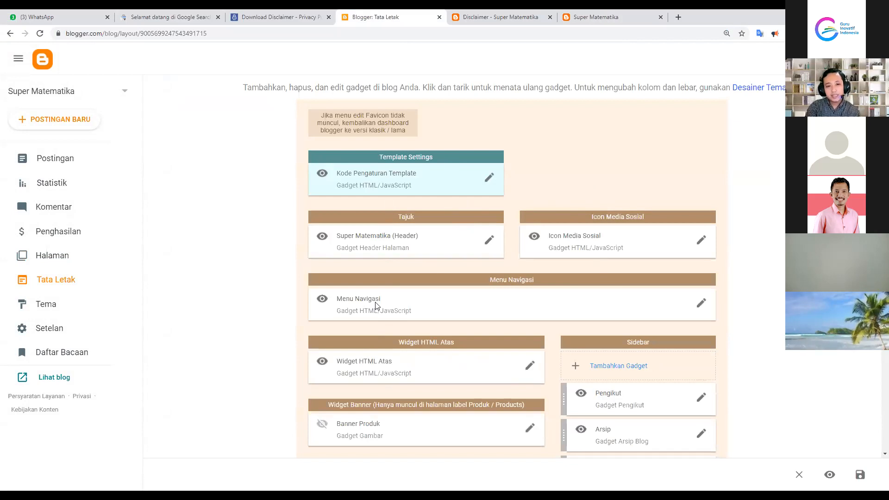
pyautogui.scroll(-10, 381, 294)
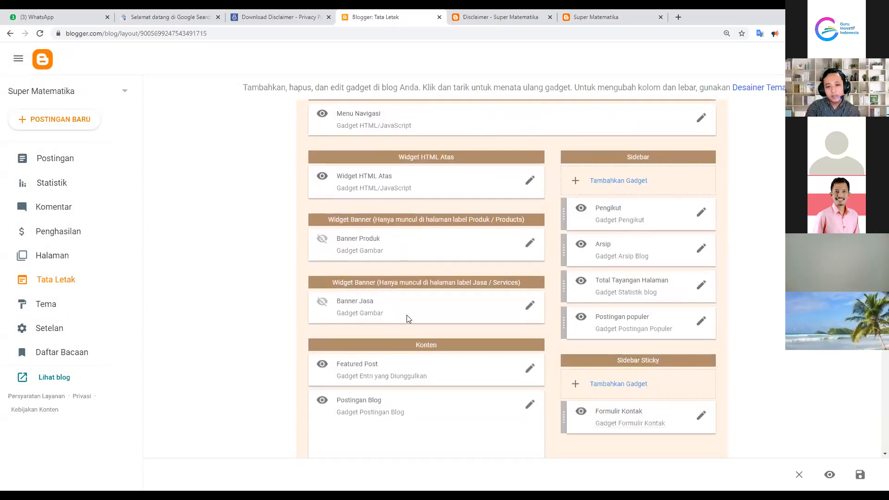
pyautogui.scroll(-8, 435, 301)
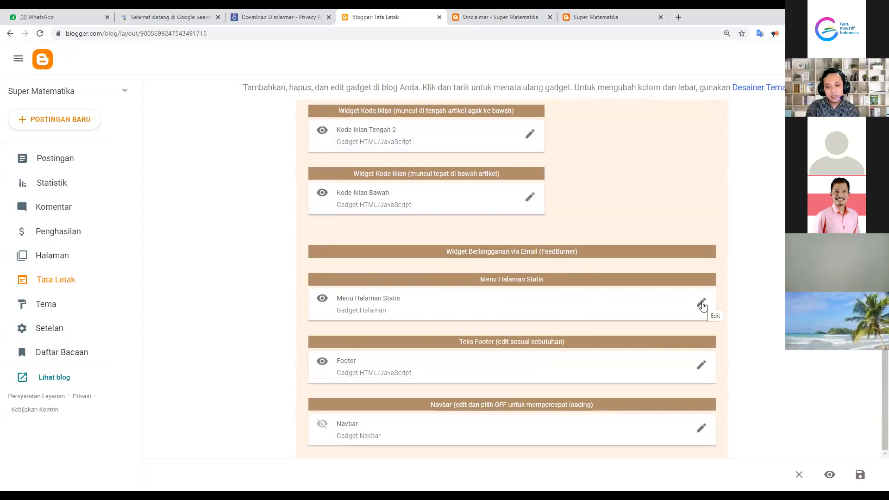
pyautogui.click(701, 303)
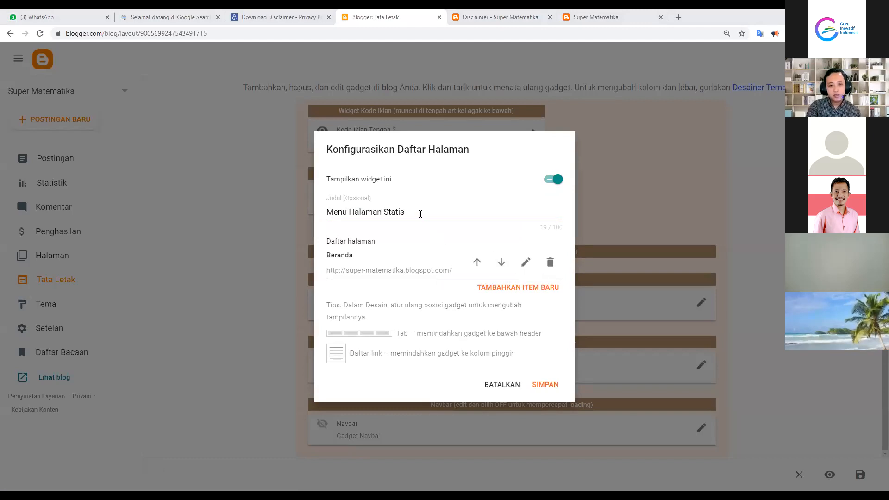
pyautogui.moveTo(419, 211); pyautogui.dragTo(324, 211)
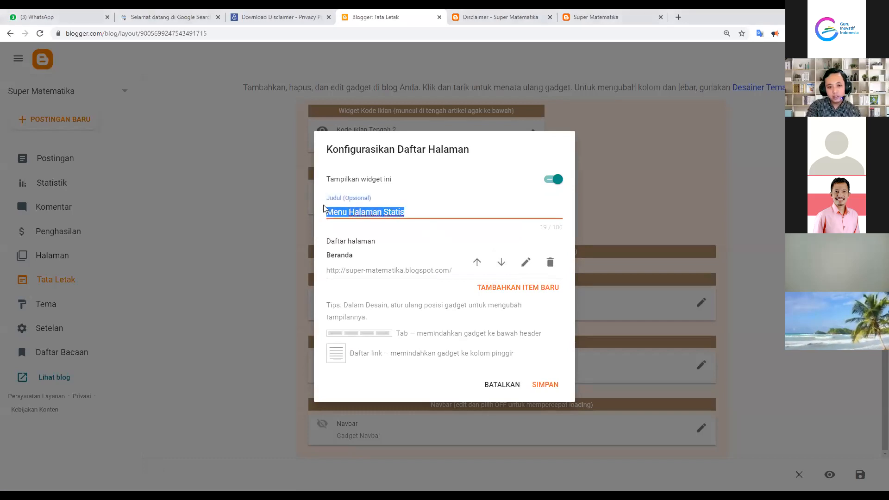
pyautogui.click(373, 199)
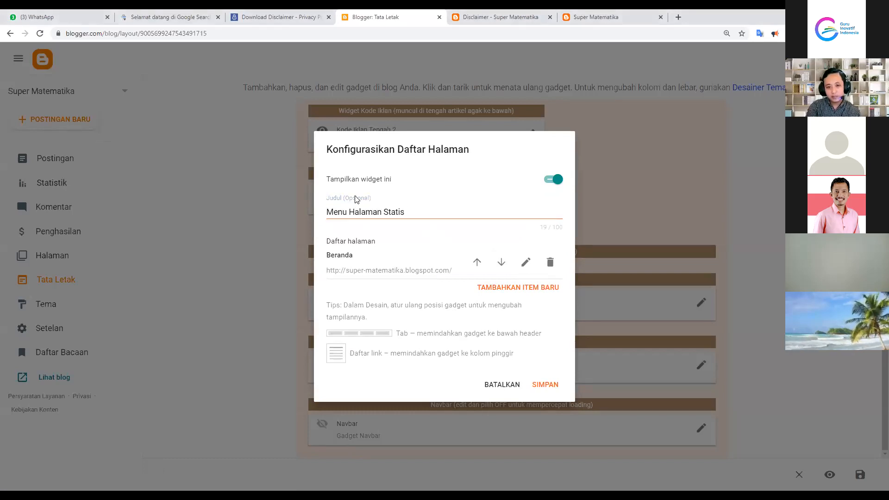
pyautogui.click(595, 17)
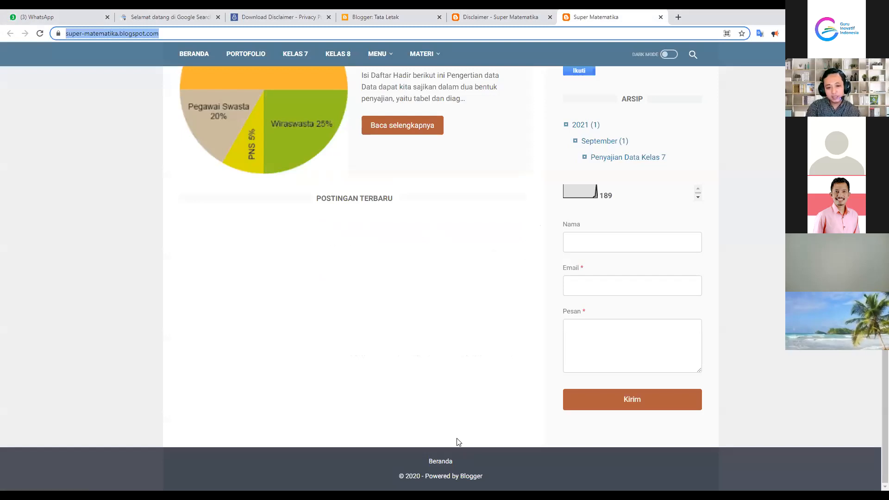
pyautogui.click(503, 17)
pyautogui.click(394, 20)
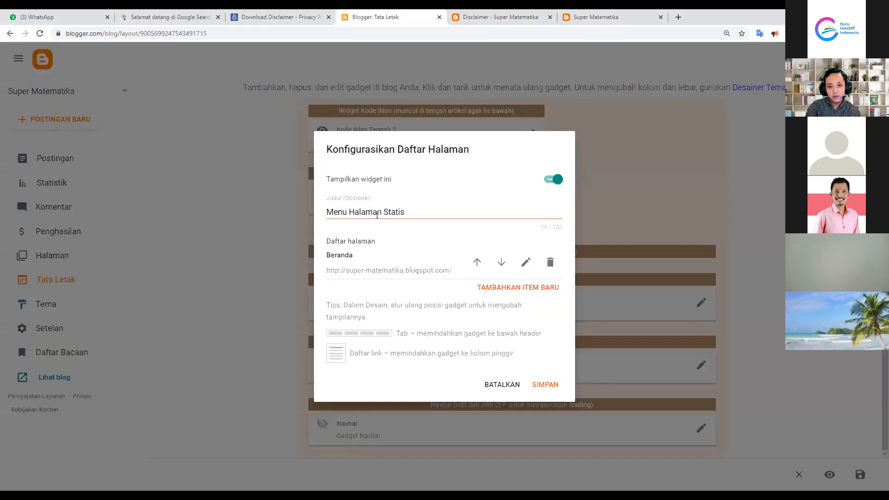
pyautogui.tripleClick(405, 210)
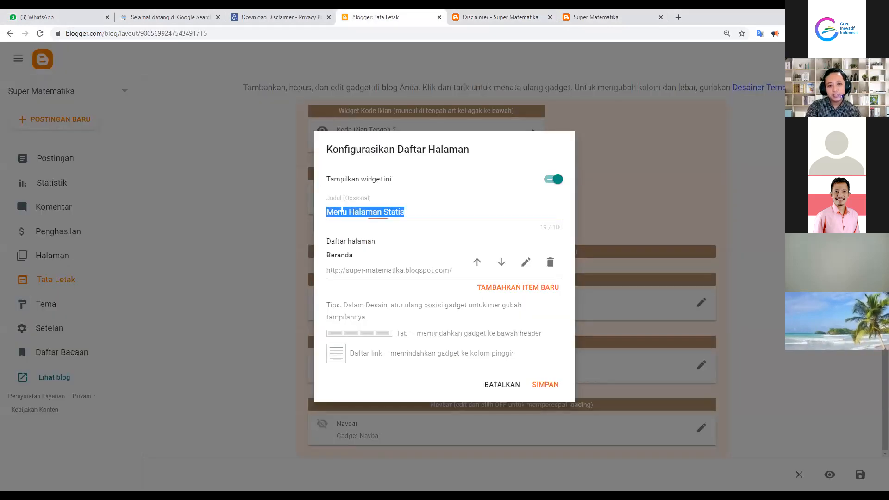
pyautogui.click(464, 186)
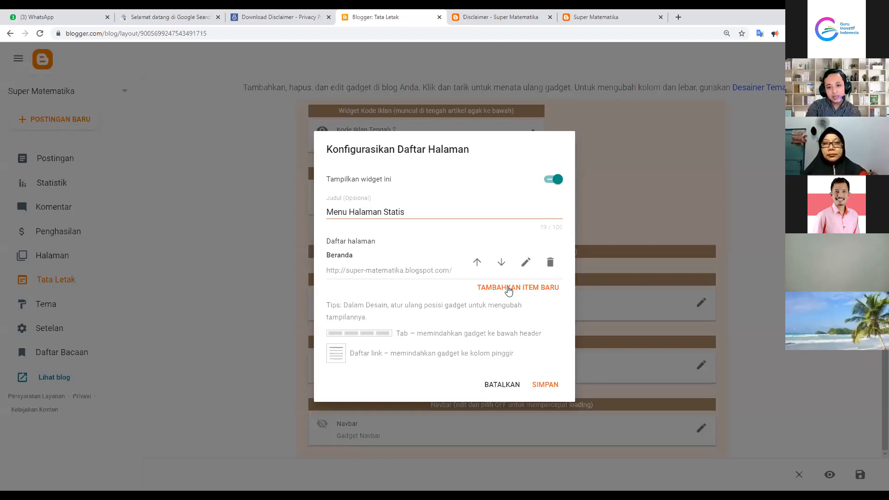
# Add Tentang Kami to the page list after cancelling a first attempt
pyautogui.click(509, 288)
pyautogui.click(368, 176)
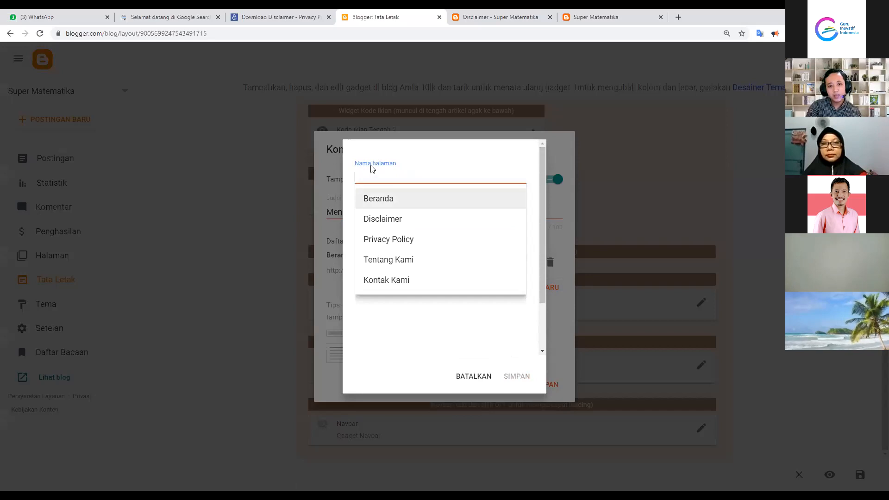
pyautogui.scroll(-1, 388, 263)
pyautogui.scroll(-1, 388, 263)
pyautogui.scroll(2, 393, 232)
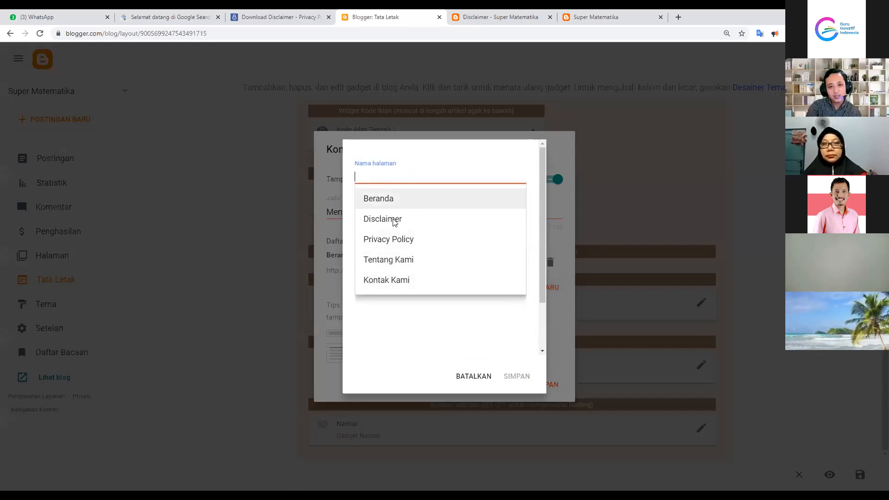
pyautogui.click(413, 307)
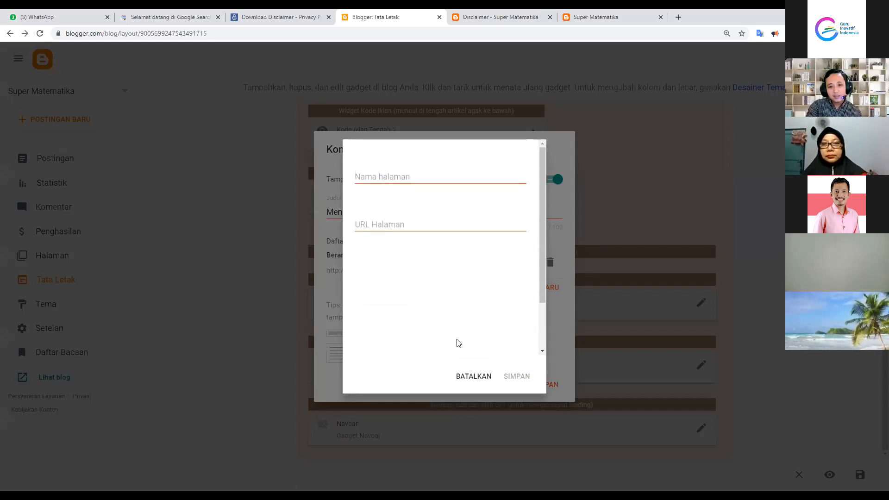
pyautogui.click(470, 377)
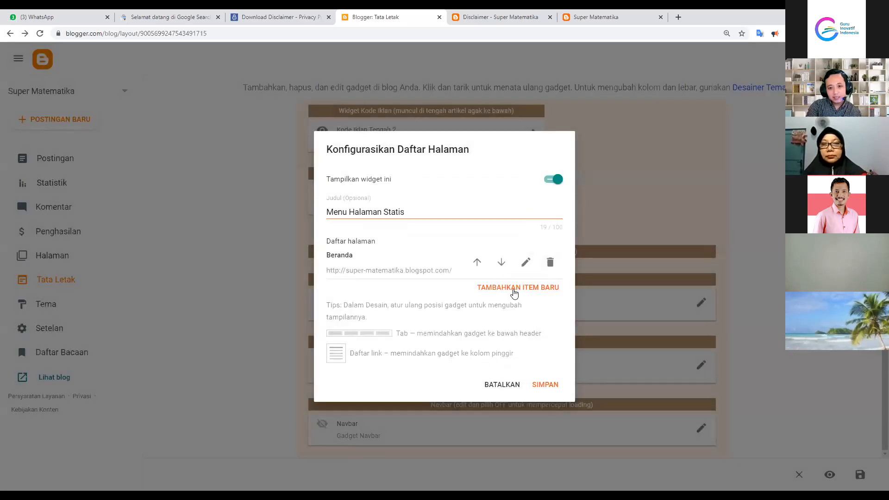
pyautogui.click(514, 292)
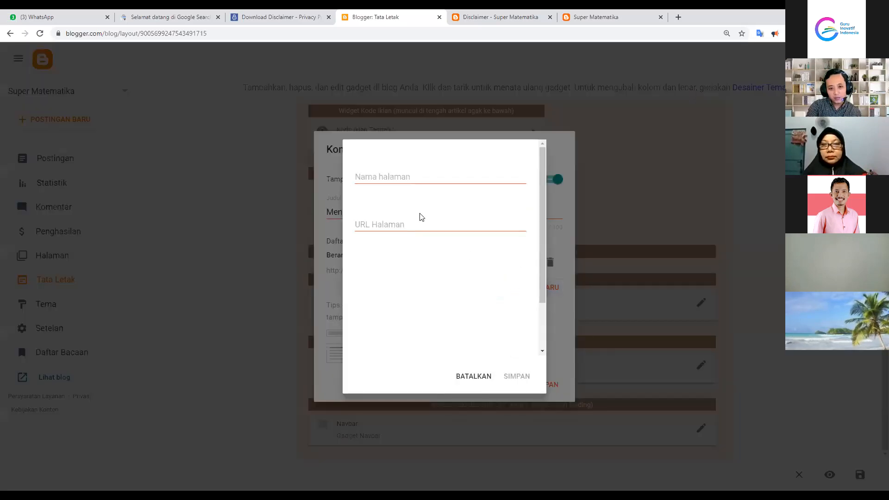
pyautogui.click(386, 174)
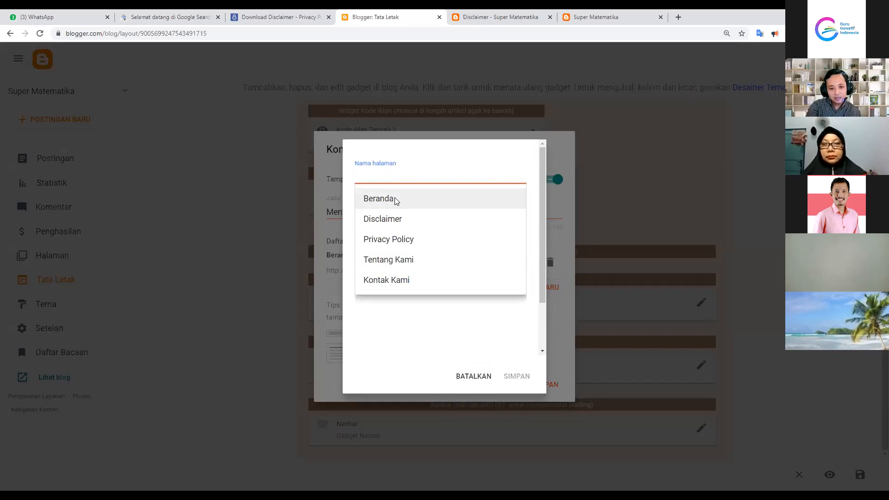
pyautogui.click(399, 263)
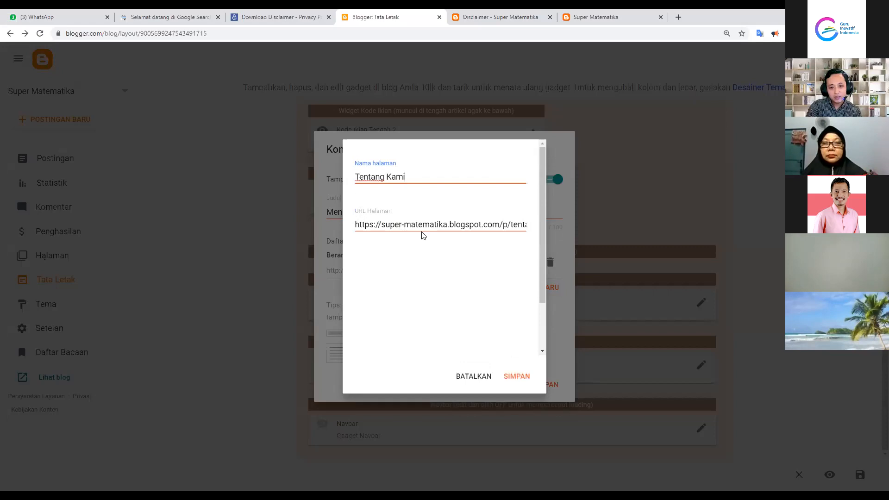
pyautogui.click(397, 224)
pyautogui.moveTo(358, 221); pyautogui.dragTo(523, 226)
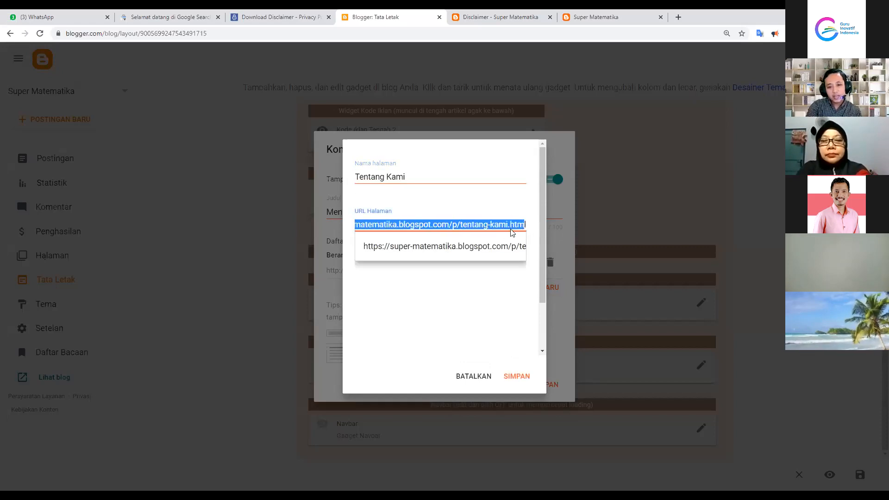
pyautogui.click(475, 225)
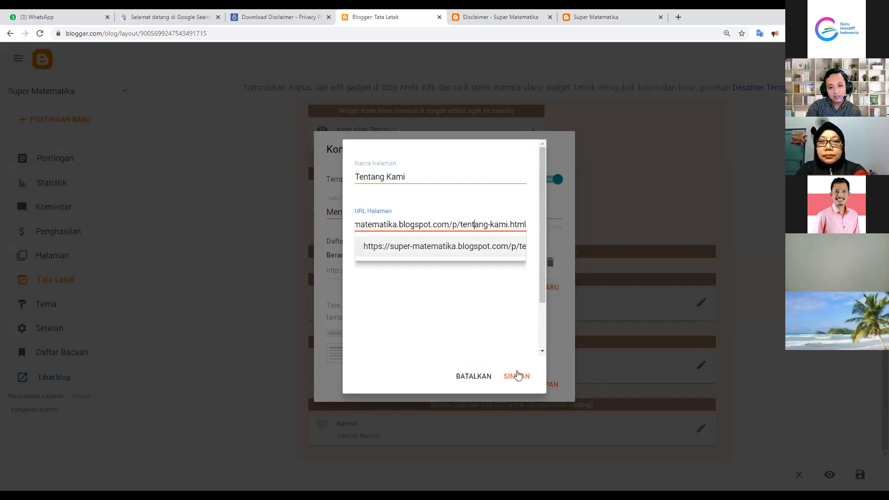
pyautogui.click(517, 375)
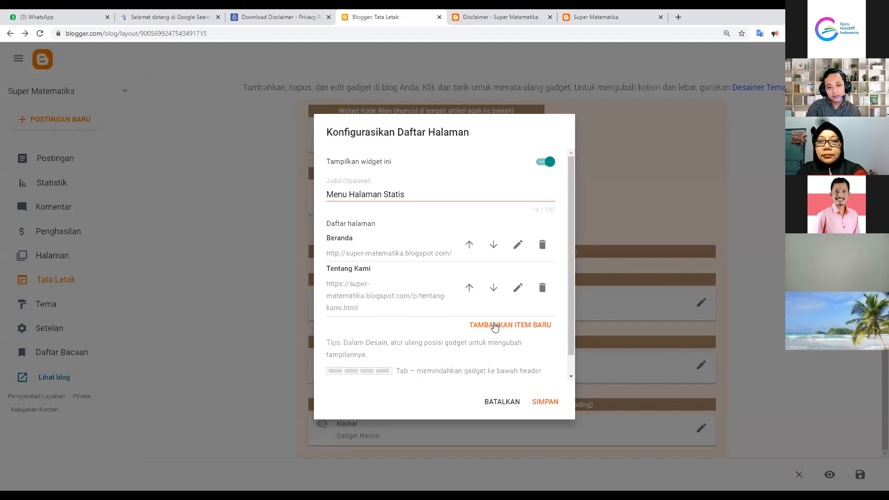
# Add the Kontak Kami page to the menu list
pyautogui.click(495, 326)
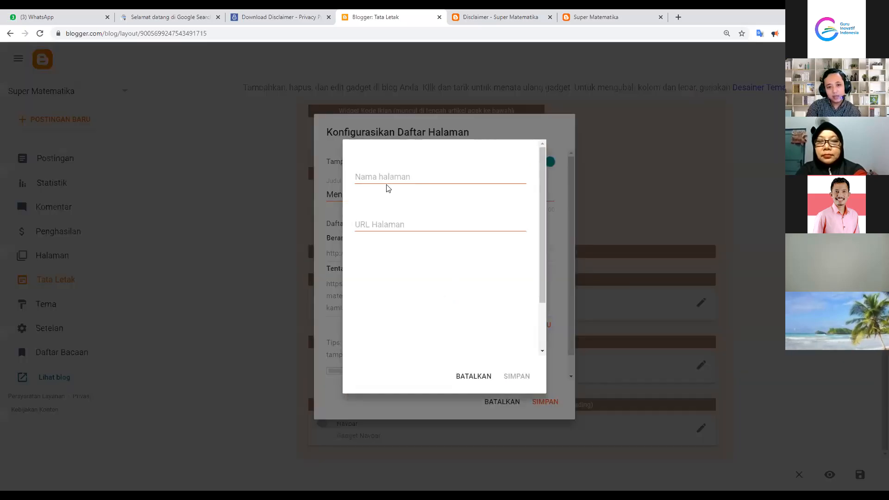
pyautogui.click(387, 179)
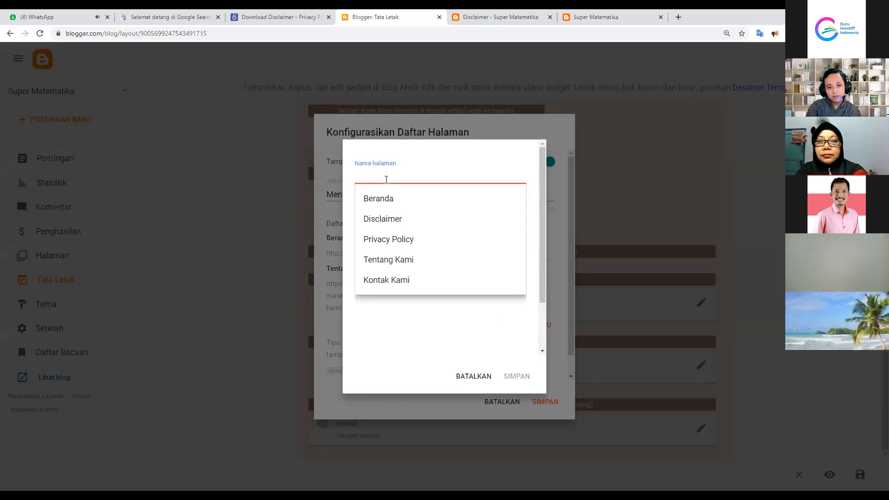
pyautogui.click(393, 280)
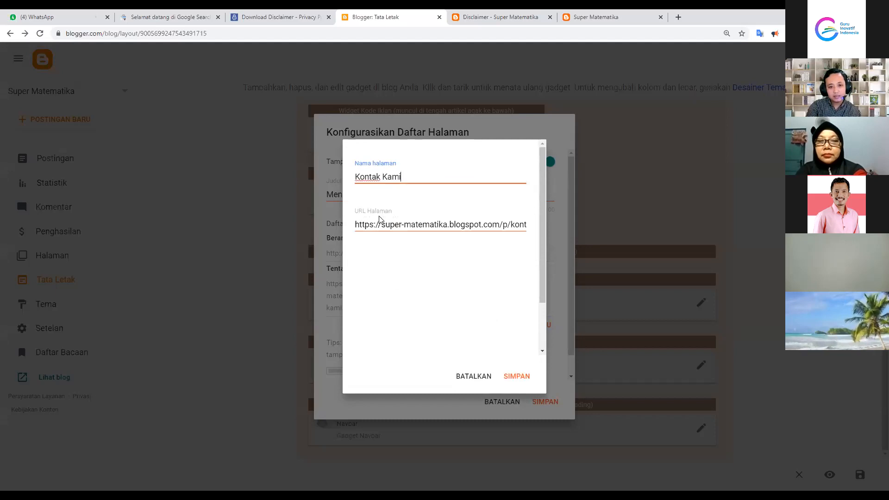
pyautogui.click(511, 377)
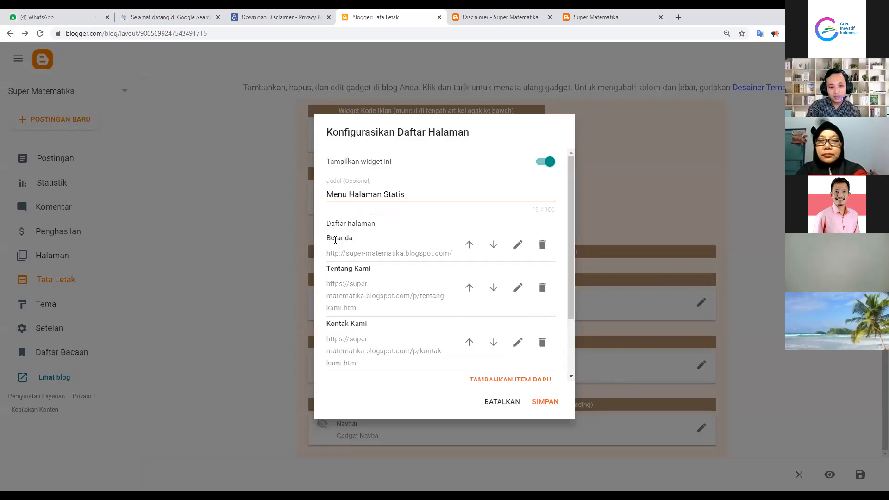
# Add the Disclaimer page to the menu list
pyautogui.scroll(-1, 341, 238)
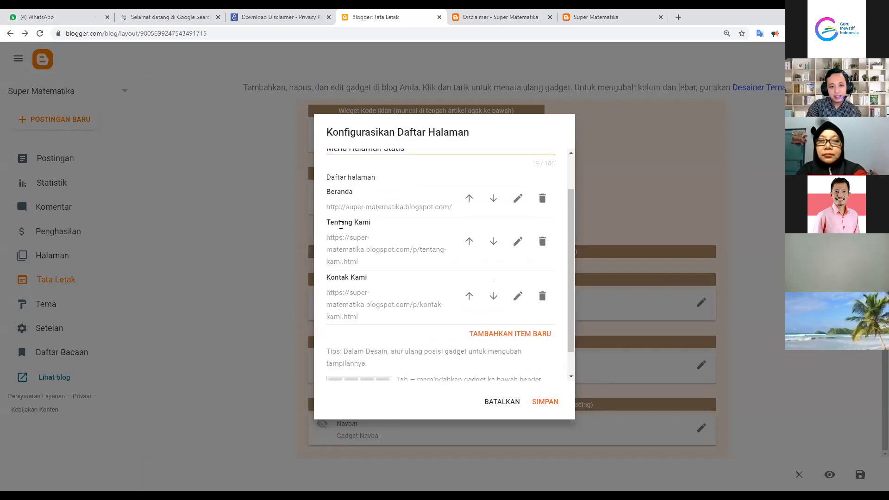
pyautogui.scroll(-1, 366, 301)
pyautogui.click(495, 306)
pyautogui.click(398, 175)
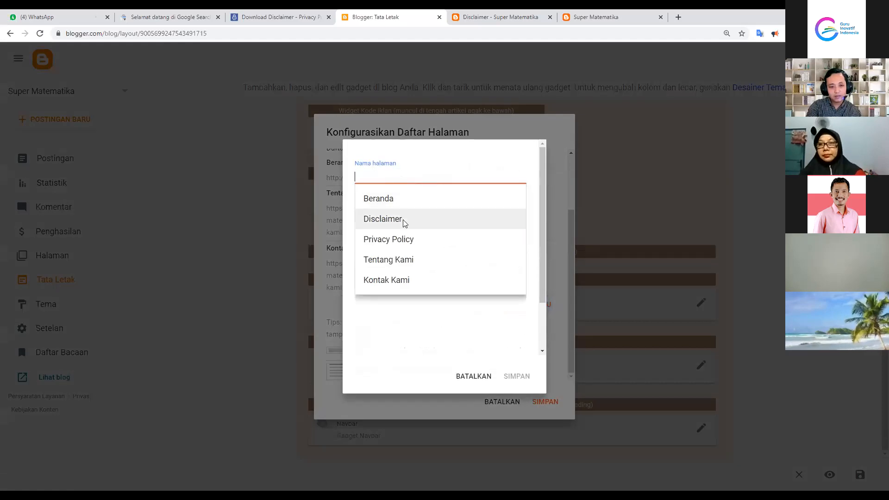
pyautogui.click(383, 218)
pyautogui.click(398, 223)
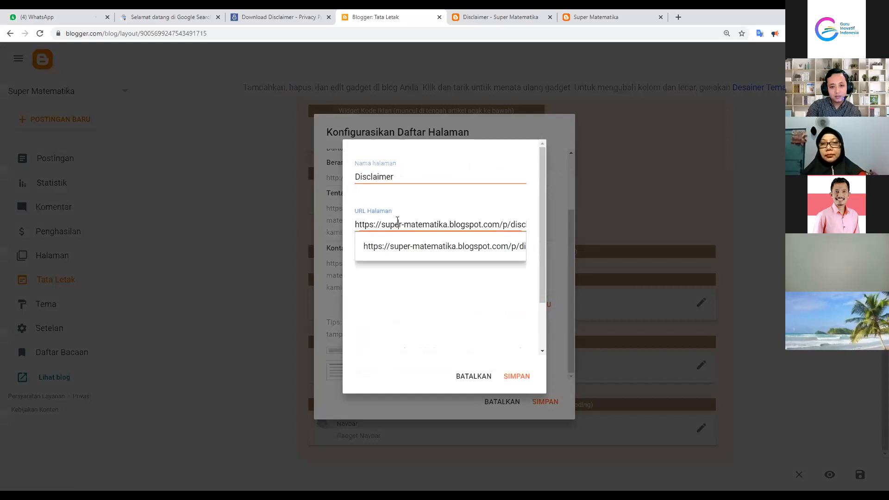
pyautogui.moveTo(405, 224); pyautogui.dragTo(538, 227)
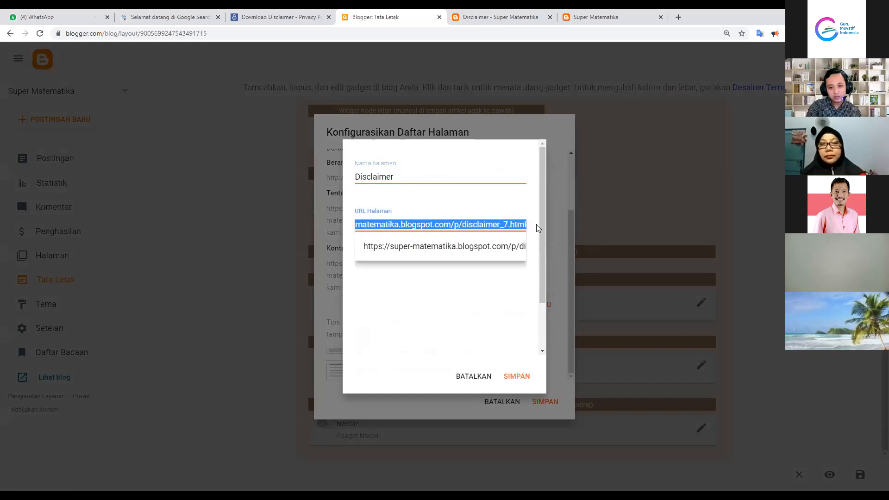
pyautogui.click(504, 226)
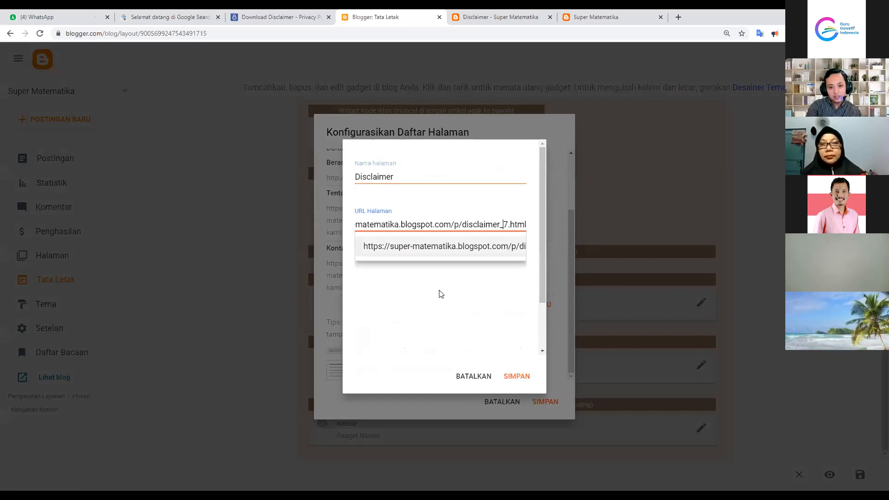
pyautogui.click(506, 356)
pyautogui.click(515, 377)
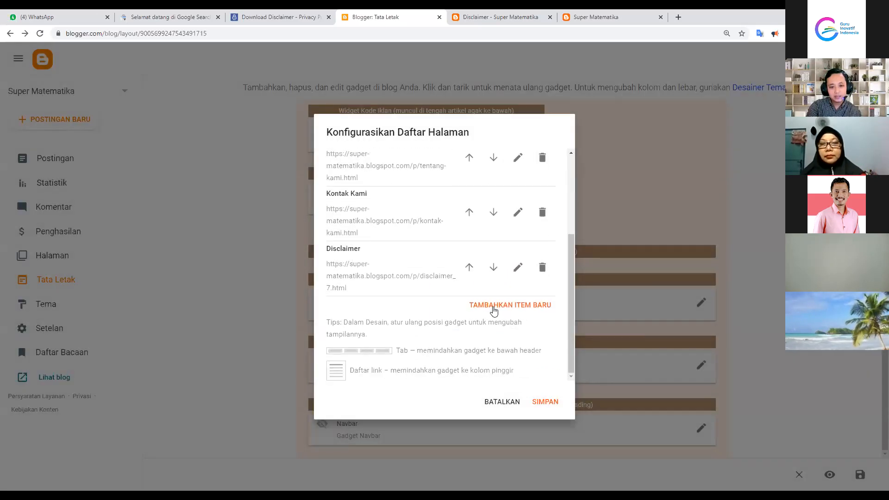
# Add the Privacy Policy page to the menu list
pyautogui.click(494, 310)
pyautogui.click(376, 174)
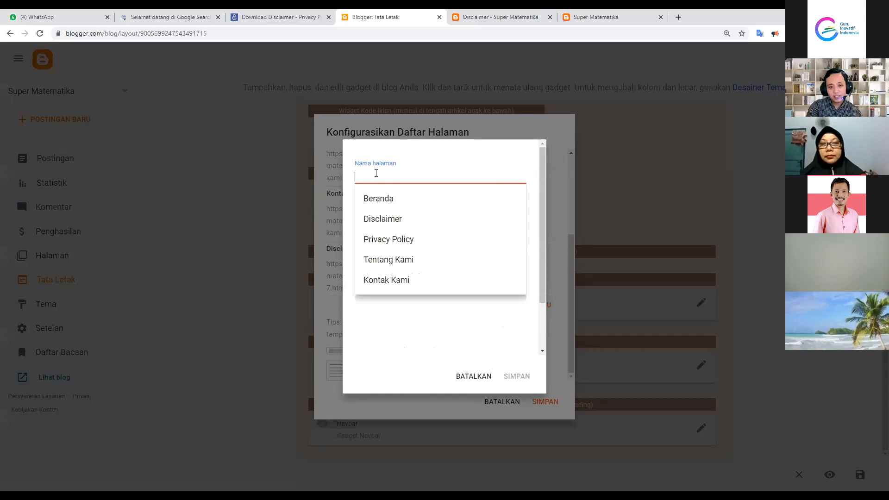
pyautogui.click(397, 238)
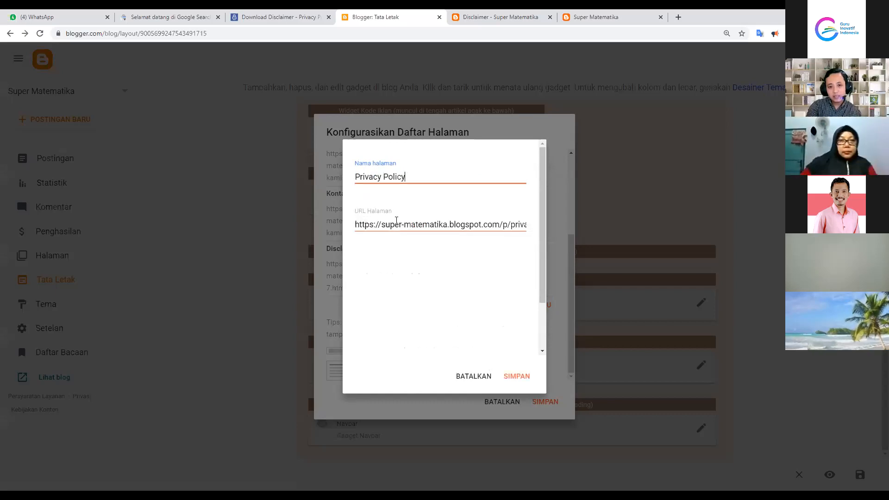
pyautogui.click(396, 224)
pyautogui.click(516, 376)
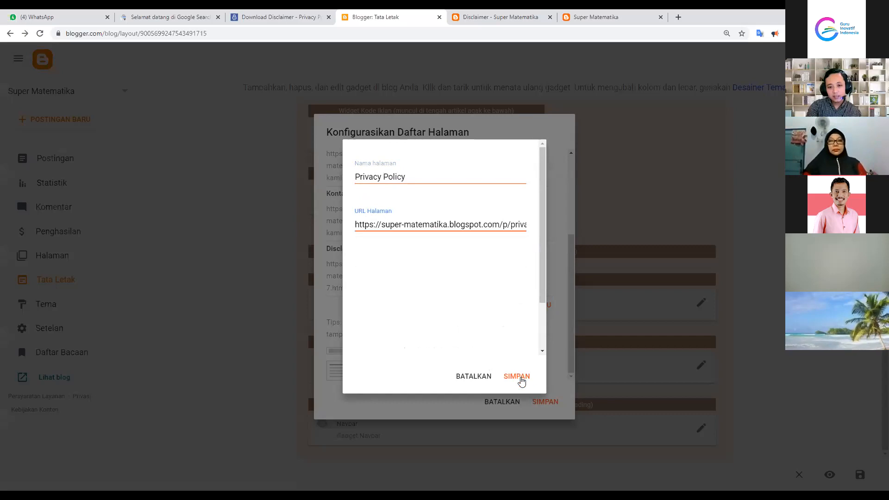
pyautogui.scroll(-1, 422, 289)
pyautogui.scroll(3, 445, 278)
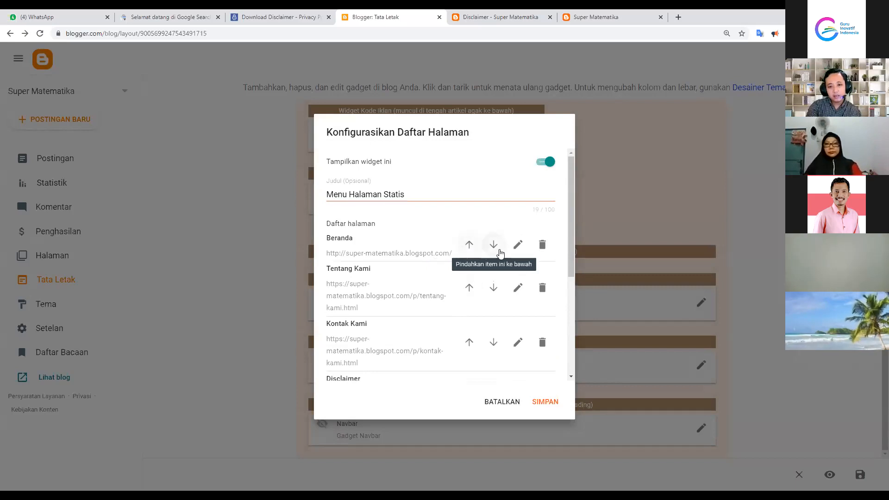
# Keep Beranda on top and move Privacy Policy above Disclaimer in the menu
pyautogui.click(491, 246)
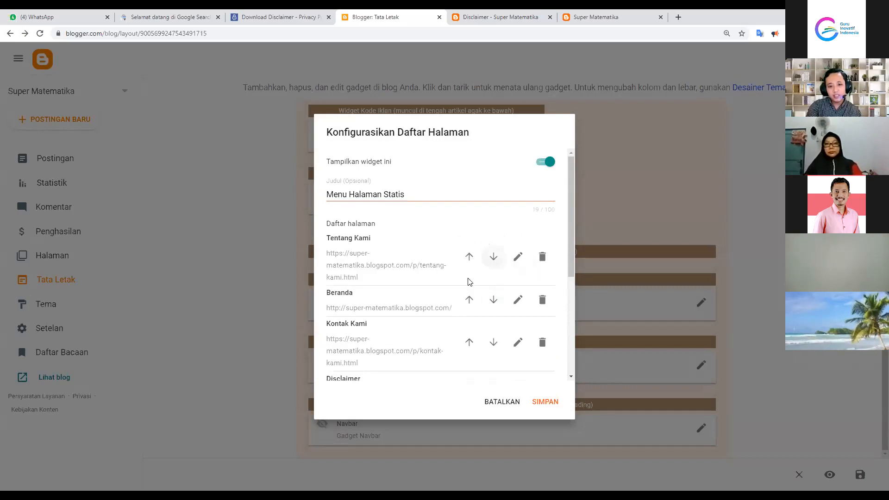
pyautogui.click(467, 302)
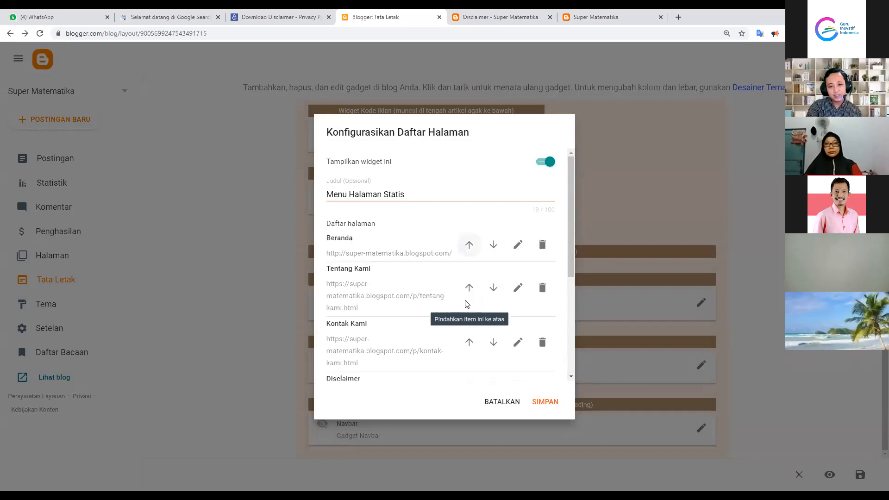
pyautogui.moveTo(325, 240); pyautogui.dragTo(357, 243)
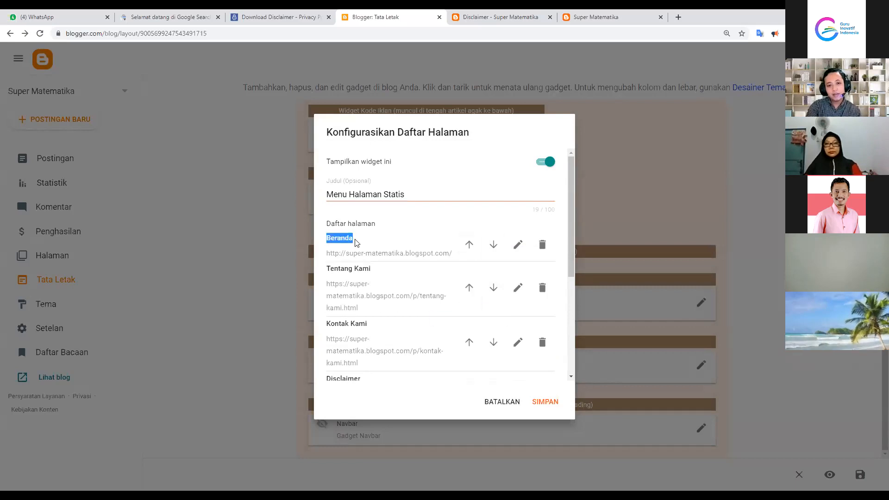
pyautogui.click(355, 246)
pyautogui.scroll(-2, 394, 315)
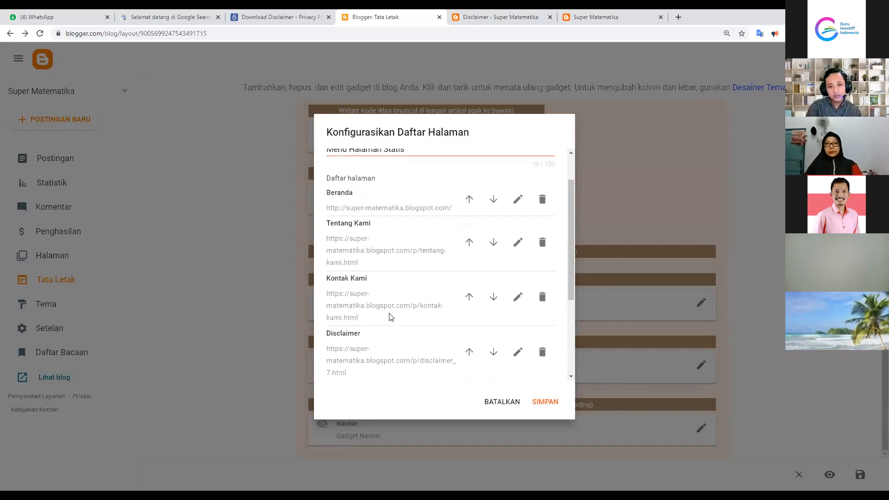
pyautogui.click(472, 360)
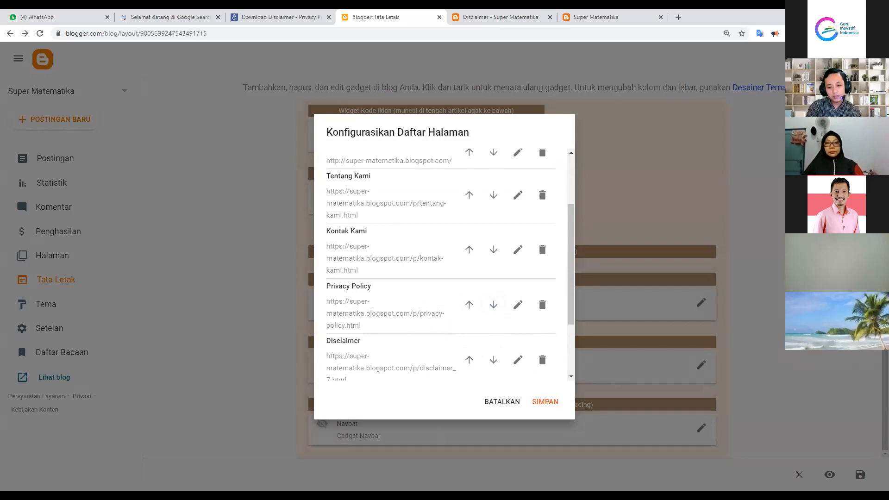
pyautogui.scroll(-3, 478, 349)
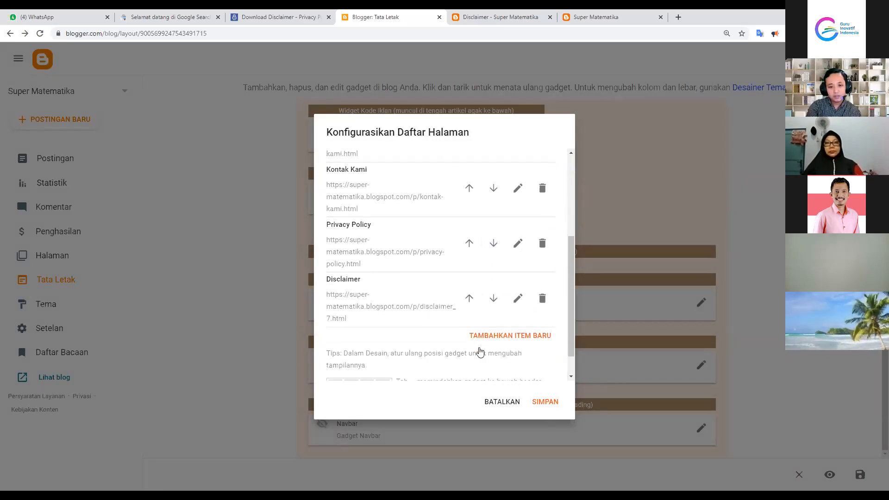
pyautogui.scroll(5, 440, 325)
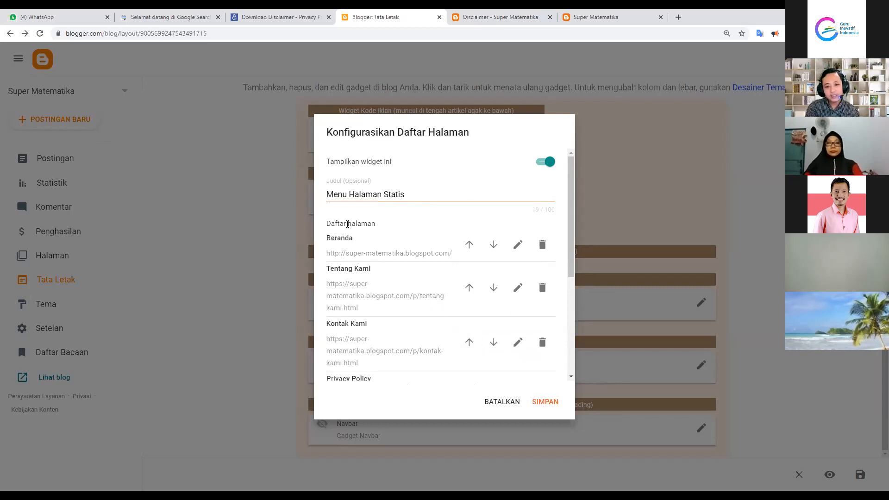
pyautogui.scroll(-4, 401, 237)
pyautogui.scroll(4, 394, 192)
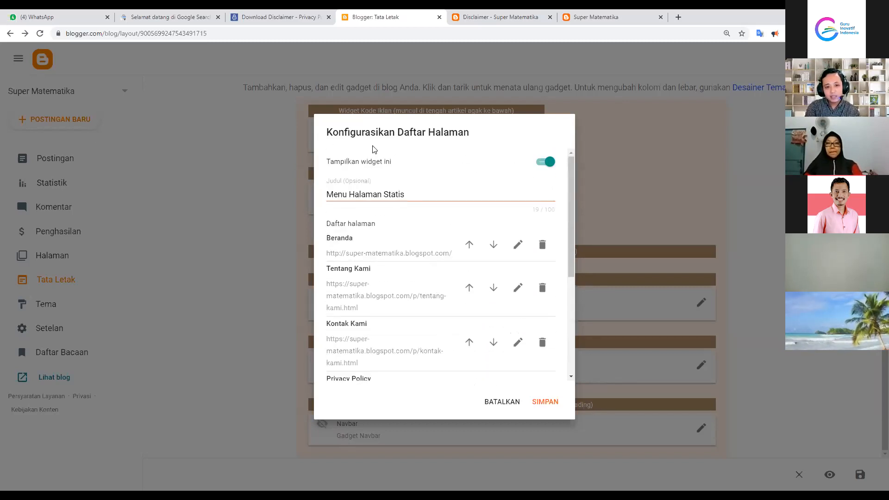
pyautogui.scroll(-2, 456, 367)
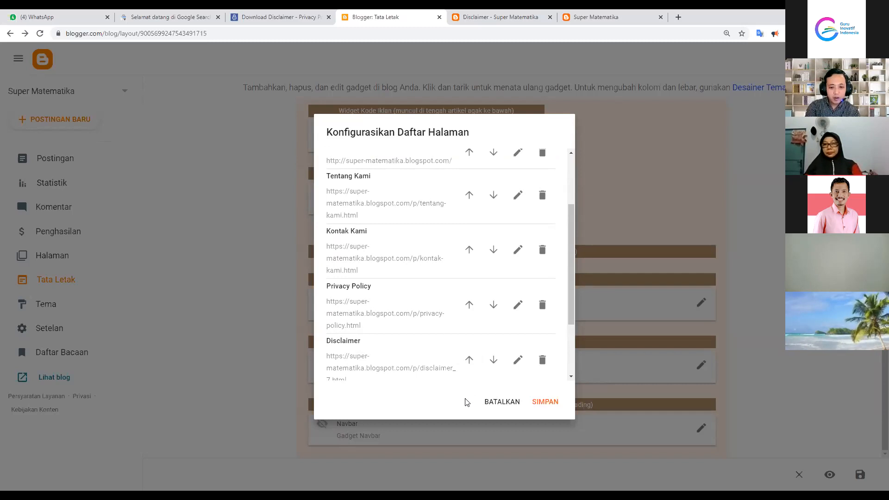
pyautogui.scroll(3, 486, 363)
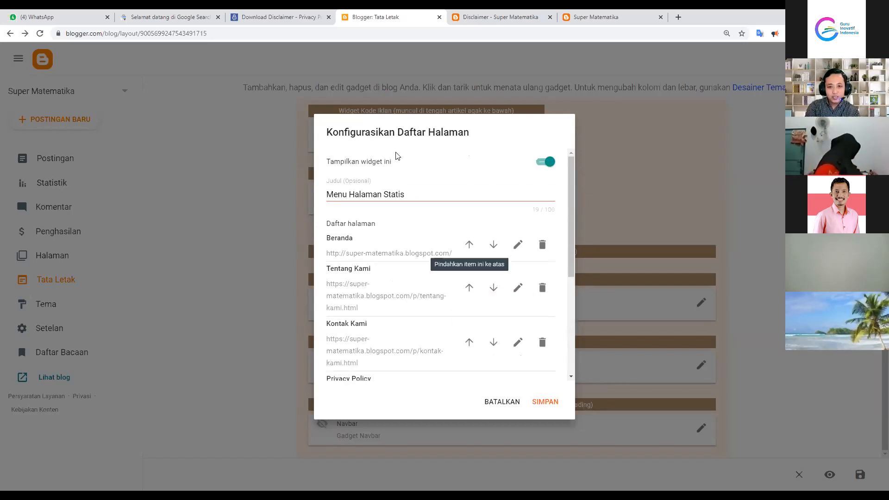
# Toggle Tampilkan widget ini off and on, save the gadget, and go to the live blog
pyautogui.click(547, 164)
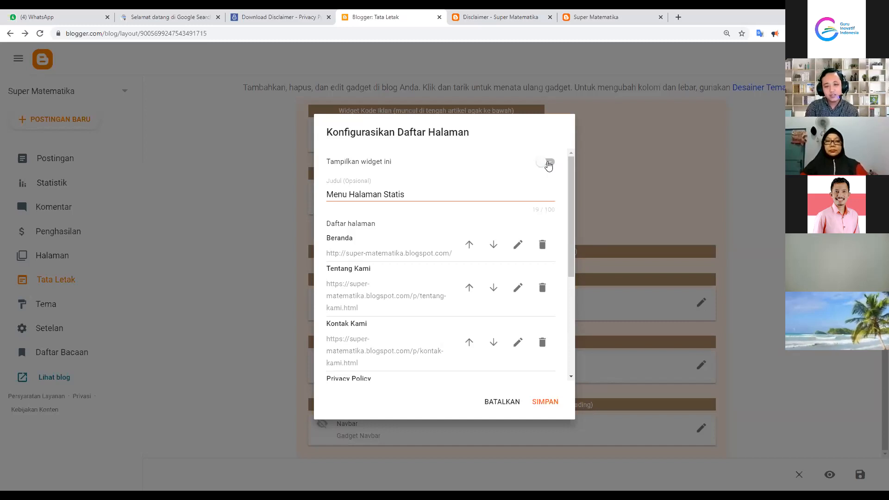
pyautogui.click(548, 164)
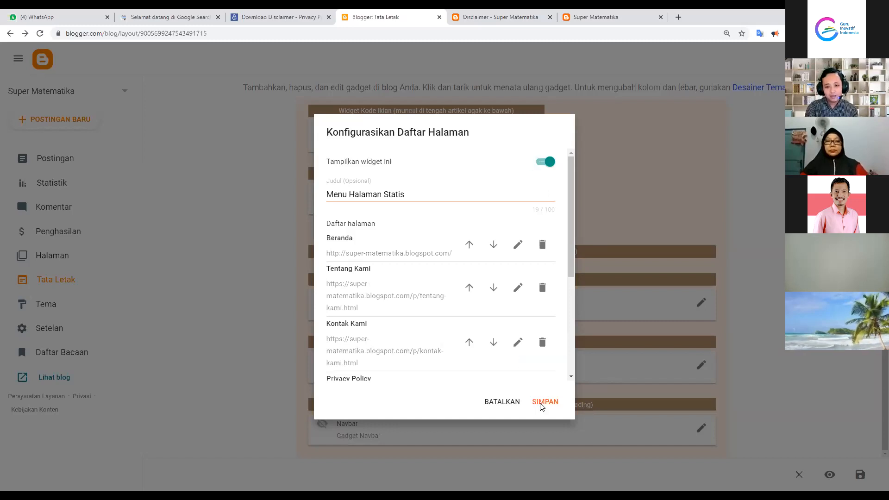
pyautogui.click(541, 403)
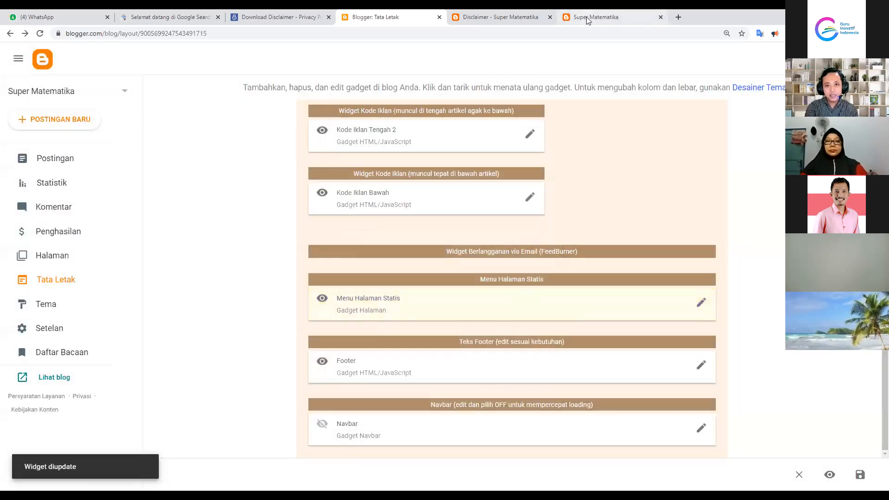
pyautogui.click(587, 18)
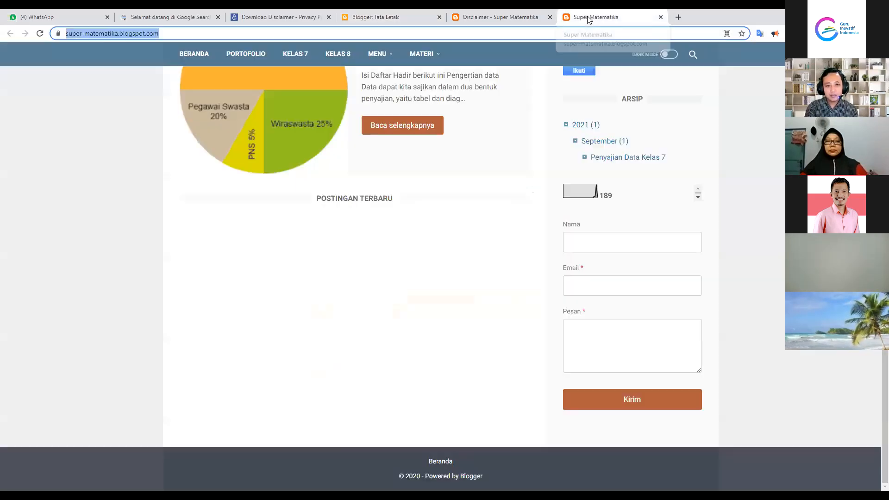
# Reload the blog, zoom in, and open Disclaimer from the footer page menu
pyautogui.click(40, 34)
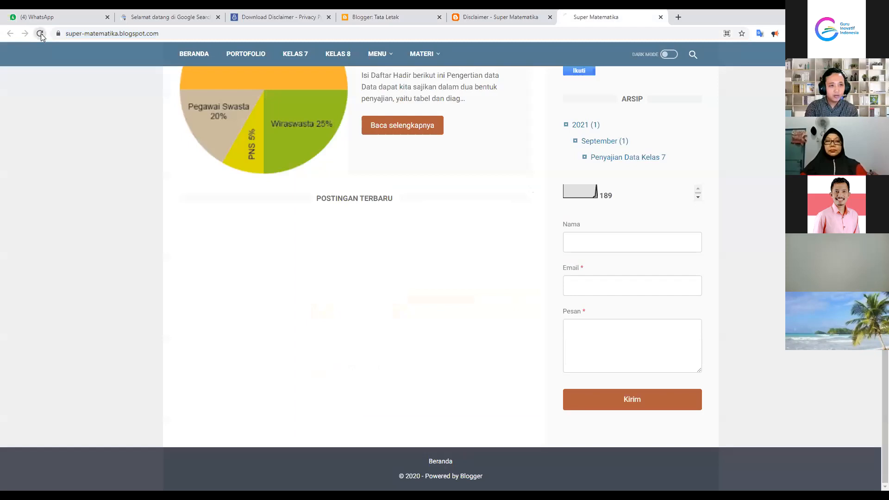
pyautogui.scroll(-3, 404, 232)
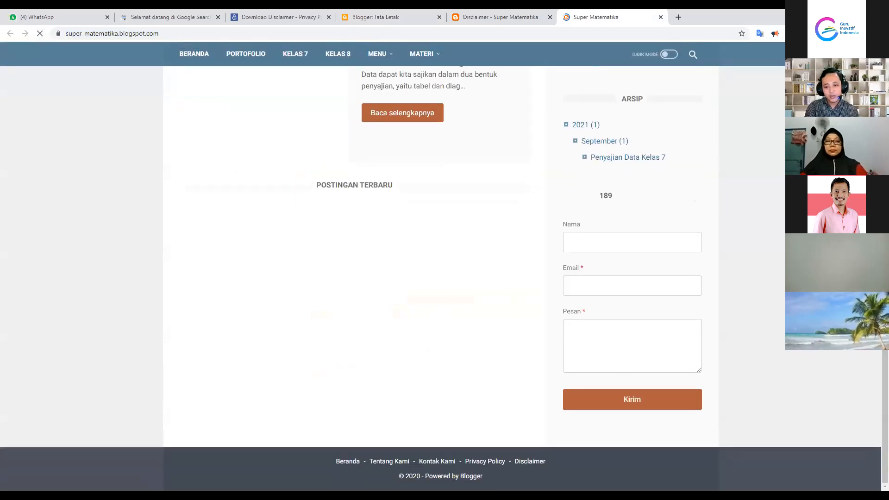
pyautogui.click(880, 34)
pyautogui.click(859, 120)
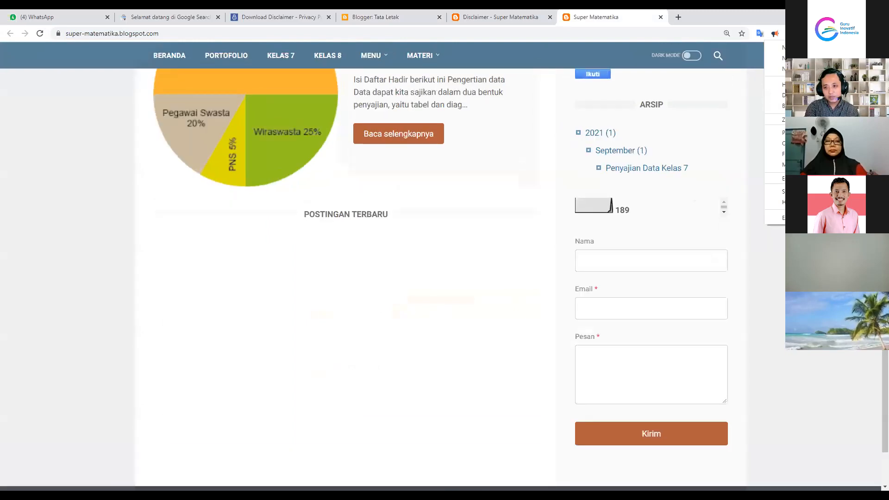
pyautogui.hotkey('ctrl', '+')
pyautogui.scroll(-3, 402, 307)
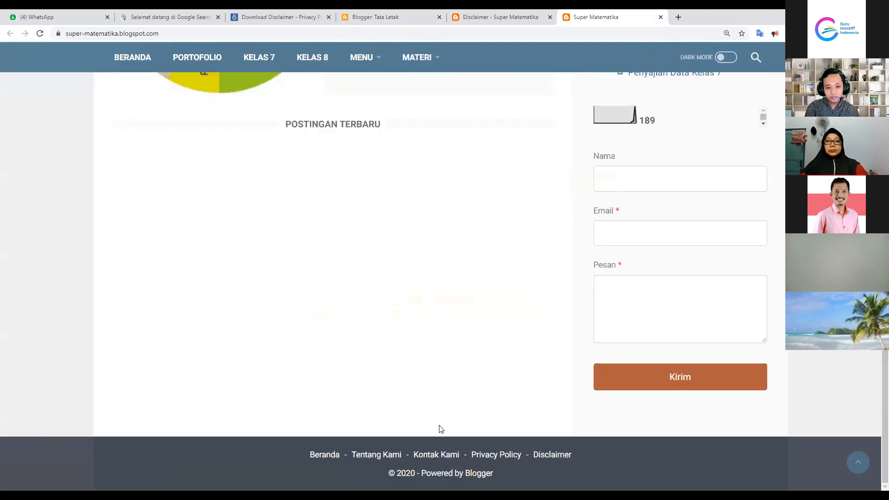
pyautogui.click(380, 456)
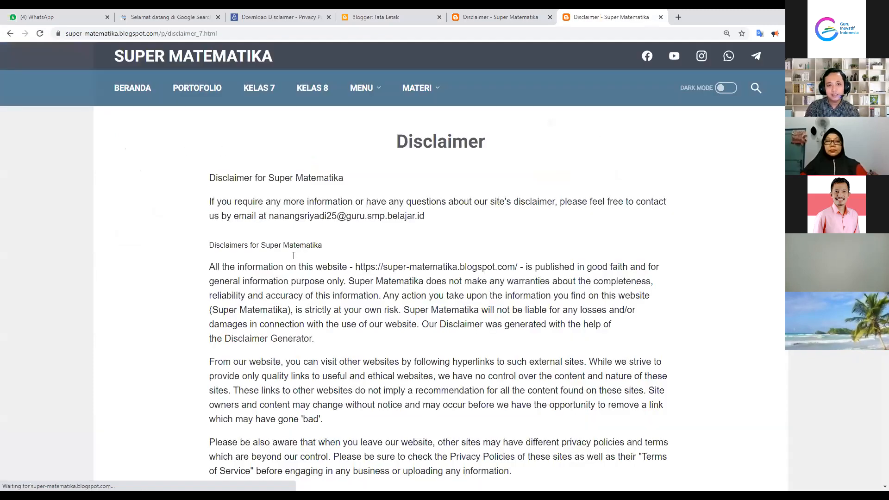
# Scroll through the Disclaimer text to its Consent and Update sections, resetting zoom to 100%
pyautogui.scroll(-4, 309, 180)
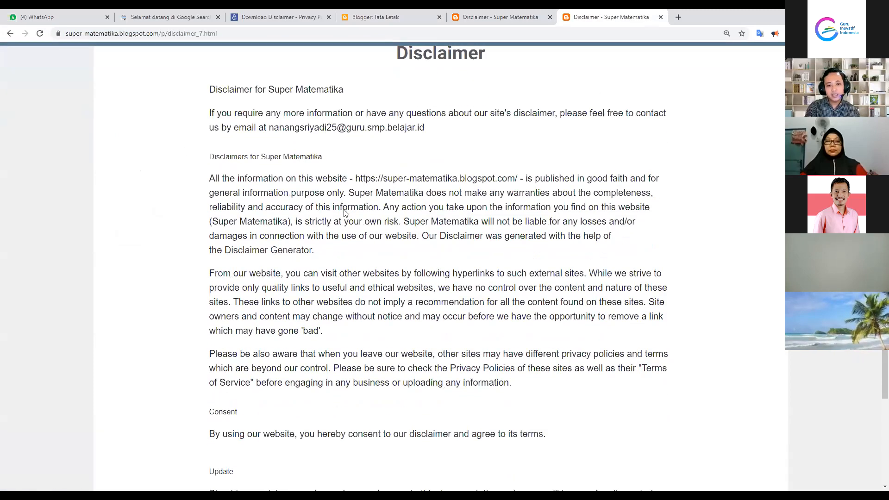
pyautogui.scroll(-1, 389, 307)
pyautogui.scroll(5, 397, 292)
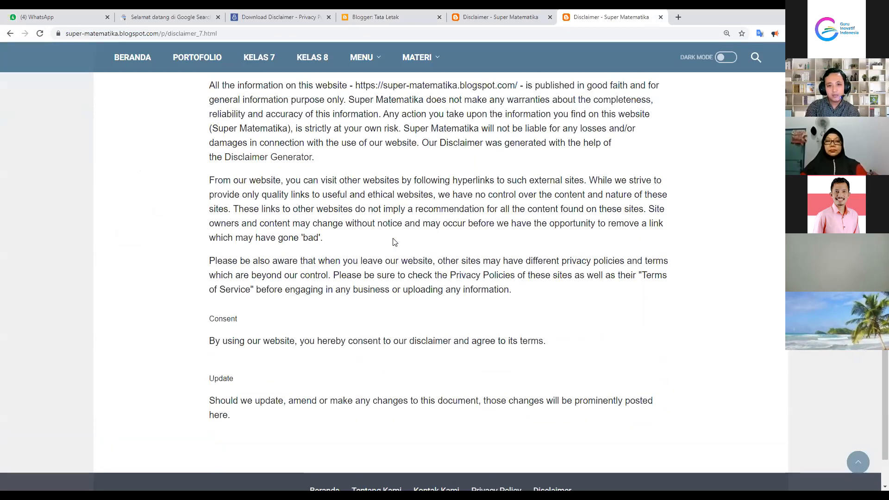
pyautogui.scroll(-5, 406, 265)
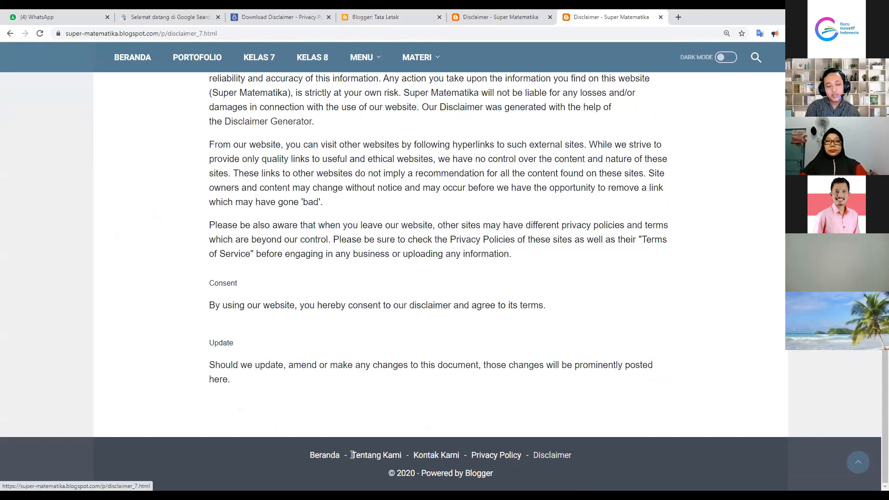
pyautogui.scroll(5, 695, 206)
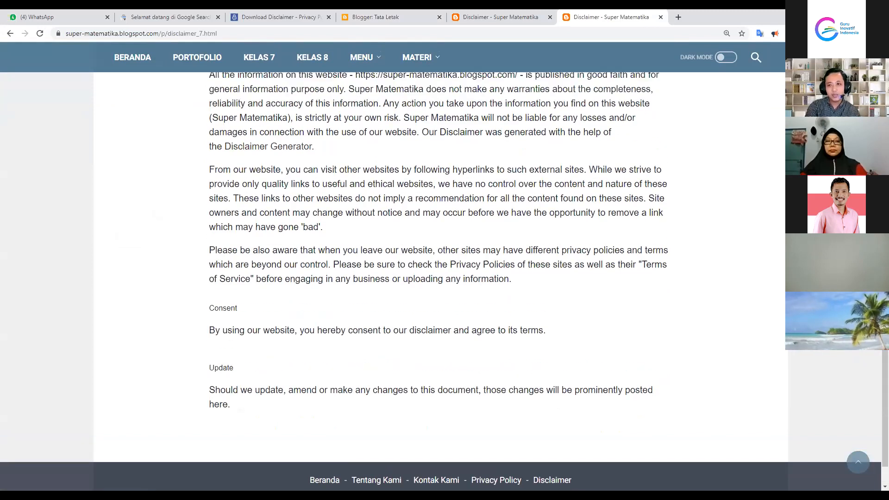
pyautogui.click(790, 34)
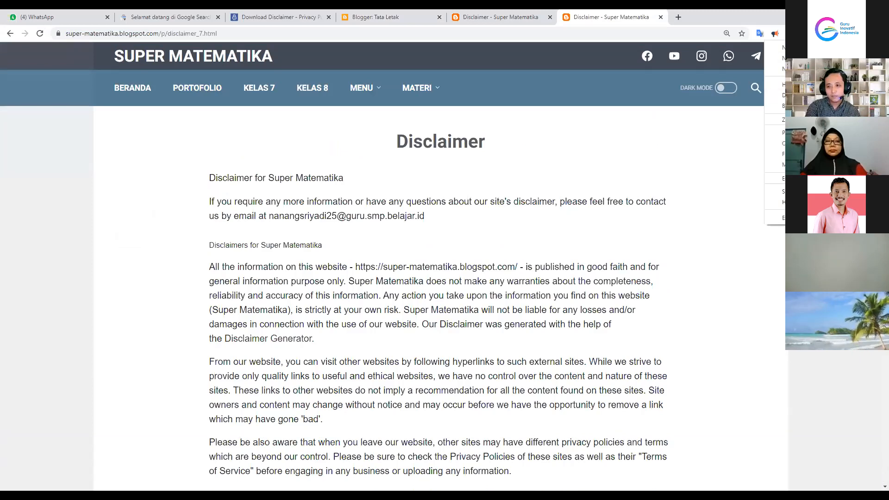
pyautogui.click(832, 119)
pyautogui.click(832, 119)
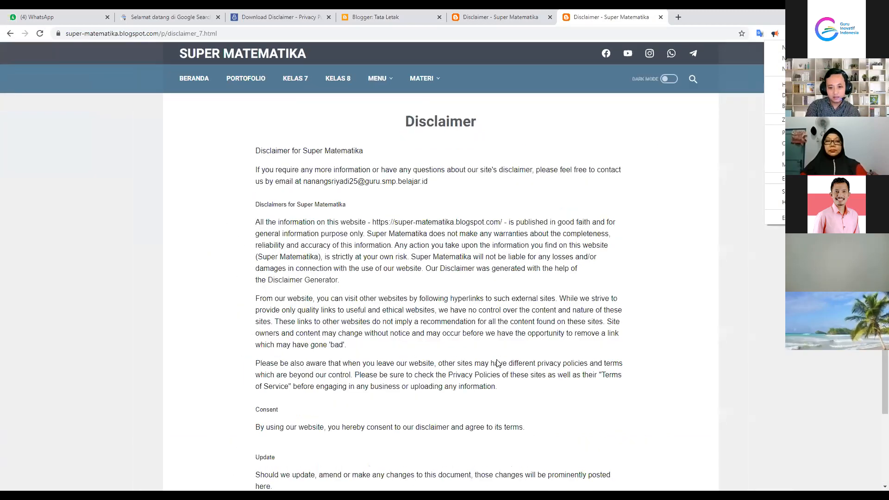
pyautogui.scroll(-1, 560, 381)
pyautogui.scroll(1, 371, 139)
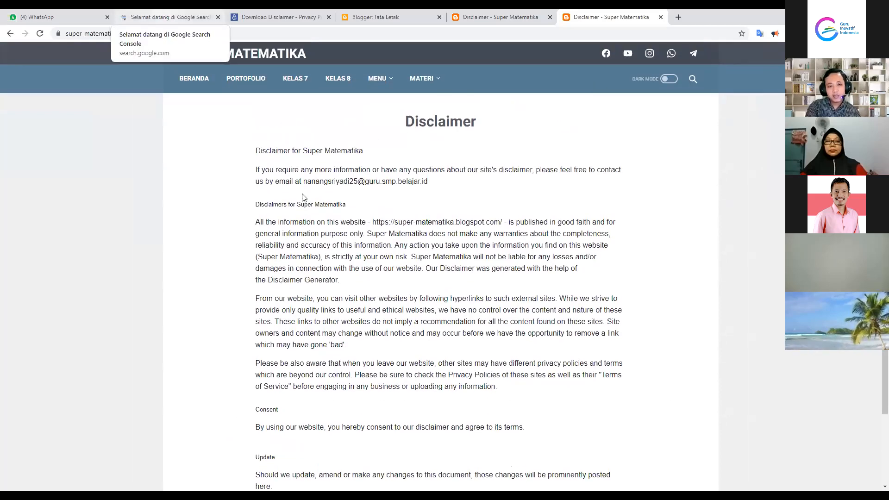
pyautogui.scroll(-2, 437, 421)
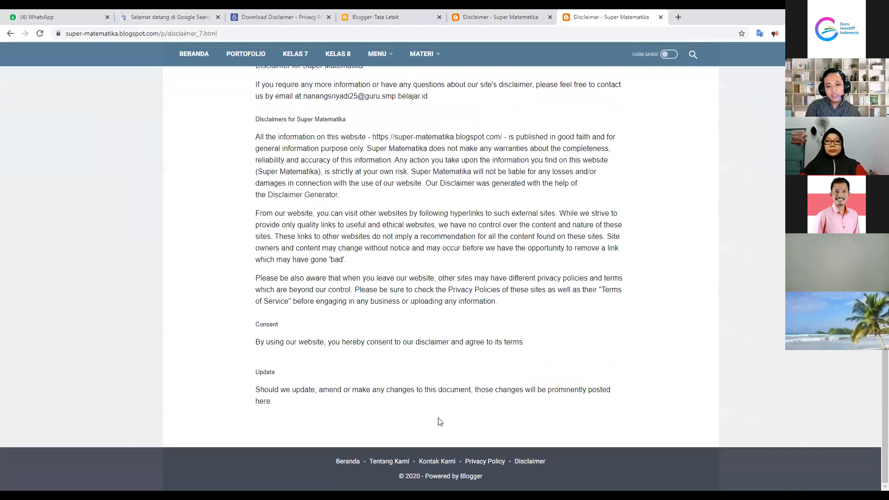
# In Tata Letak, delete the Formulir Kontak gadget from Sidebar Sticky and confirm with OKE
pyautogui.click(391, 17)
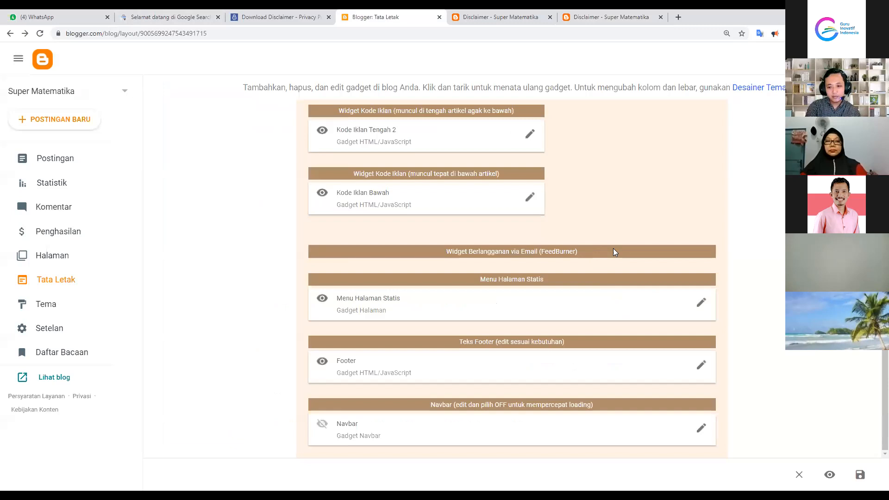
pyautogui.scroll(15, 641, 260)
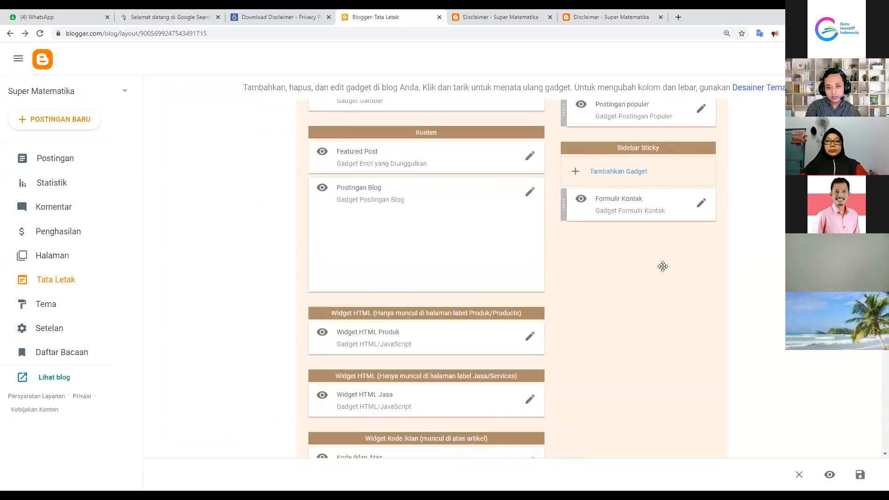
pyautogui.scroll(3, 681, 260)
pyautogui.scroll(1, 709, 218)
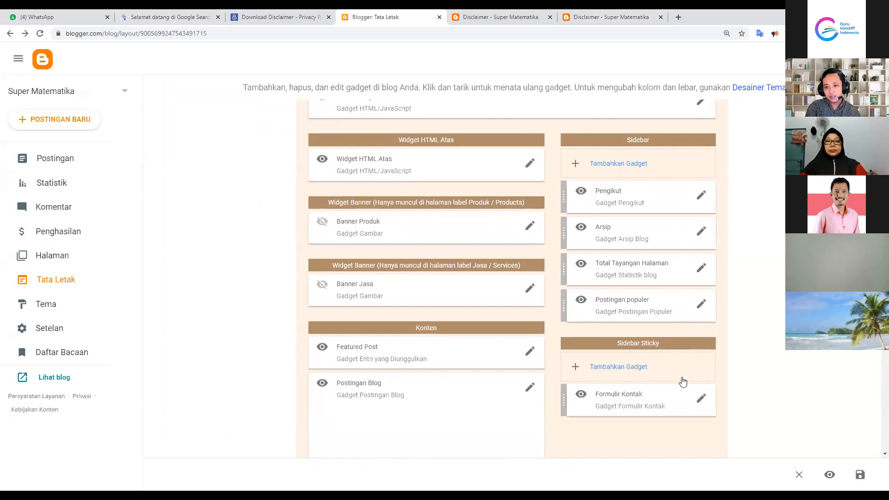
pyautogui.click(702, 401)
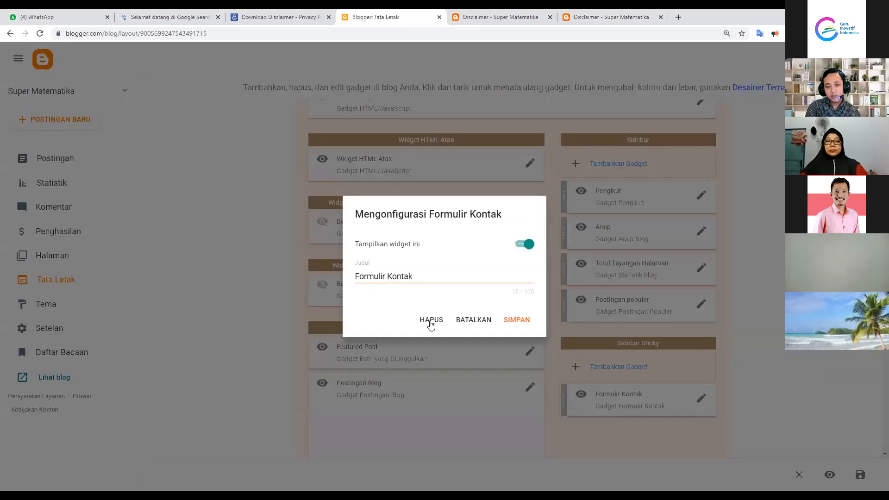
pyautogui.click(431, 321)
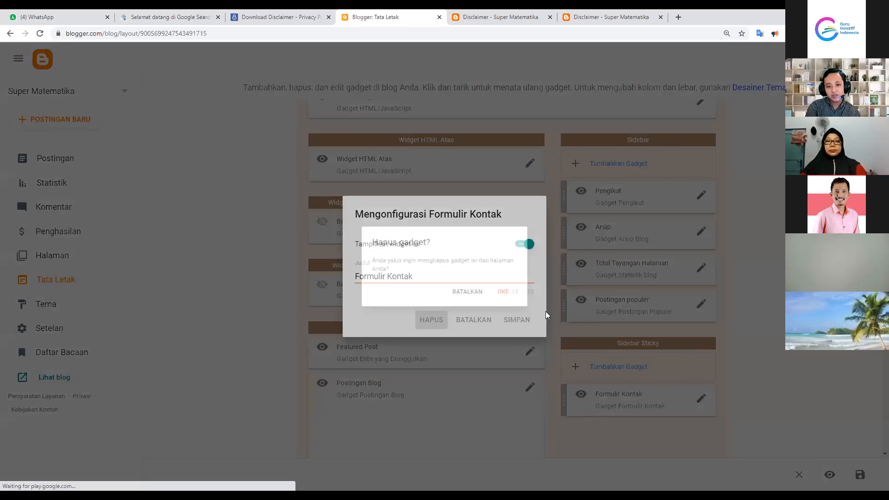
pyautogui.click(512, 294)
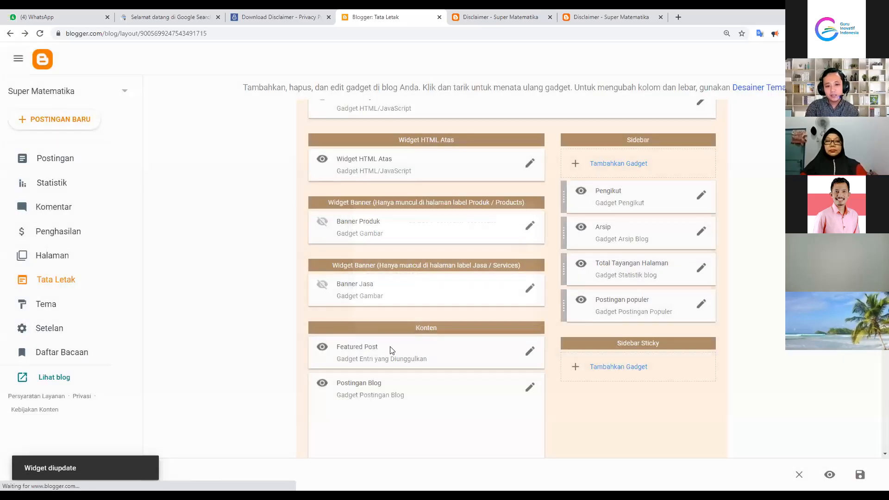
pyautogui.scroll(-8, 433, 356)
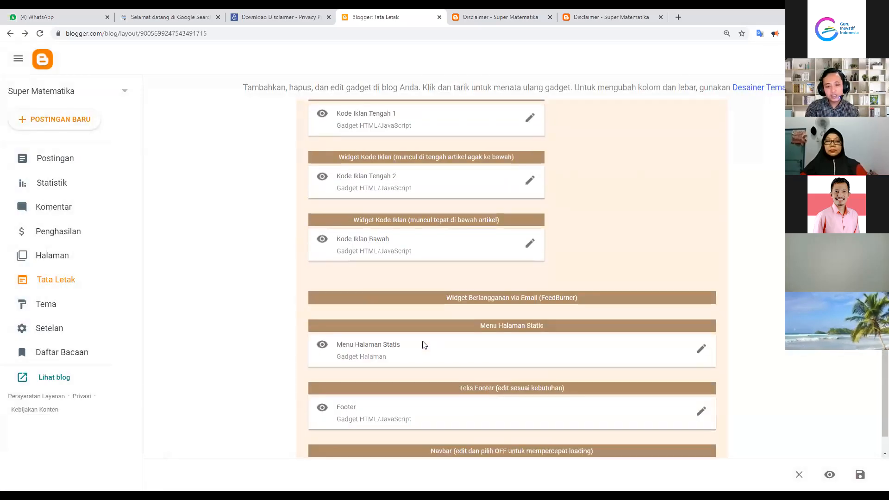
pyautogui.scroll(10, 422, 345)
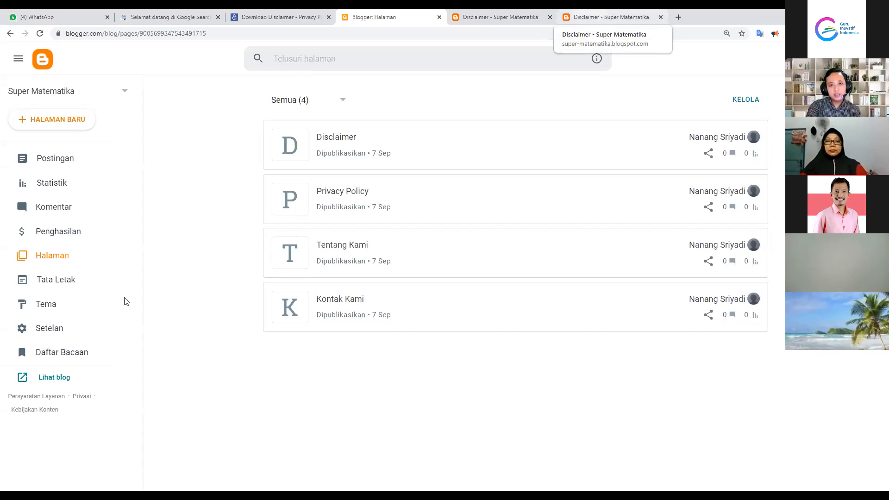
# Close the extra Disclaimer tab, check the blog homepage, and return to Blogger's Halaman list
pyautogui.click(550, 17)
pyautogui.hotkey('ctrl', 'Tab')
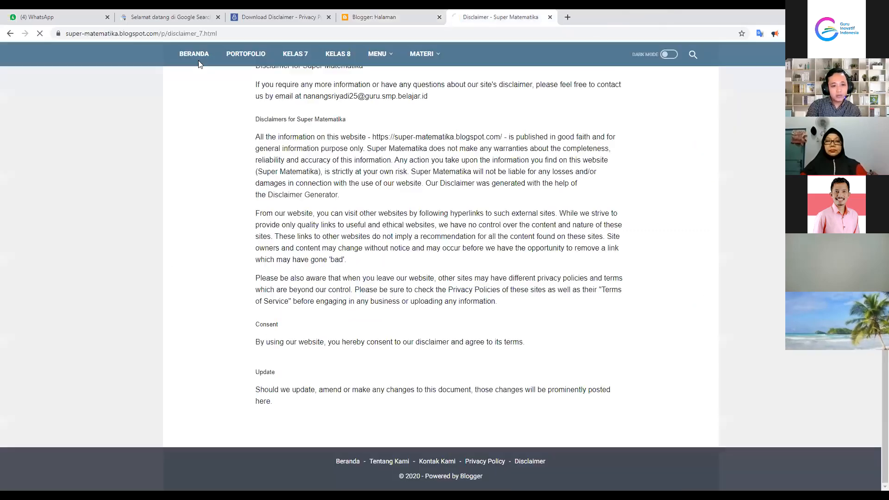
pyautogui.click(196, 58)
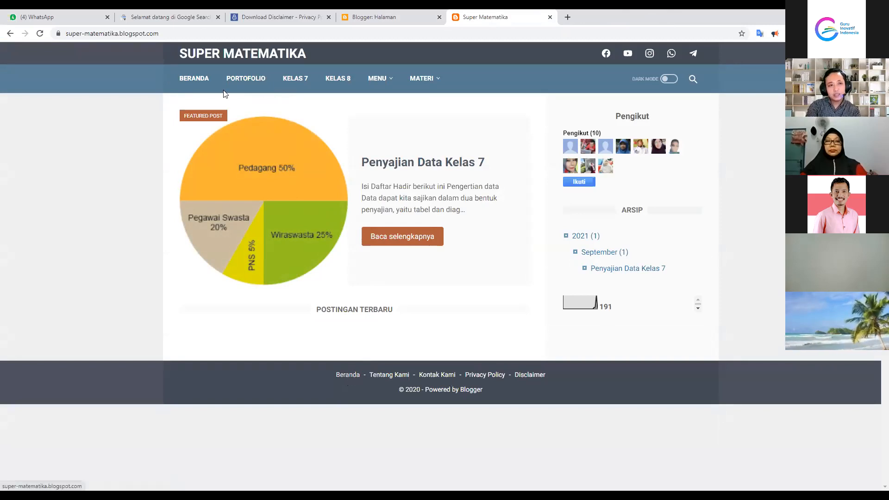
pyautogui.click(373, 17)
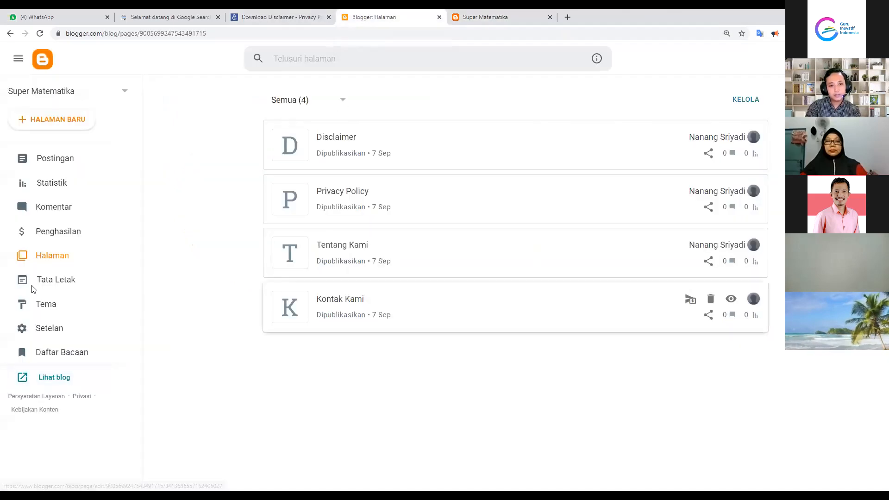
pyautogui.scroll(-10, 380, 278)
pyautogui.scroll(-3, 384, 284)
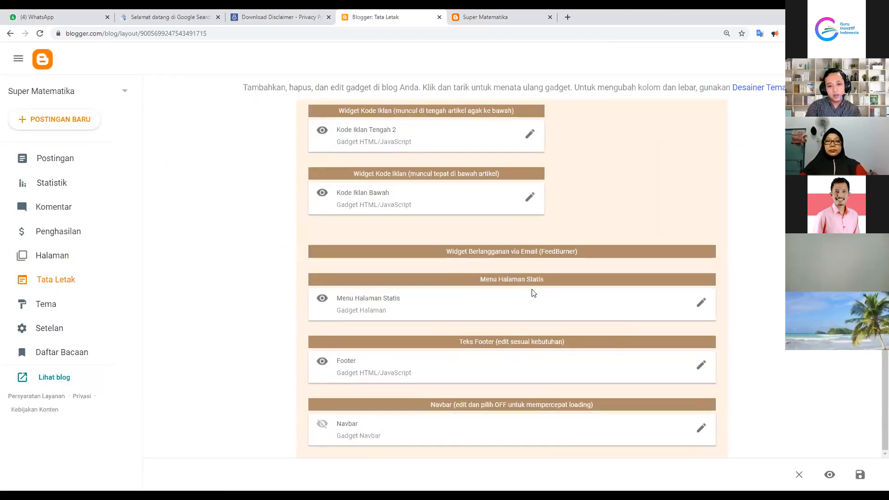
pyautogui.scroll(12, 536, 296)
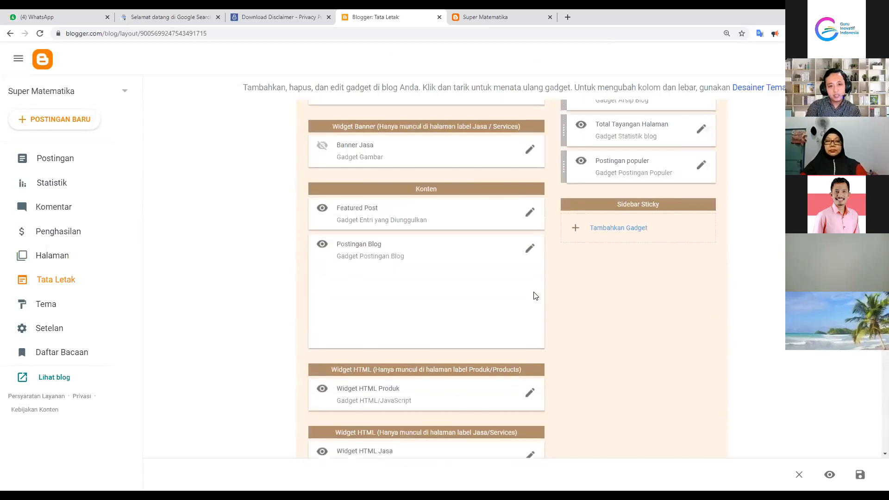
pyautogui.scroll(1, 535, 296)
pyautogui.scroll(5, 534, 295)
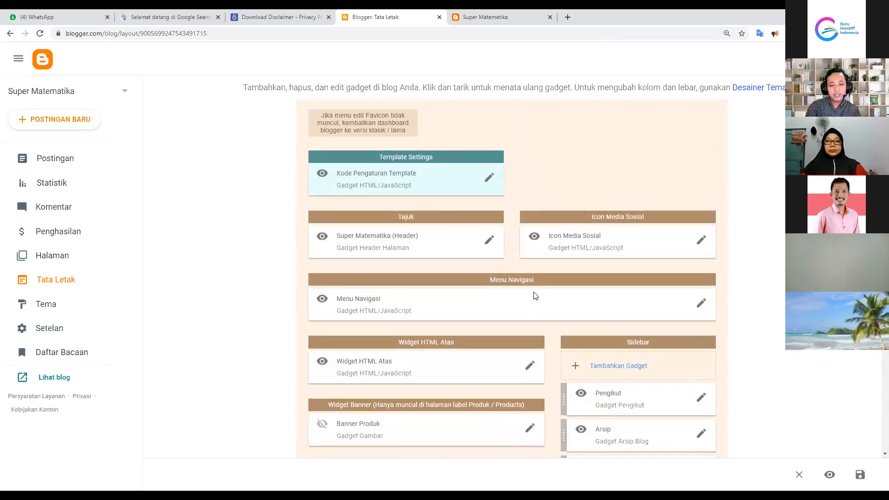
pyautogui.scroll(-2, 535, 308)
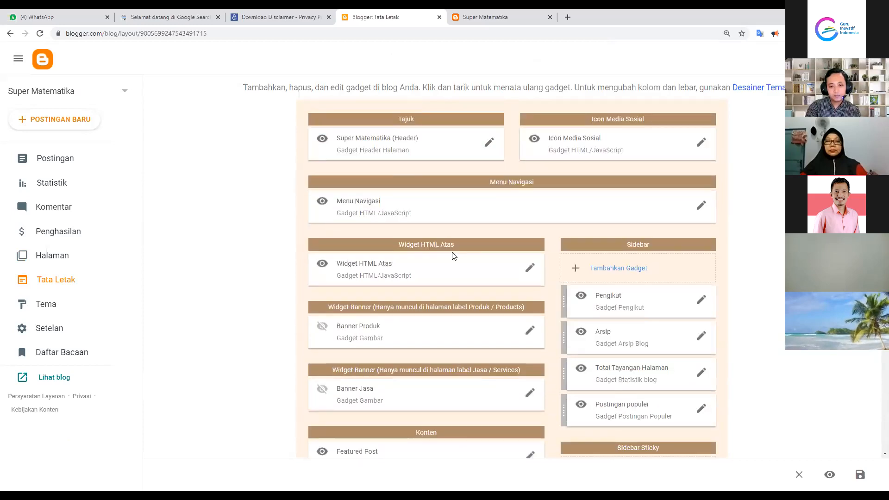
pyautogui.scroll(-11, 532, 315)
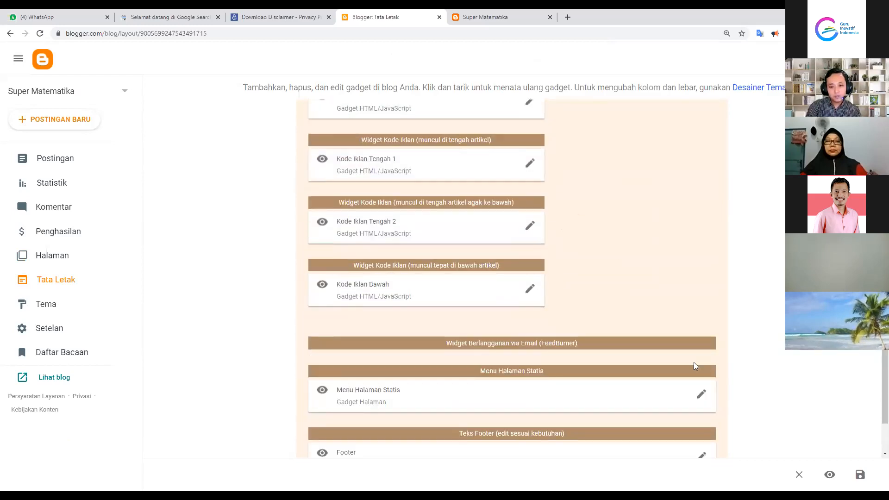
pyautogui.scroll(-2, 694, 363)
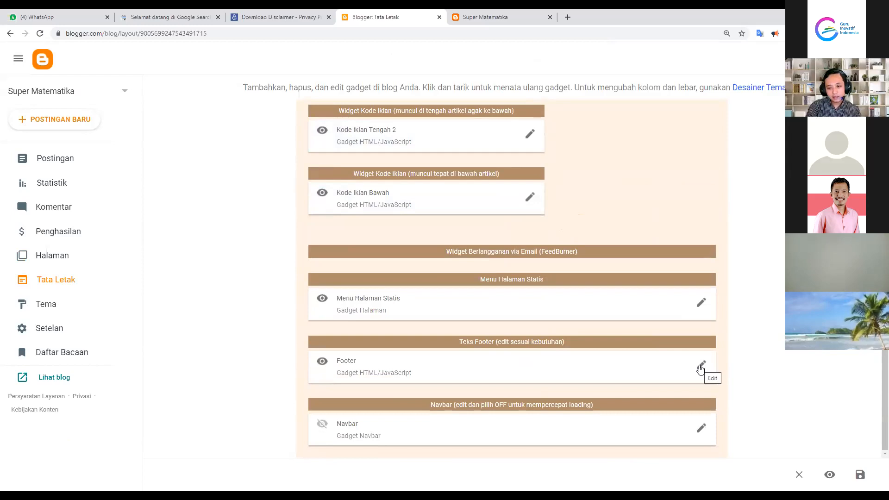
pyautogui.click(700, 368)
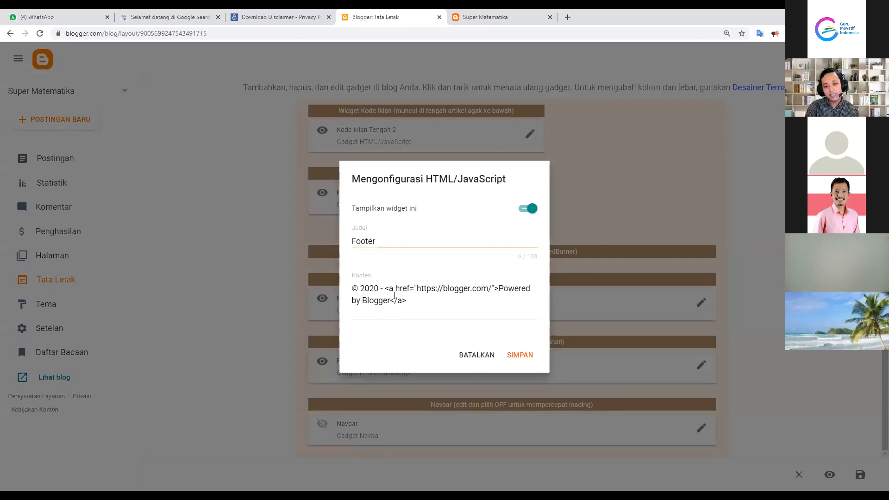
pyautogui.click(473, 356)
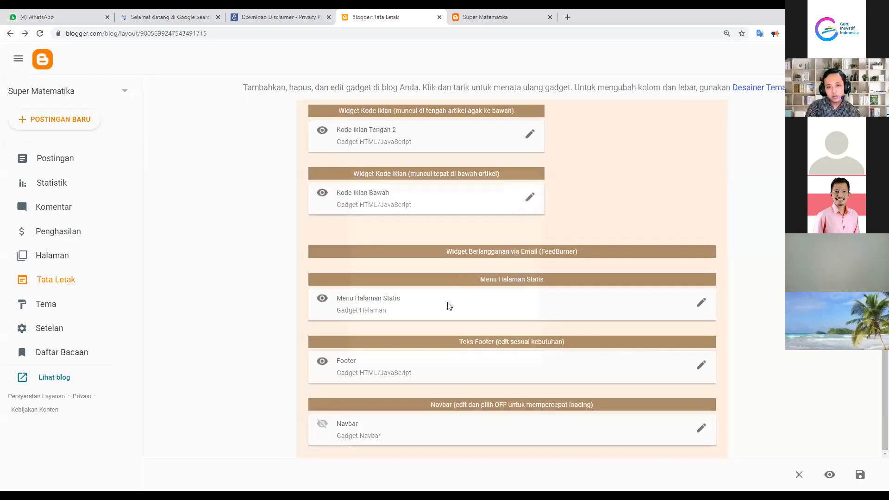
pyautogui.scroll(8, 648, 175)
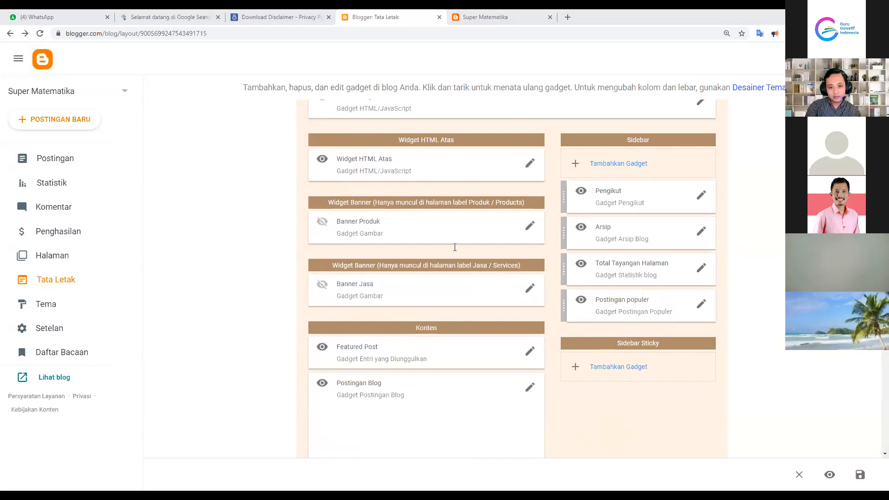
pyautogui.scroll(3, 649, 282)
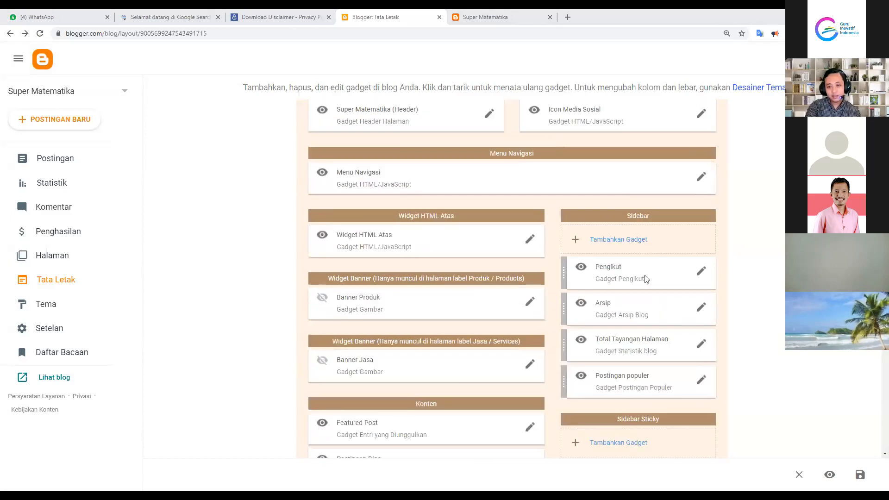
pyautogui.scroll(1, 581, 186)
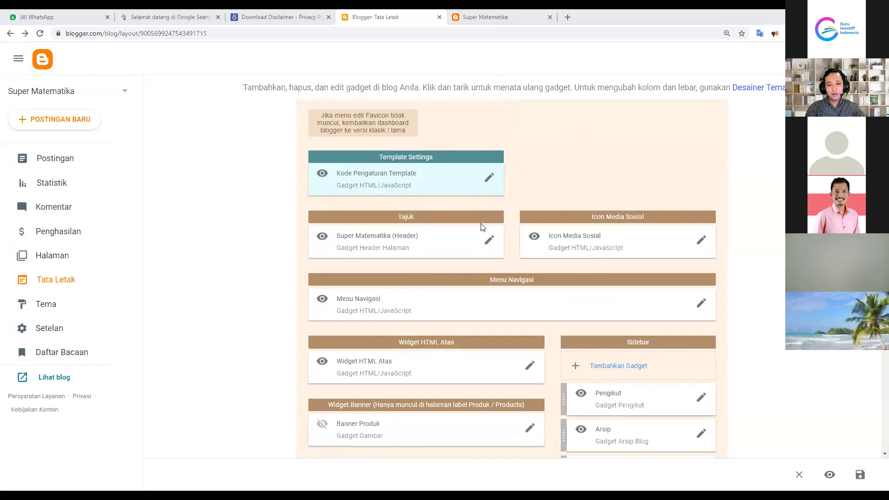
# Open Icon Media Sosial and inspect its facebook and youtube link URLs
pyautogui.click(701, 240)
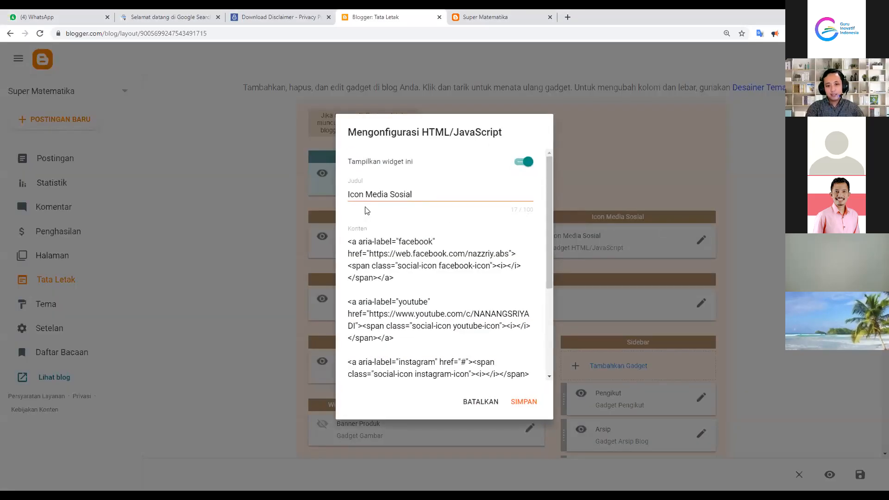
pyautogui.scroll(-1, 458, 292)
pyautogui.scroll(-3, 458, 292)
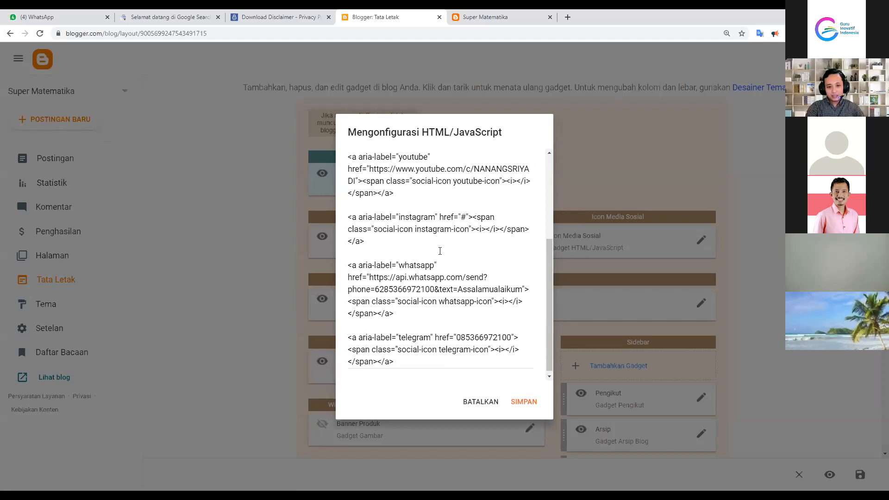
pyautogui.scroll(4, 443, 239)
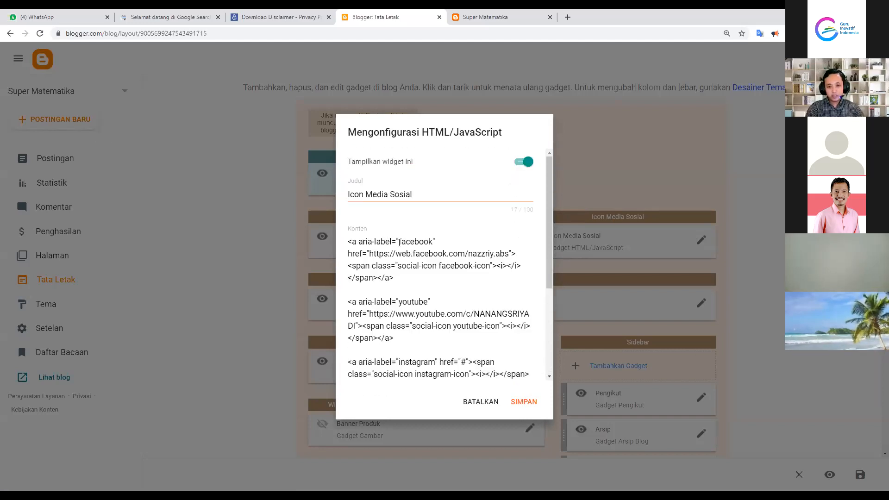
pyautogui.moveTo(370, 254); pyautogui.dragTo(508, 254)
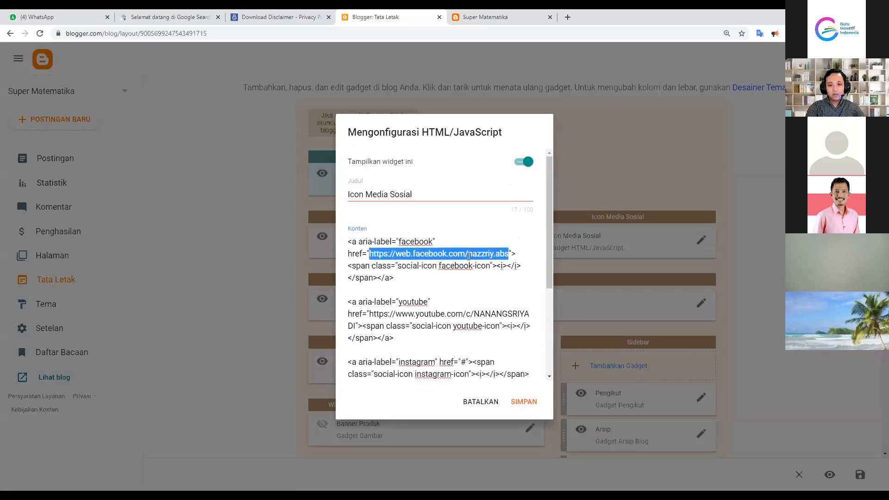
pyautogui.click(377, 253)
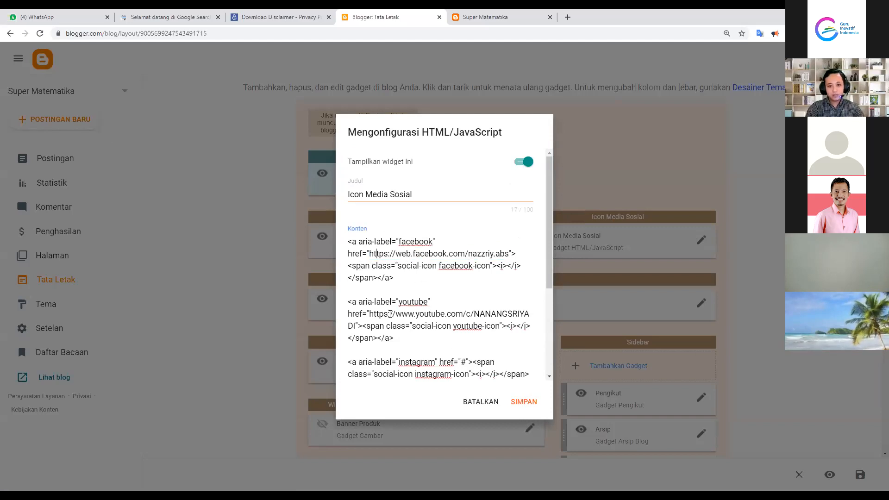
pyautogui.moveTo(369, 314)
pyautogui.mouseDown()
pyautogui.moveTo(426, 315)
pyautogui.moveTo(356, 325)
pyautogui.mouseUp()
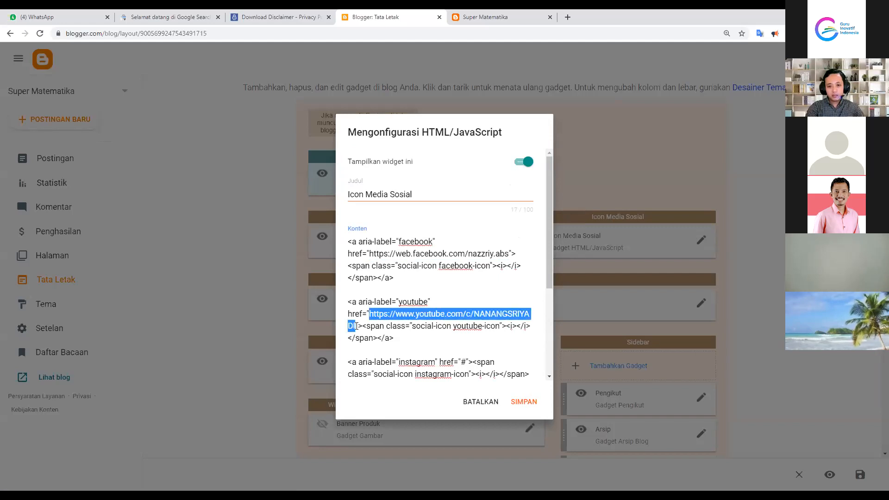
pyautogui.scroll(-3, 480, 332)
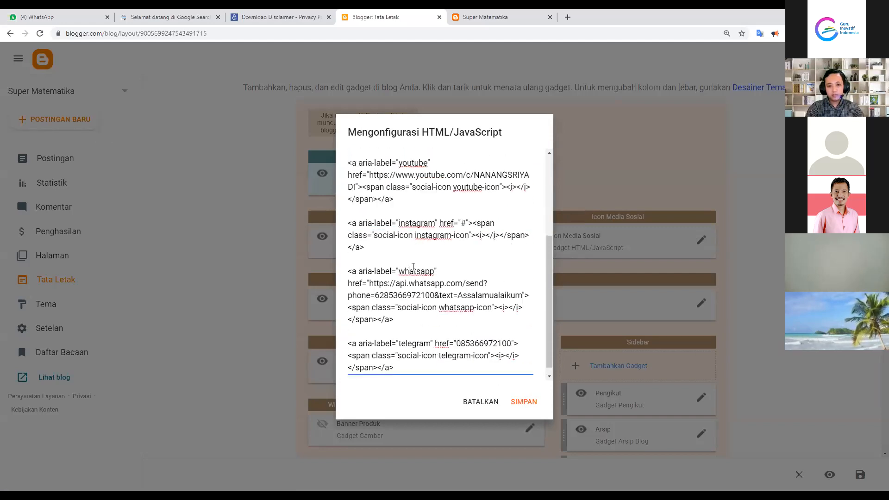
# Inspect the instagram, whatsapp and telegram links, cancel with BATALKAN, and go to Tema
pyautogui.doubleClick(465, 222)
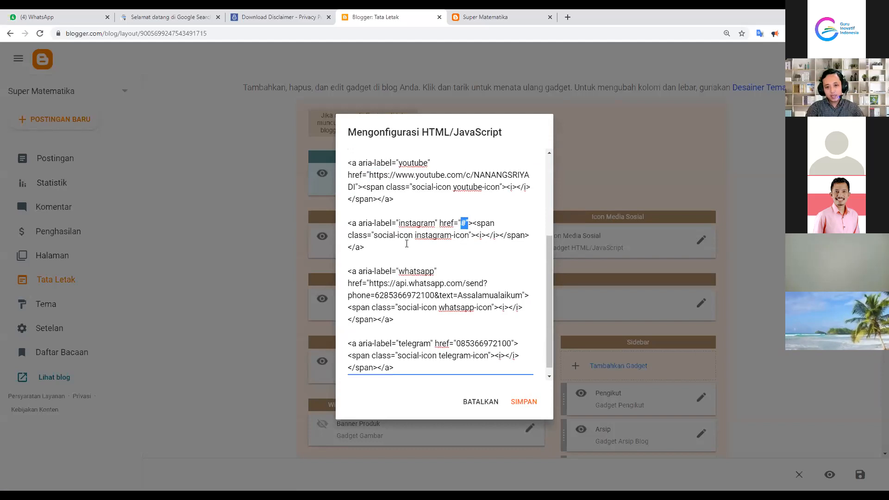
pyautogui.scroll(-1, 417, 294)
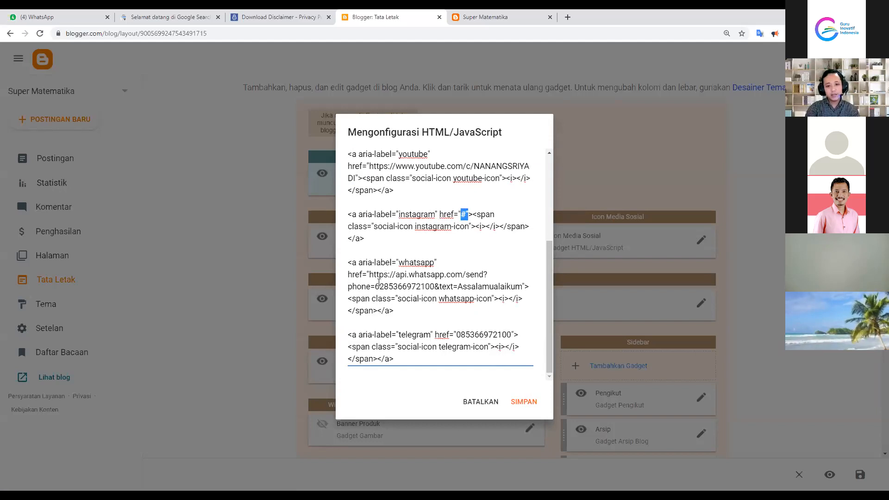
pyautogui.moveTo(370, 276); pyautogui.dragTo(518, 299)
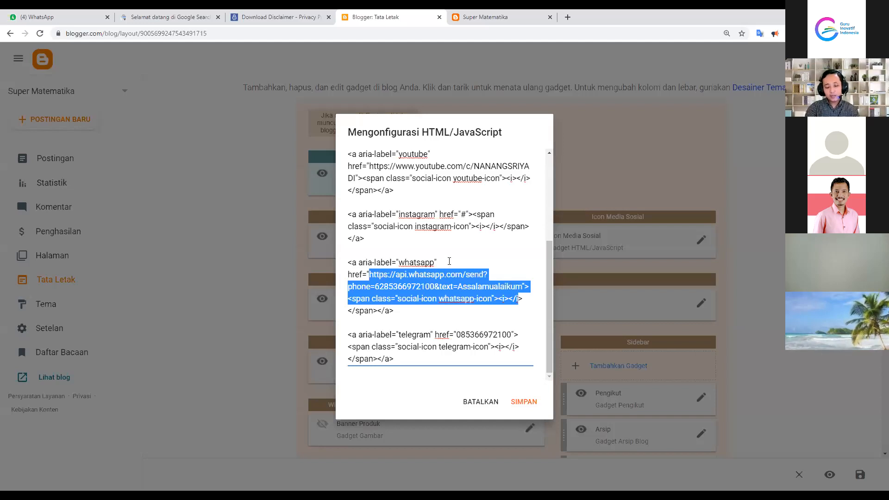
pyautogui.press('Up')
pyautogui.press('Up')
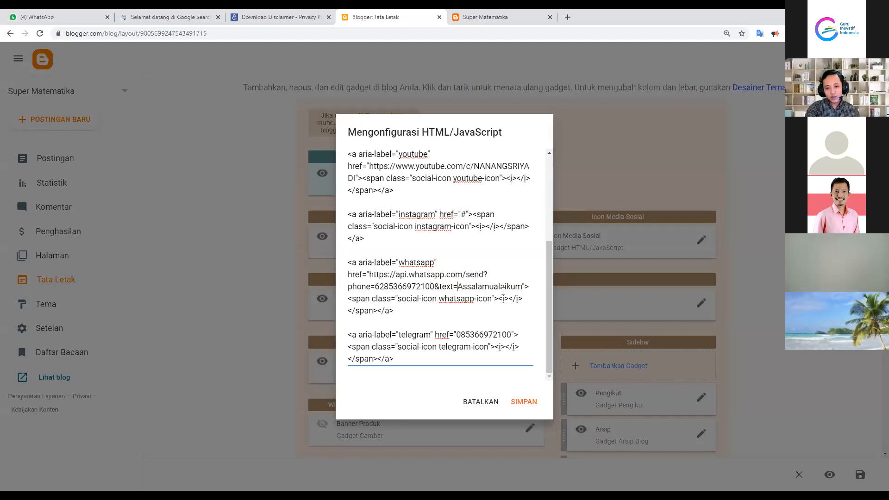
pyautogui.hotkey('shift', 'Right')
pyautogui.hotkey('shift', 'Right')
pyautogui.hotkey('shift', 'Right')
pyautogui.hotkey('shift', 'Right')
pyautogui.hotkey('shift', 'Right')
pyautogui.hotkey('shift', 'Right')
pyautogui.hotkey('shift', 'Right')
pyautogui.hotkey('shift', 'Right')
pyautogui.hotkey('shift', 'Right')
pyautogui.hotkey('shift', 'Right')
pyautogui.hotkey('shift', 'Right')
pyautogui.hotkey('shift', 'Right')
pyautogui.hotkey('shift', 'Right')
pyautogui.hotkey('shift', 'Right')
pyautogui.hotkey('shift', 'Right')
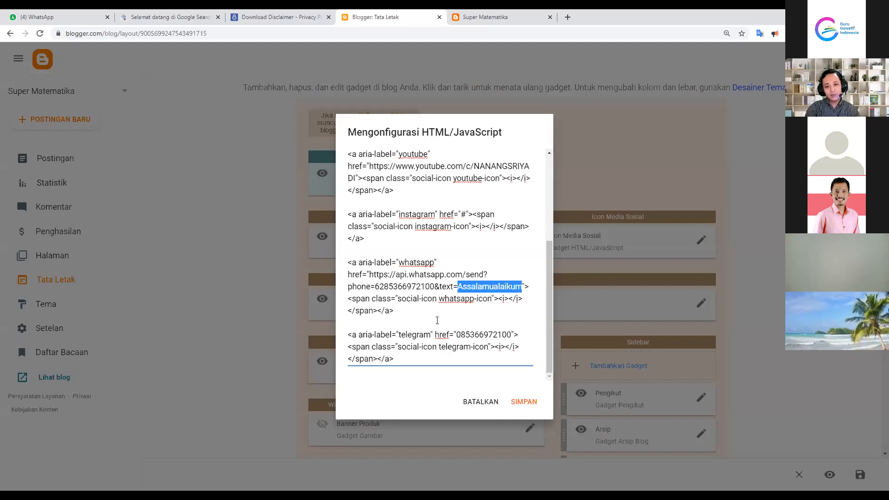
pyautogui.moveTo(369, 275); pyautogui.dragTo(521, 285)
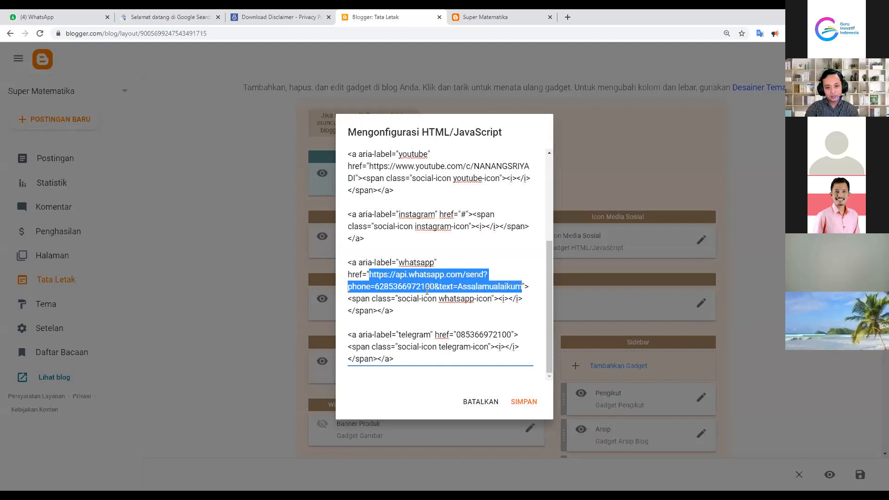
pyautogui.click(407, 335)
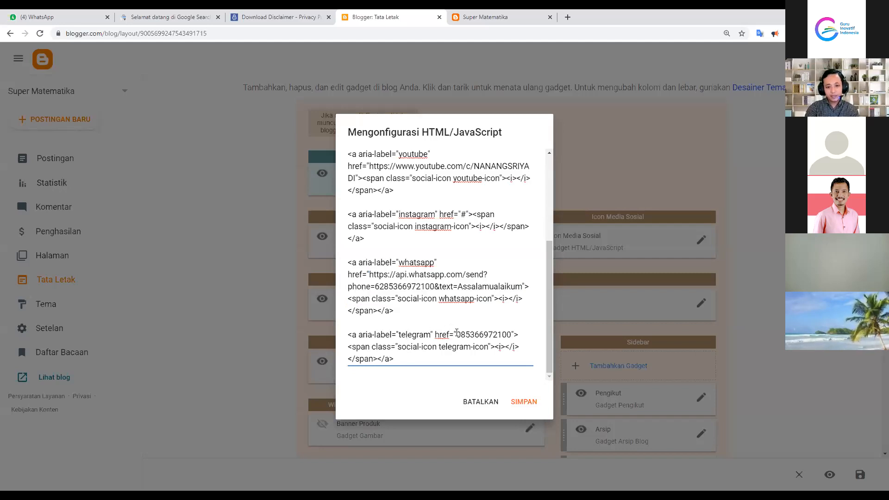
pyautogui.hotkey('shift', 'Right')
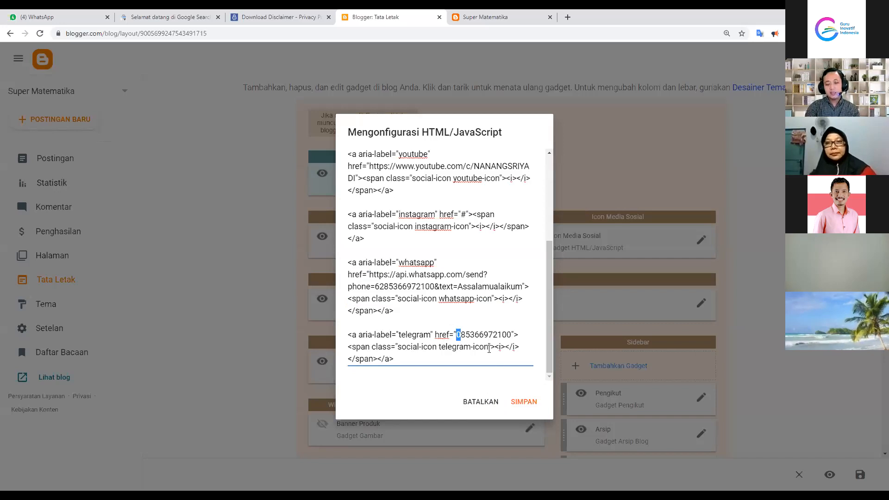
pyautogui.click(482, 402)
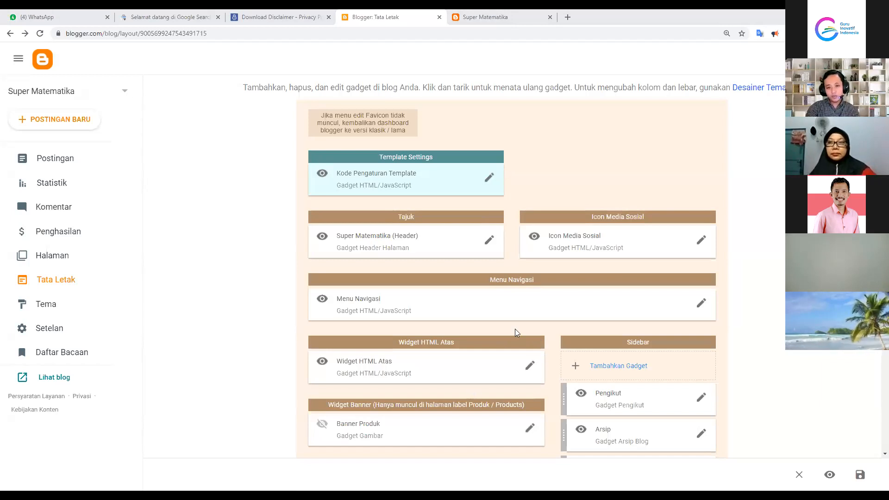
pyautogui.click(56, 307)
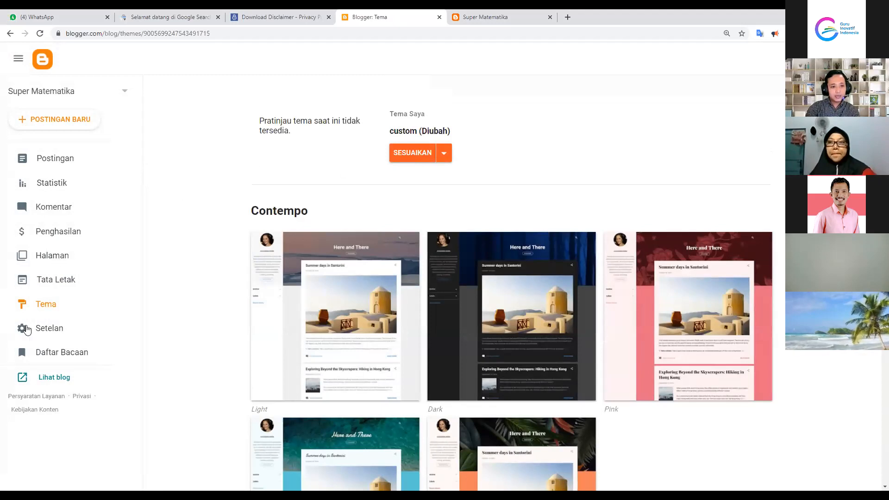
pyautogui.click(60, 309)
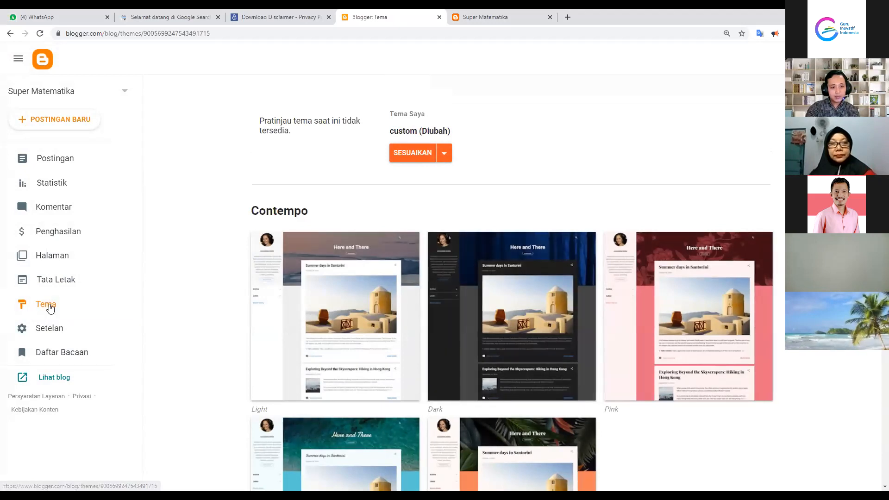
pyautogui.click(443, 160)
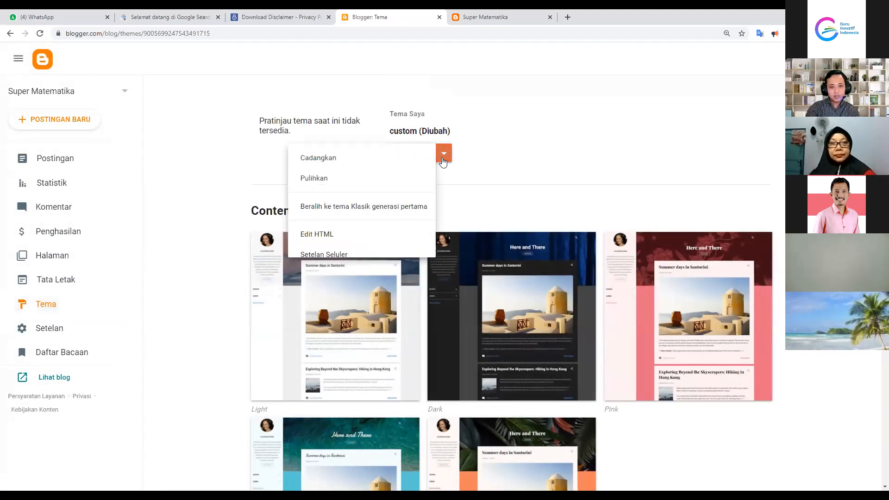
pyautogui.click(348, 242)
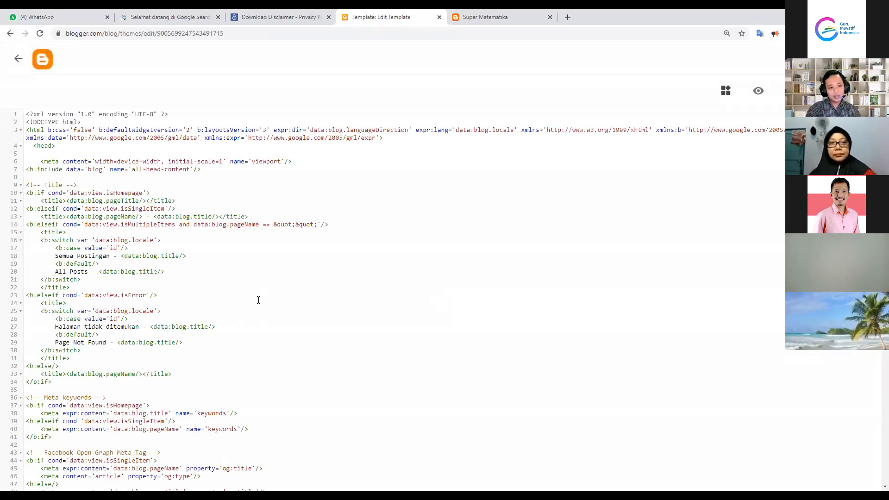
pyautogui.scroll(-1, 194, 264)
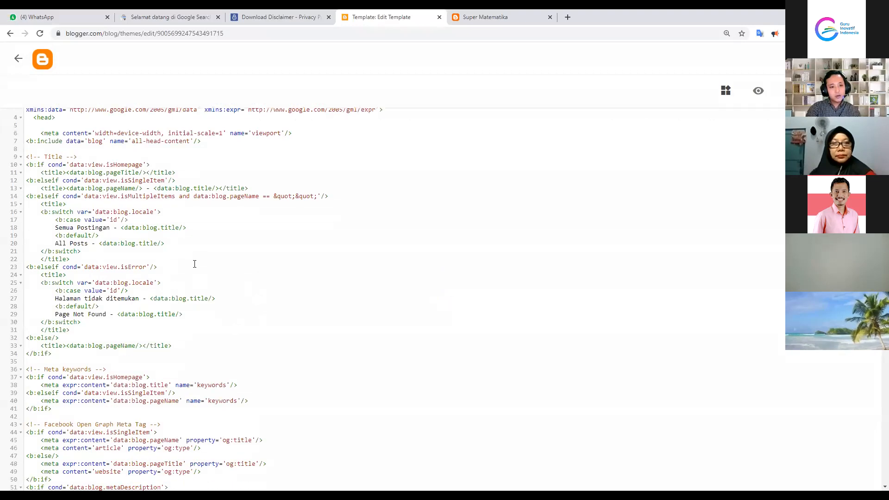
pyautogui.scroll(-5, 187, 345)
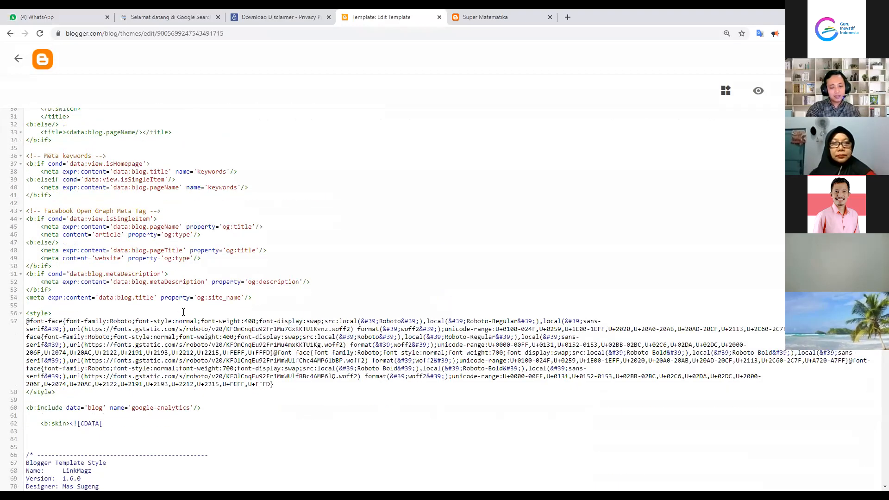
pyautogui.scroll(-8, 183, 312)
pyautogui.scroll(3, 126, 276)
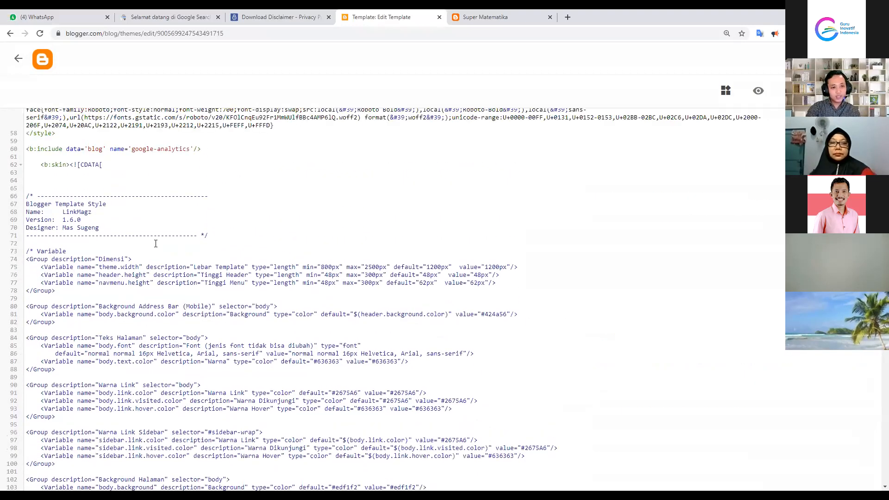
pyautogui.scroll(10, 160, 239)
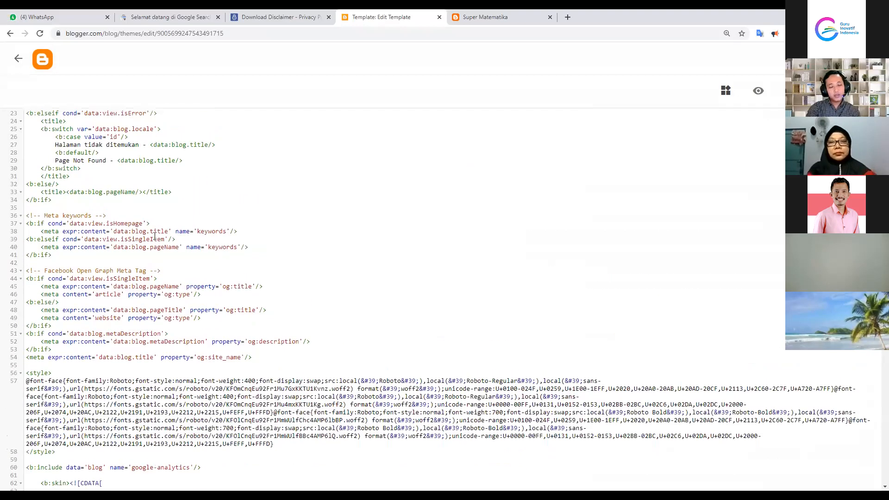
pyautogui.click(18, 60)
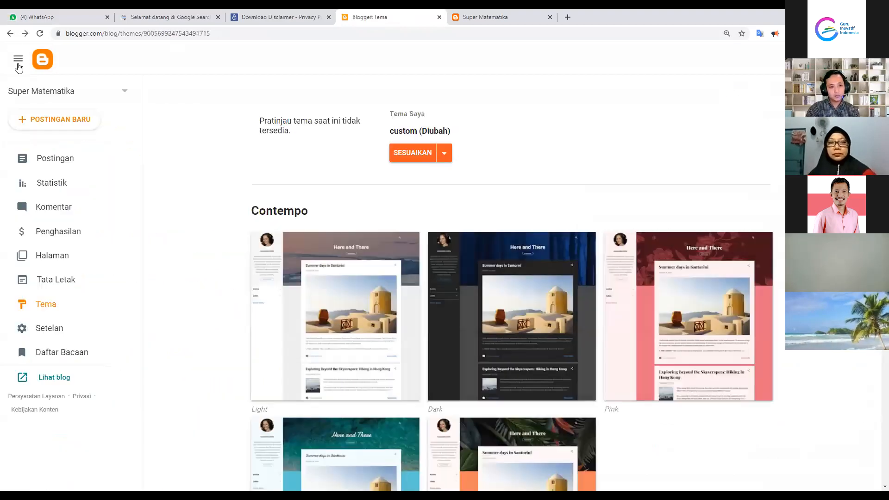
# Copy the facebook and youtube link code from the Icon Media Sosial gadget
pyautogui.click(63, 286)
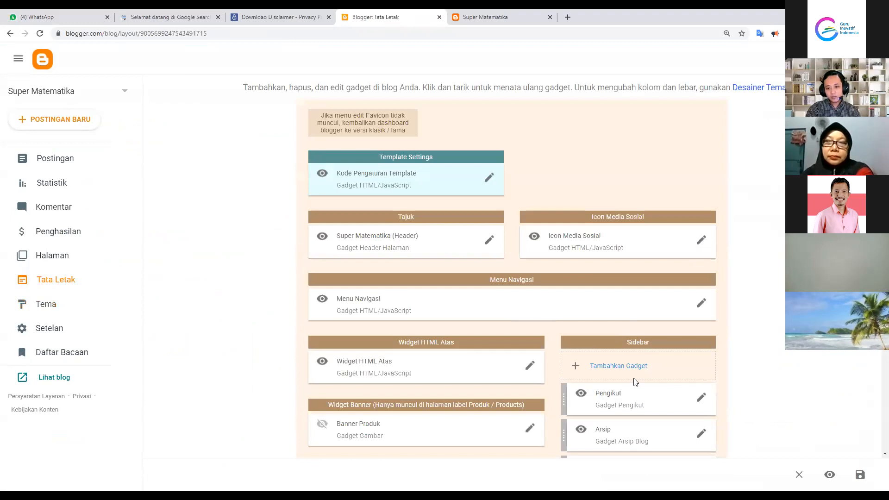
pyautogui.scroll(-2, 629, 296)
pyautogui.scroll(2, 574, 151)
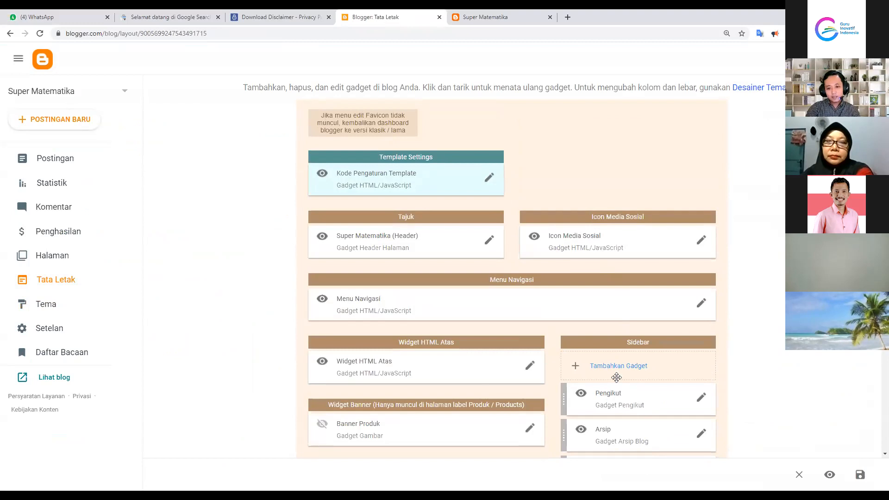
pyautogui.scroll(-2, 665, 373)
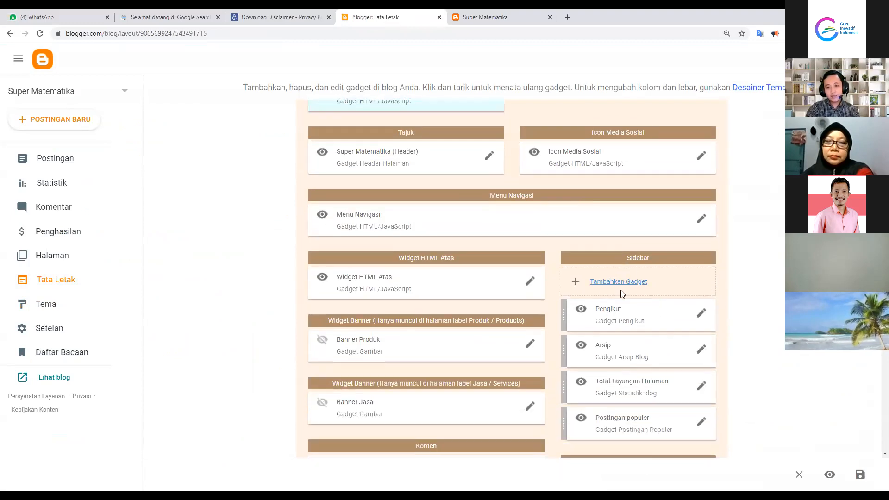
pyautogui.click(614, 274)
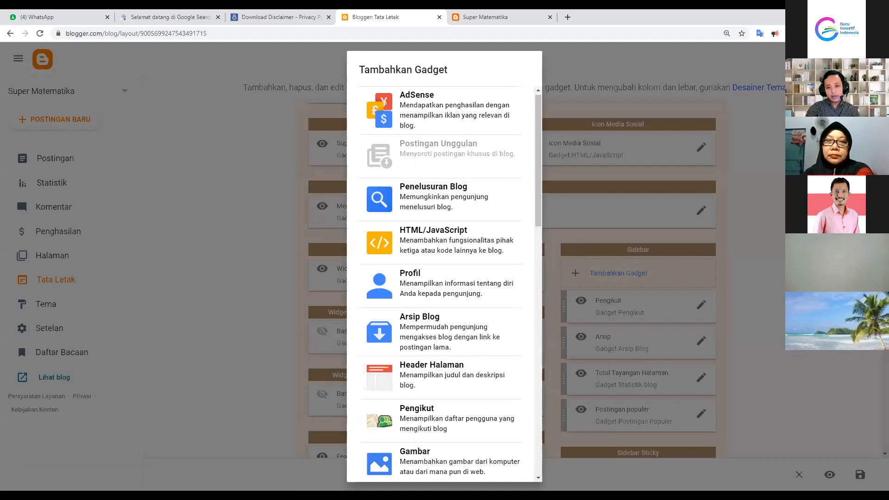
pyautogui.click(726, 165)
pyautogui.click(701, 148)
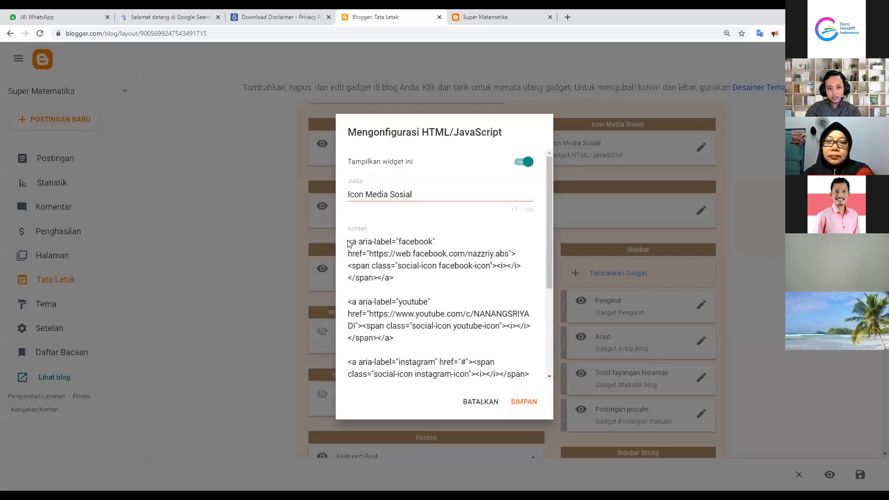
pyautogui.moveTo(403, 337); pyautogui.dragTo(346, 247)
pyautogui.hotkey('ctrl', 'c')
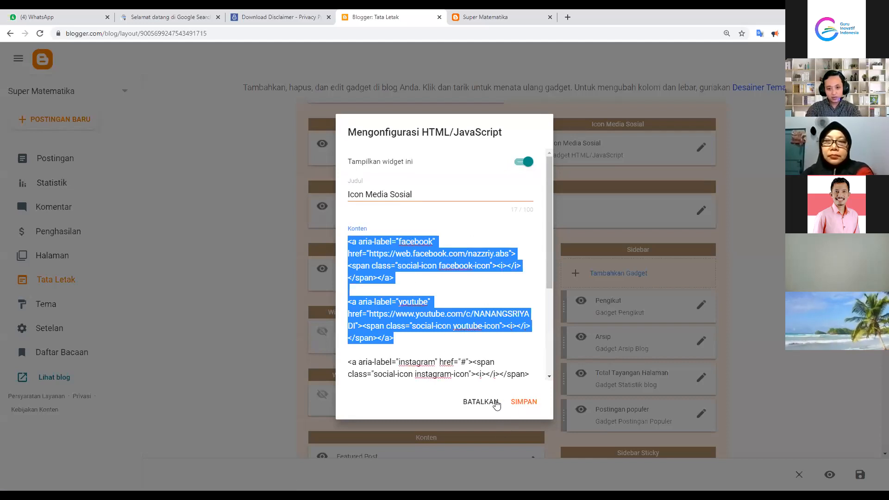
pyautogui.click(492, 393)
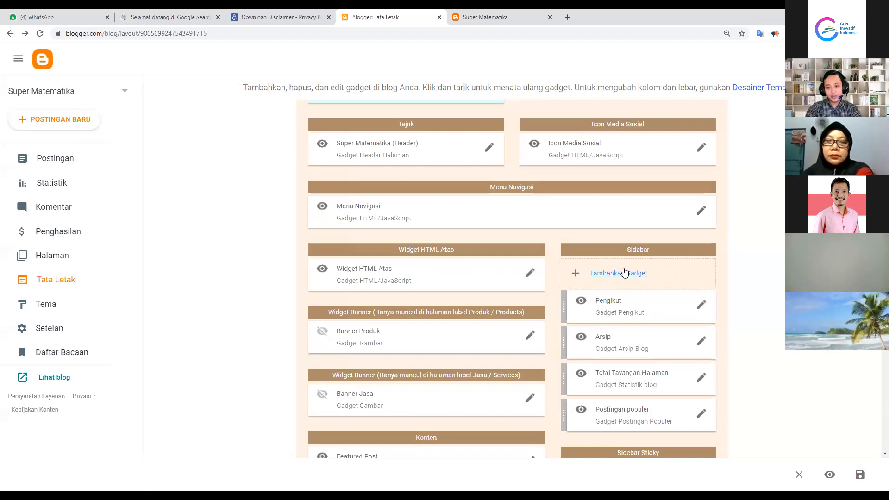
# Add a Sidebar HTML/JavaScript gadget titled 'Media Sosial' with the pasted link code and save
pyautogui.click(617, 274)
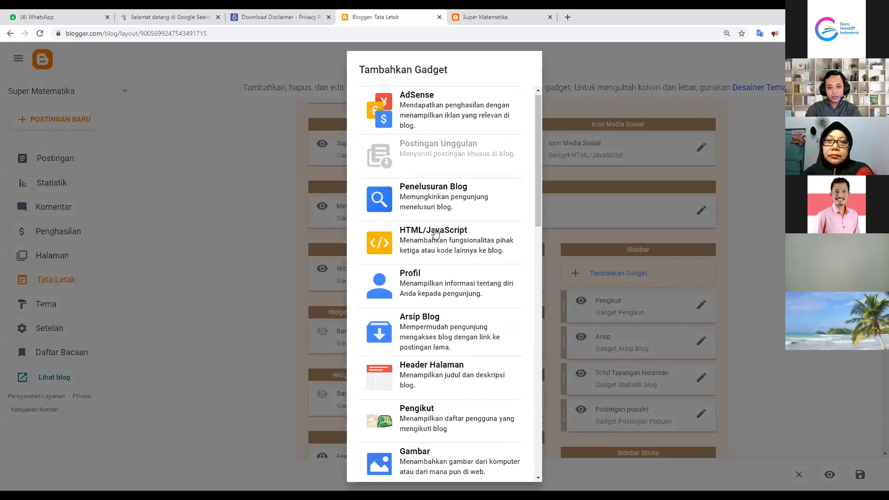
pyautogui.click(435, 234)
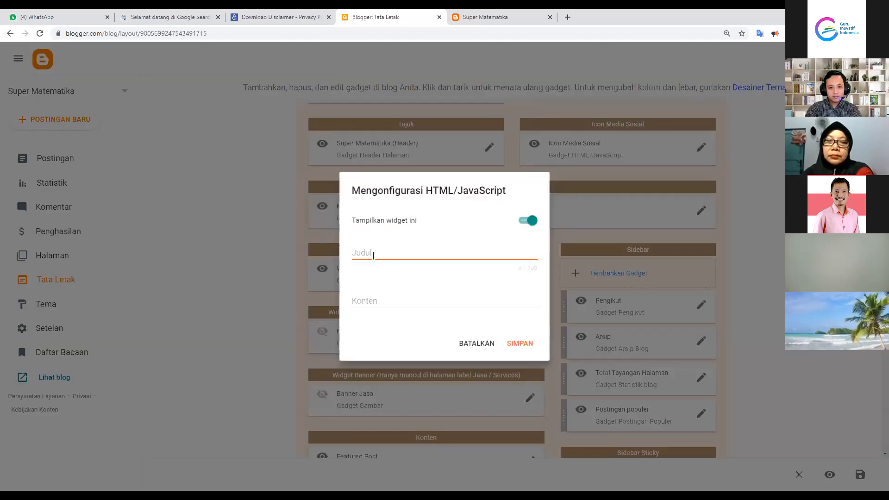
pyautogui.click(376, 251)
pyautogui.write('Media')
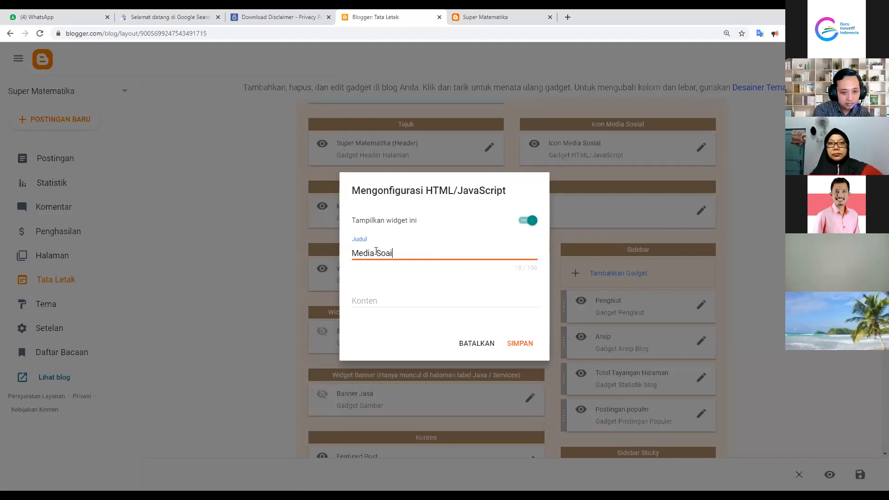
pyautogui.write(' Soc')
pyautogui.press('BackSpace')
pyautogui.write('sial')
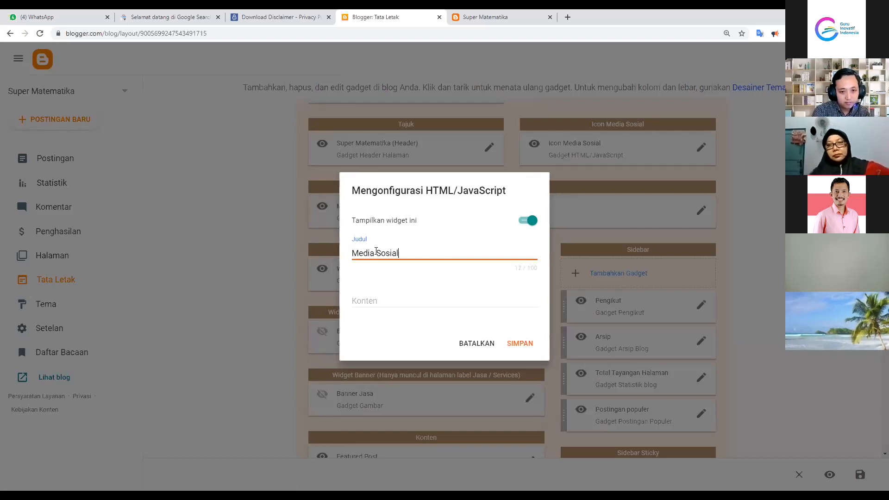
pyautogui.click(388, 301)
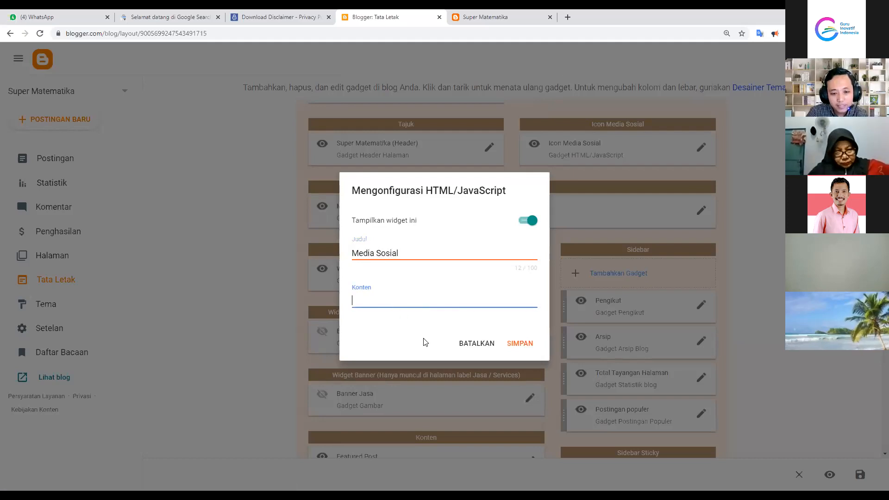
pyautogui.rightClick(387, 300)
pyautogui.click(421, 372)
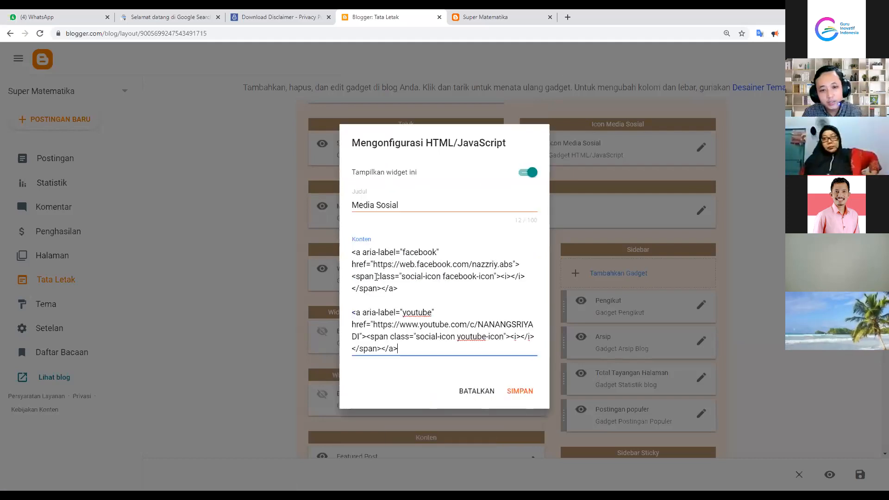
pyautogui.moveTo(364, 255); pyautogui.dragTo(407, 358)
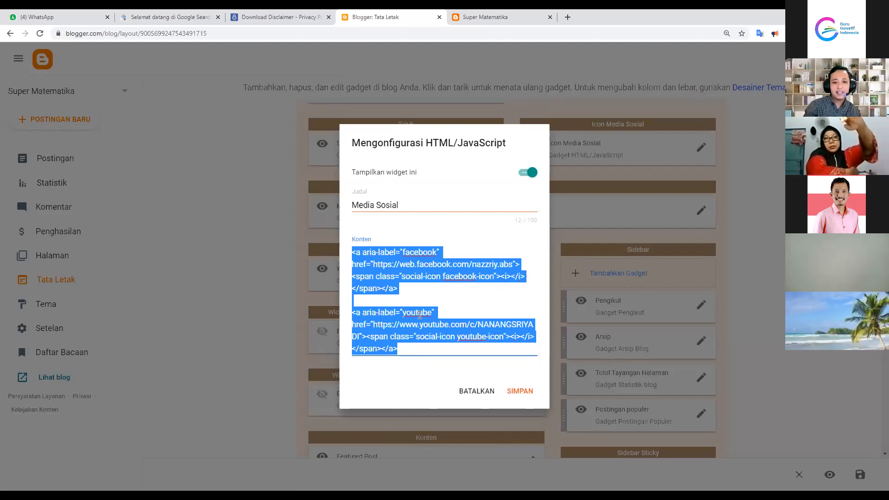
pyautogui.click(419, 313)
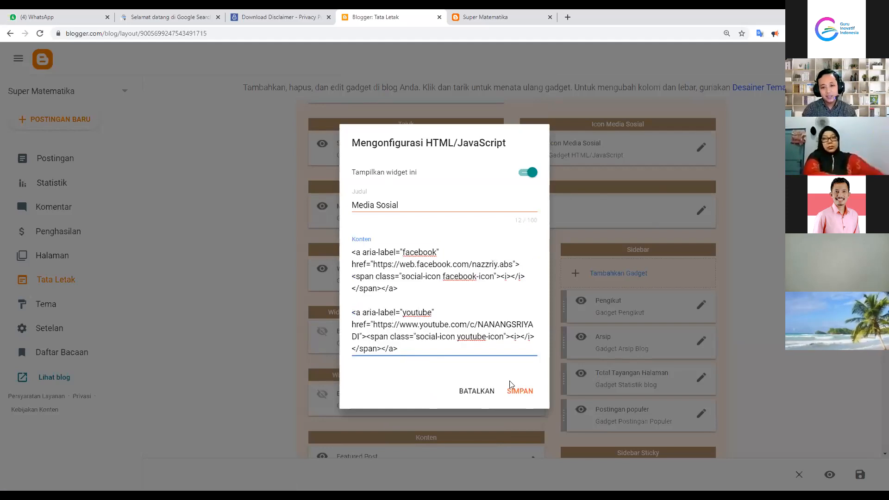
pyautogui.click(517, 390)
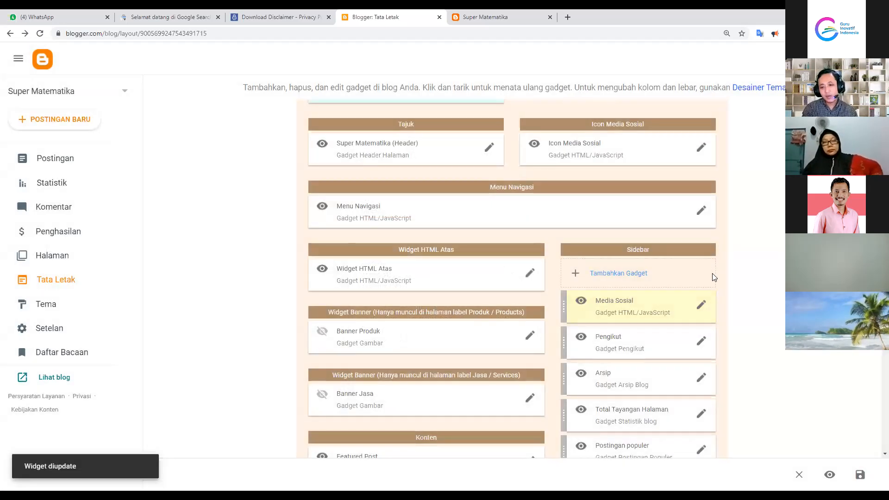
# Browse the Sidebar gadget list without adding anything, then reload the blog page
pyautogui.click(624, 275)
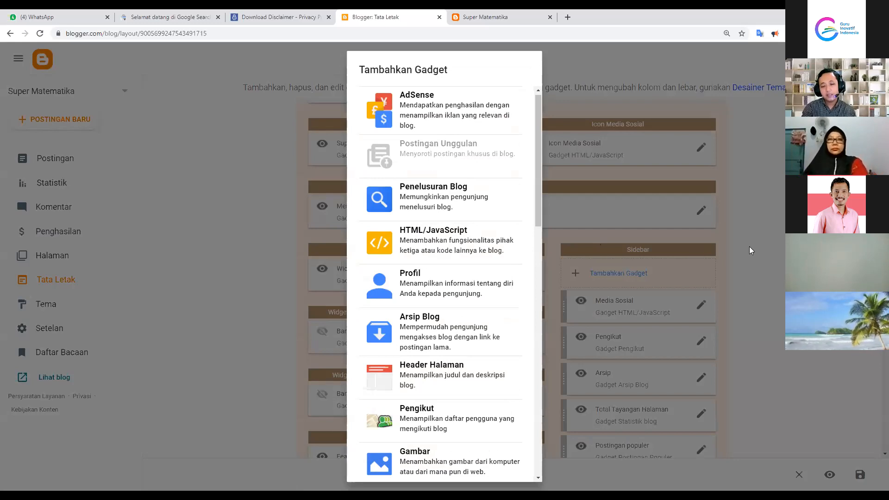
pyautogui.click(569, 254)
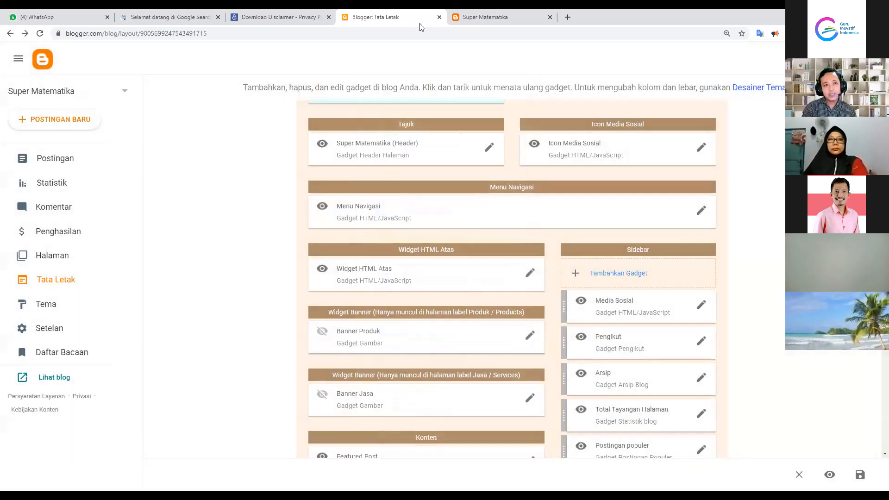
pyautogui.click(486, 17)
pyautogui.click(40, 33)
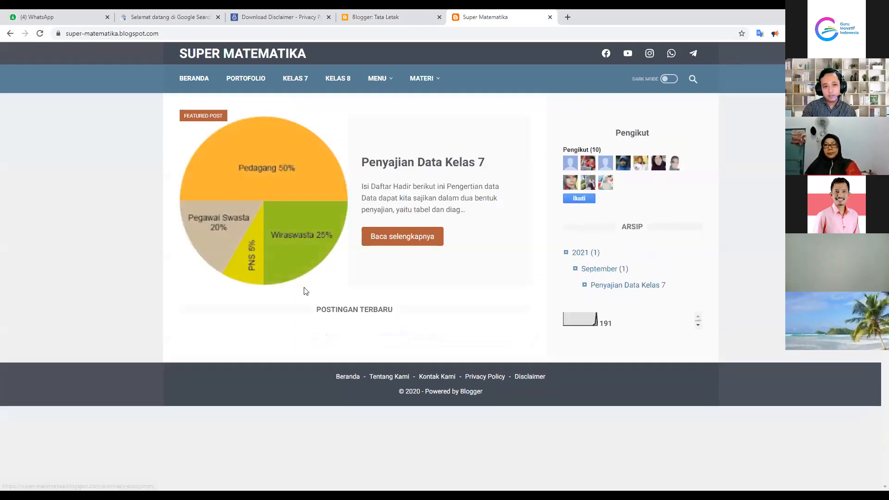
# Save the Tata Letak changes with Media Sosial in the Sidebar and view the live blog
pyautogui.click(373, 14)
pyautogui.scroll(-4, 799, 474)
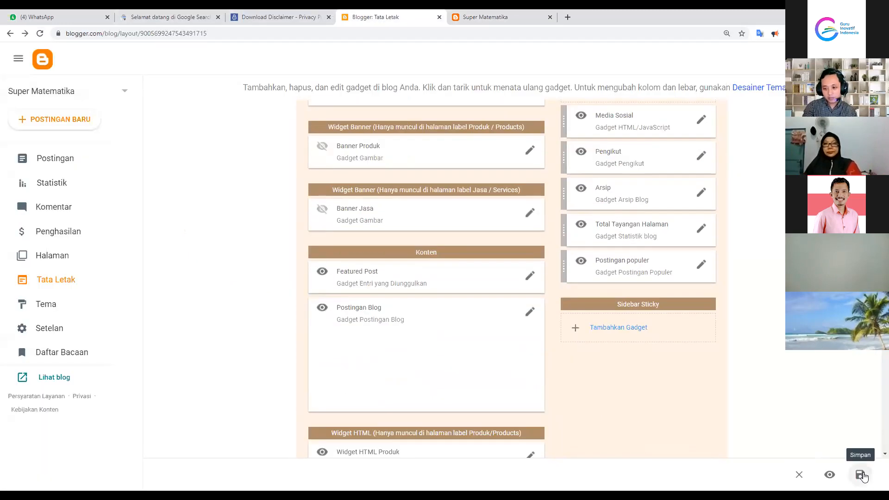
pyautogui.click(860, 475)
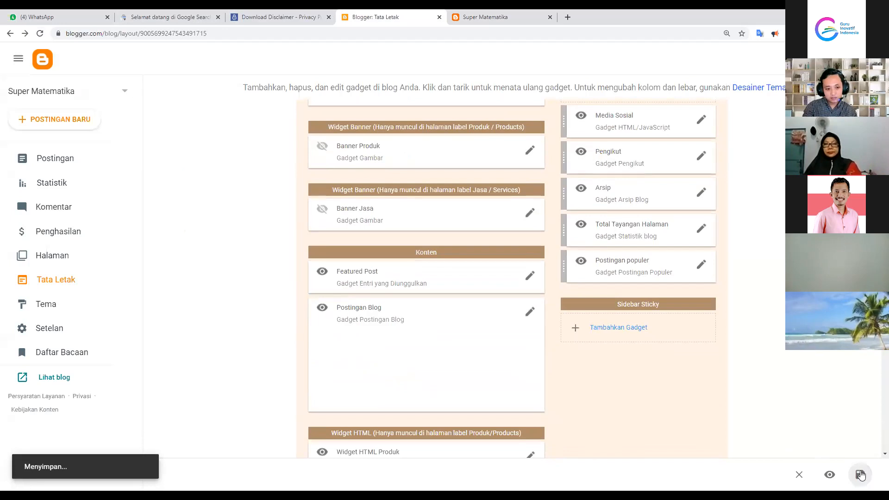
pyautogui.scroll(5, 581, 284)
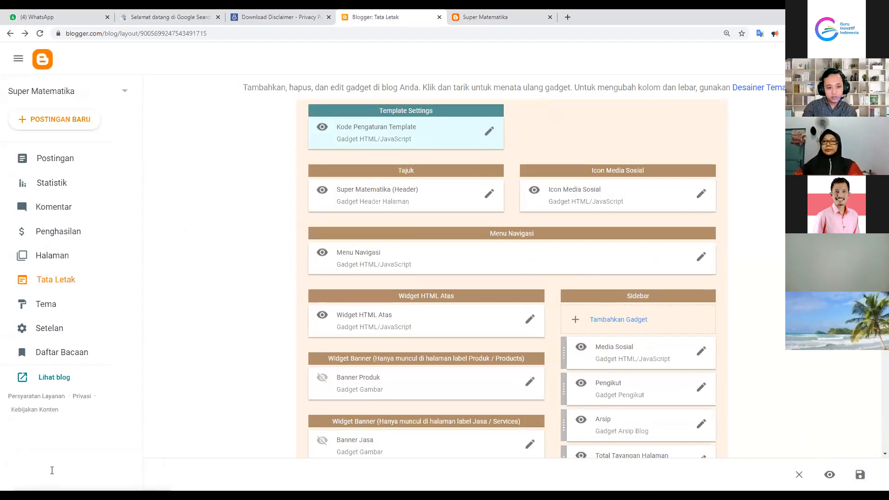
pyautogui.click(48, 380)
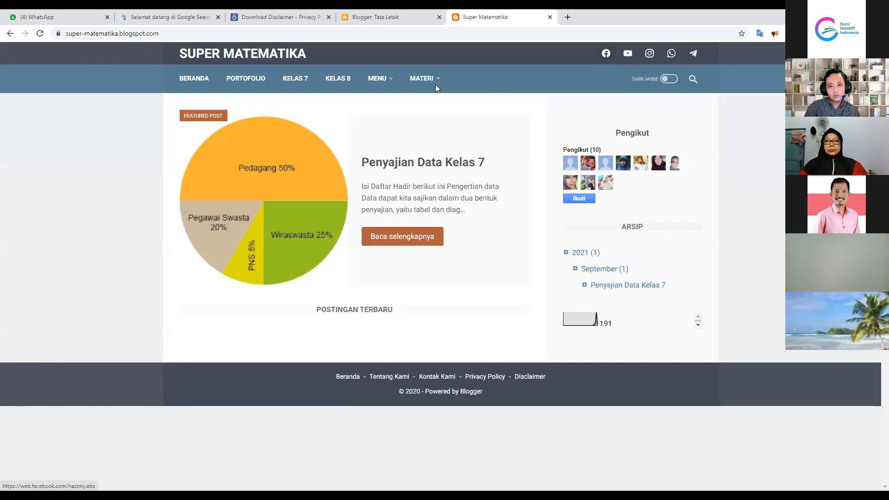
# Delete the Media Sosial gadget from the Sidebar through its settings window
pyautogui.click(366, 18)
pyautogui.click(701, 351)
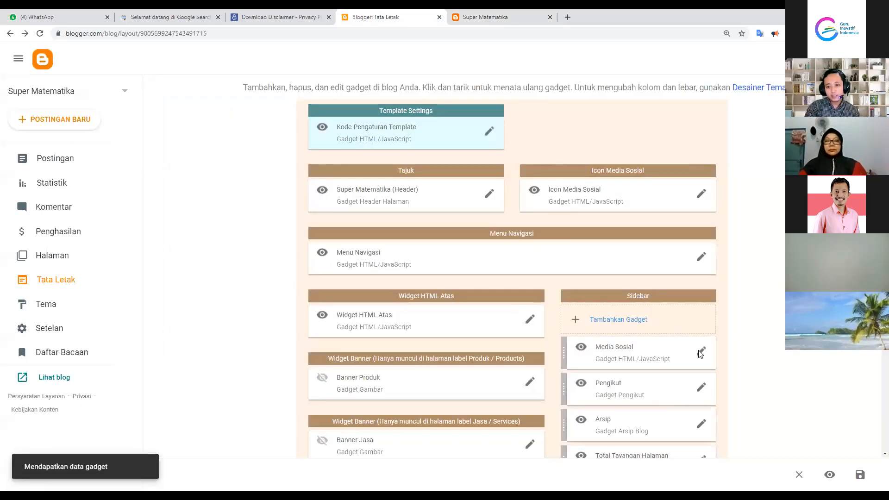
pyautogui.moveTo(353, 251)
pyautogui.mouseDown()
pyautogui.moveTo(444, 266)
pyautogui.moveTo(444, 364)
pyautogui.moveTo(398, 348)
pyautogui.moveTo(351, 251)
pyautogui.mouseUp()
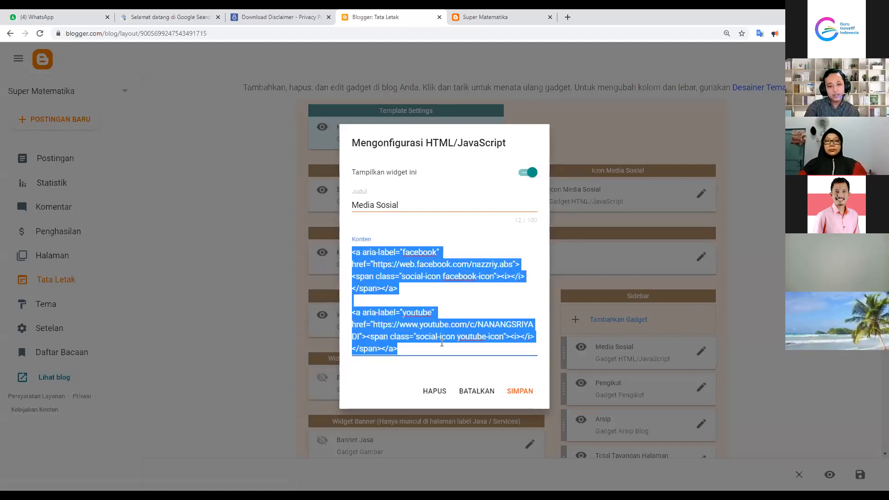
pyautogui.click(438, 391)
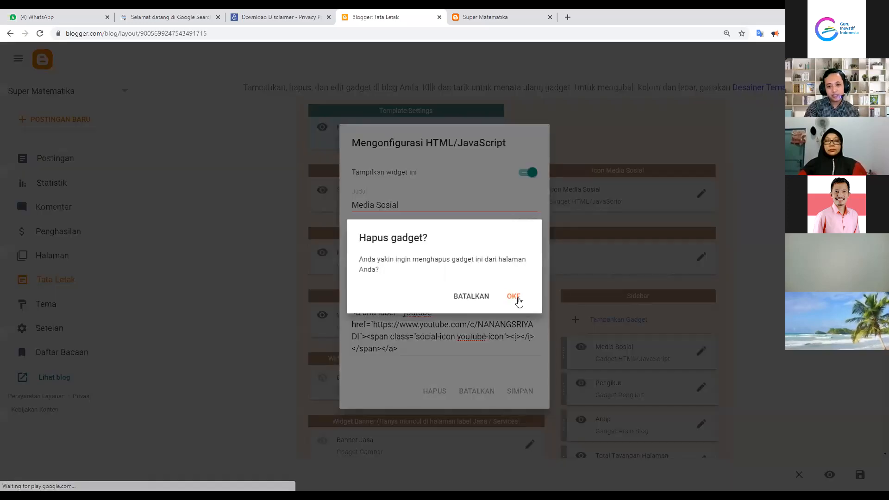
pyautogui.click(514, 298)
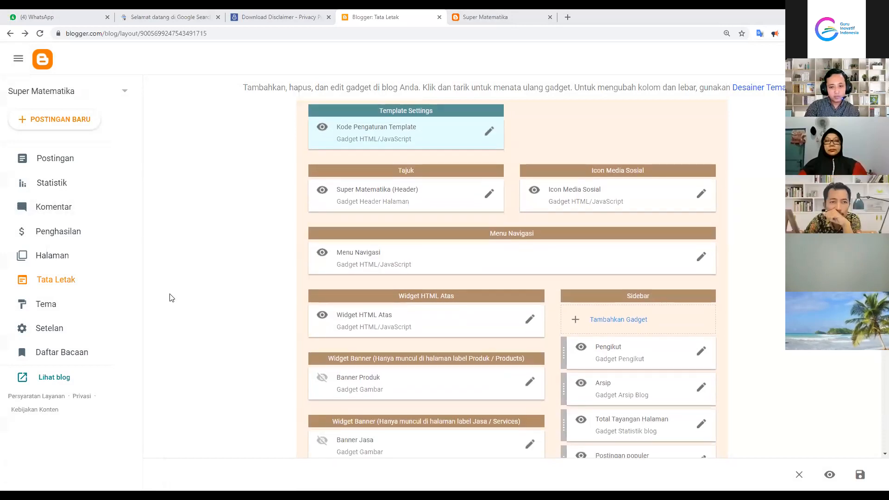
# Go to the Postingan list of blog posts
pyautogui.scroll(-4, 171, 291)
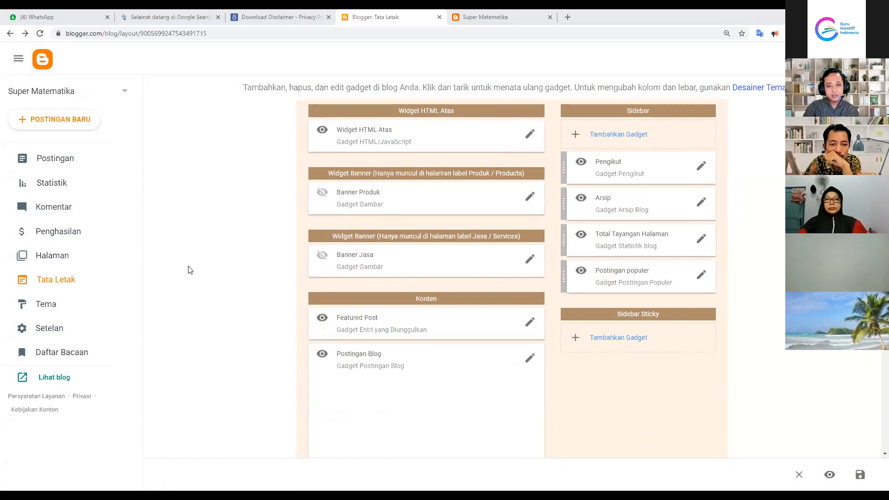
pyautogui.scroll(5, 188, 270)
pyautogui.click(33, 157)
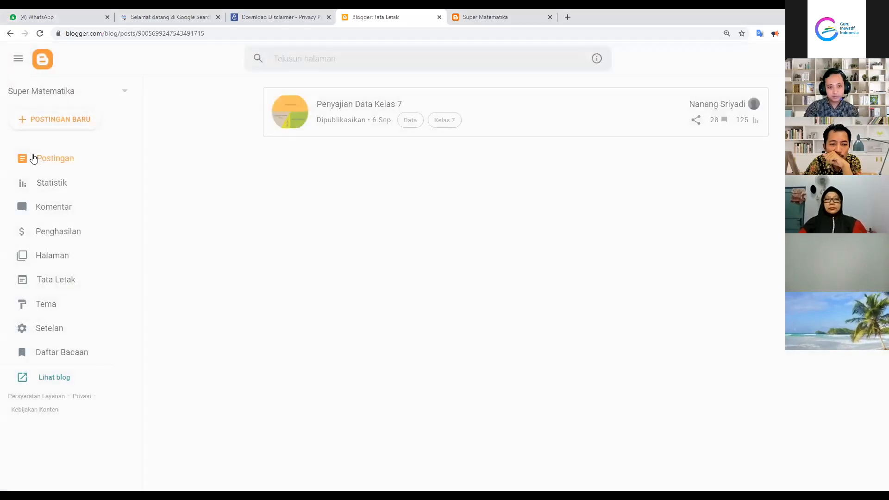
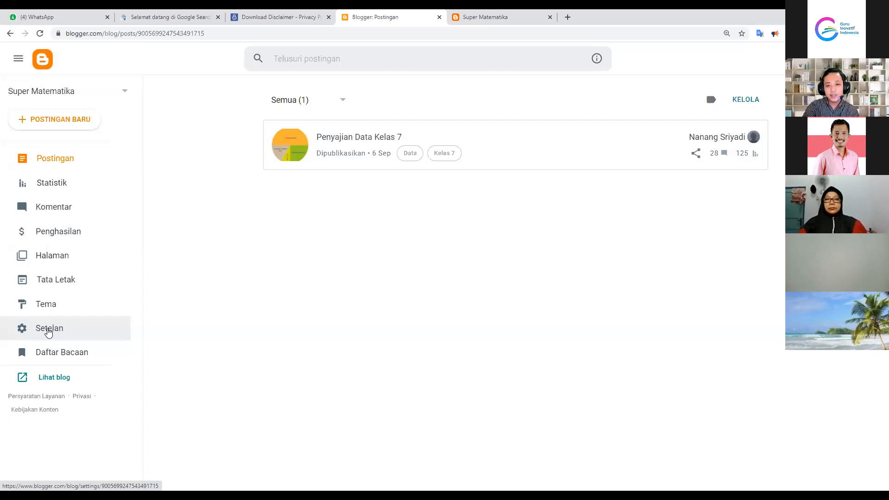
# Search Google for 'aplikasi rpp 1 lembar' in a new tab
pyautogui.click(568, 16)
pyautogui.click(270, 32)
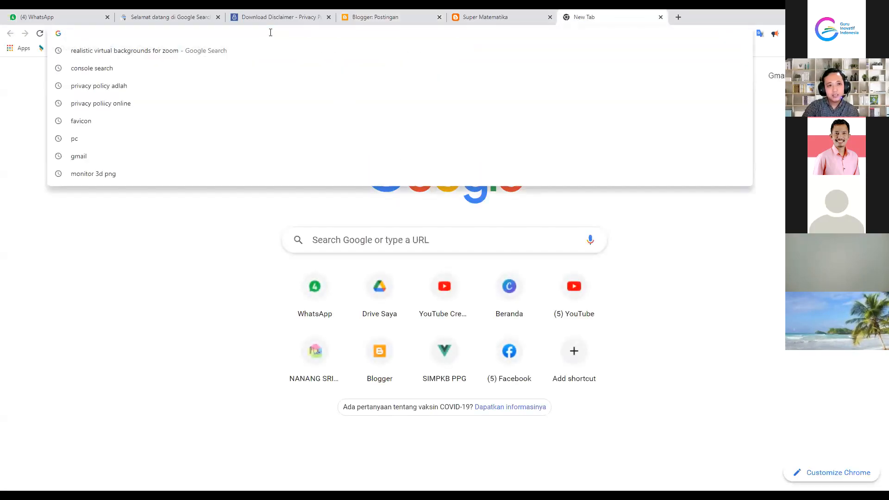
pyautogui.click(332, 237)
pyautogui.click(331, 240)
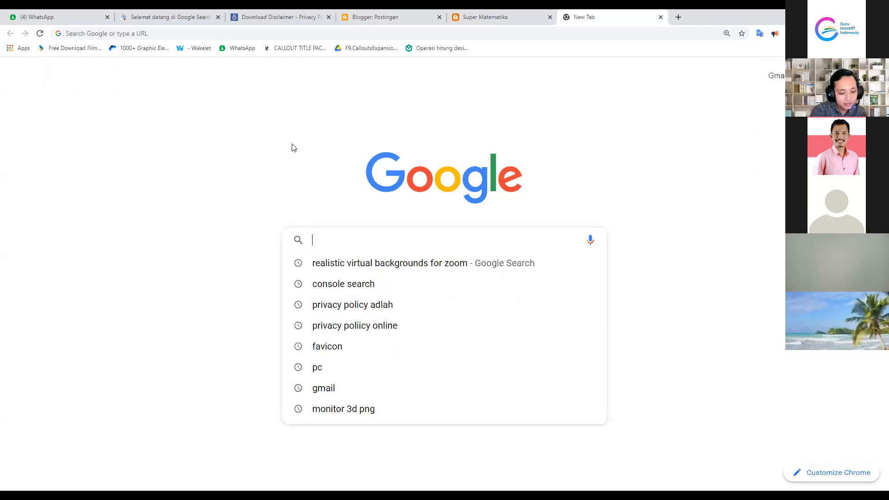
pyautogui.write('apl')
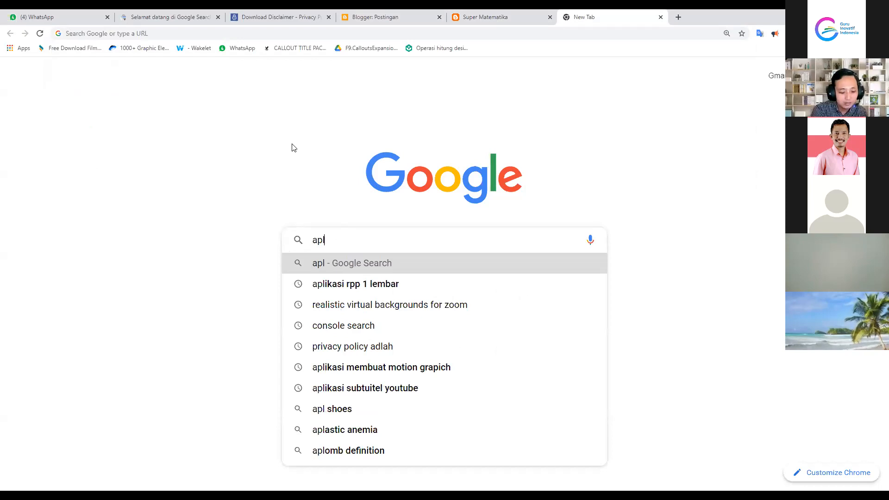
pyautogui.write('ikasi rpp')
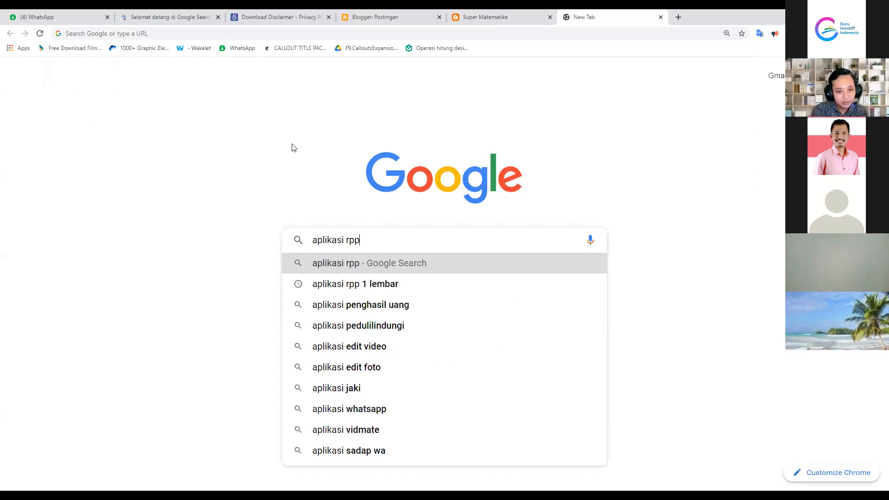
pyautogui.write(' 1 lembar')
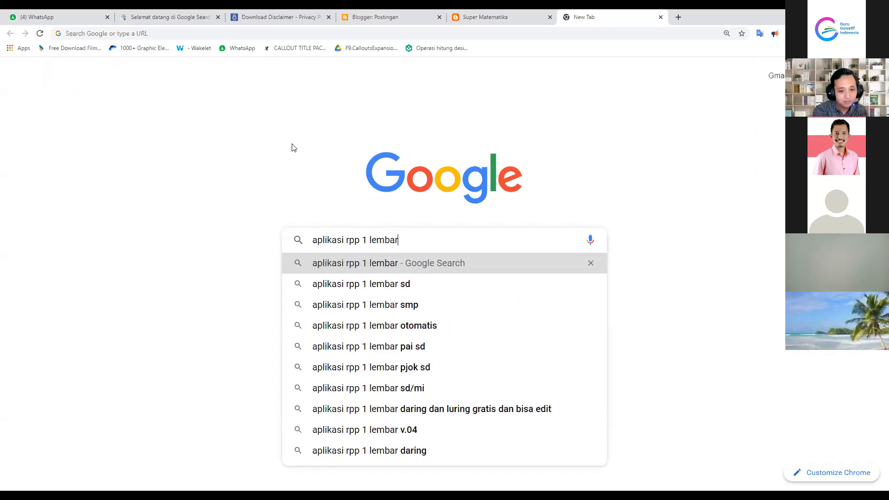
pyautogui.press('Return')
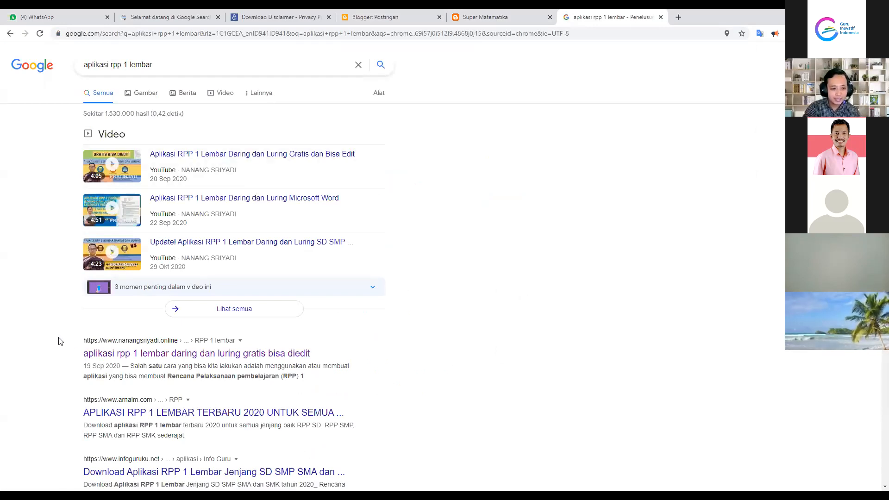
# Review the results, including the nanangsriyadi.online article, then return to the Blogger posts page
pyautogui.moveTo(85, 344); pyautogui.dragTo(129, 348)
pyautogui.moveTo(70, 334); pyautogui.dragTo(350, 348)
pyautogui.click(403, 351)
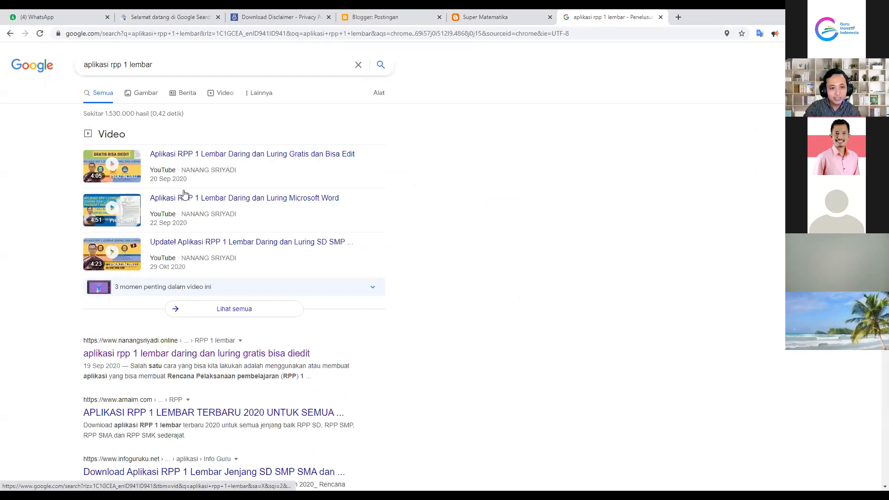
pyautogui.scroll(-2, 264, 399)
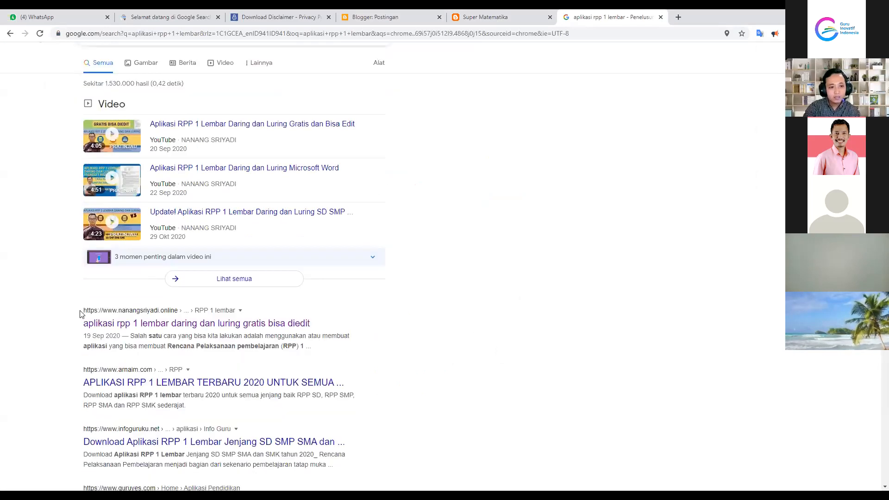
pyautogui.scroll(-3, 79, 313)
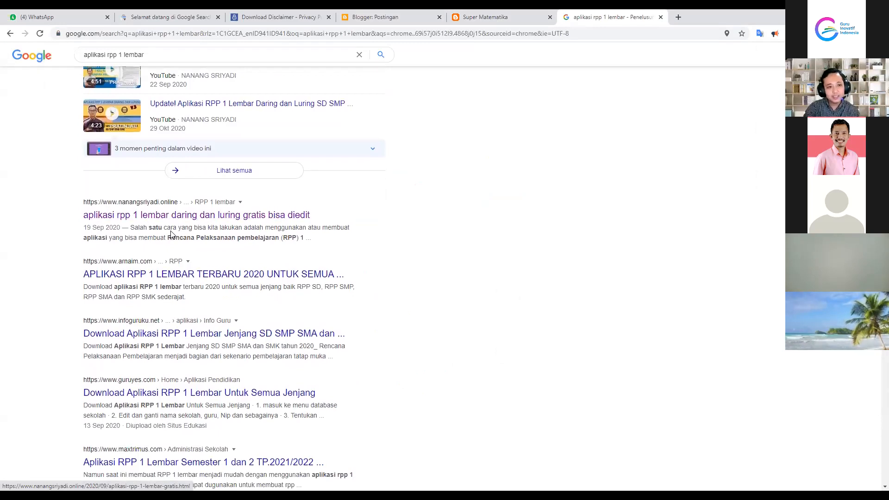
pyautogui.scroll(1, 168, 231)
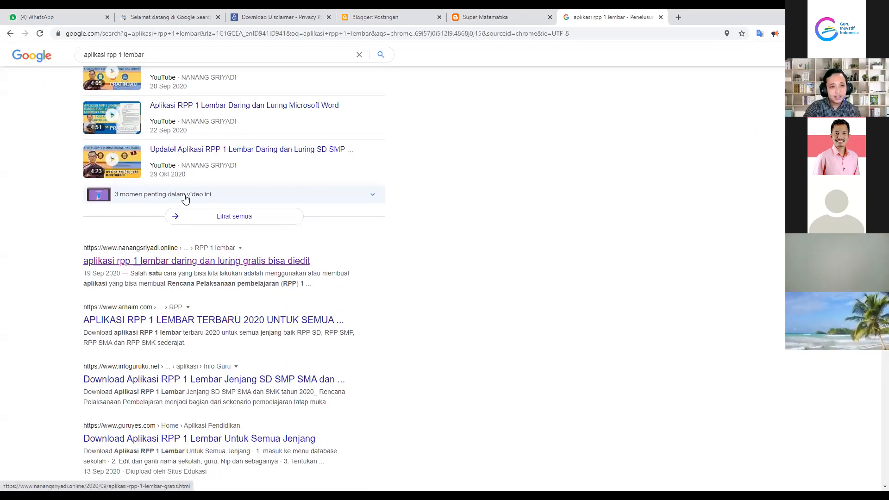
pyautogui.scroll(2, 201, 146)
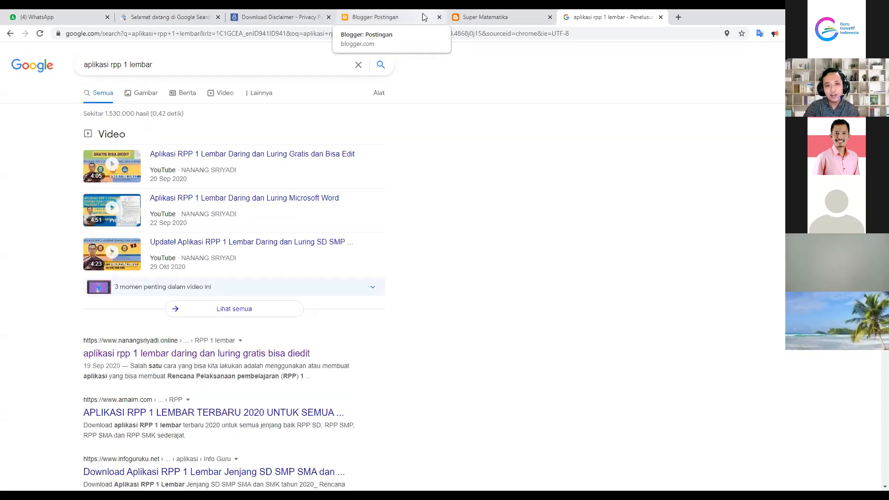
pyautogui.click(420, 16)
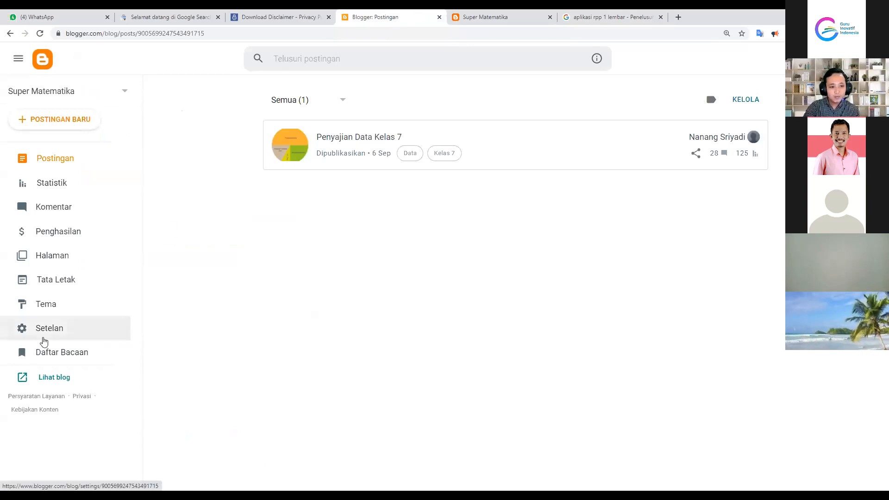
# Open Setelan and check the Judul dialog, cancelling so the title stays 'Super Matematika'
pyautogui.click(55, 332)
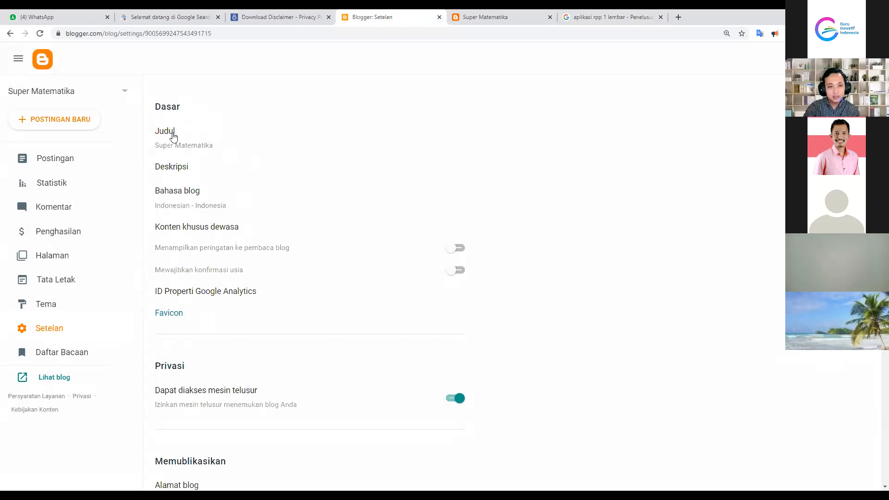
pyautogui.scroll(-1, 199, 167)
pyautogui.scroll(1, 202, 188)
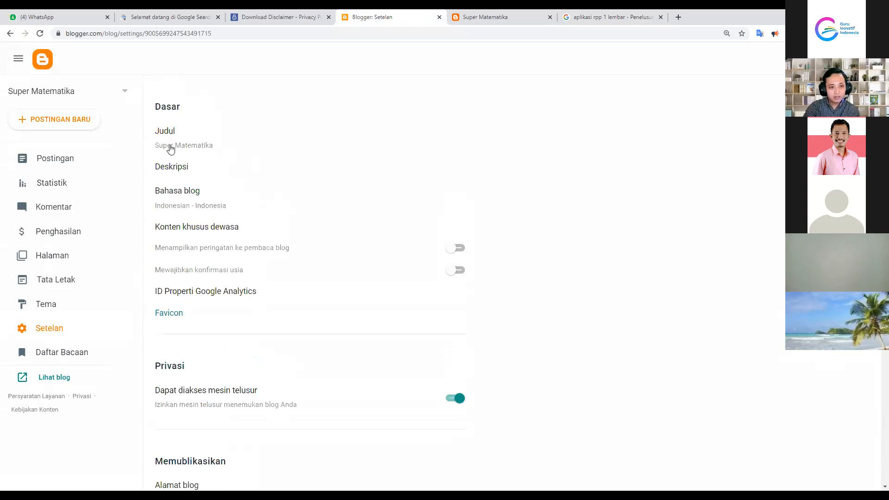
pyautogui.click(179, 147)
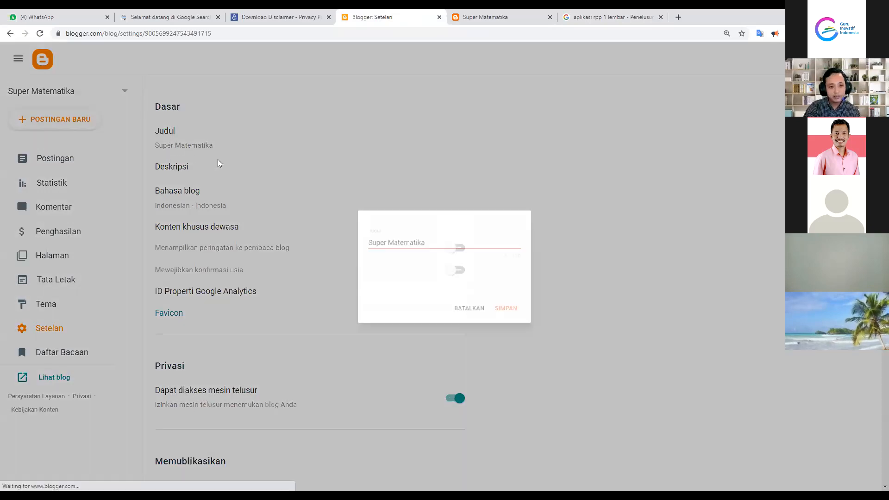
pyautogui.click(377, 238)
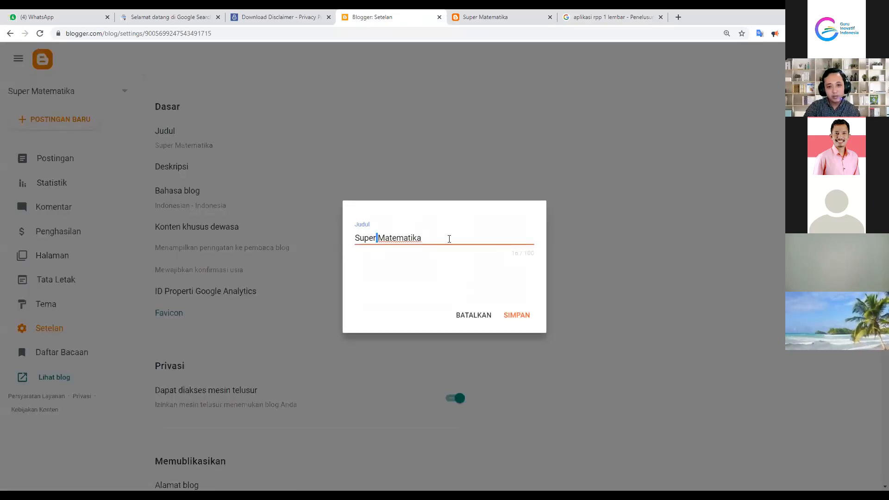
pyautogui.click(469, 318)
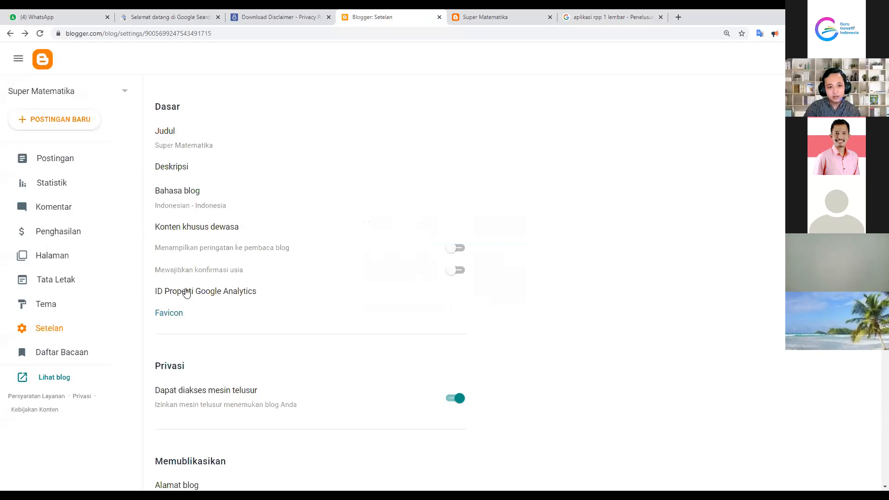
# Scroll down to Privasi and zoom the browser page in one step
pyautogui.scroll(-3, 187, 293)
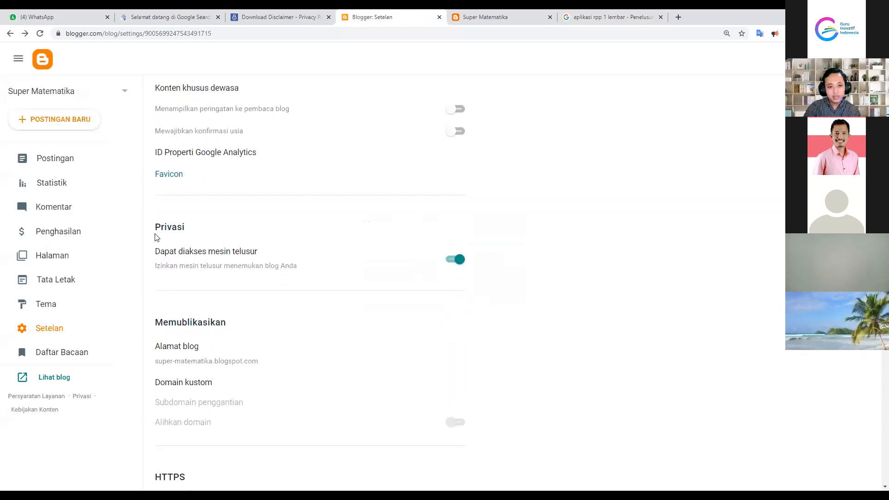
pyautogui.click(880, 33)
pyautogui.click(857, 120)
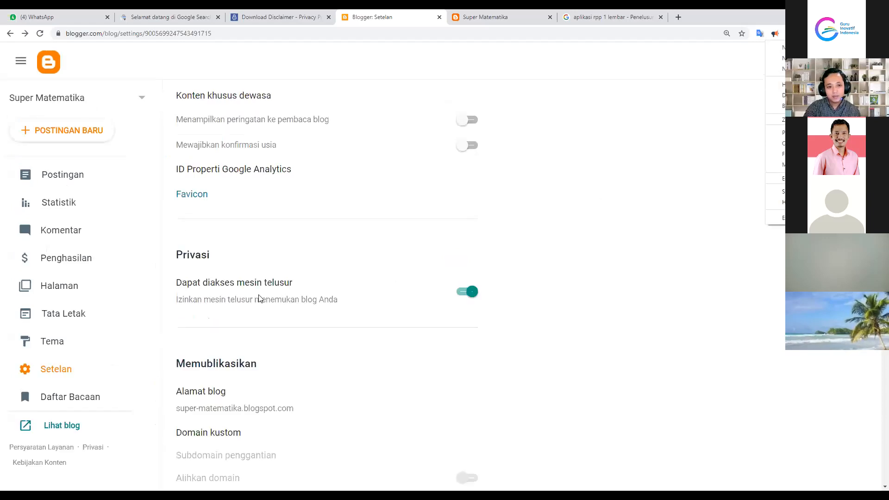
pyautogui.click(470, 297)
# Toggle 'Dapat diakses mesin telusur' off and back on, then start a new tab with 'super matematika'
pyautogui.click(470, 298)
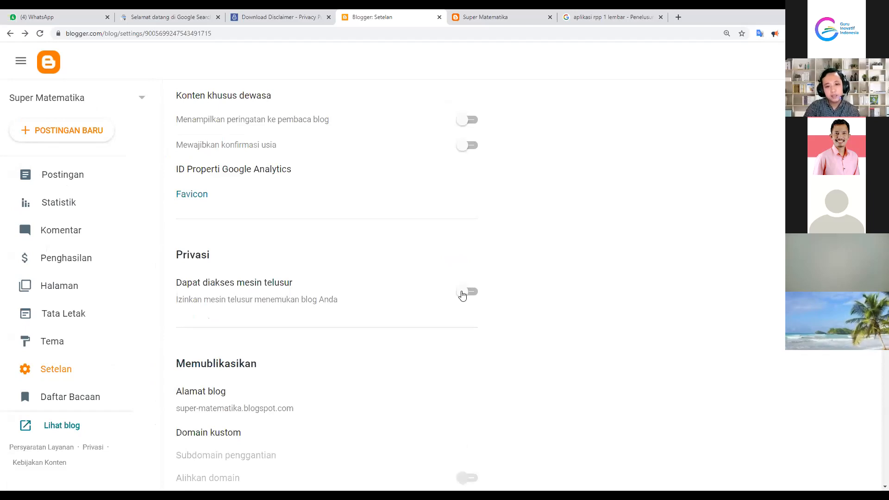
pyautogui.click(468, 294)
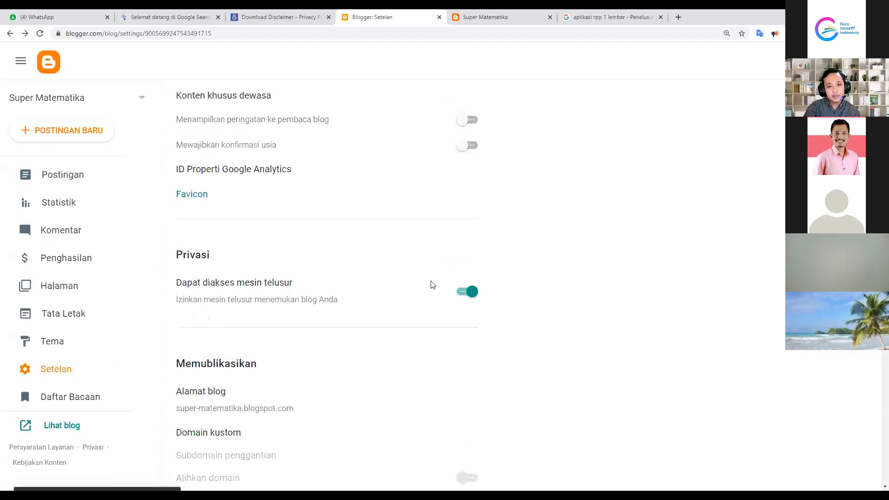
pyautogui.click(676, 18)
pyautogui.write('su')
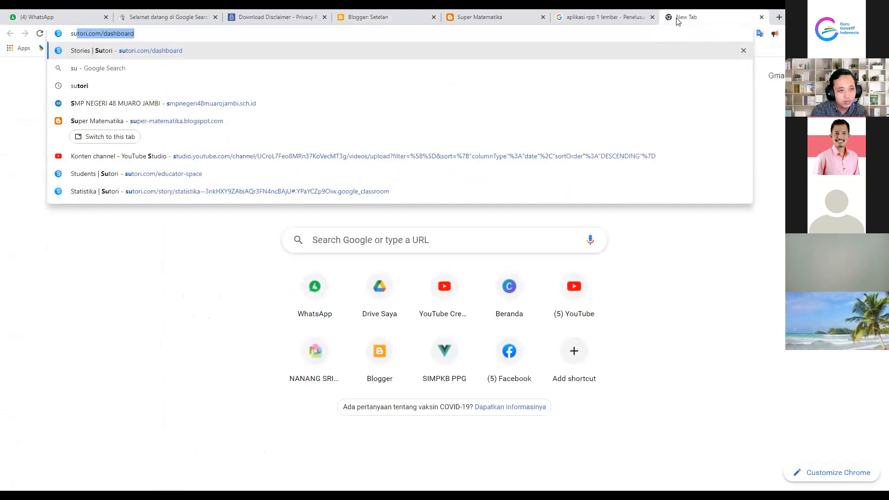
pyautogui.write('per mate')
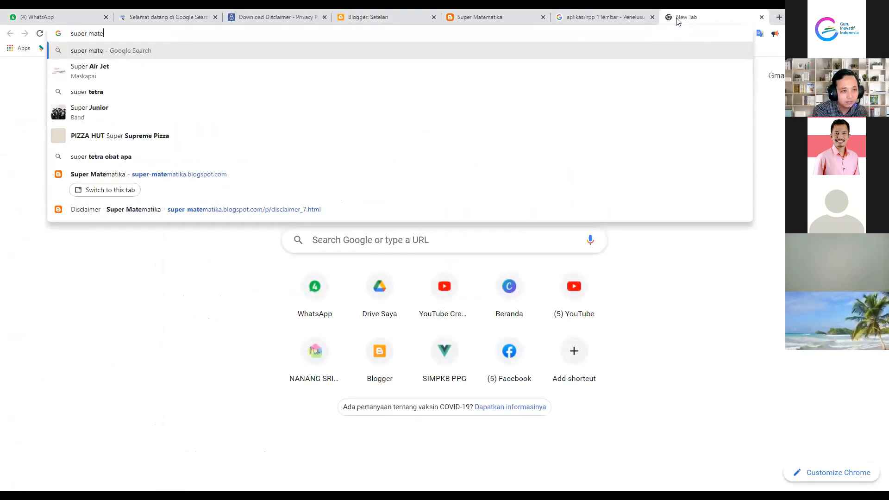
pyautogui.write('matika')
# Run the Google search for 'super matematika', scan the results, then return to Blogger Setelan
pyautogui.press('Return')
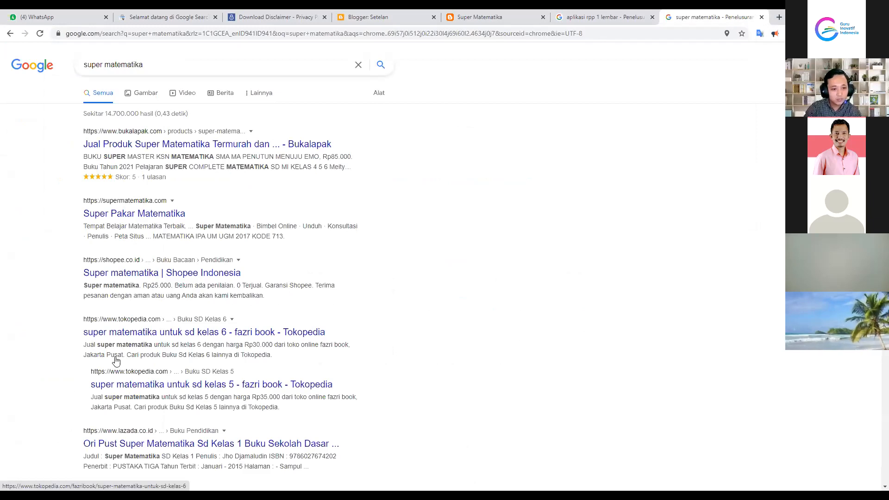
pyautogui.scroll(-15, 177, 258)
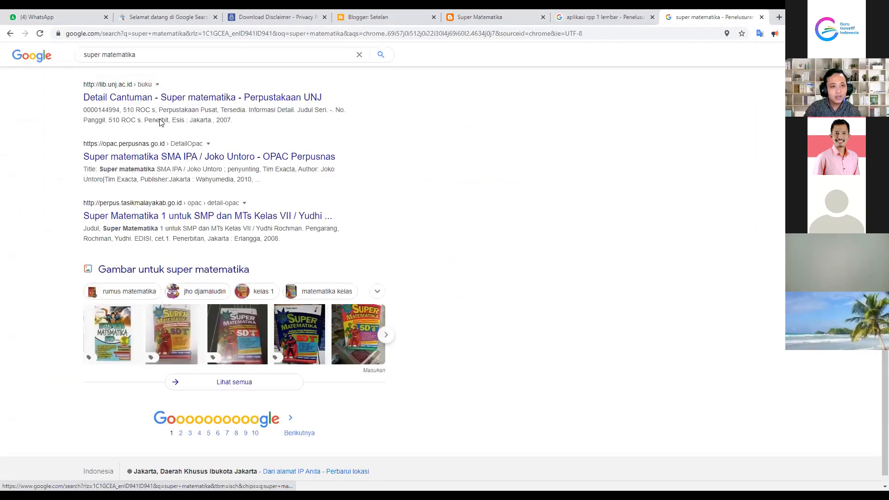
pyautogui.scroll(15, 157, 102)
pyautogui.moveTo(145, 65); pyautogui.dragTo(86, 65)
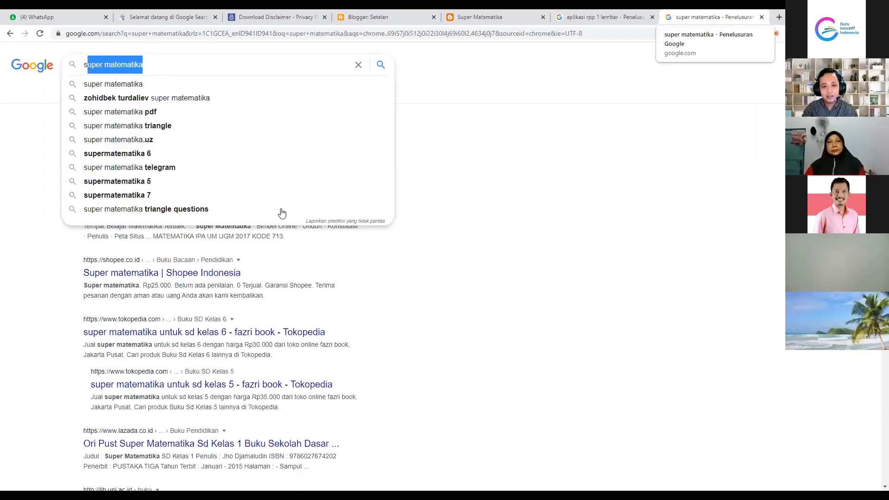
pyautogui.hotkey('ctrl', '5')
pyautogui.click(370, 14)
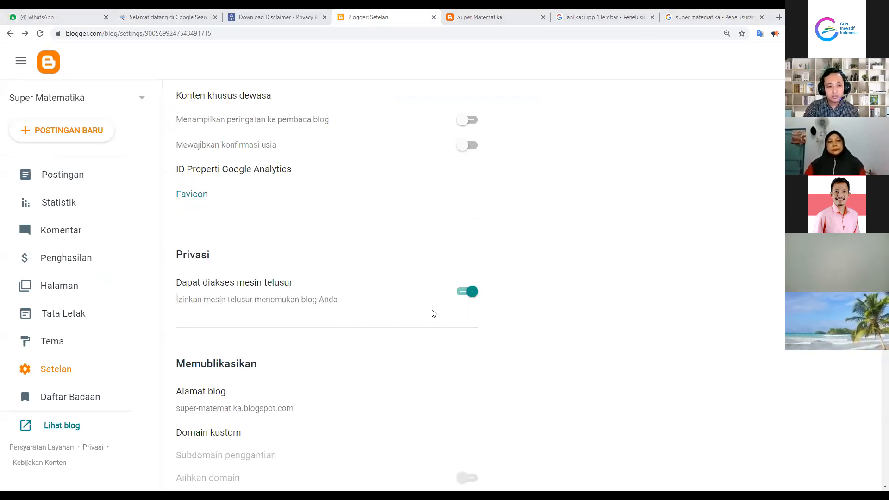
pyautogui.scroll(-2, 434, 313)
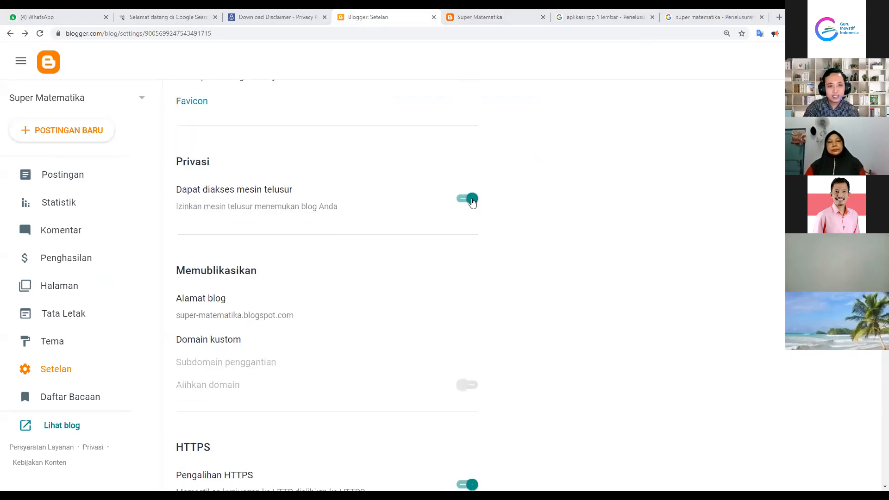
pyautogui.scroll(3, 369, 175)
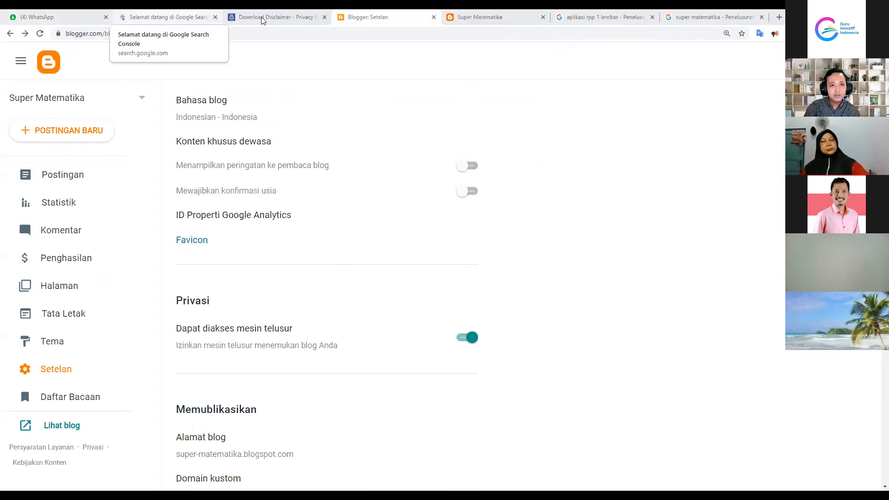
pyautogui.click(248, 19)
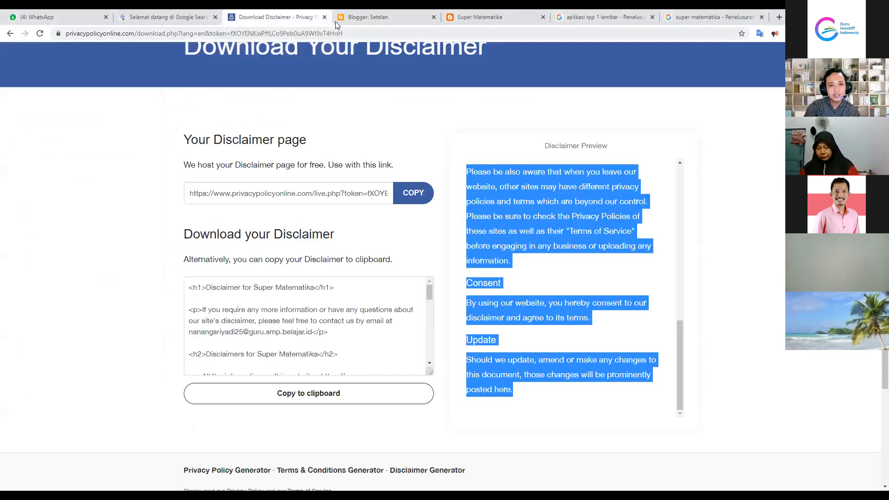
pyautogui.click(366, 15)
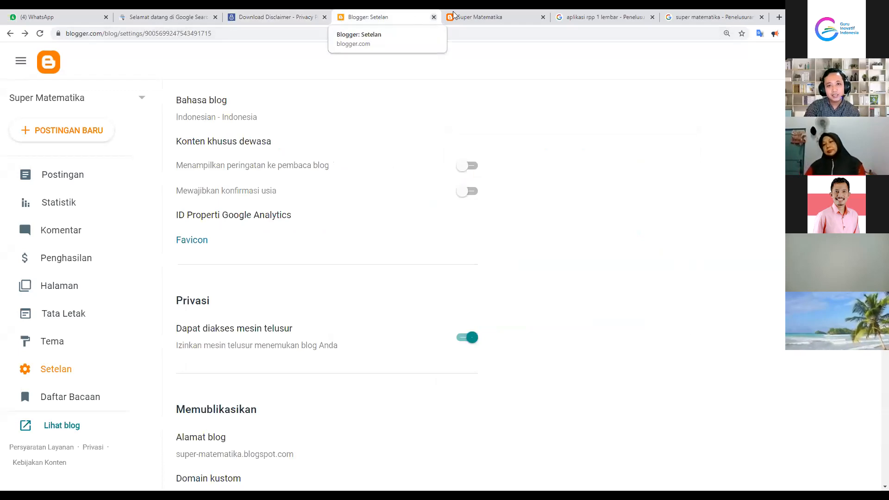
pyautogui.click(468, 17)
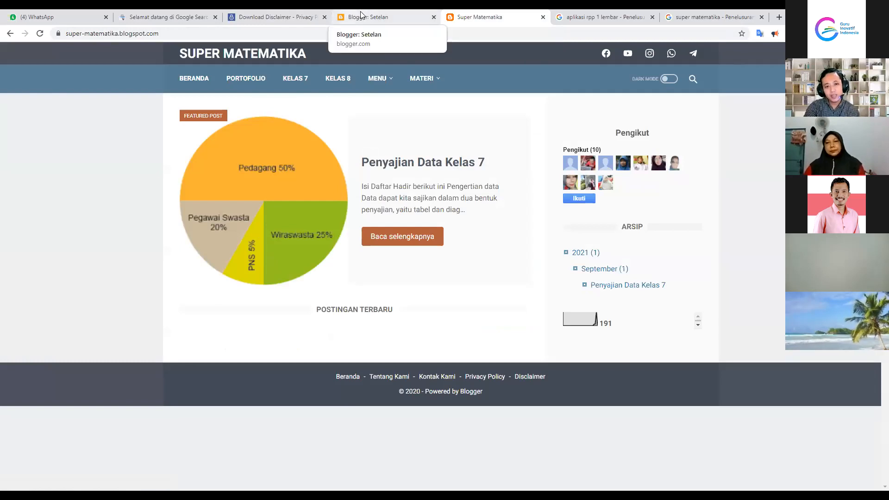
pyautogui.click(361, 16)
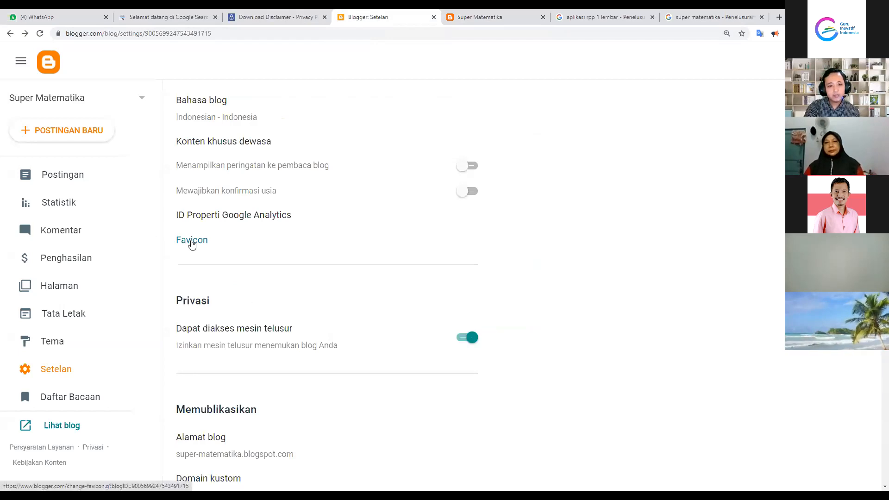
# Upload favicon.png from the Pictures > GII blog folder as the blog favicon and save it
pyautogui.click(192, 243)
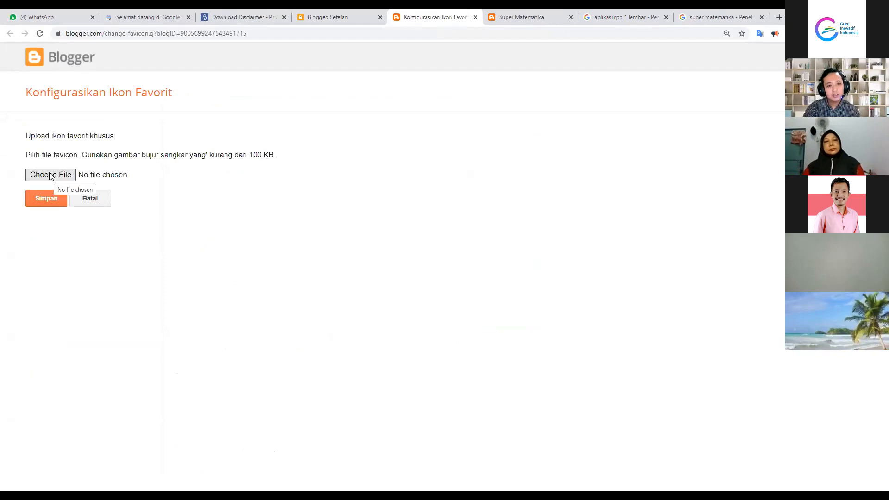
pyautogui.moveTo(251, 154); pyautogui.dragTo(279, 157)
pyautogui.click(277, 160)
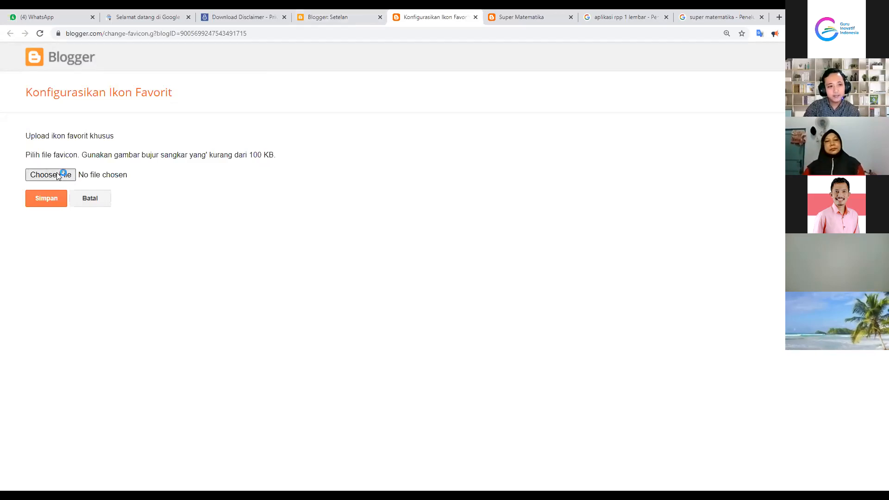
pyautogui.click(117, 180)
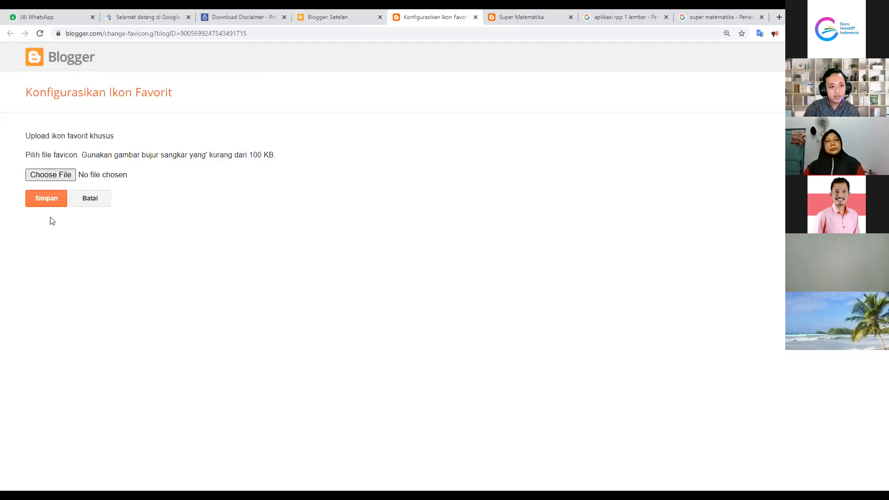
pyautogui.doubleClick(403, 88)
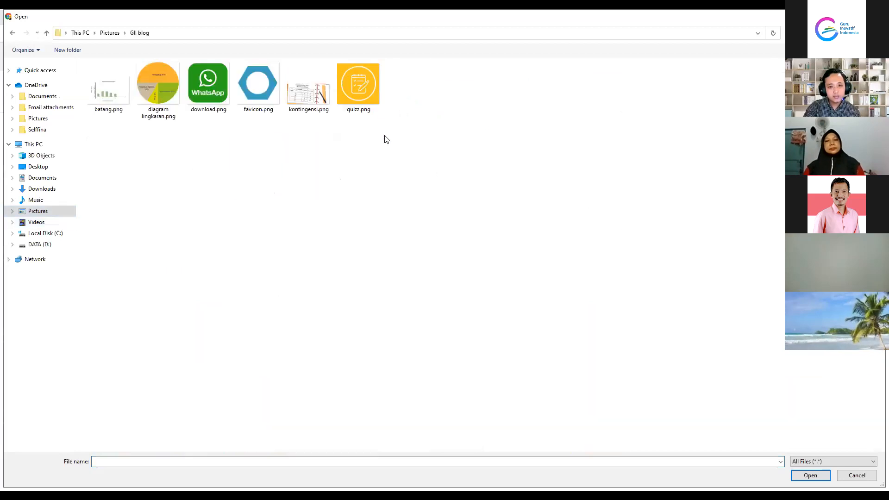
pyautogui.click(258, 90)
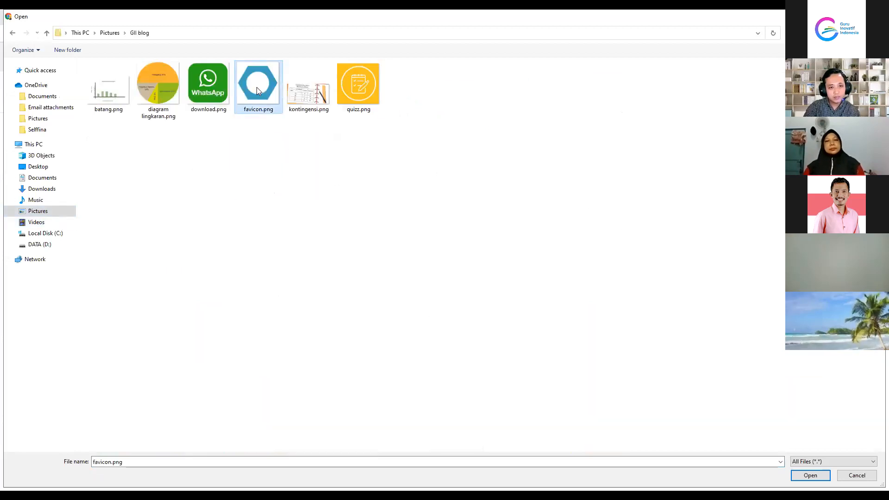
pyautogui.doubleClick(257, 90)
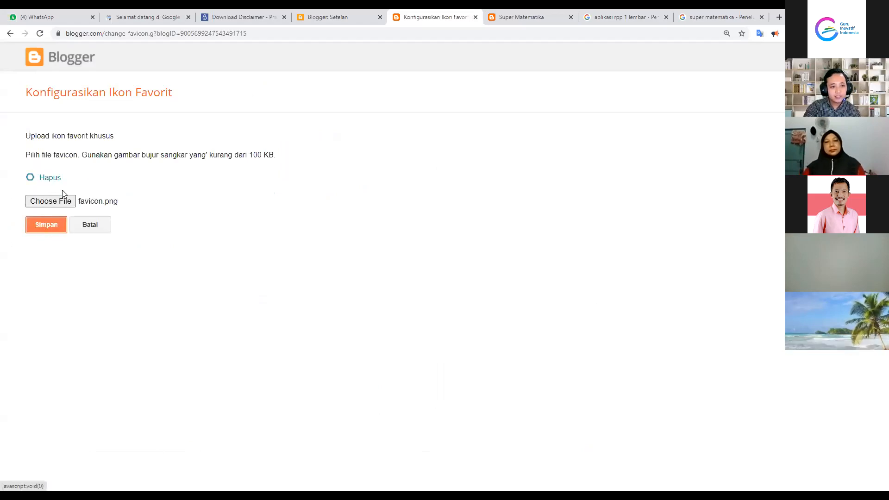
pyautogui.click(475, 17)
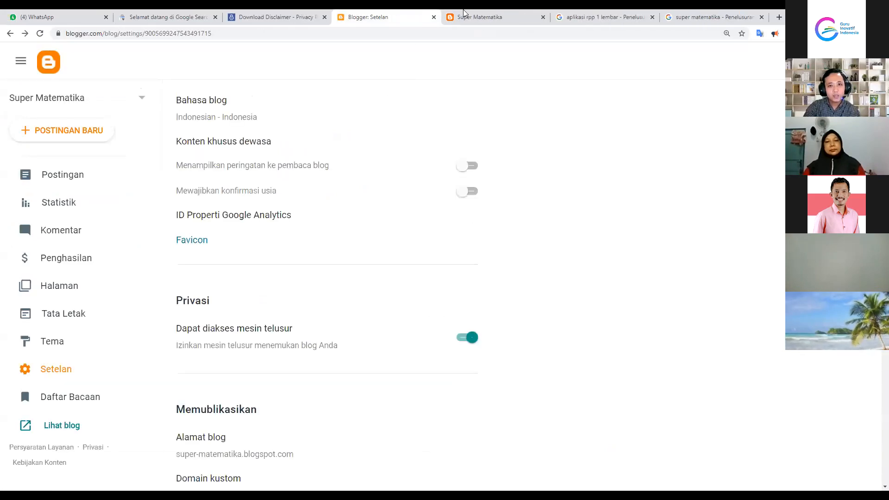
# Reload the live Super Matematika blog to show the new favicon, then return to the 'aplikasi rpp 1 lembar' results
pyautogui.click(470, 20)
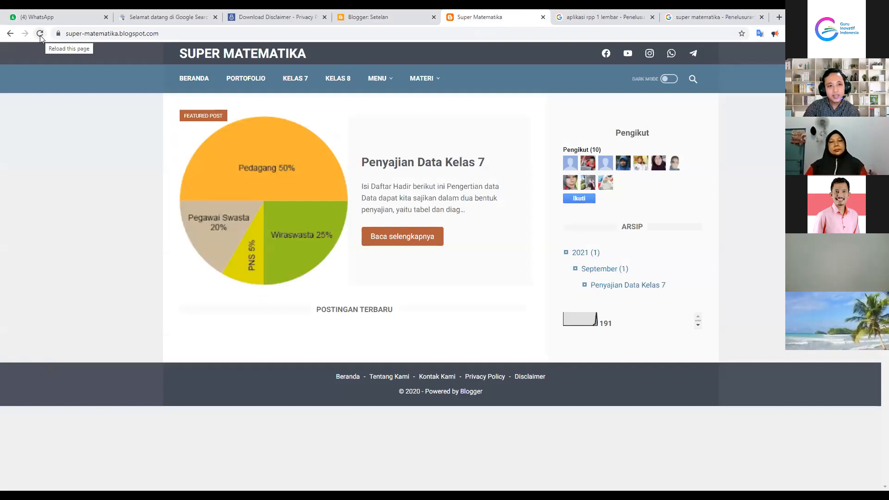
pyautogui.click(40, 34)
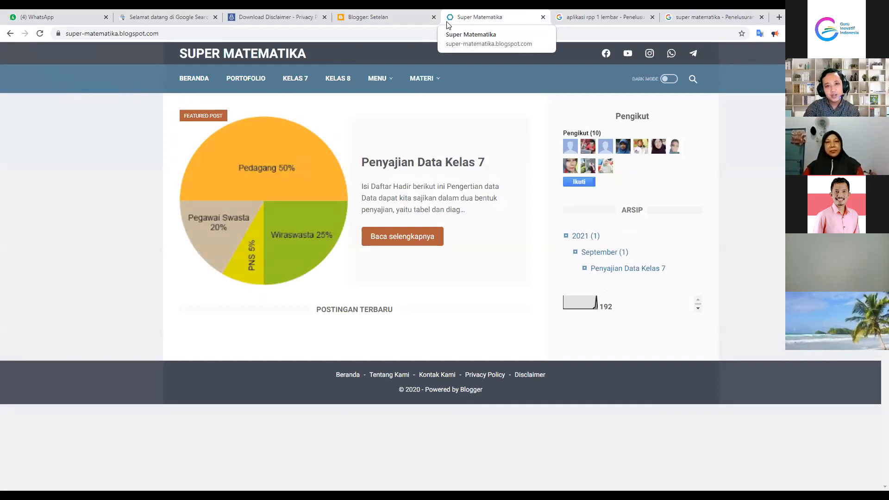
pyautogui.click(588, 12)
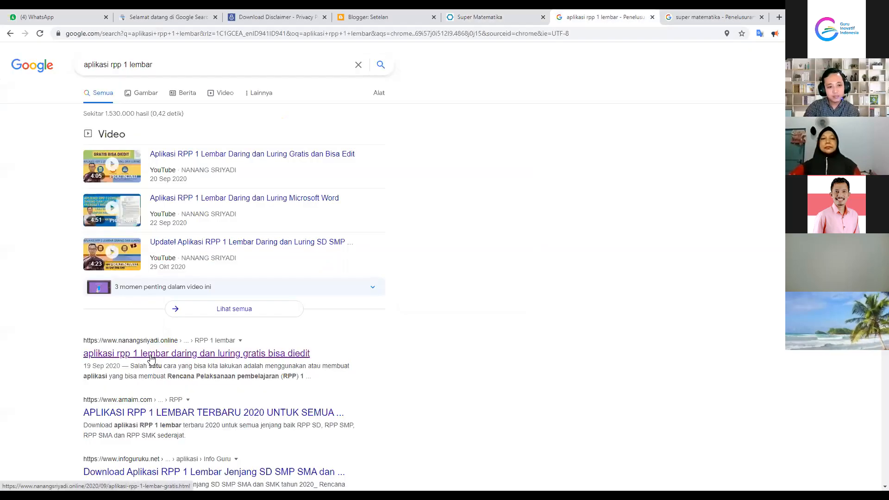
# Open the nanangsriyadi.online 'Aplikasi RPP 1 Lembar' article, then go back to the Blogger settings tab
pyautogui.click(151, 356)
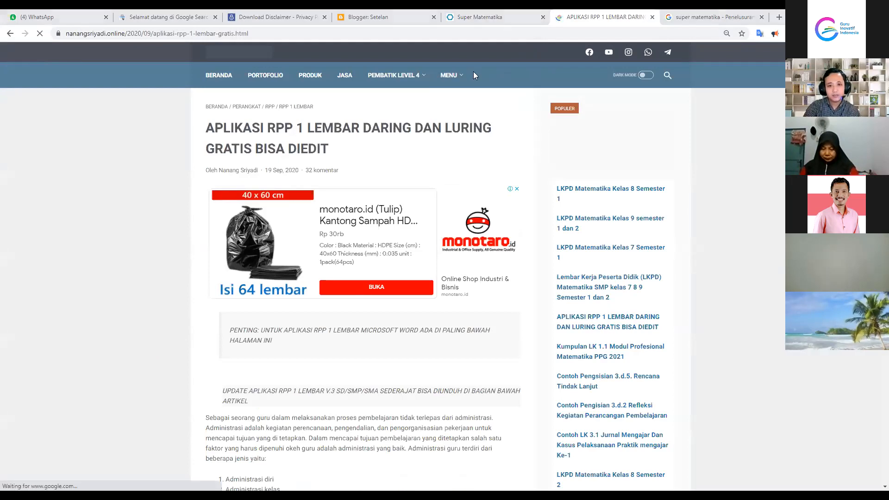
pyautogui.hotkey('ctrl', '4')
pyautogui.scroll(-5, 245, 278)
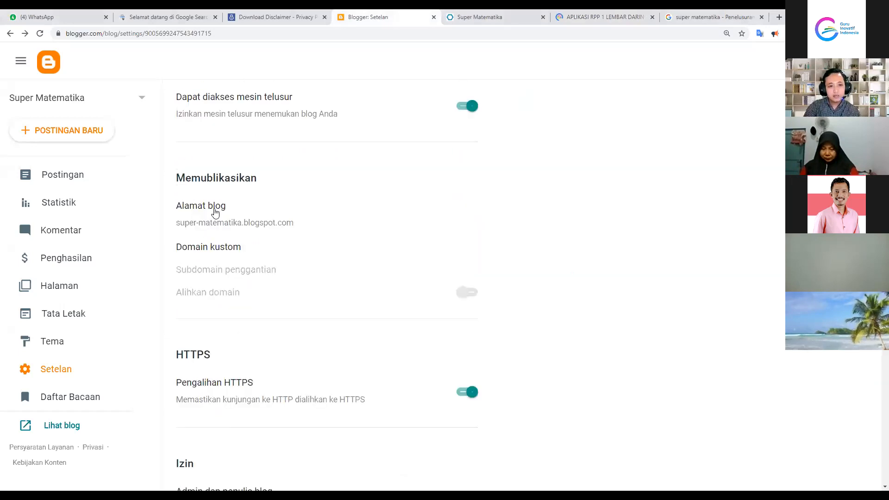
pyautogui.moveTo(177, 177); pyautogui.dragTo(260, 188)
pyautogui.click(260, 191)
pyautogui.click(337, 209)
pyautogui.click(257, 223)
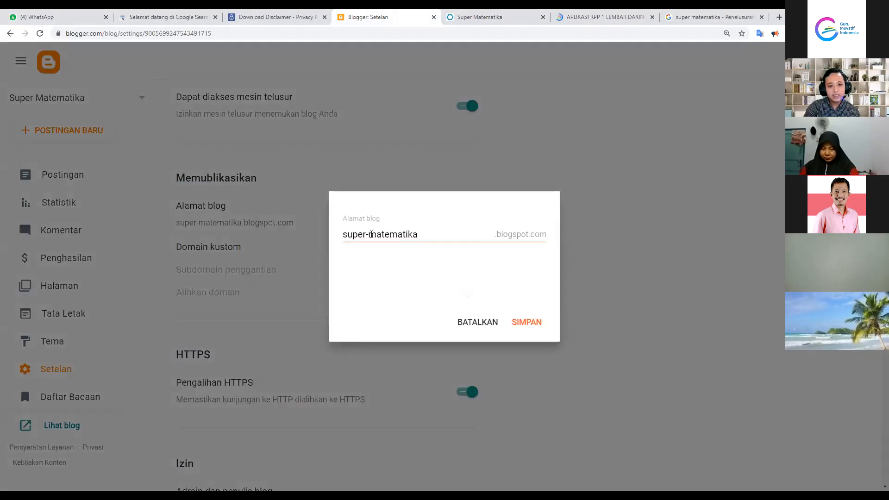
pyautogui.click(369, 234)
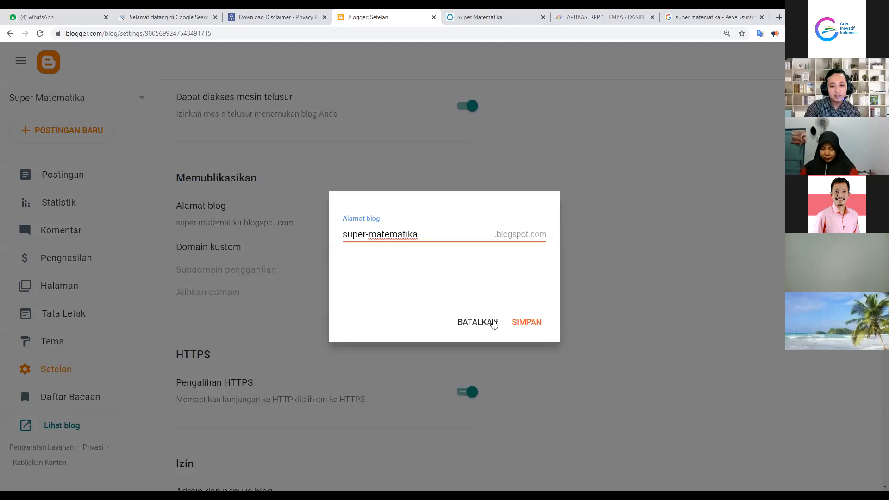
pyautogui.click(463, 321)
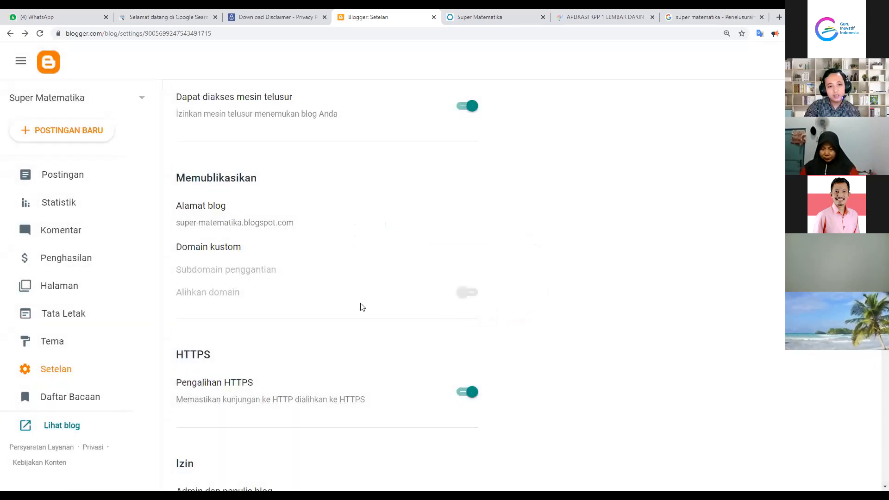
pyautogui.click(581, 19)
pyautogui.moveTo(67, 33); pyautogui.dragTo(124, 37)
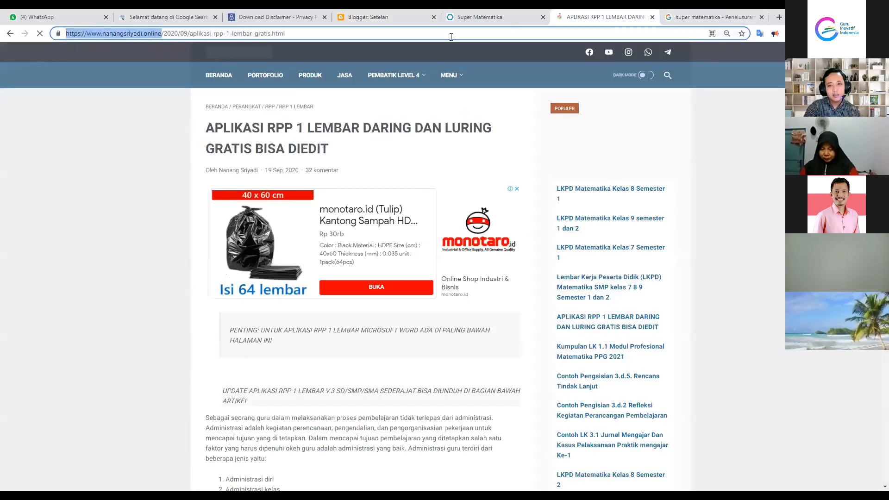
pyautogui.click(483, 14)
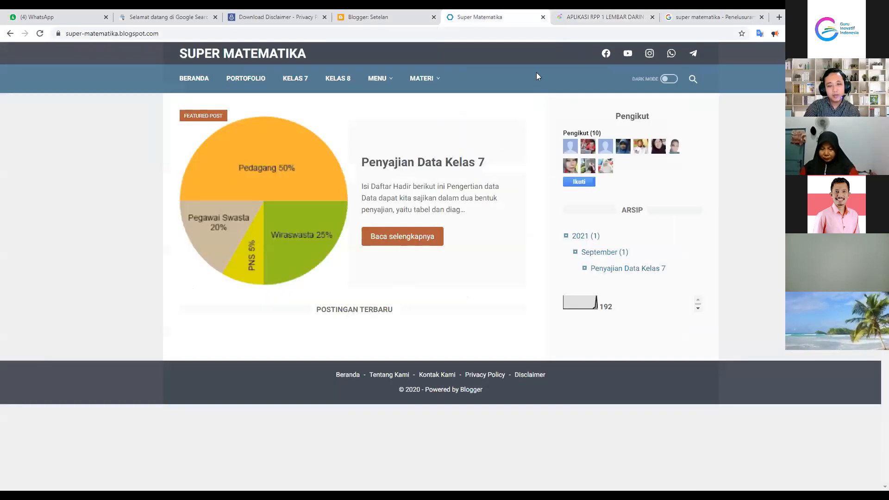
pyautogui.click(373, 16)
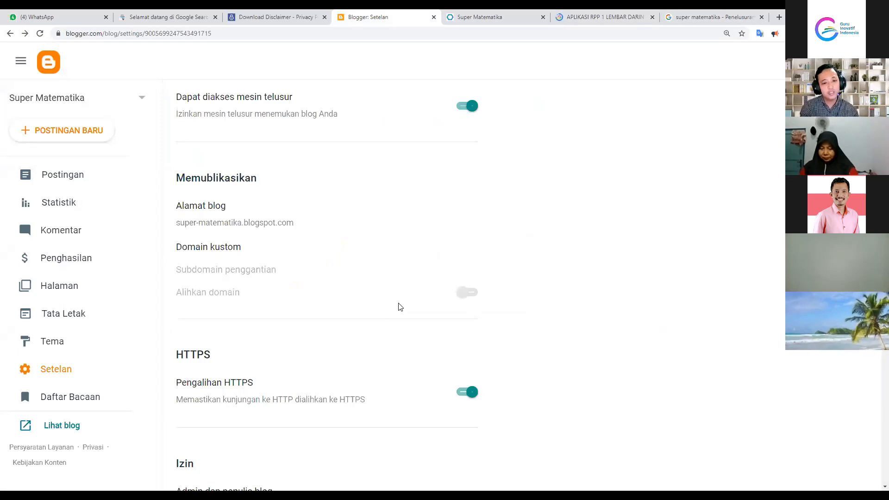
pyautogui.scroll(-3, 274, 354)
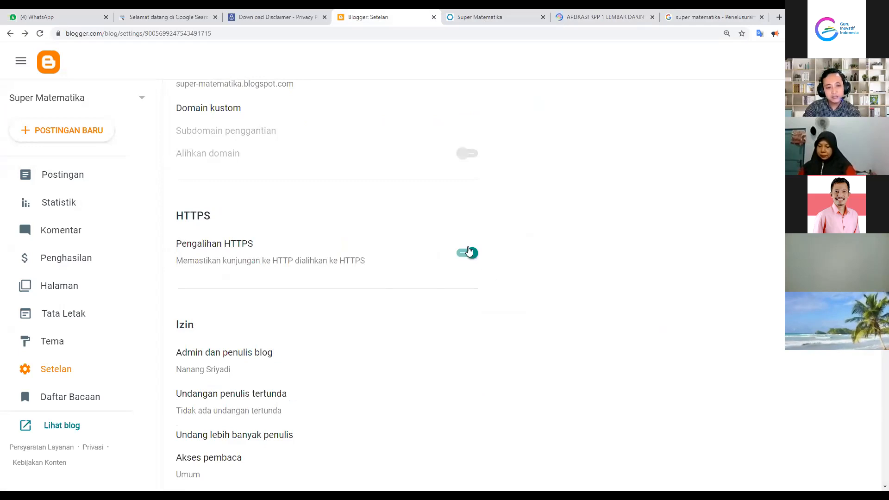
pyautogui.scroll(-3, 465, 261)
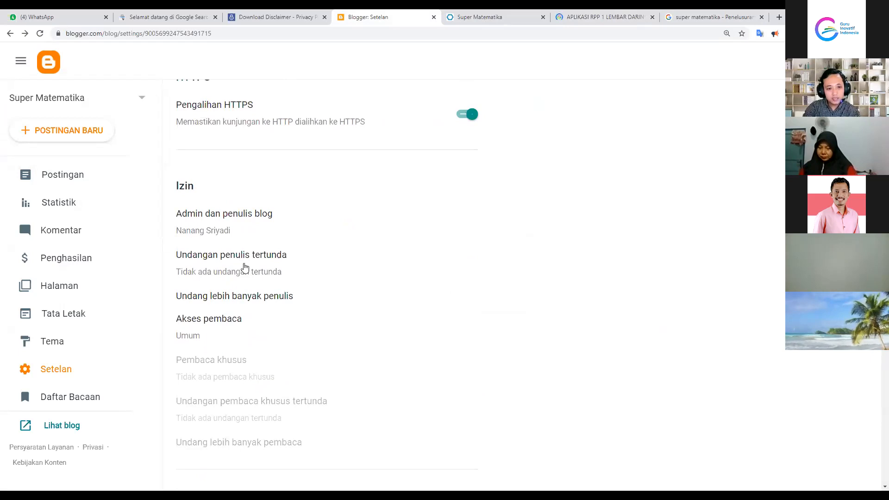
pyautogui.scroll(-1, 327, 399)
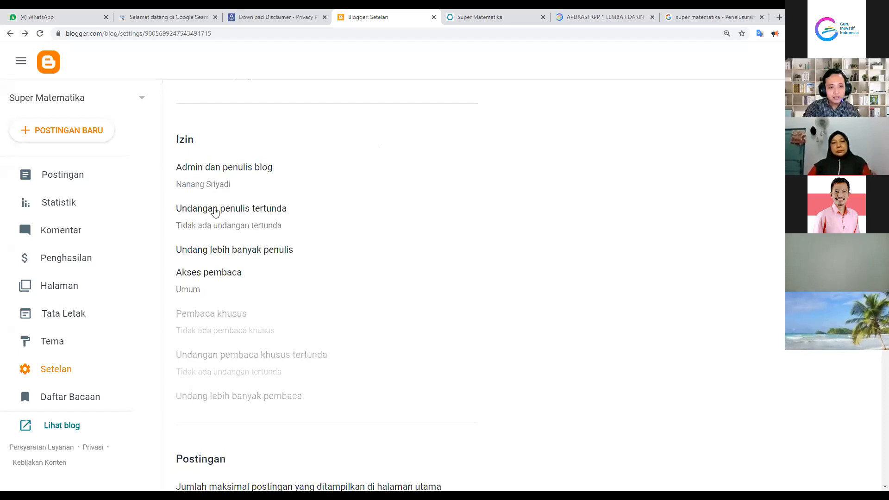
pyautogui.click(211, 250)
pyautogui.click(398, 264)
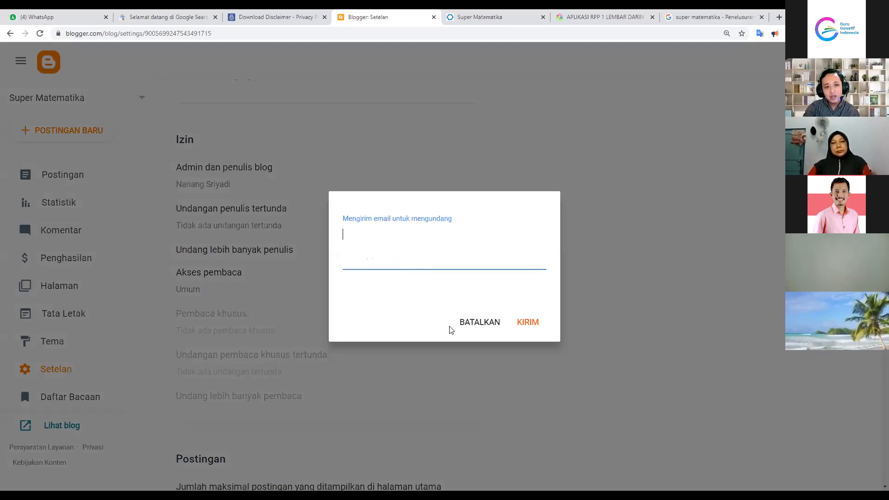
pyautogui.click(479, 322)
pyautogui.scroll(12, 492, 312)
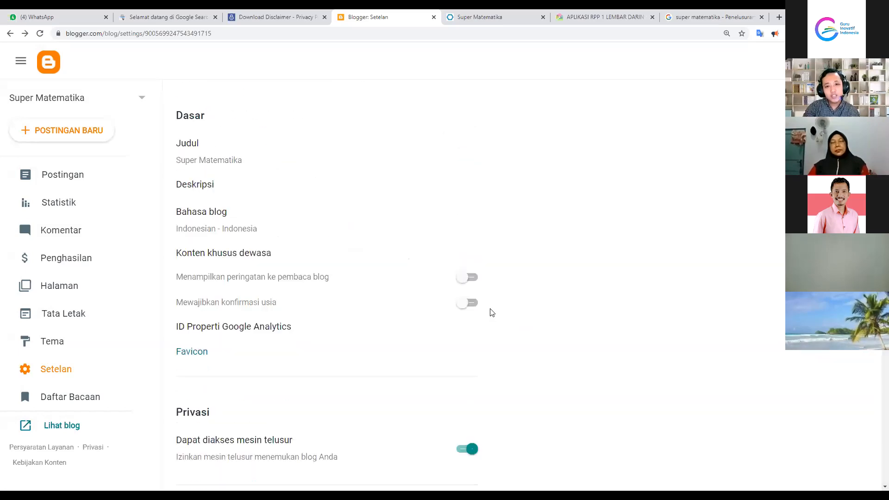
pyautogui.scroll(-6, 491, 312)
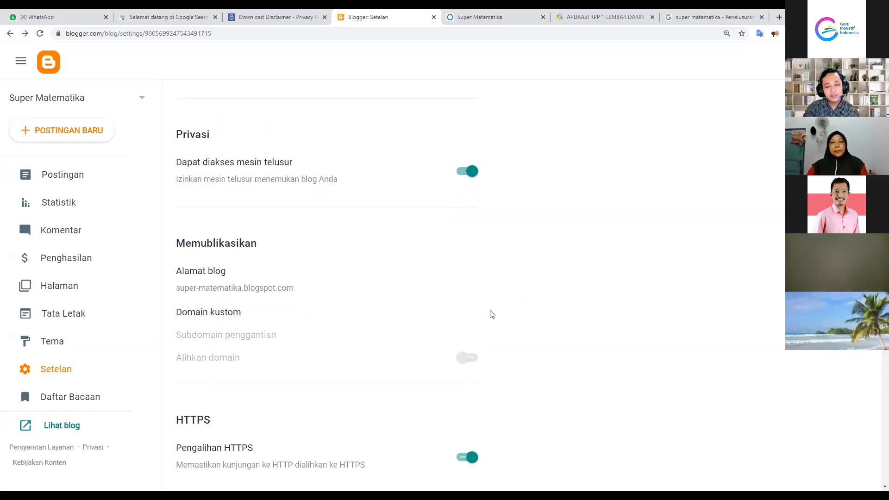
pyautogui.click(131, 100)
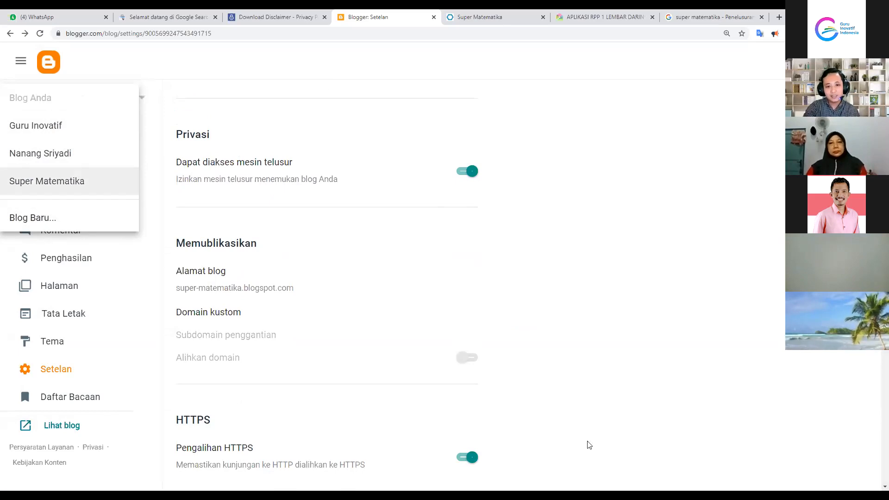
pyautogui.click(232, 318)
pyautogui.scroll(-12, 248, 344)
pyautogui.scroll(-2, 268, 384)
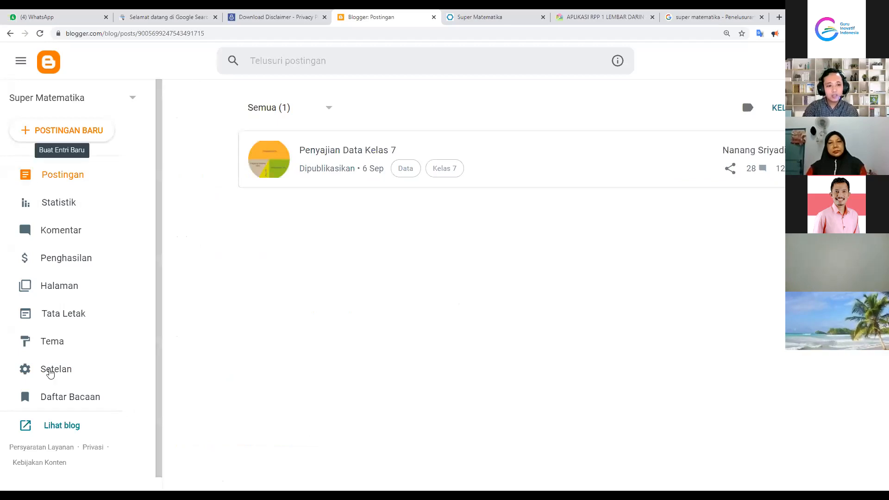
pyautogui.scroll(-15, 311, 297)
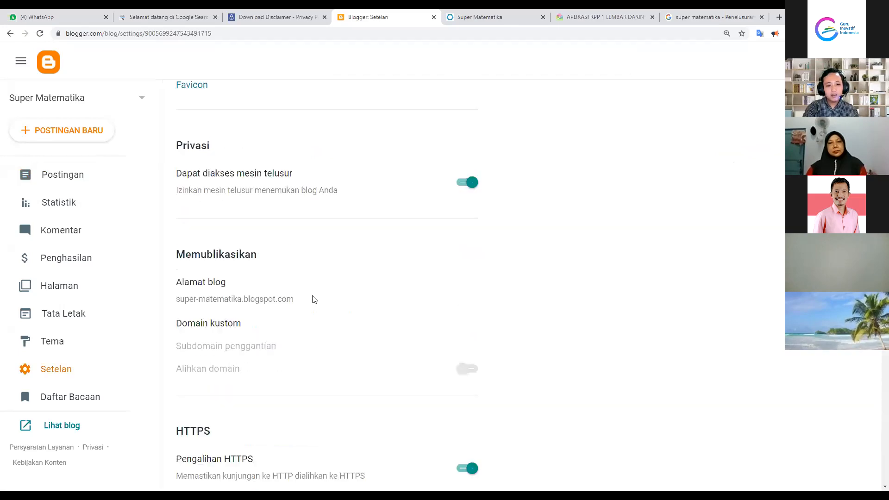
# Change the home page's maximum posts from 7 to 5 entries and save
pyautogui.scroll(-13, 313, 300)
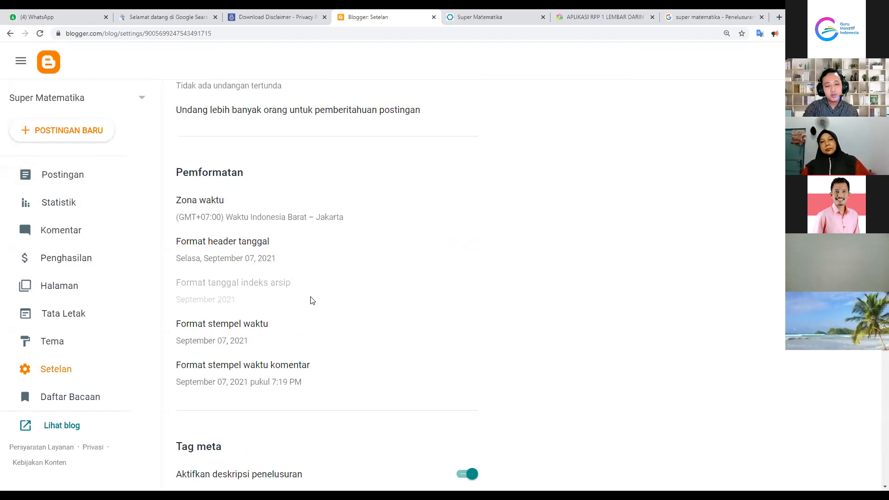
pyautogui.scroll(12, 311, 303)
pyautogui.scroll(3, 311, 302)
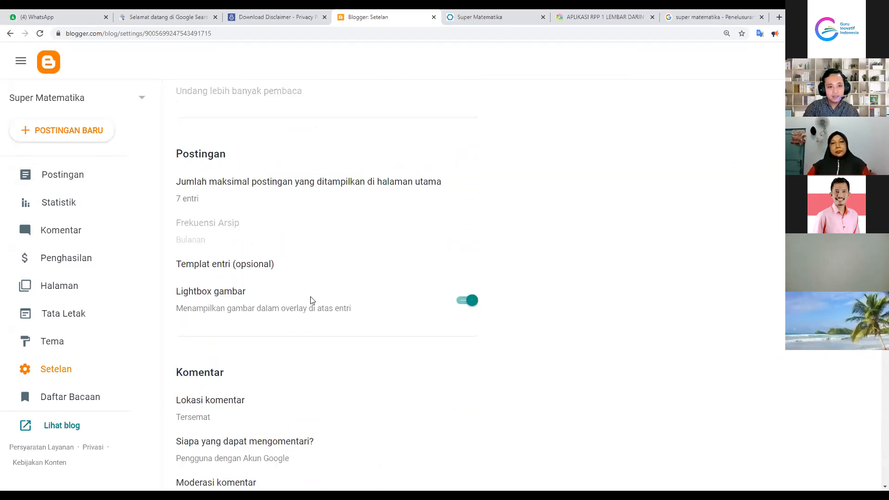
pyautogui.click(191, 197)
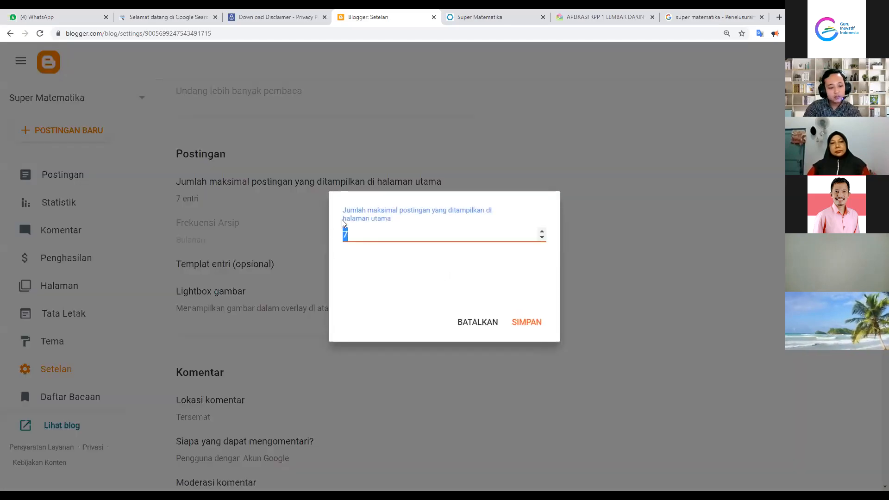
pyautogui.write('5')
pyautogui.click(529, 323)
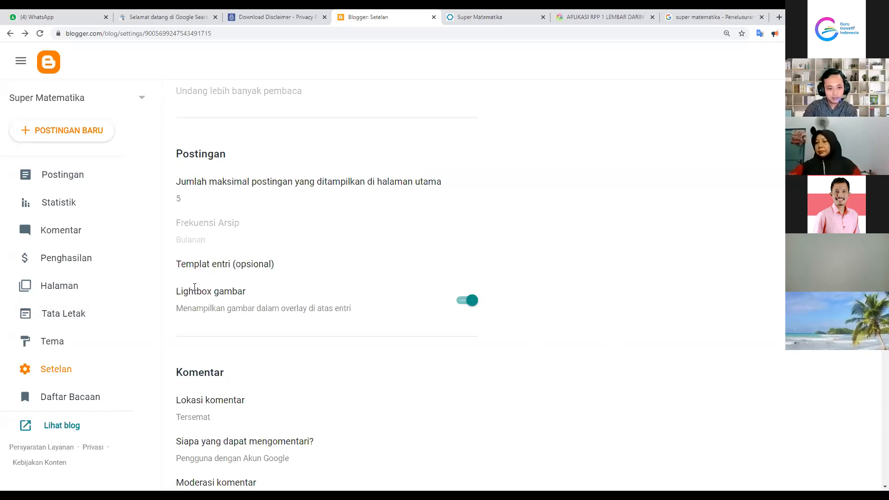
pyautogui.scroll(-10, 244, 308)
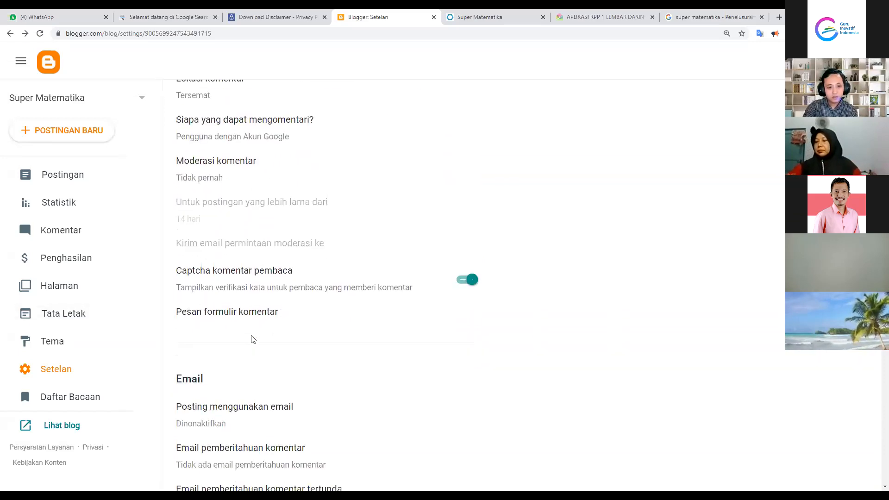
pyautogui.scroll(-7, 252, 343)
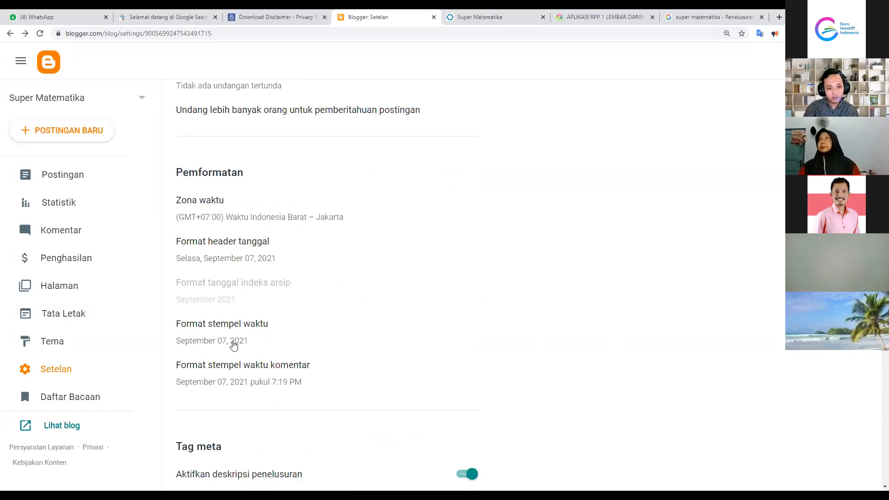
pyautogui.scroll(-3, 237, 368)
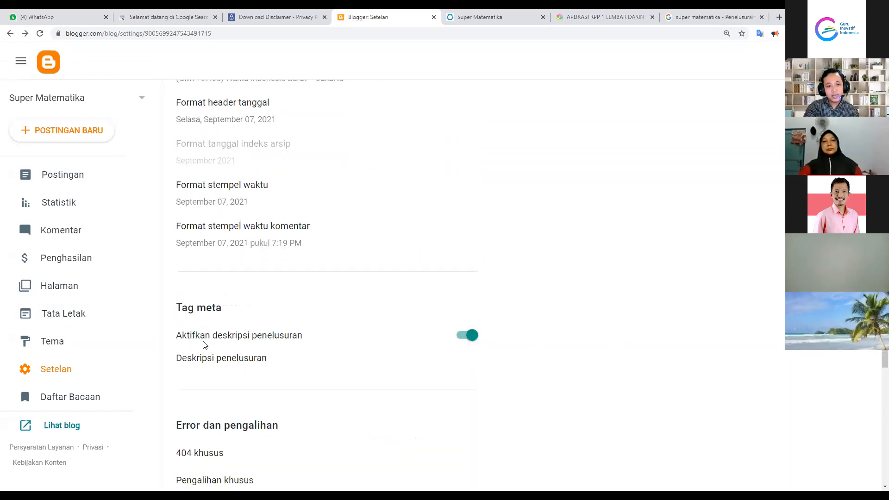
pyautogui.moveTo(184, 334); pyautogui.dragTo(313, 335)
pyautogui.click(420, 359)
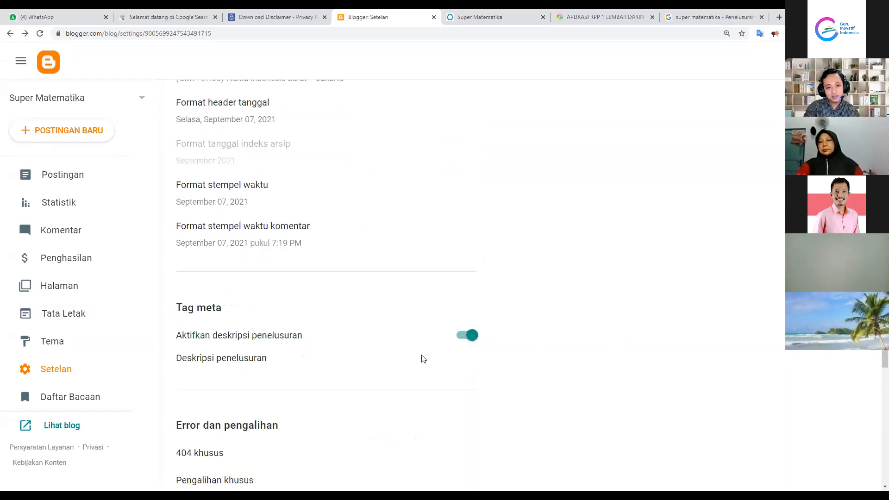
pyautogui.click(465, 339)
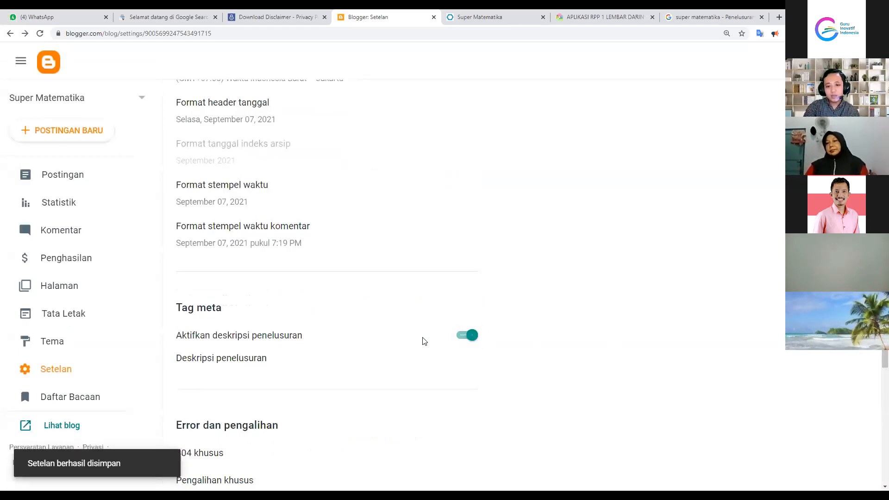
pyautogui.click(219, 363)
pyautogui.click(406, 260)
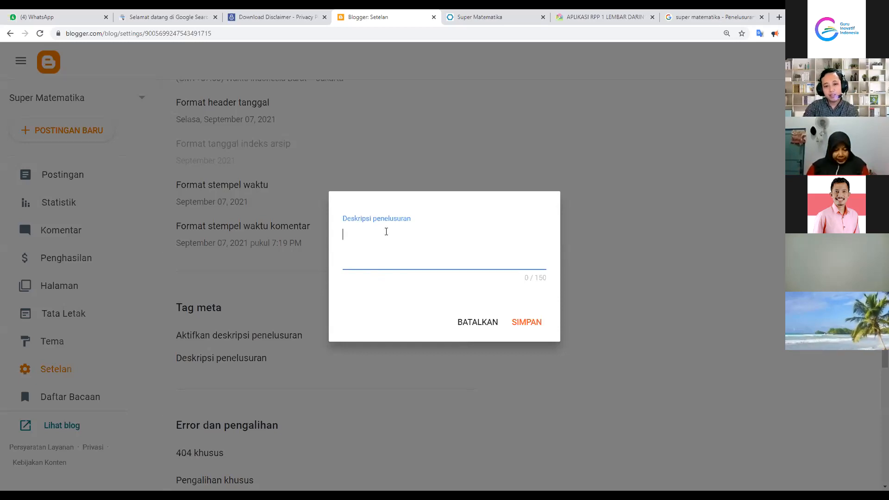
pyautogui.click(536, 281)
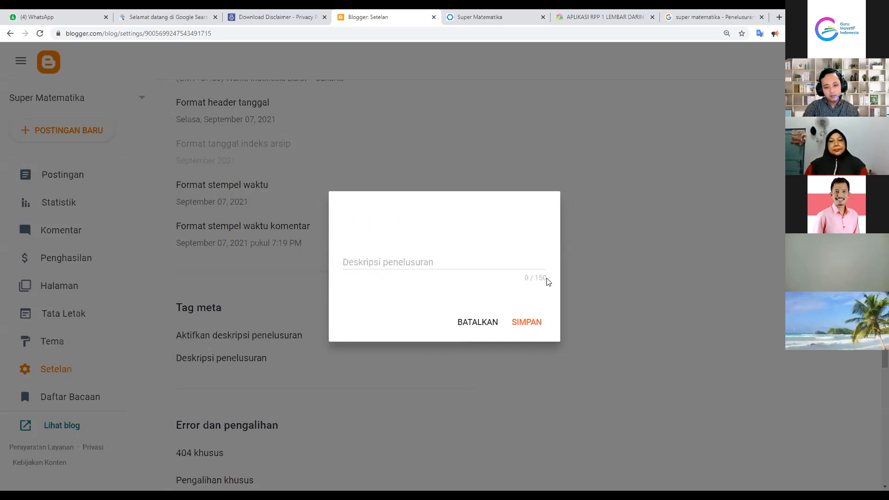
pyautogui.click(477, 324)
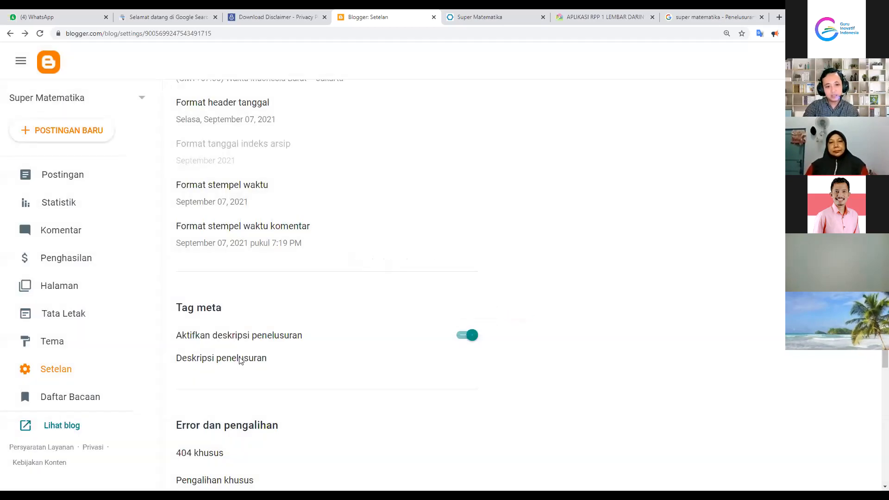
pyautogui.scroll(-10, 338, 367)
pyautogui.scroll(-2, 368, 359)
pyautogui.scroll(1, 381, 359)
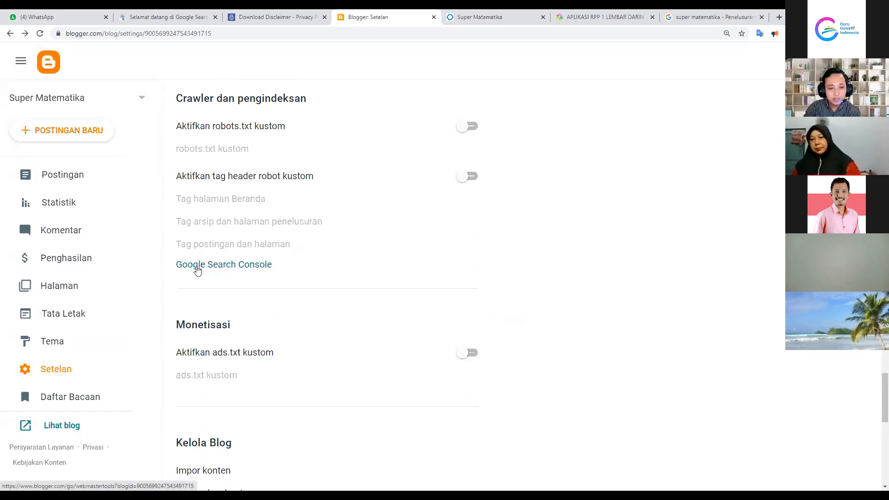
# Follow the Google Search Console link under Crawler dan pengindeksan
pyautogui.click(198, 267)
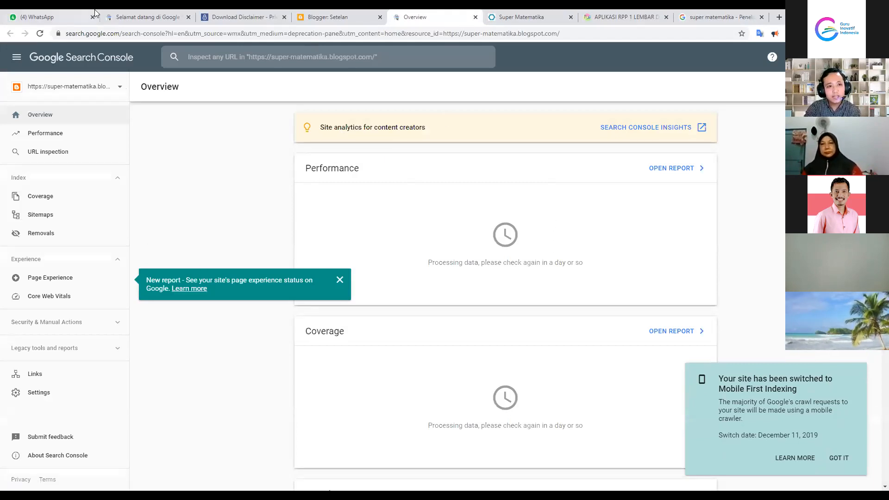
# Copy the live Super Matematika blog's web address from the address bar
pyautogui.click(133, 14)
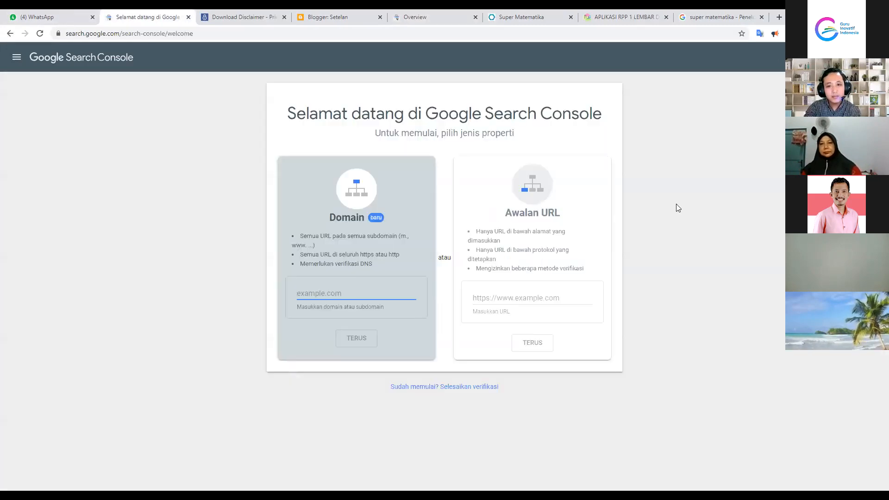
pyautogui.click(648, 176)
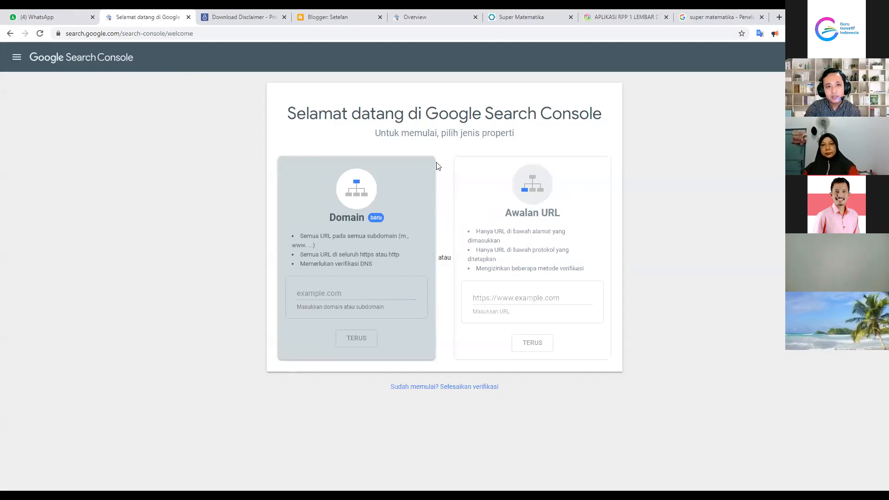
pyautogui.click(519, 14)
pyautogui.click(107, 34)
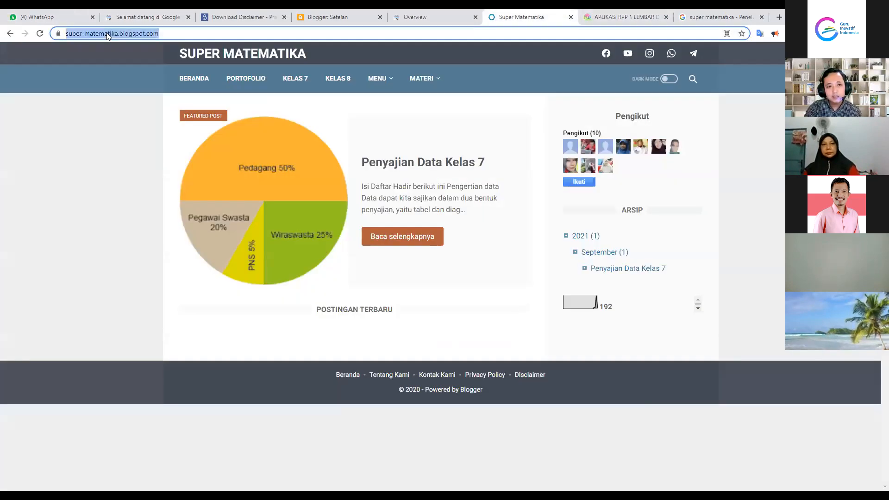
pyautogui.click(103, 129)
pyautogui.click(167, 32)
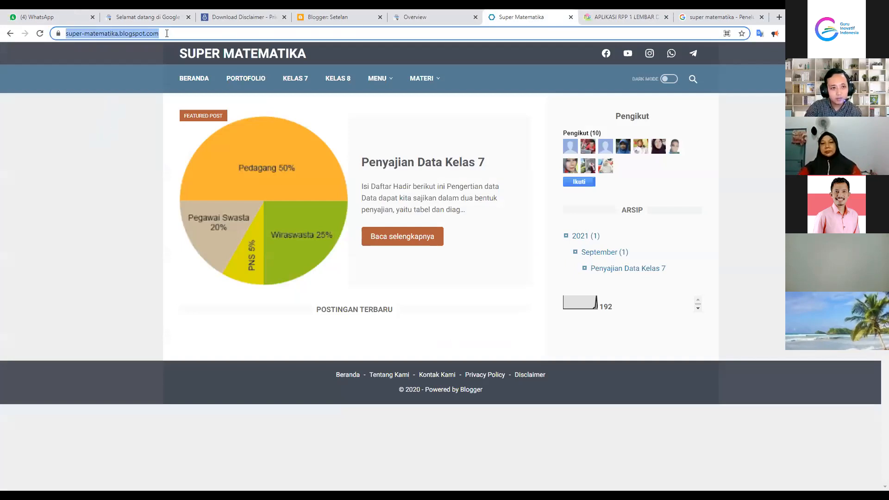
pyautogui.rightClick(117, 32)
pyautogui.click(146, 83)
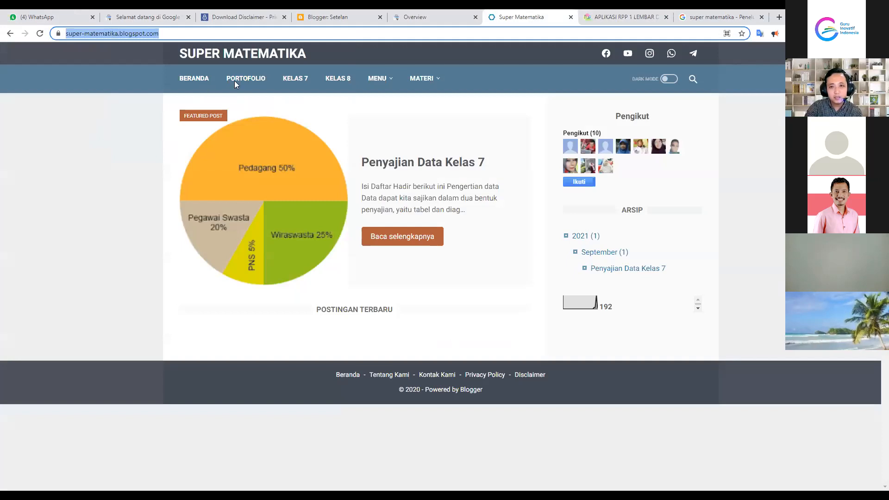
# Paste the blog address into the Search Console URL-prefix property field and continue
pyautogui.click(452, 14)
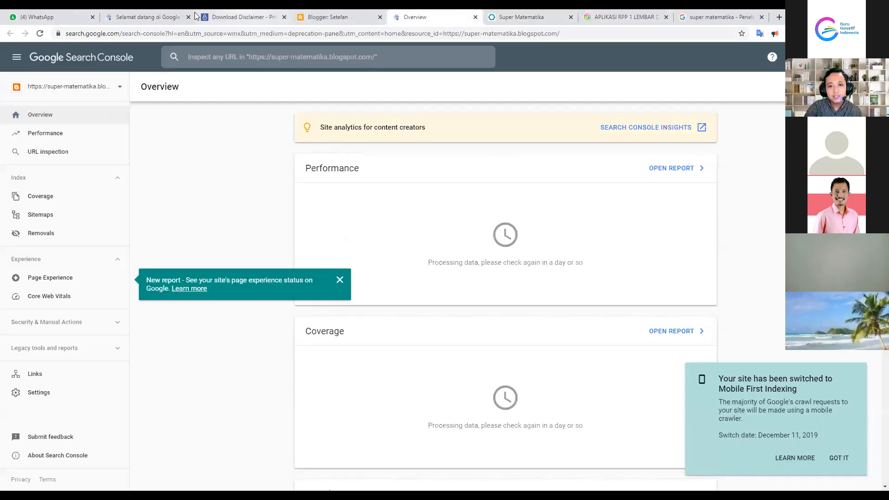
pyautogui.click(196, 17)
pyautogui.click(162, 15)
pyautogui.click(493, 305)
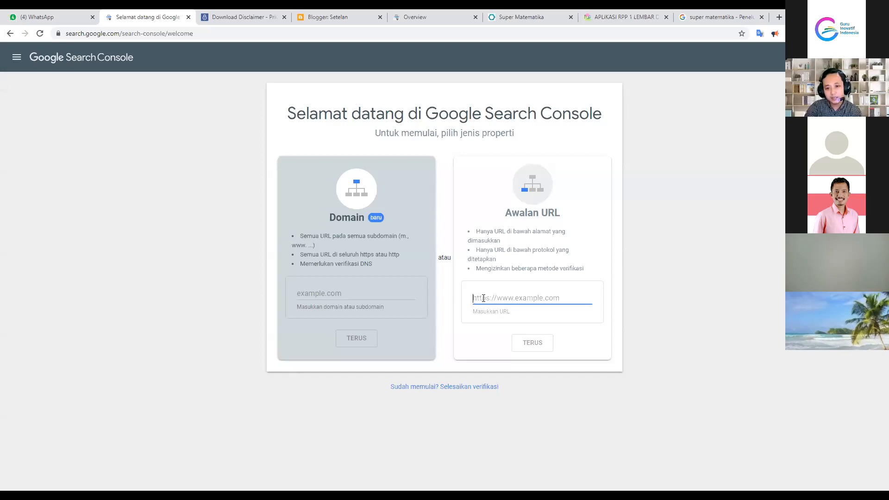
pyautogui.rightClick(483, 301)
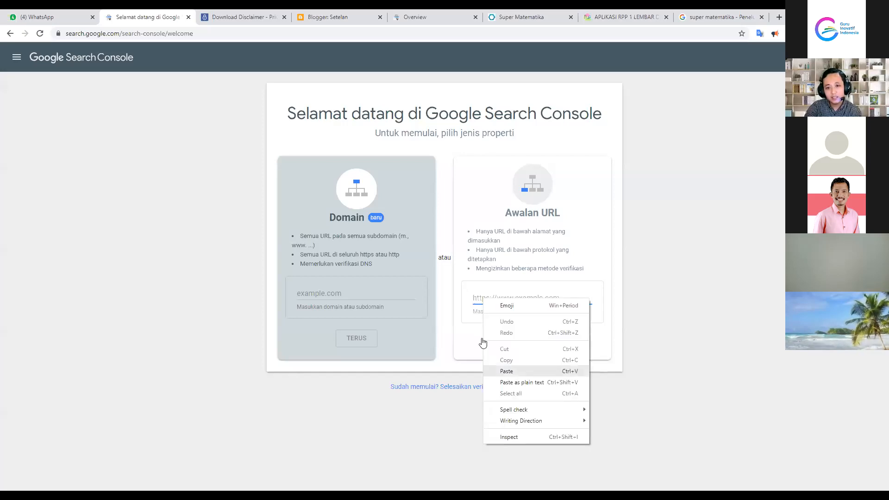
pyautogui.click(507, 370)
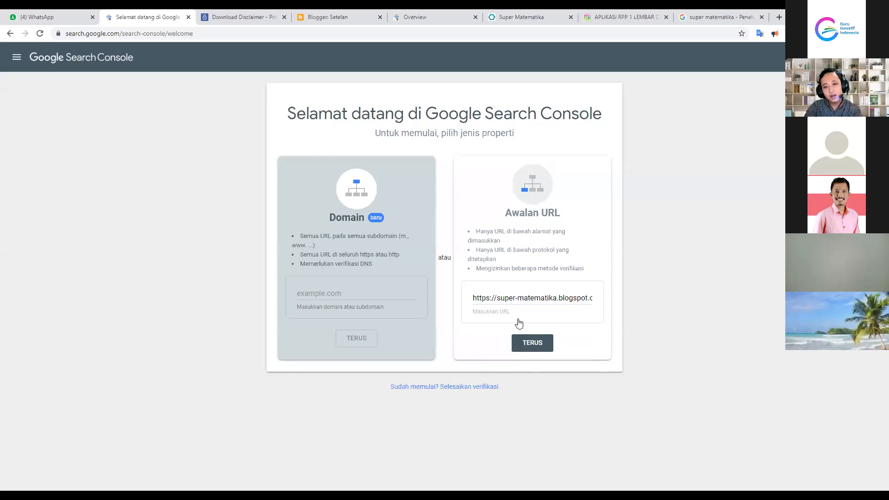
pyautogui.moveTo(474, 296); pyautogui.dragTo(605, 301)
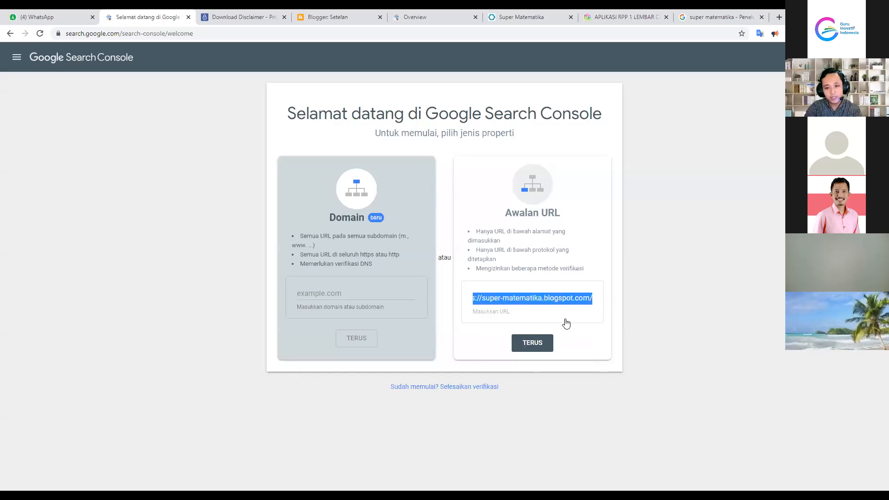
pyautogui.click(590, 341)
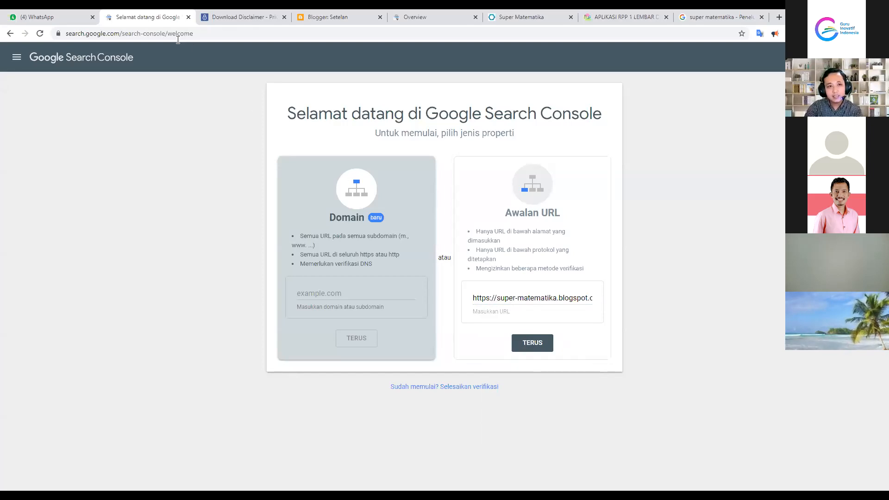
# Go to the blog's Search Console Overview and close the new page experience report popup
pyautogui.click(331, 17)
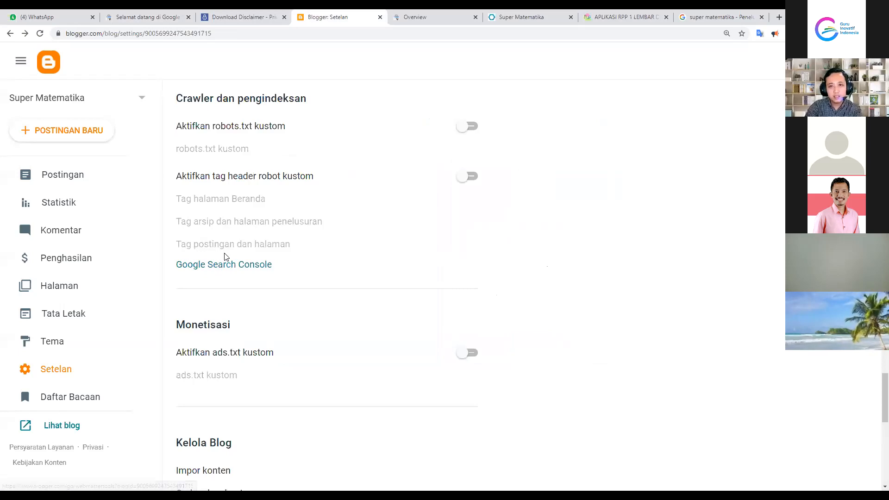
pyautogui.click(408, 17)
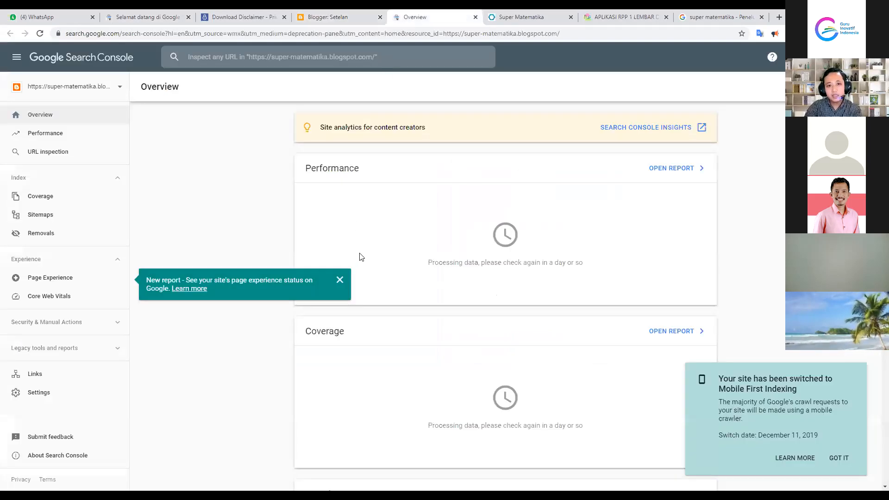
pyautogui.click(340, 280)
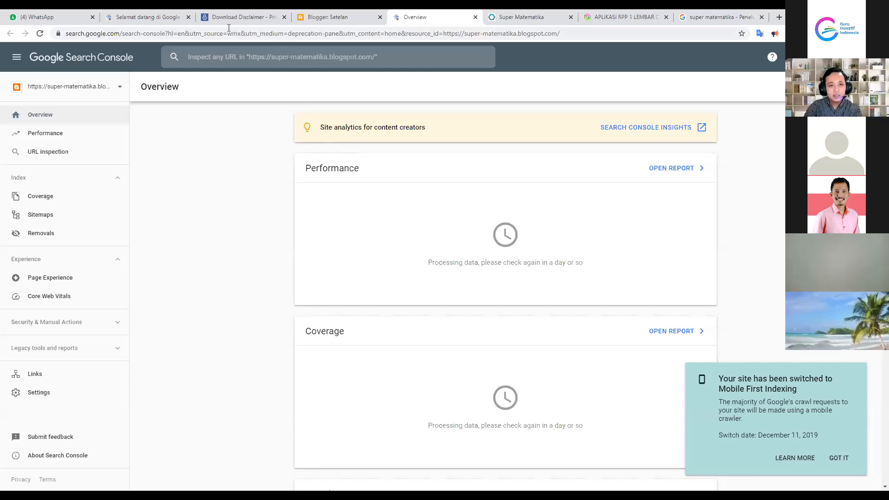
# Open the Penyajian Data Kelas 7 post on the live Super Matematika blog
pyautogui.click(521, 18)
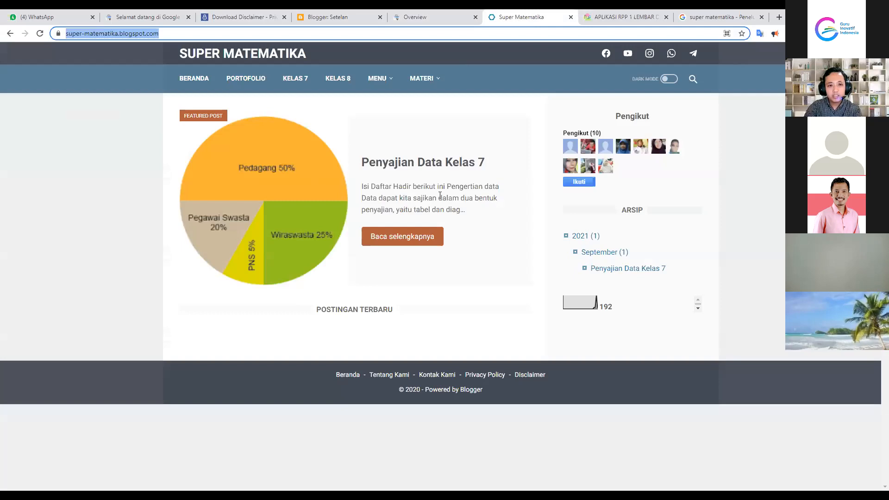
pyautogui.click(377, 167)
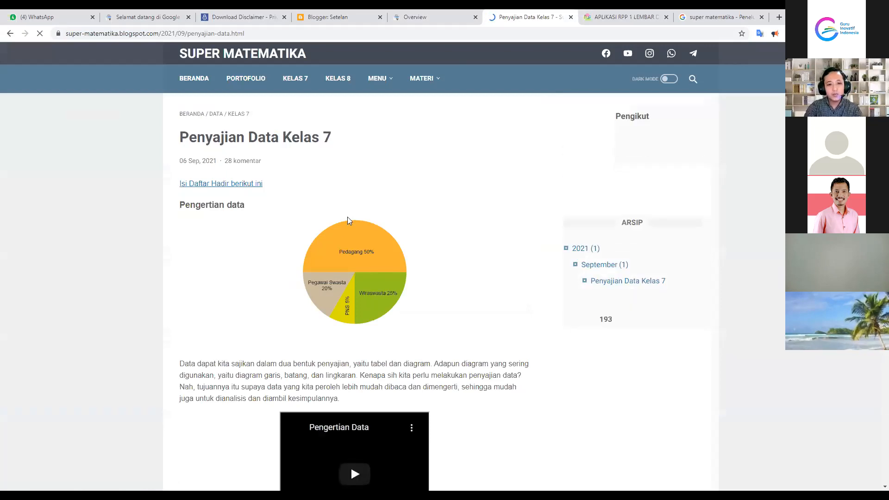
pyautogui.scroll(-6, 316, 314)
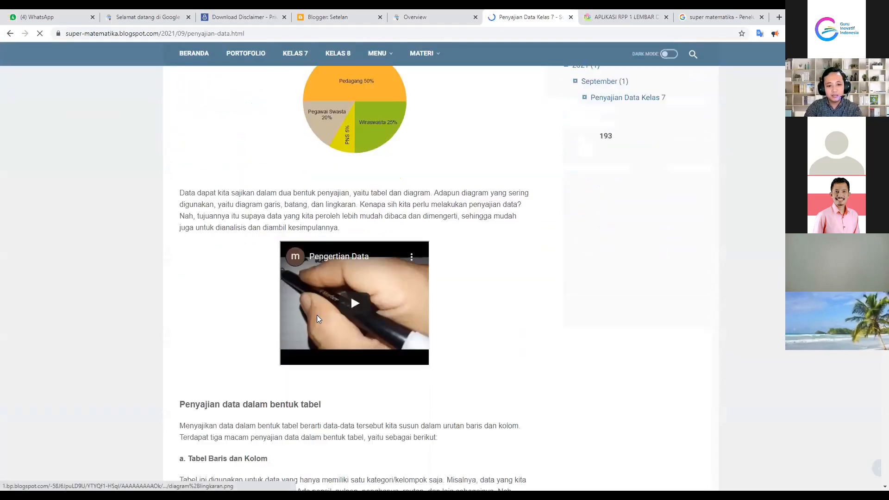
pyautogui.scroll(6, 317, 314)
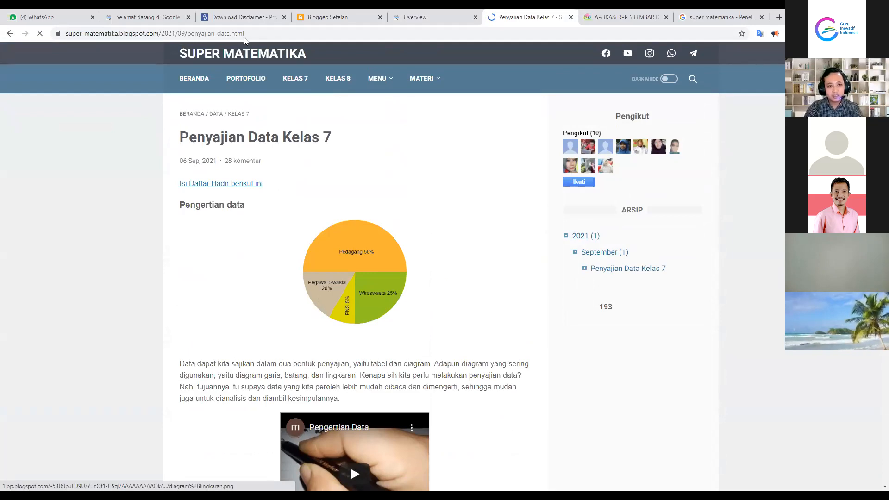
pyautogui.scroll(-9, 280, 231)
pyautogui.scroll(-13, 284, 248)
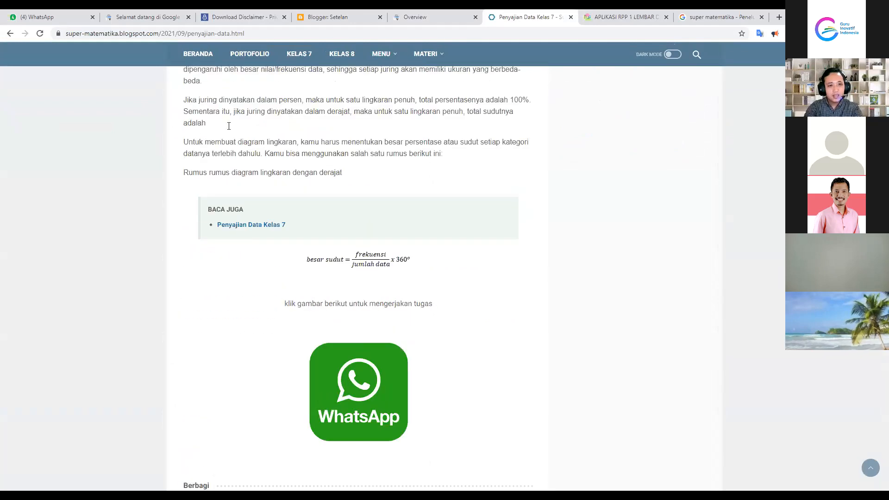
pyautogui.scroll(6, 239, 92)
pyautogui.scroll(17, 248, 54)
# Copy the post's web address and return to the Search Console overview
pyautogui.click(251, 33)
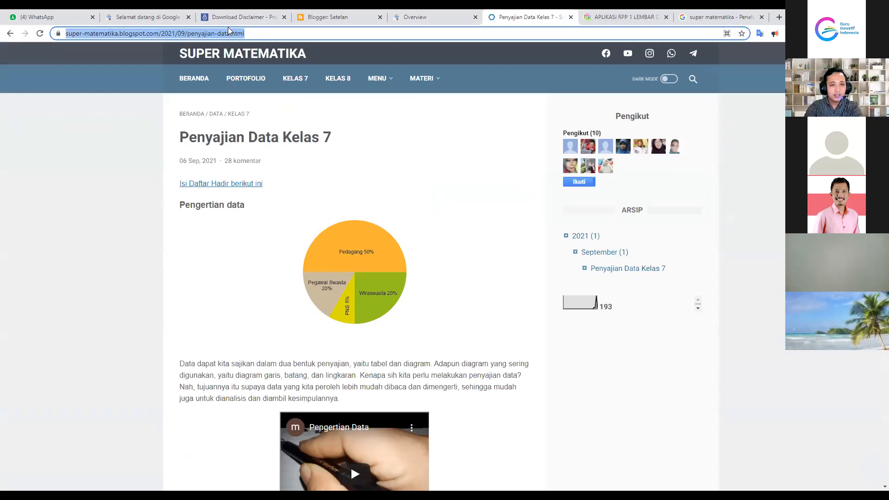
pyautogui.rightClick(230, 35)
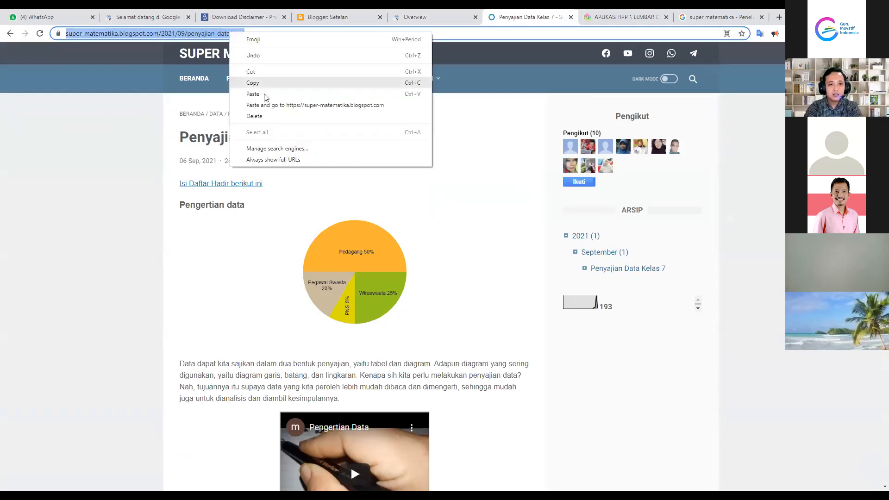
pyautogui.press('Escape')
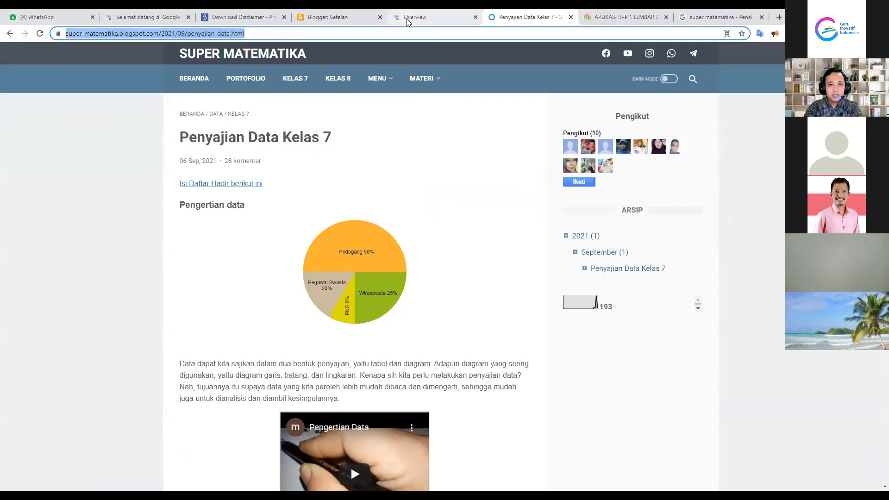
pyautogui.click(408, 19)
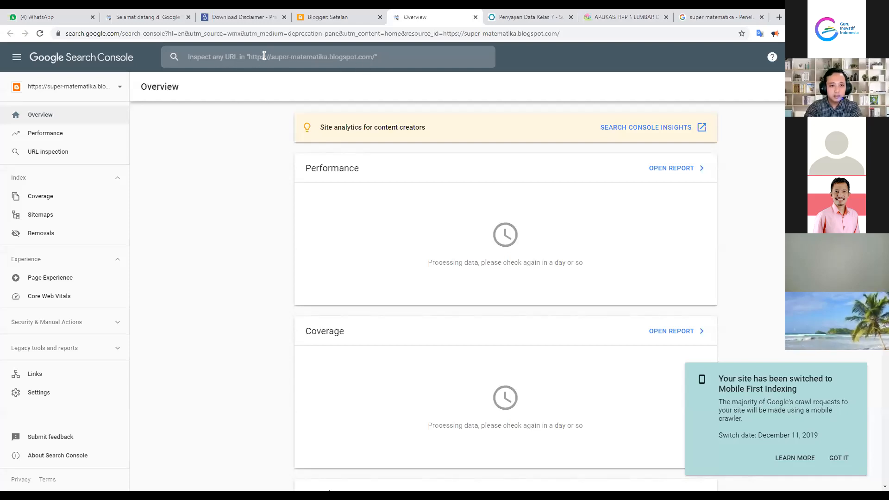
# Paste the Penyajian Data Kelas 7 post address into URL Inspection and run it
pyautogui.click(336, 56)
pyautogui.rightClick(335, 57)
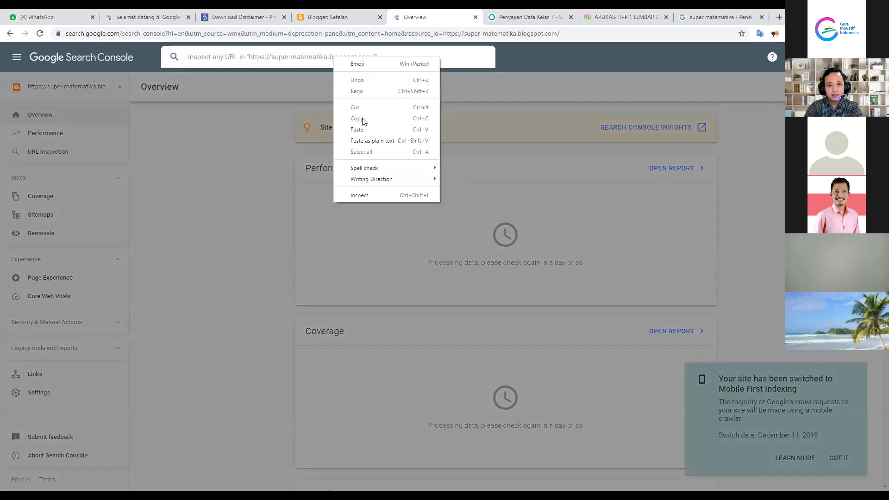
pyautogui.click(395, 129)
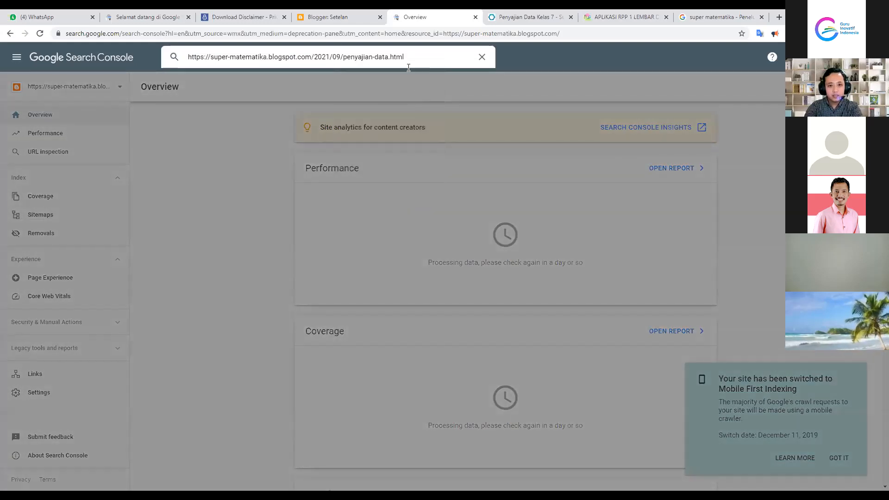
pyautogui.press('Return')
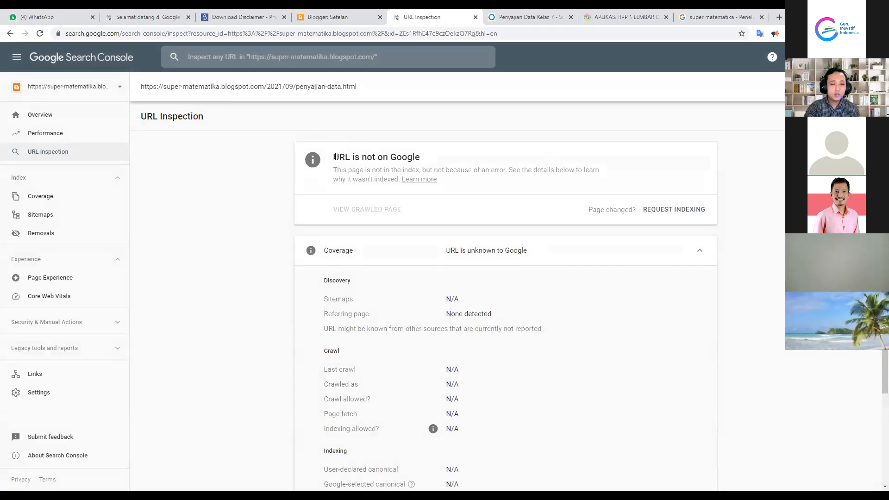
# Note the 'URL is not on Google' status and request indexing for the post
pyautogui.moveTo(334, 157); pyautogui.dragTo(428, 161)
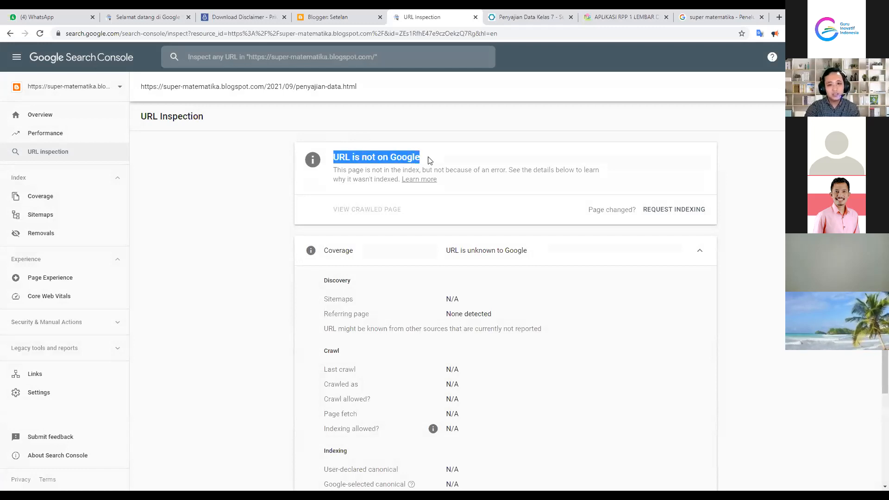
pyautogui.click(430, 161)
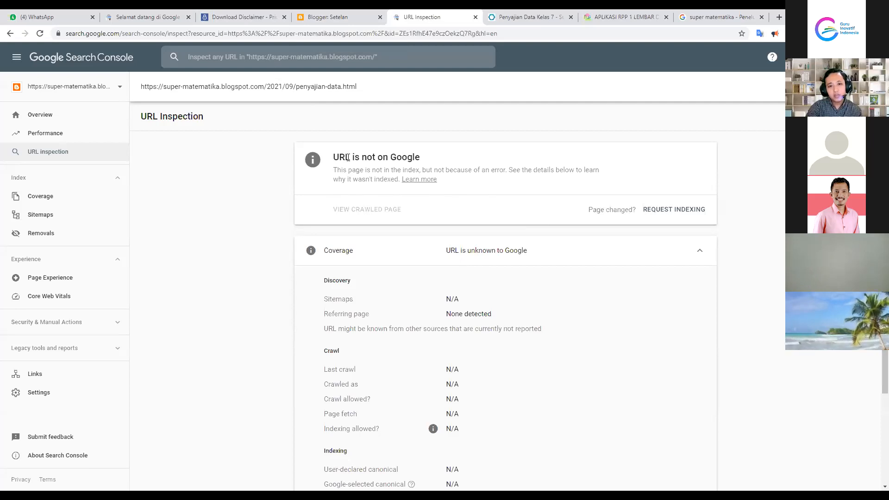
pyautogui.click(675, 209)
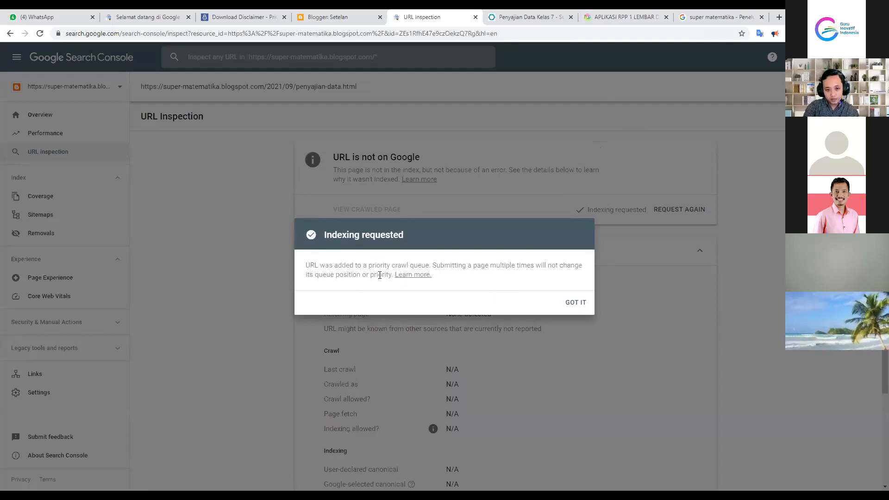
# Acknowledge the Indexing requested confirmation with GOT IT
pyautogui.click(569, 303)
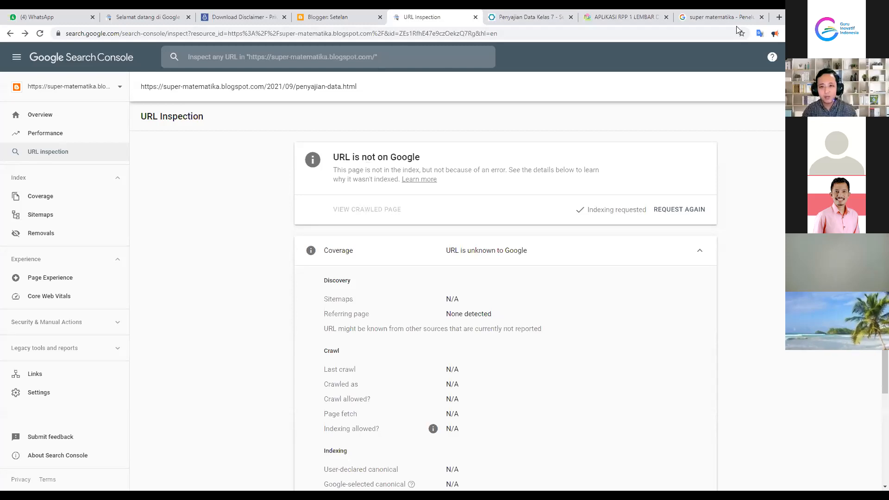
# Go back to the 'aplikasi rpp 1 lembar' results and replace the query with 'lkpd matematika smp'
pyautogui.click(633, 13)
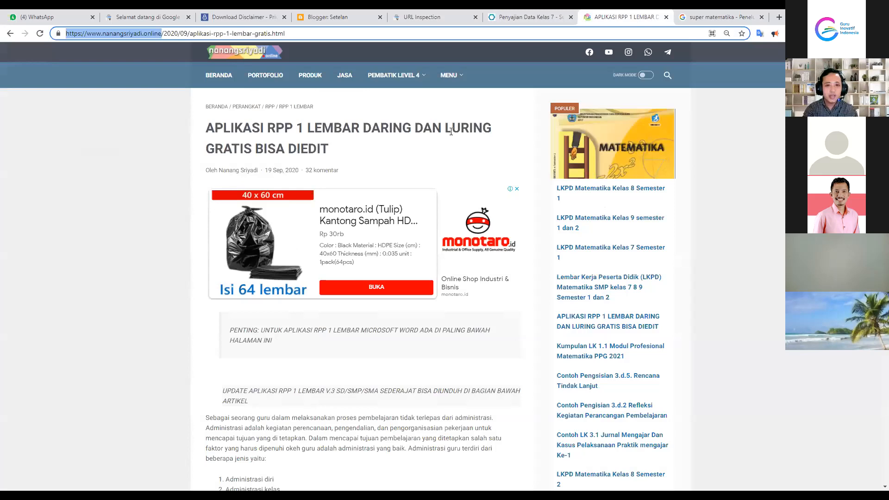
pyautogui.click(10, 34)
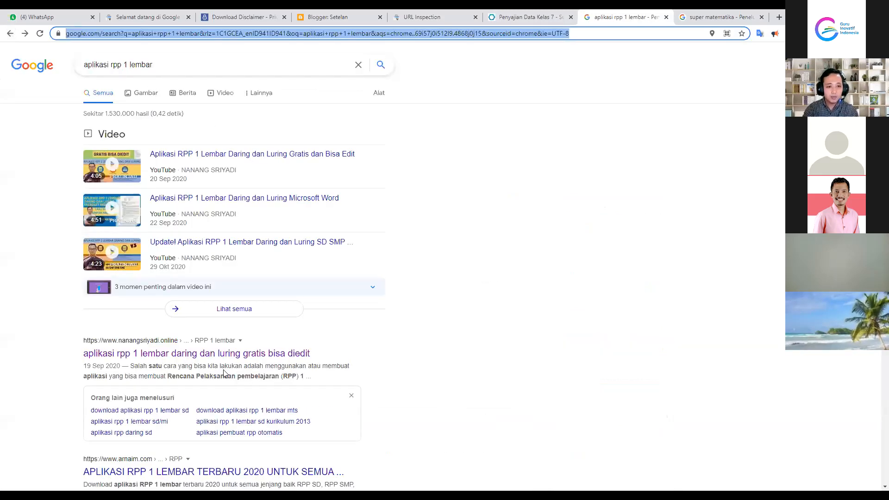
pyautogui.scroll(-2, 421, 314)
pyautogui.scroll(-1, 422, 315)
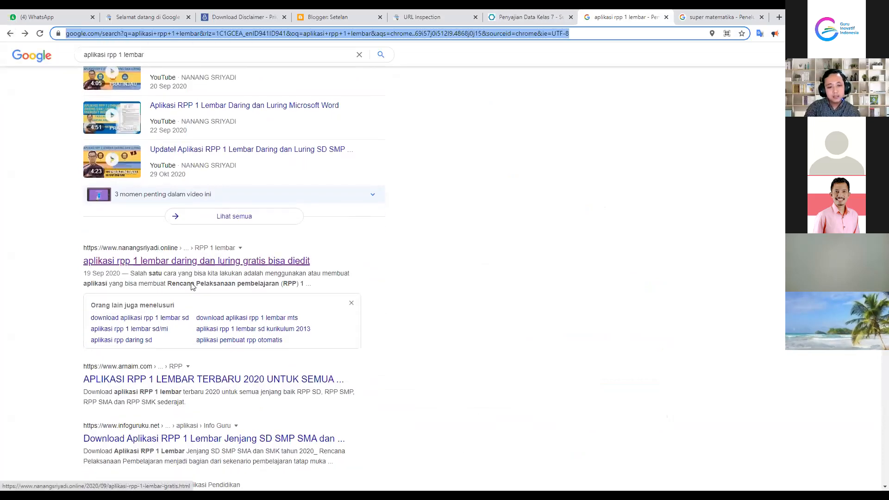
pyautogui.scroll(2, 129, 238)
pyautogui.moveTo(155, 65); pyautogui.dragTo(71, 71)
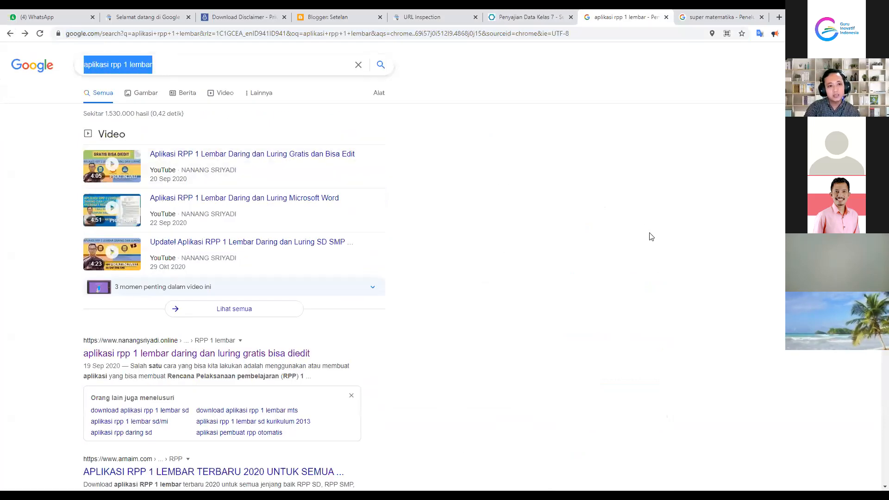
pyautogui.write('lkpd matematika smp')
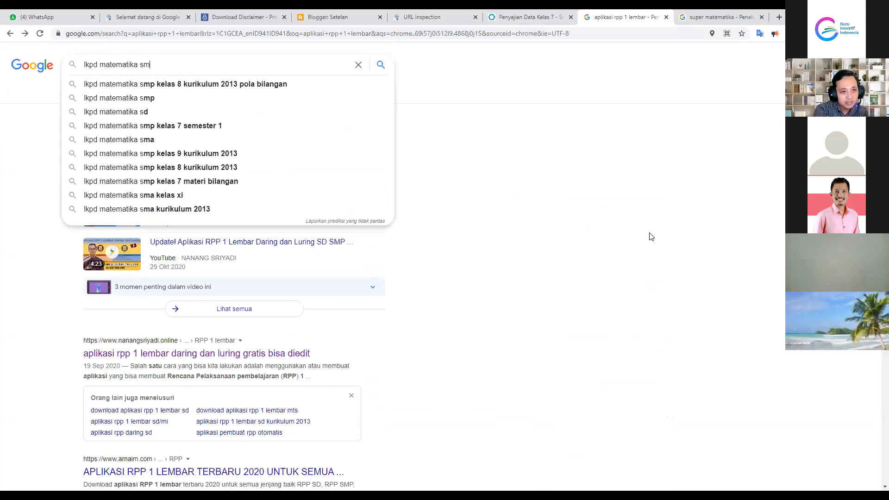
pyautogui.press('Return')
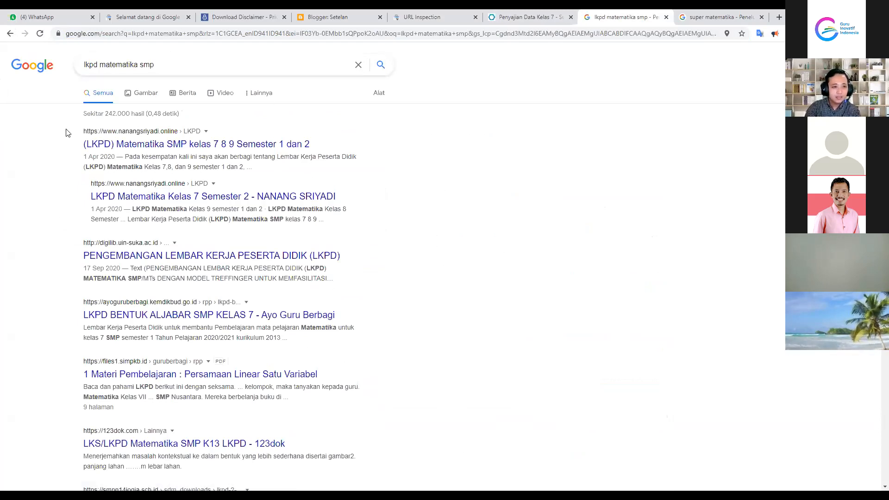
pyautogui.moveTo(66, 133); pyautogui.dragTo(169, 146)
pyautogui.moveTo(294, 195); pyautogui.dragTo(422, 200)
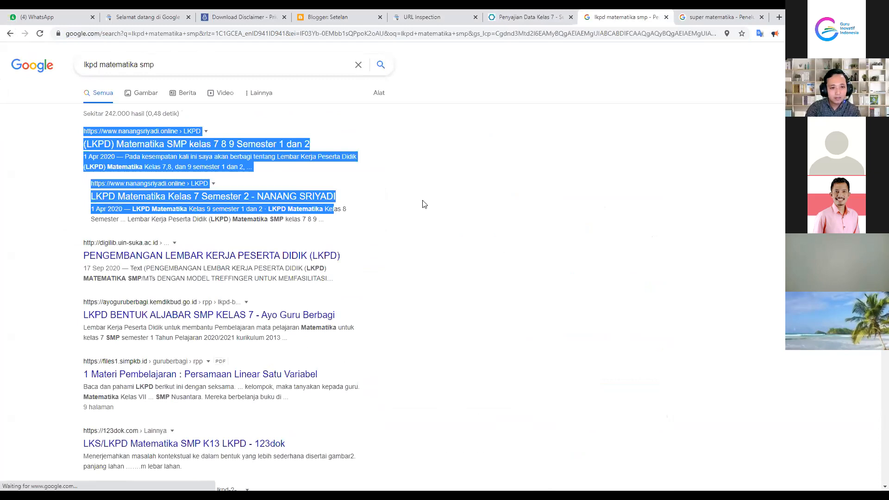
pyautogui.click(435, 198)
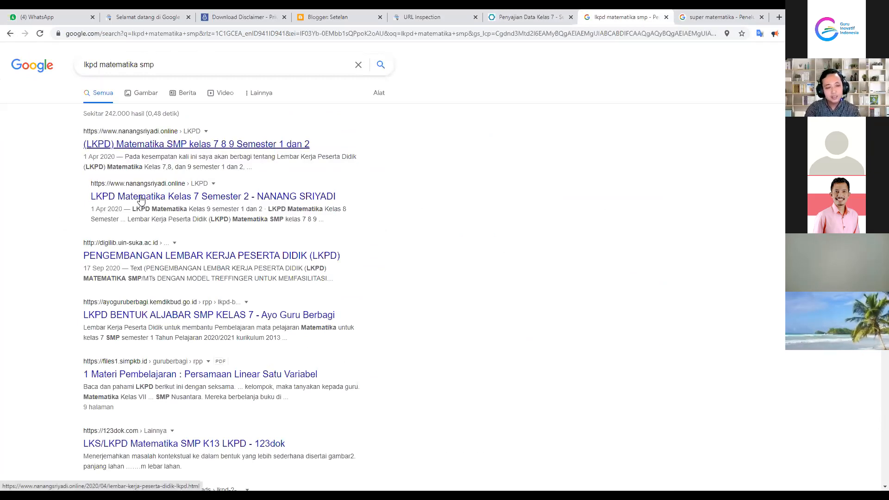
pyautogui.moveTo(85, 139); pyautogui.dragTo(207, 139)
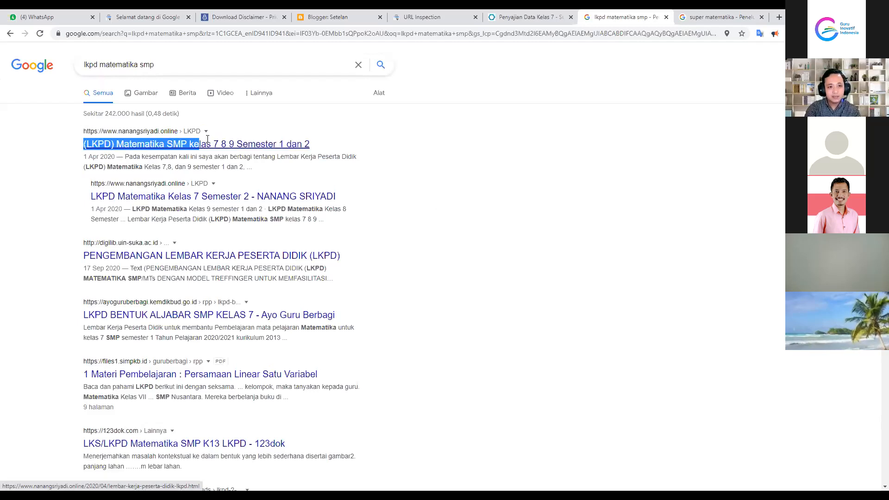
pyautogui.click(451, 200)
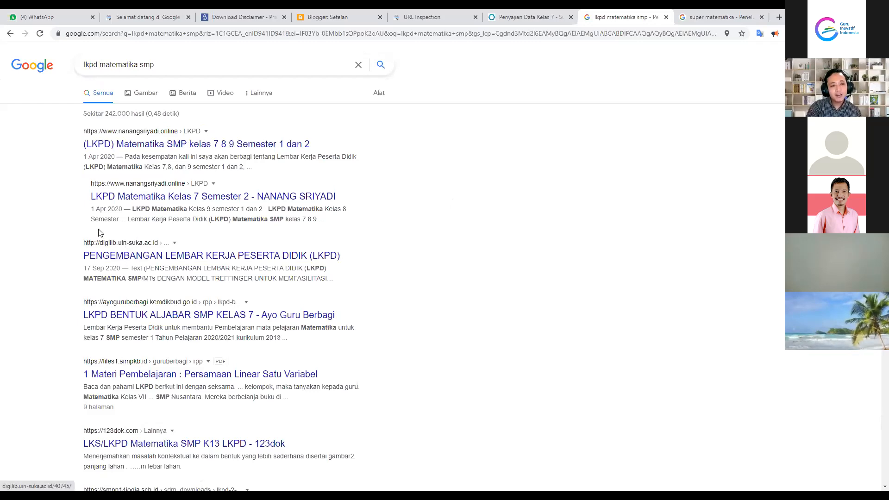
pyautogui.scroll(-10, 99, 233)
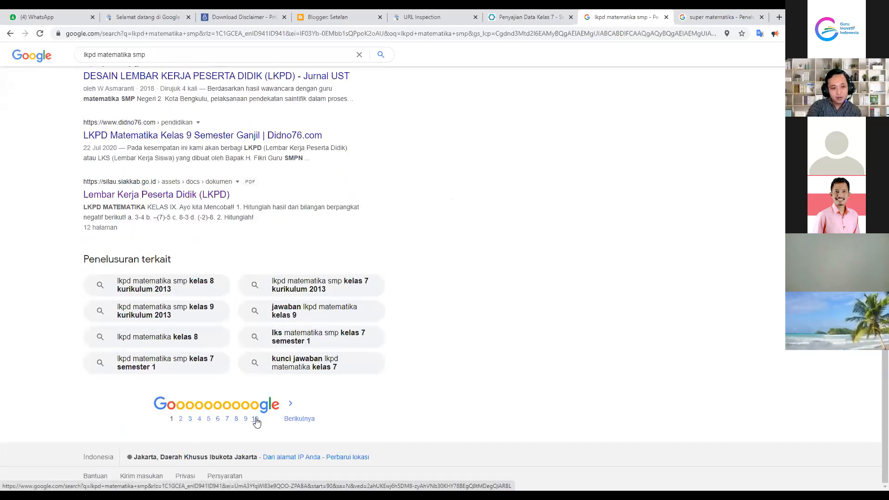
pyautogui.scroll(1, 197, 347)
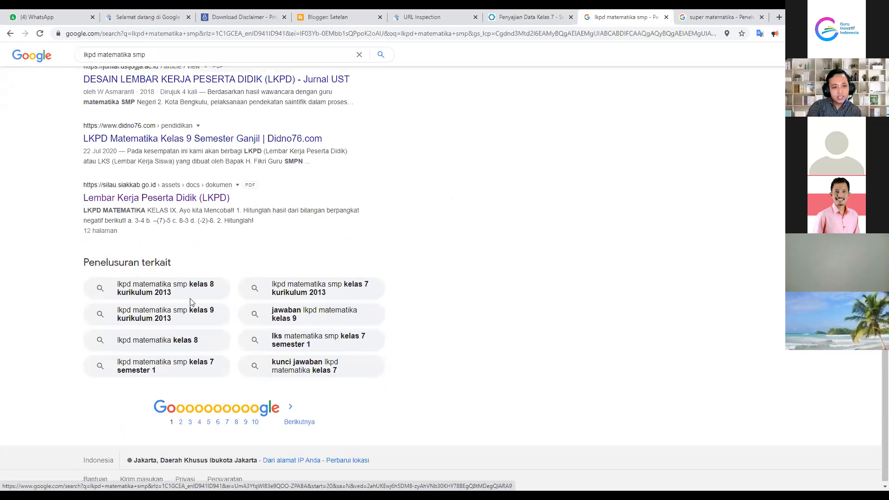
pyautogui.moveTo(153, 55); pyautogui.dragTo(72, 69)
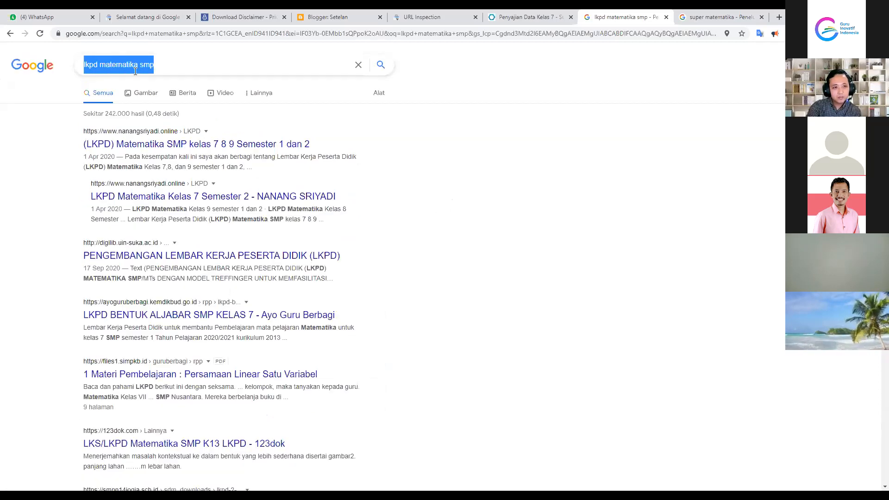
pyautogui.click(181, 64)
pyautogui.click(528, 259)
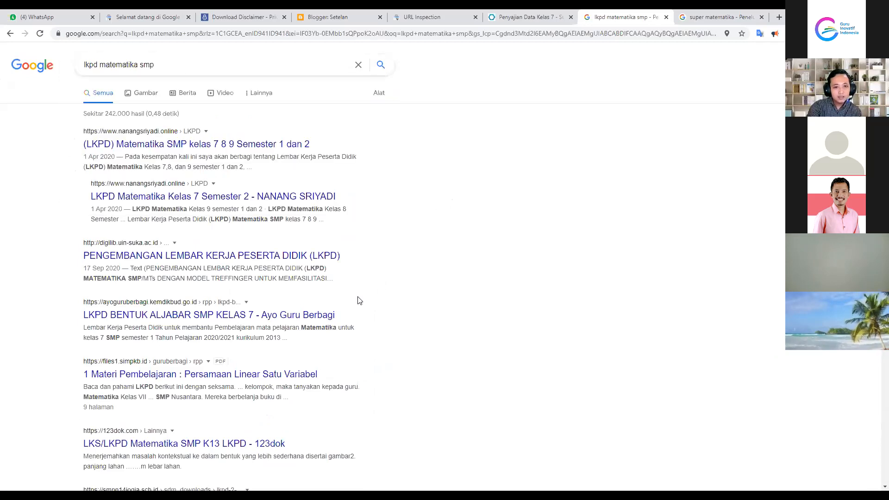
pyautogui.scroll(-10, 185, 445)
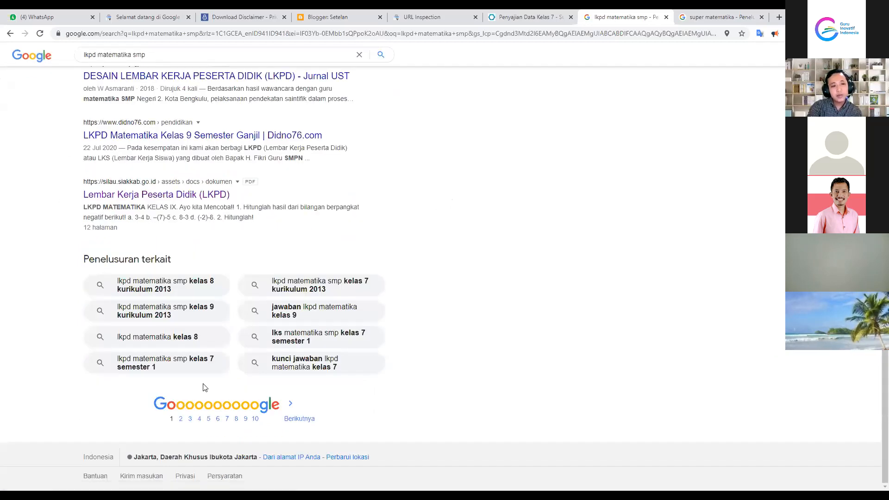
pyautogui.scroll(6, 248, 324)
pyautogui.scroll(5, 248, 325)
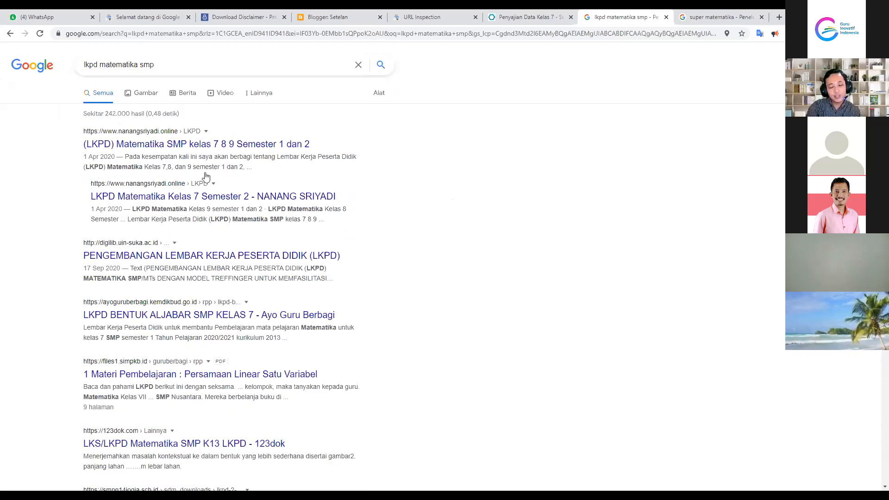
pyautogui.scroll(-8, 178, 416)
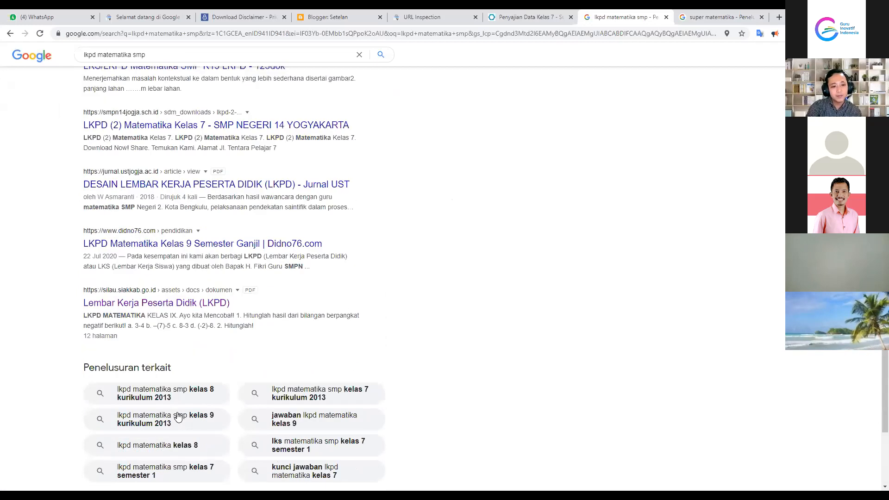
pyautogui.scroll(-3, 183, 414)
pyautogui.click(179, 419)
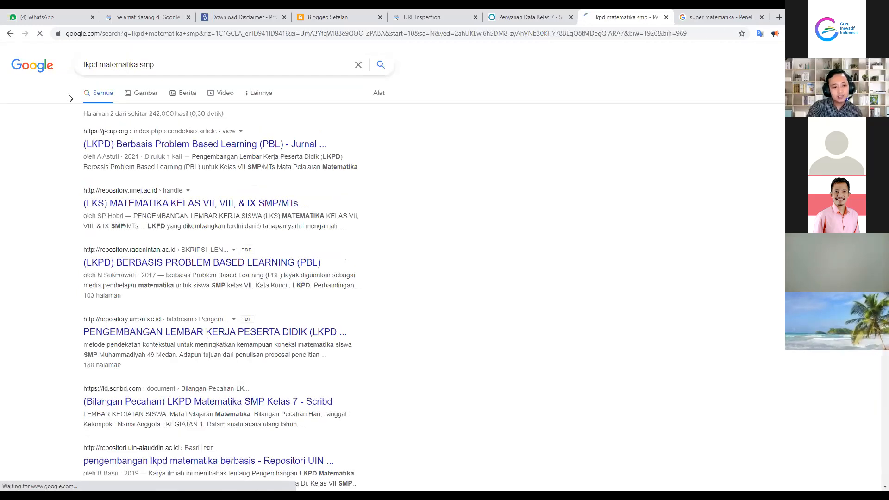
pyautogui.click(10, 34)
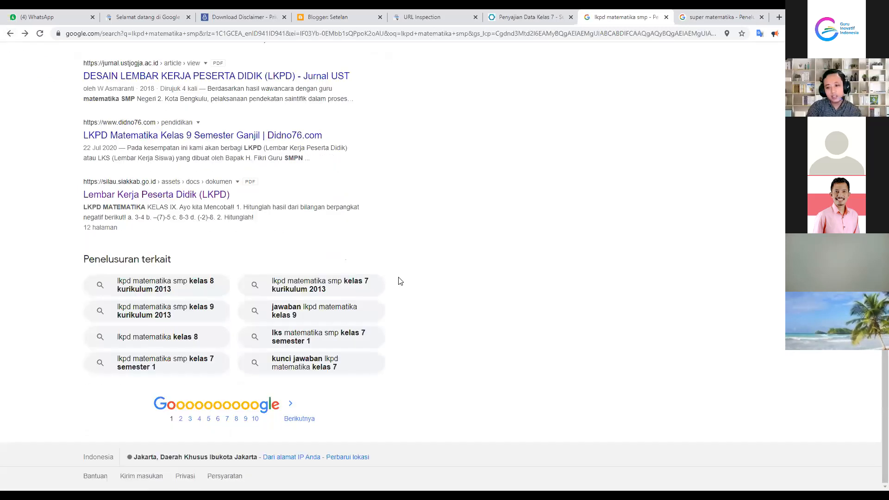
pyautogui.scroll(15, 397, 279)
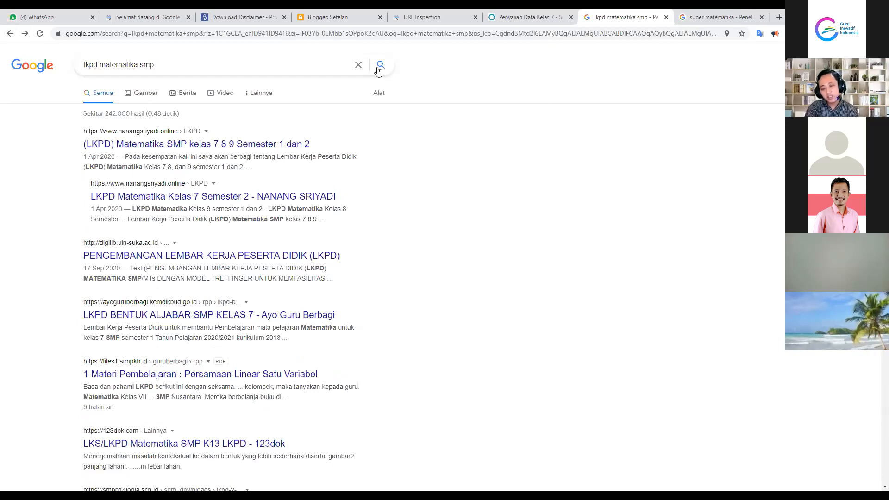
# Switch to the Blogger tab showing the Super Matematika posts list
pyautogui.click(334, 16)
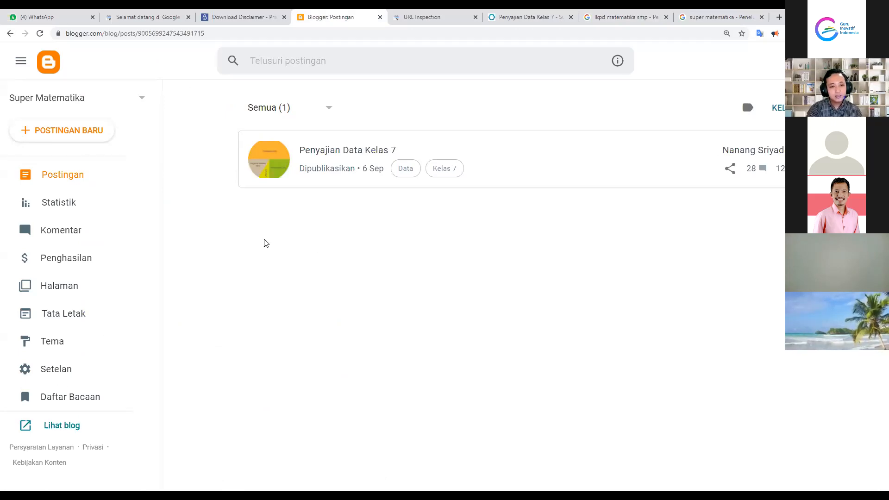
# Review the search-engine visibility setting on the Settings page
pyautogui.scroll(-3, 266, 222)
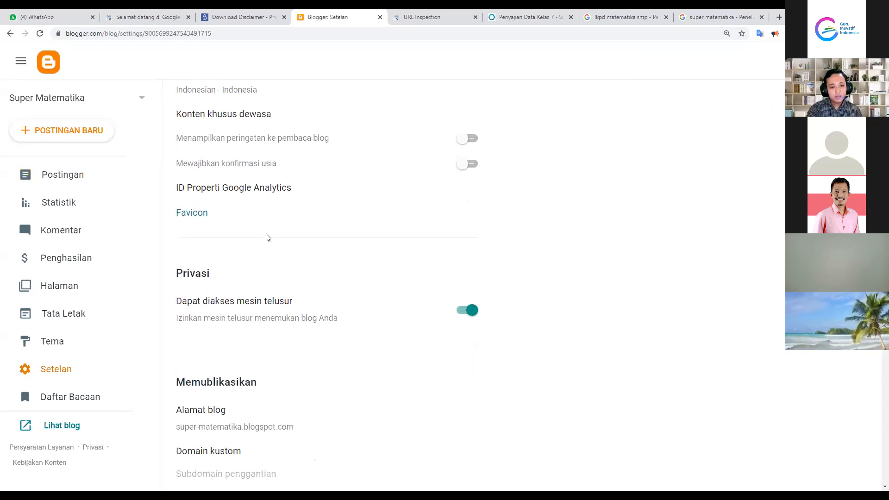
pyautogui.moveTo(201, 213); pyautogui.dragTo(298, 207)
pyautogui.click(296, 210)
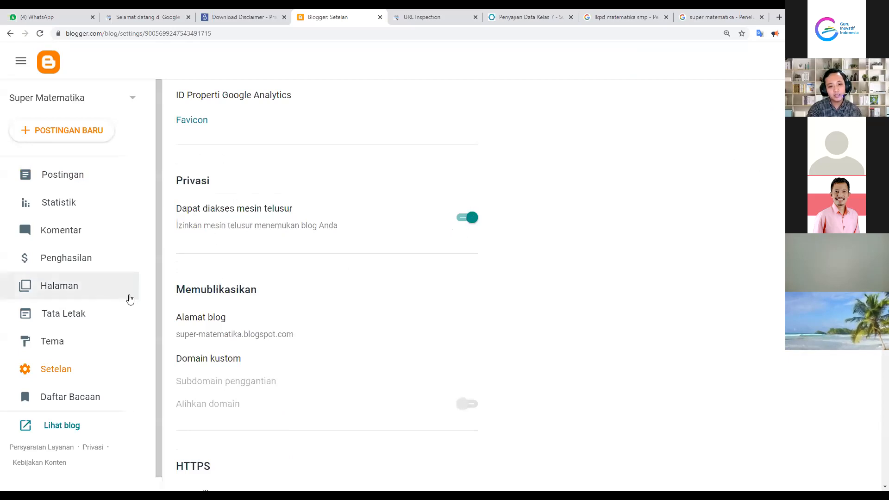
# Scroll further to review the search description setting and the remaining sections
pyautogui.scroll(-15, 277, 301)
pyautogui.scroll(-17, 273, 303)
pyautogui.scroll(-5, 279, 297)
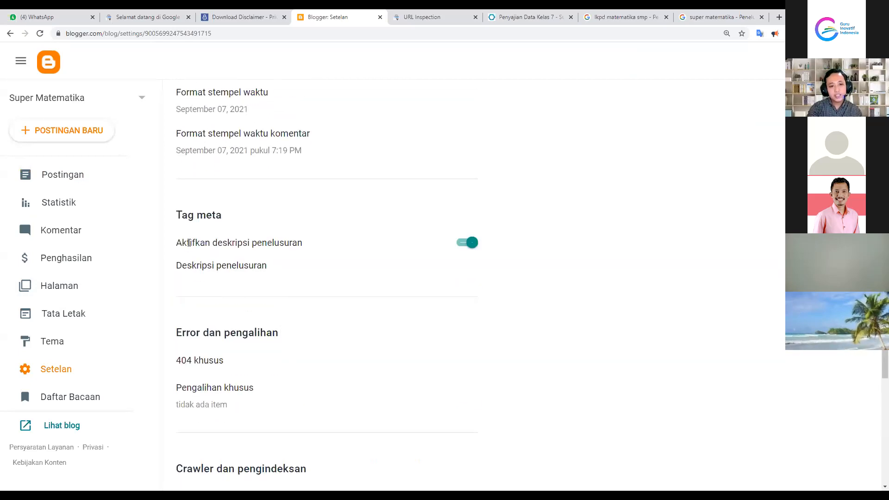
pyautogui.moveTo(176, 242); pyautogui.dragTo(307, 246)
pyautogui.click(308, 246)
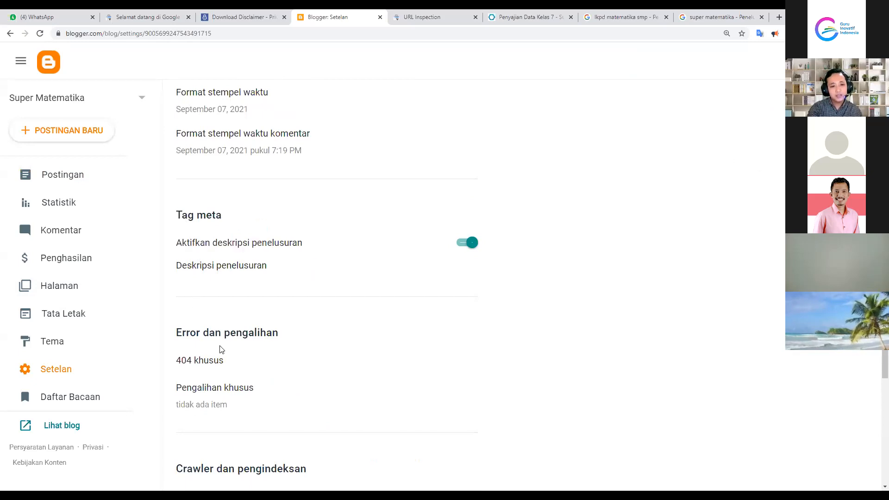
pyautogui.scroll(-3, 223, 351)
pyautogui.scroll(-6, 238, 370)
pyautogui.scroll(10, 237, 371)
pyautogui.scroll(15, 238, 374)
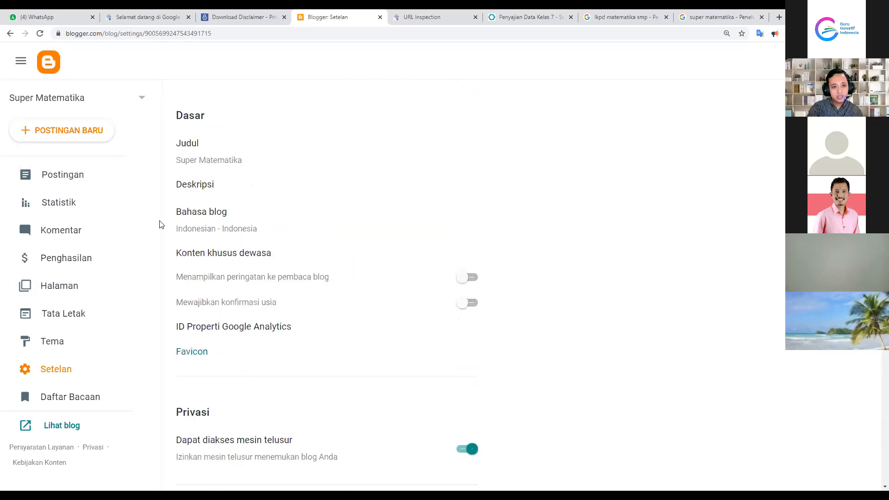
pyautogui.scroll(-1, 254, 368)
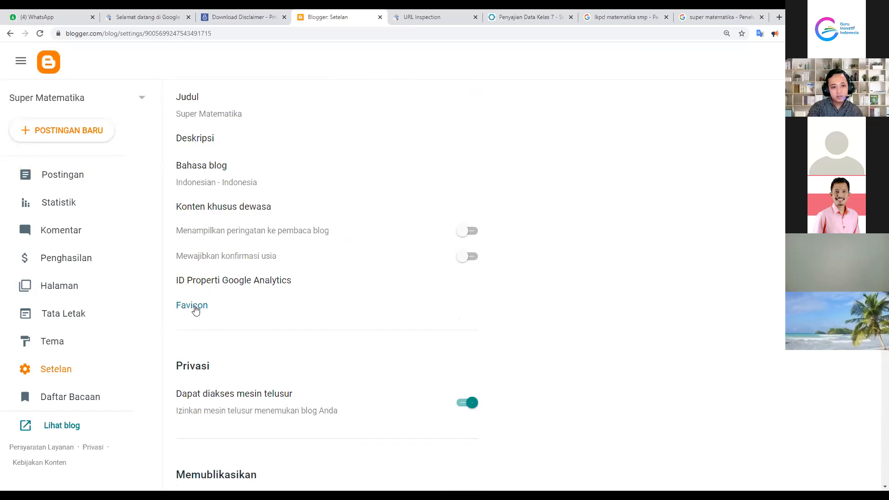
# Load the nanangsriyadi.online website in a browser tab
pyautogui.click(521, 13)
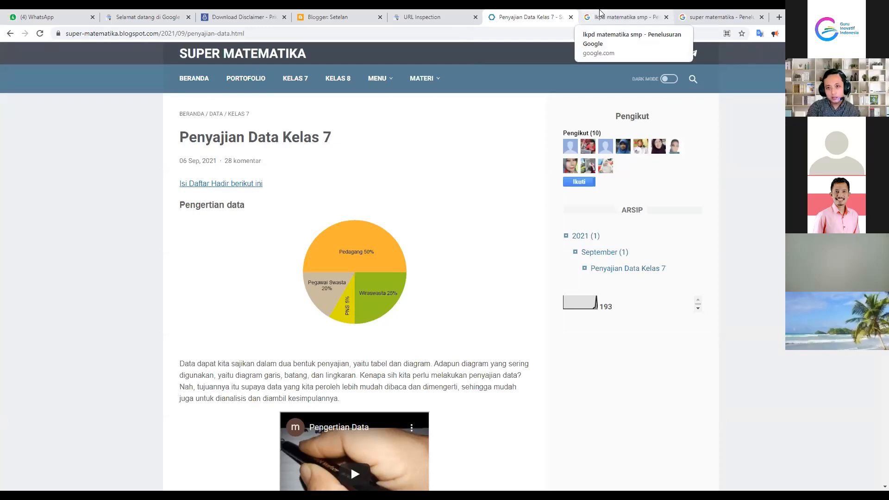
pyautogui.hotkey('ctrl', 'Tab')
pyautogui.click(247, 30)
pyautogui.write('nanangsriyadi.online')
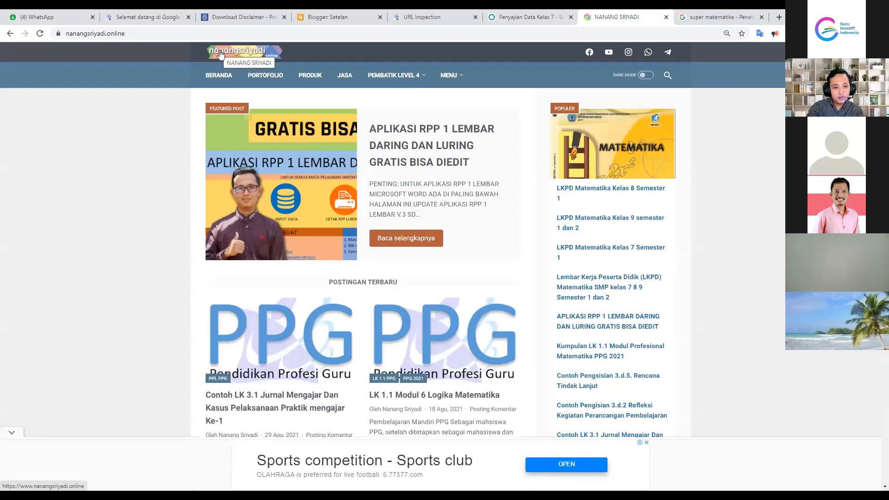
# Save the site's logo image as nanangsriyadi.png and return to Blogger Settings
pyautogui.rightClick(220, 50)
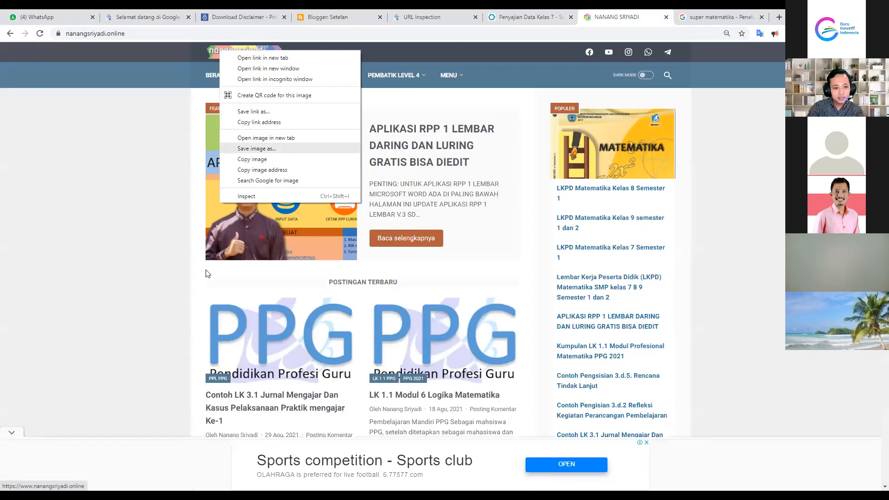
pyautogui.press('Return')
pyautogui.click(816, 479)
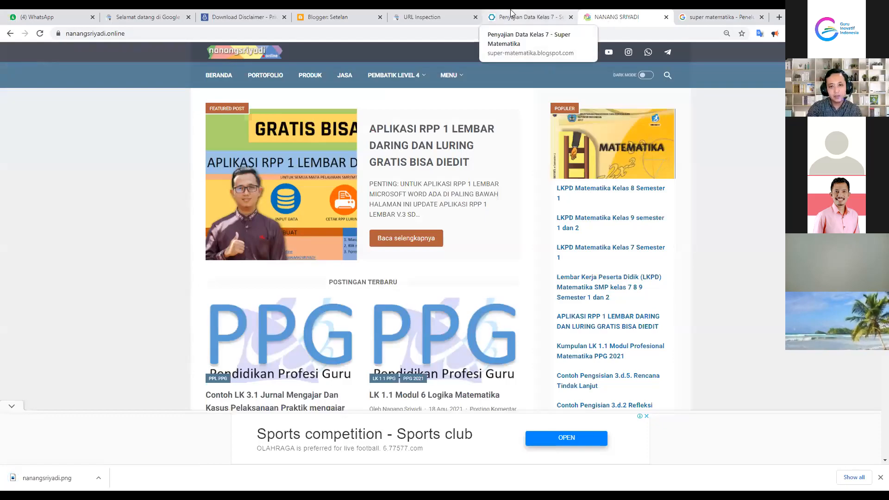
pyautogui.click(330, 14)
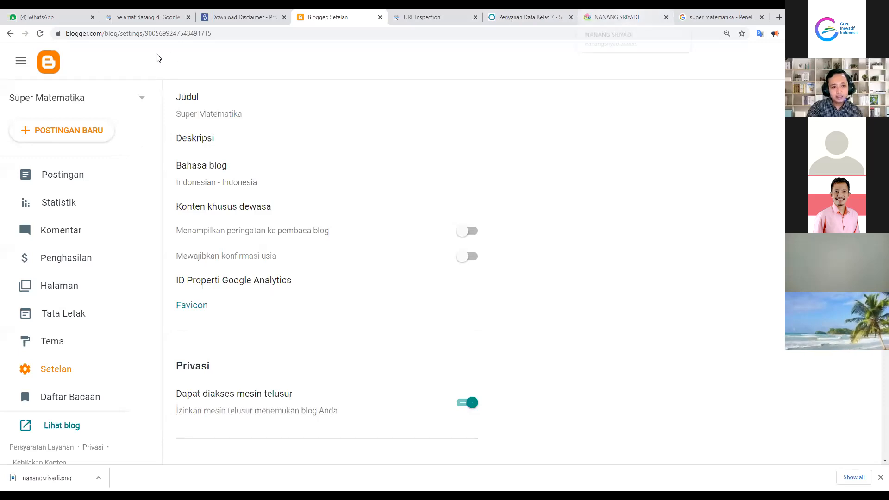
# Glance at the live post, then open Tata Letak for Super Matematika in Blogger
pyautogui.click(528, 17)
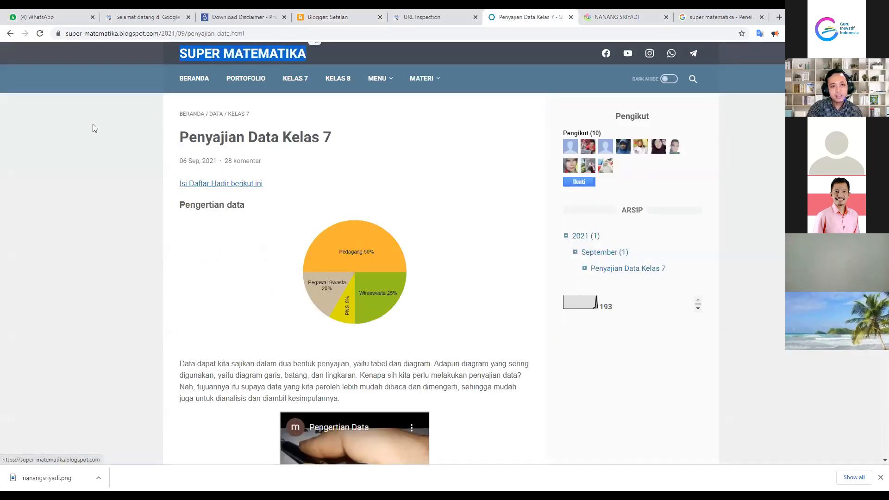
pyautogui.click(339, 15)
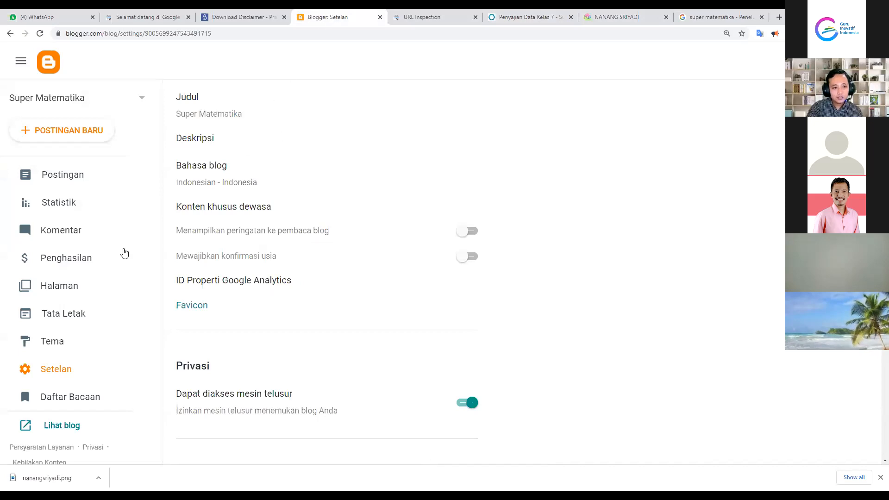
pyautogui.click(68, 317)
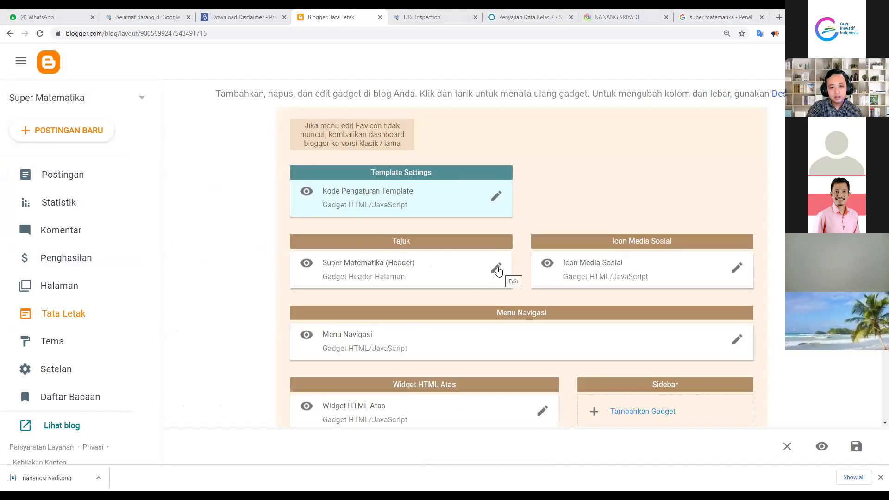
# Upload nanangsriyadi.png as the header image, set 'Selain judul dan deskripsi', and save
pyautogui.click(496, 270)
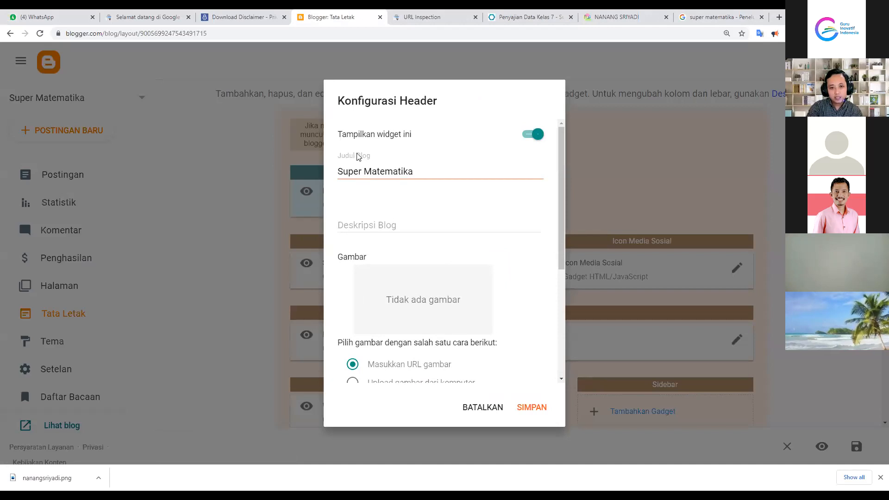
pyautogui.click(370, 220)
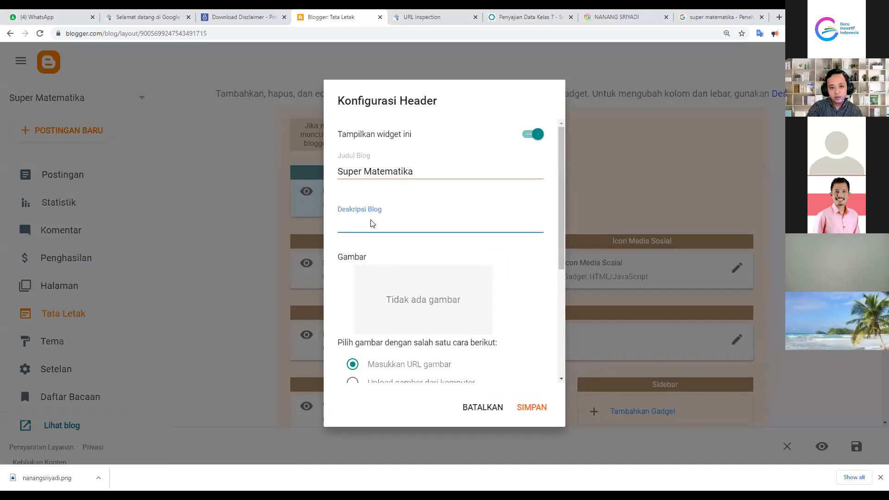
pyautogui.scroll(-2, 404, 280)
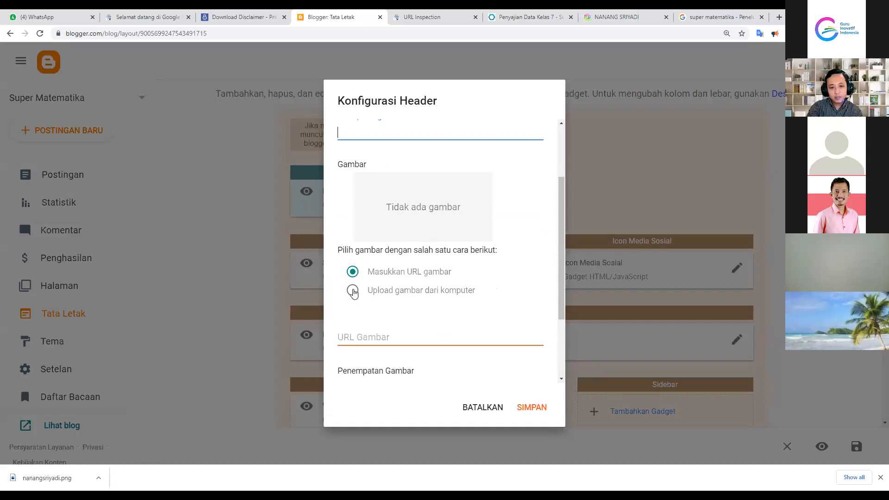
pyautogui.click(353, 290)
pyautogui.click(356, 316)
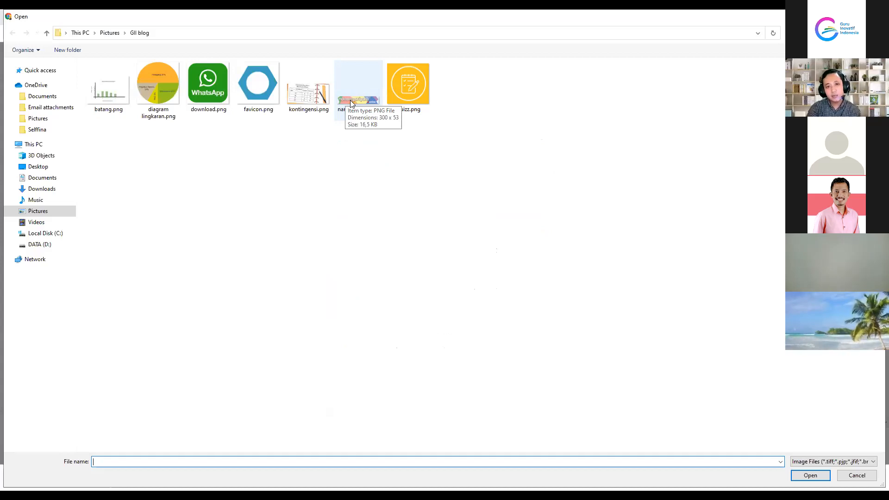
pyautogui.doubleClick(351, 100)
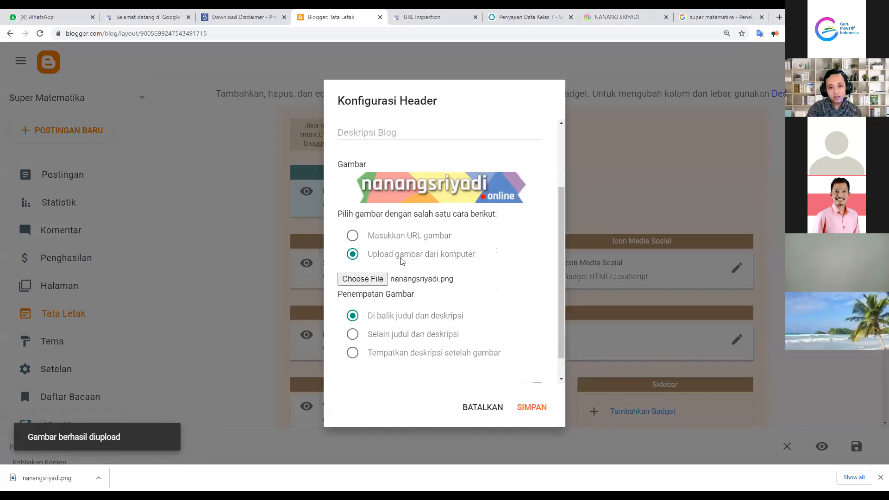
pyautogui.scroll(-1, 401, 262)
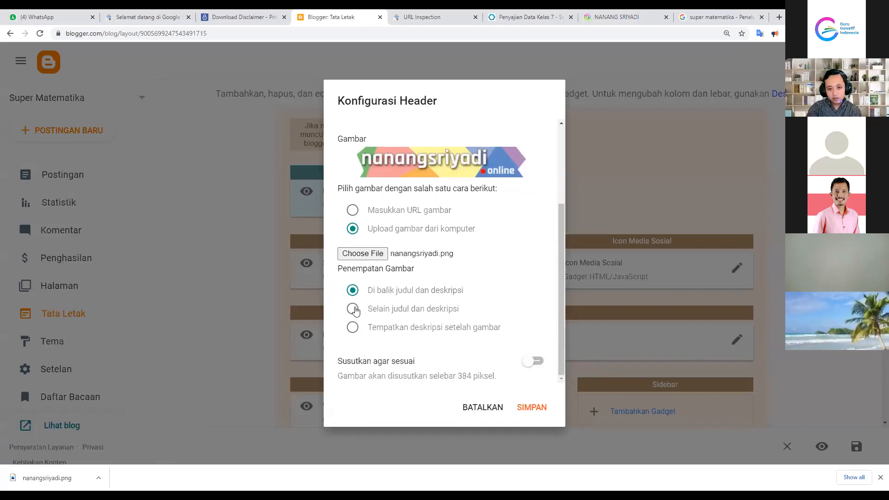
pyautogui.click(353, 311)
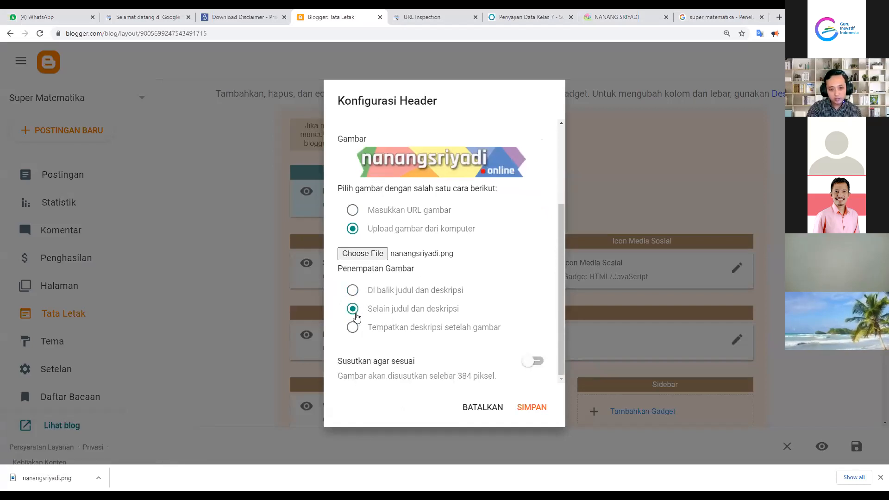
pyautogui.click(528, 407)
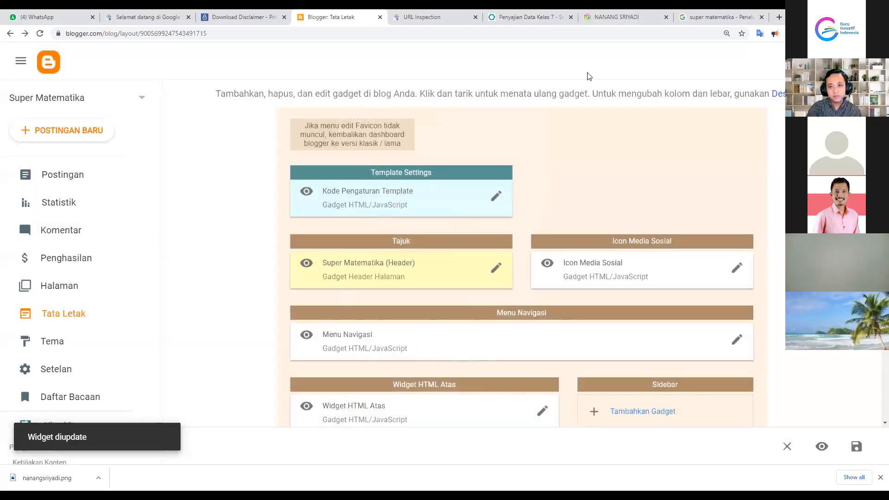
pyautogui.click(528, 19)
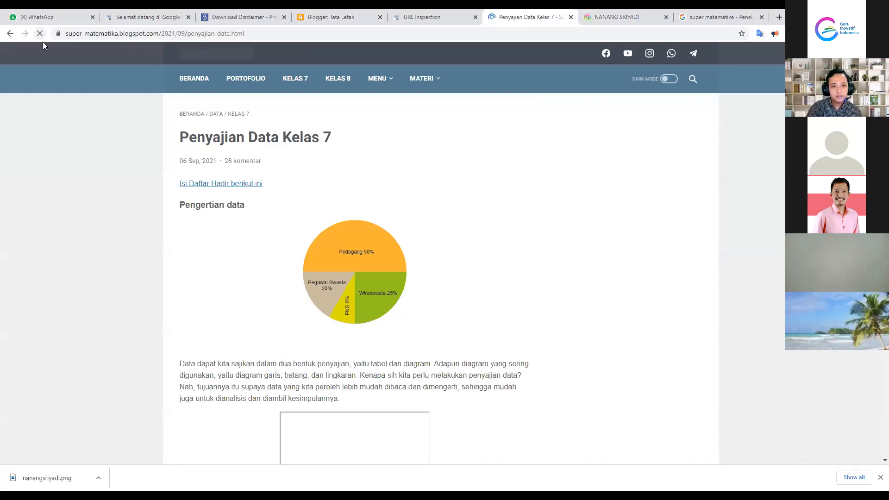
pyautogui.scroll(-1, 278, 175)
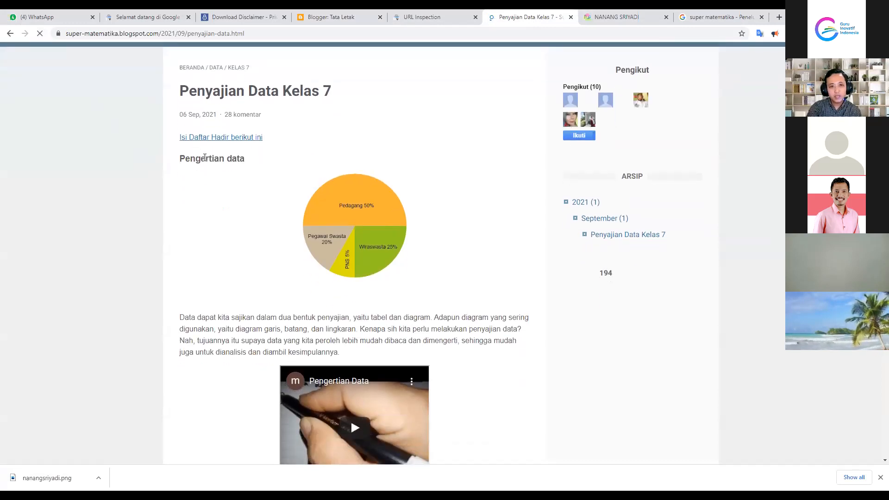
pyautogui.scroll(1, 204, 157)
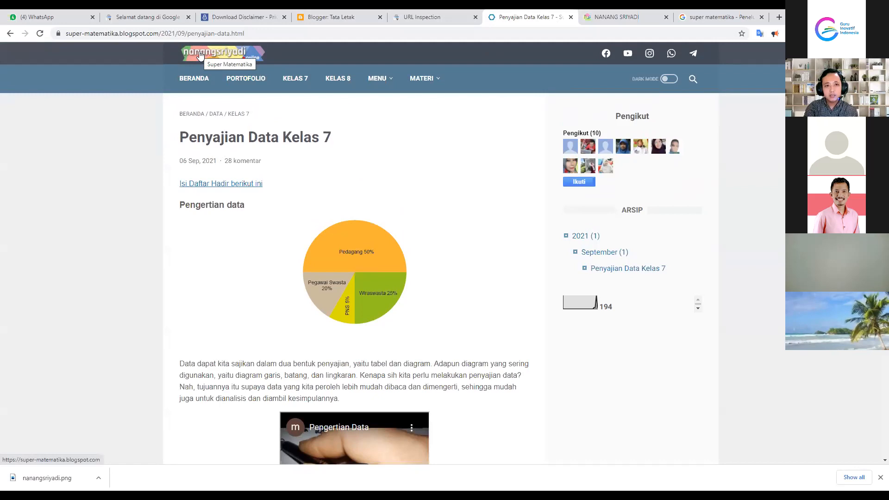
pyautogui.click(330, 13)
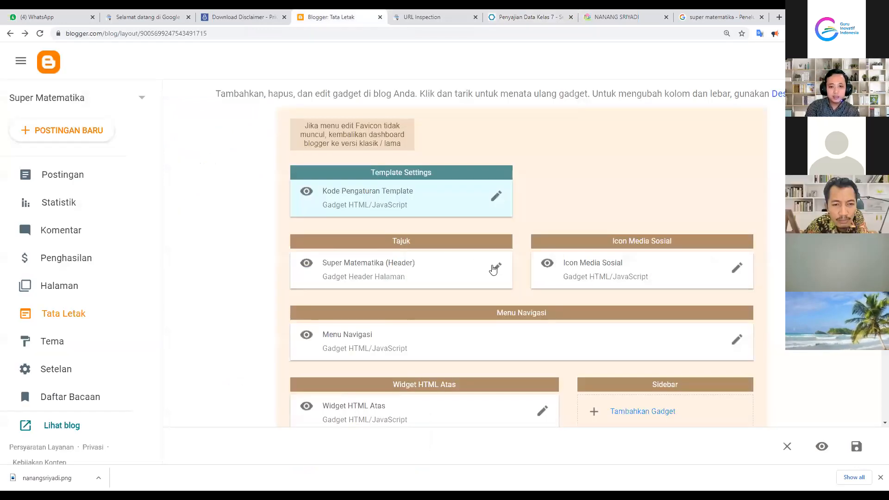
# Set the header to 'Di balik judul dan deskripsi', clear its image URL, save, and check the live post
pyautogui.click(495, 268)
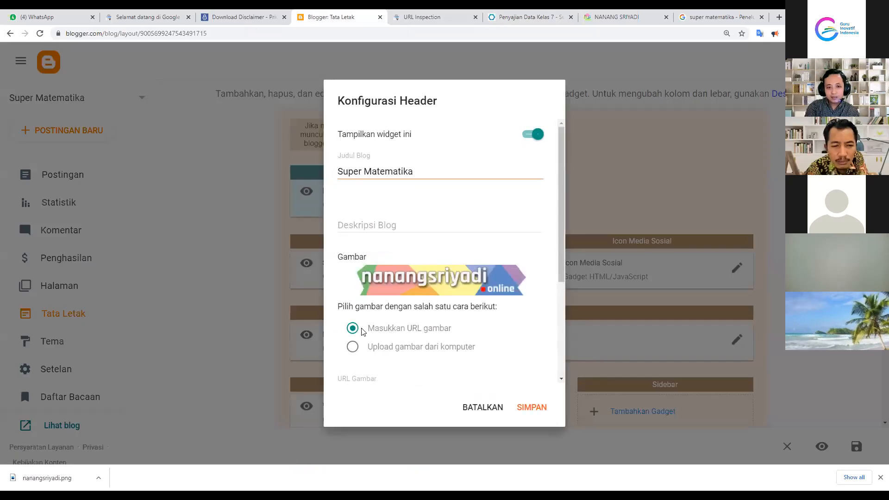
pyautogui.scroll(-1, 364, 324)
pyautogui.scroll(2, 365, 322)
pyautogui.scroll(-3, 365, 274)
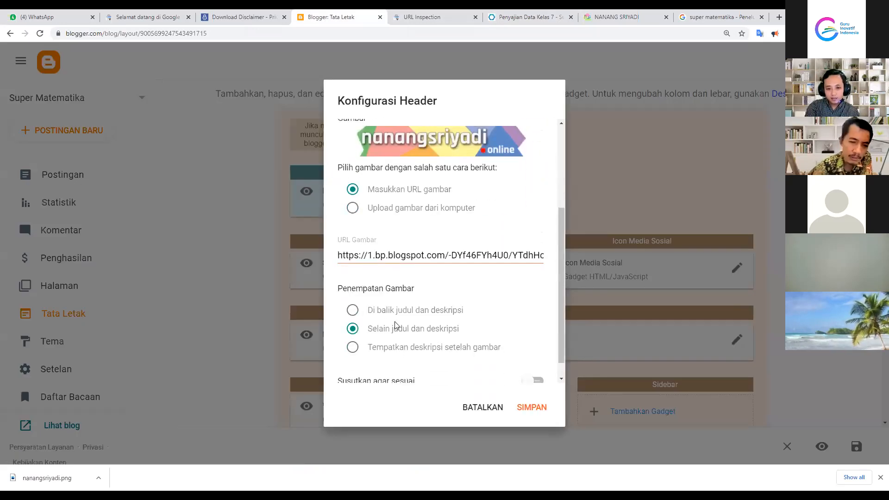
pyautogui.scroll(-1, 362, 319)
pyautogui.click(352, 291)
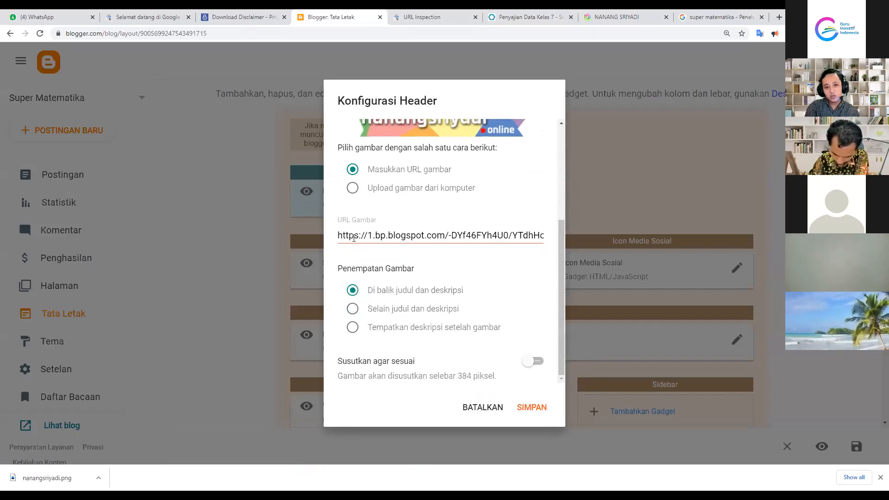
pyautogui.click(413, 236)
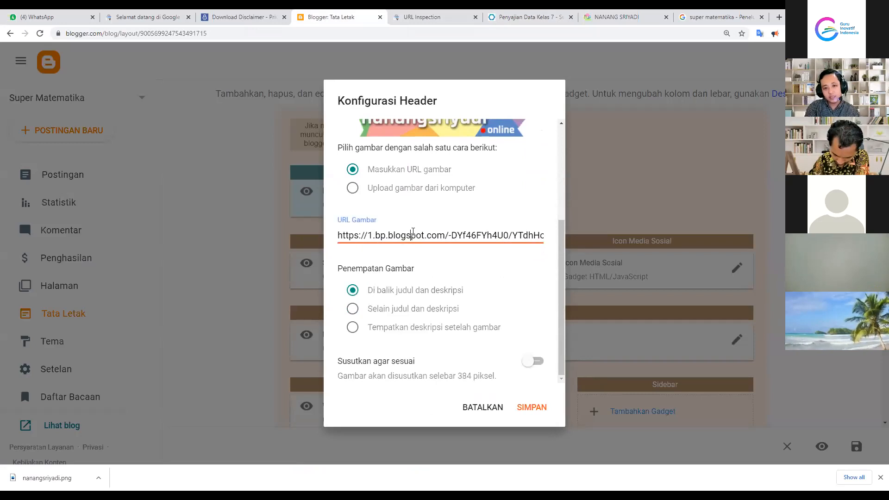
pyautogui.hotkey('ctrl', 'a')
pyautogui.press('BackSpace')
pyautogui.click(531, 408)
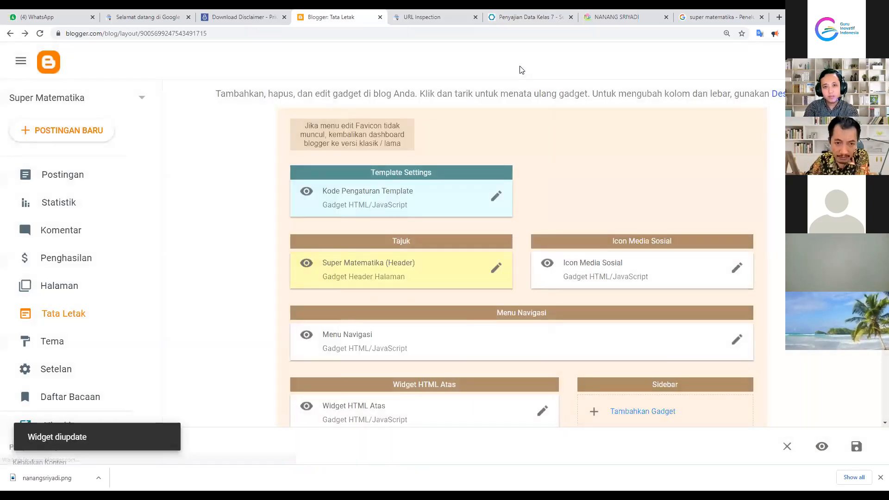
pyautogui.click(514, 17)
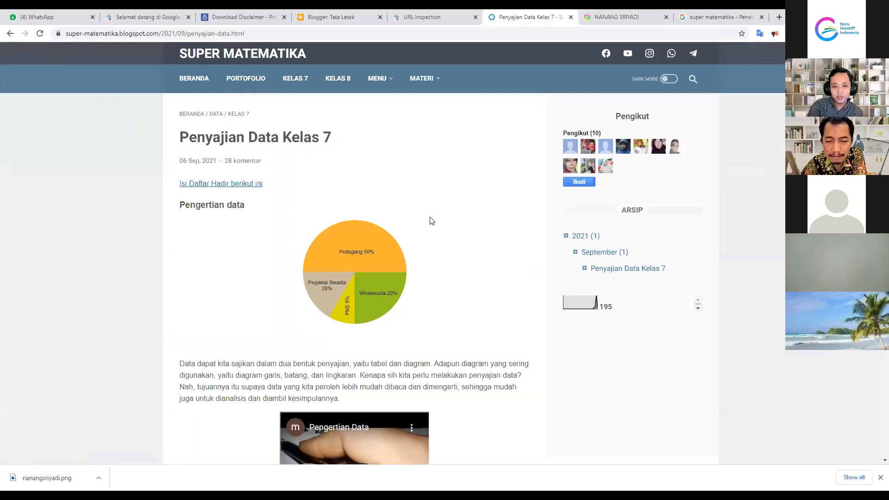
pyautogui.scroll(-1, 432, 223)
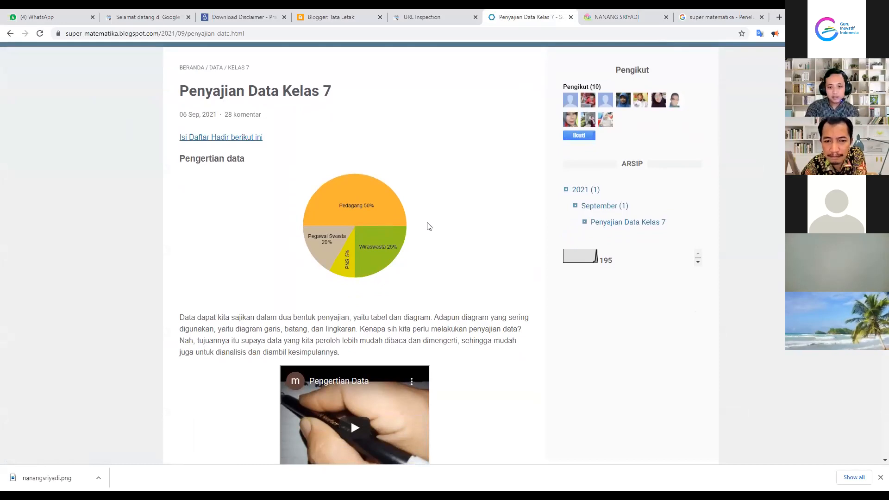
pyautogui.scroll(-2, 432, 238)
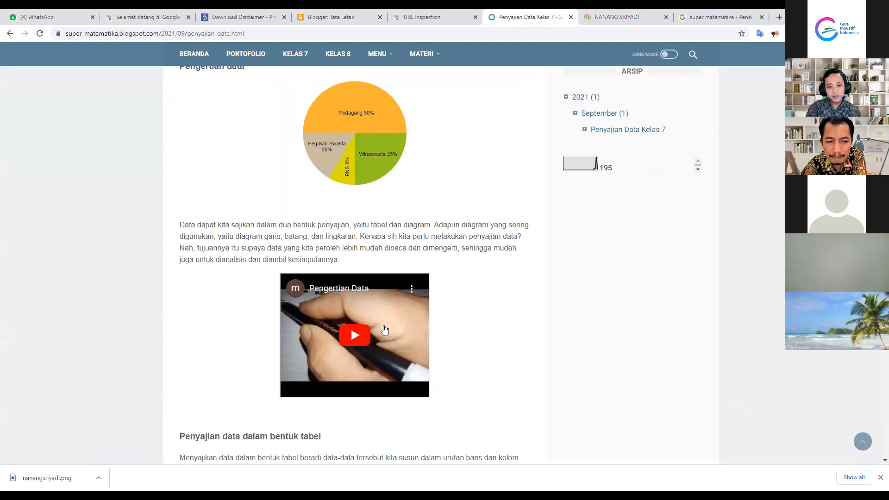
pyautogui.click(333, 17)
pyautogui.click(98, 176)
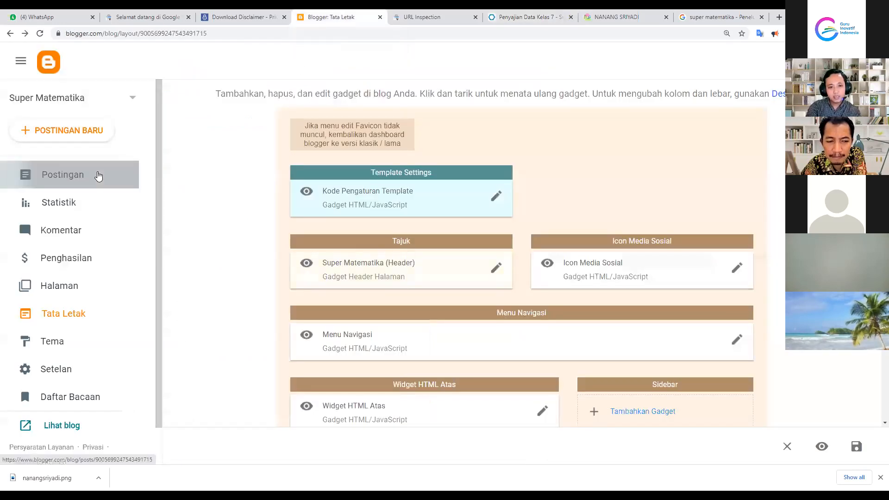
# Open the 'Penyajian Data Kelas 7' post in the editor and look over its content
pyautogui.click(320, 152)
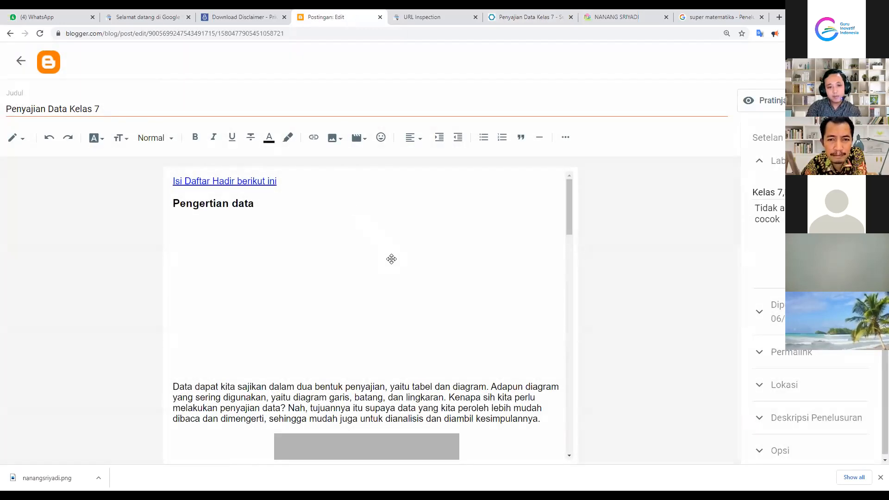
pyautogui.scroll(-5, 515, 271)
pyautogui.scroll(3, 514, 278)
# Select and deselect the embedded video in the post body to check it
pyautogui.click(448, 354)
pyautogui.scroll(-3, 449, 353)
pyautogui.click(517, 303)
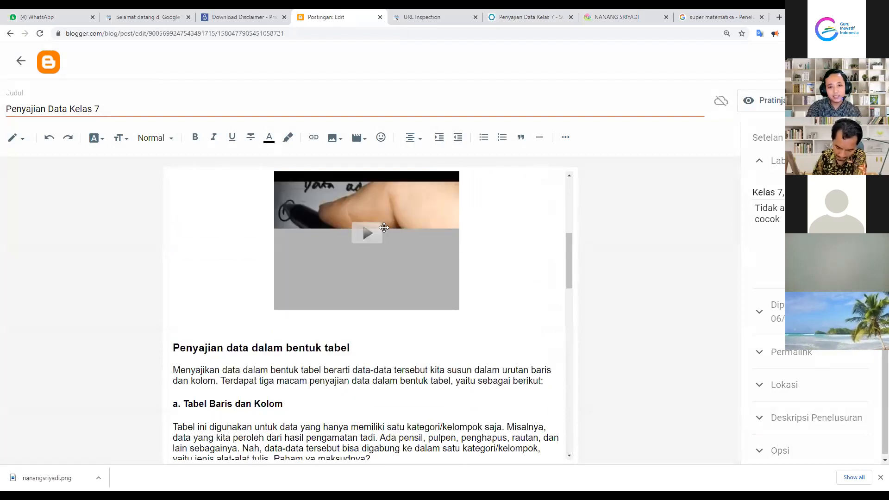
pyautogui.click(386, 271)
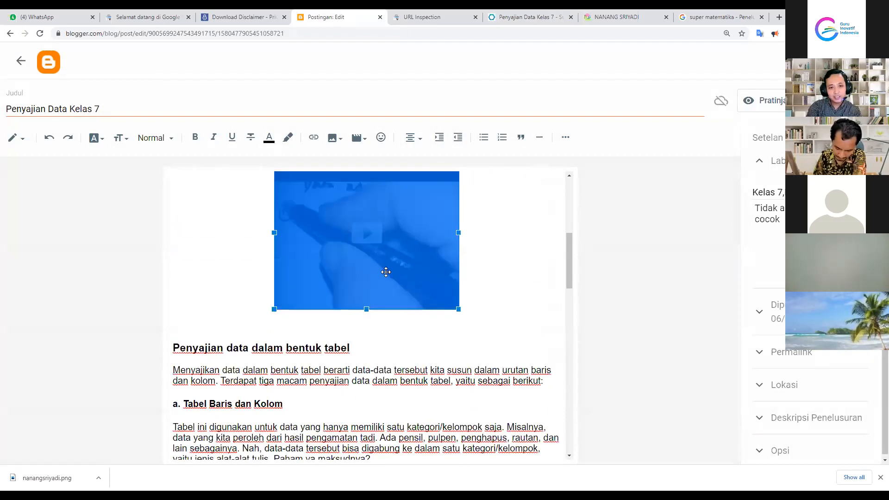
pyautogui.click(508, 254)
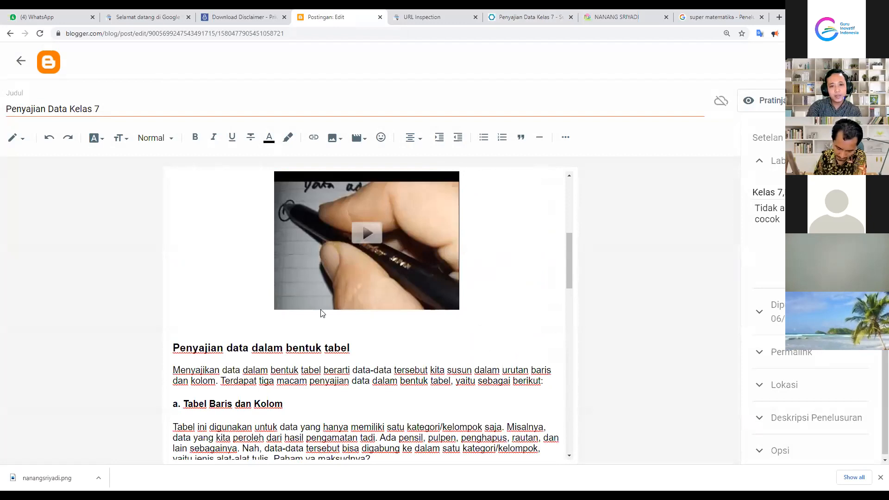
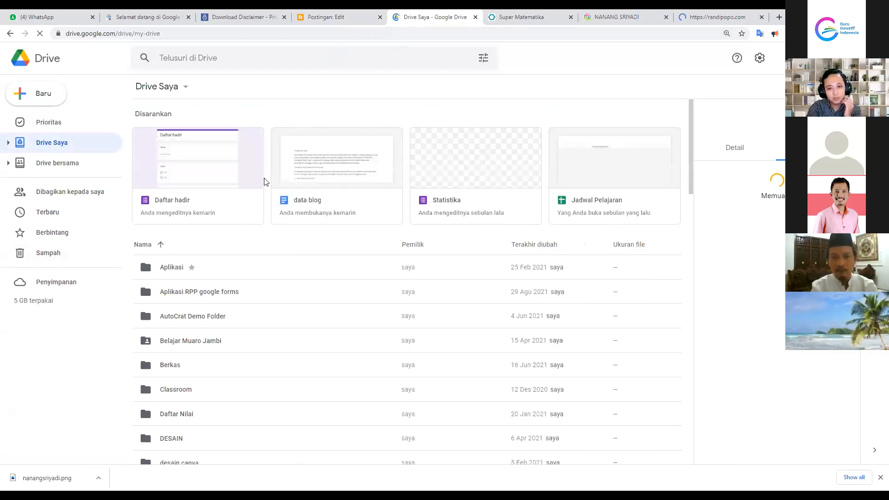
# Open the Daftar hadir attendance form from the GII blog Drive folder in Google Forms
pyautogui.scroll(-4, 254, 373)
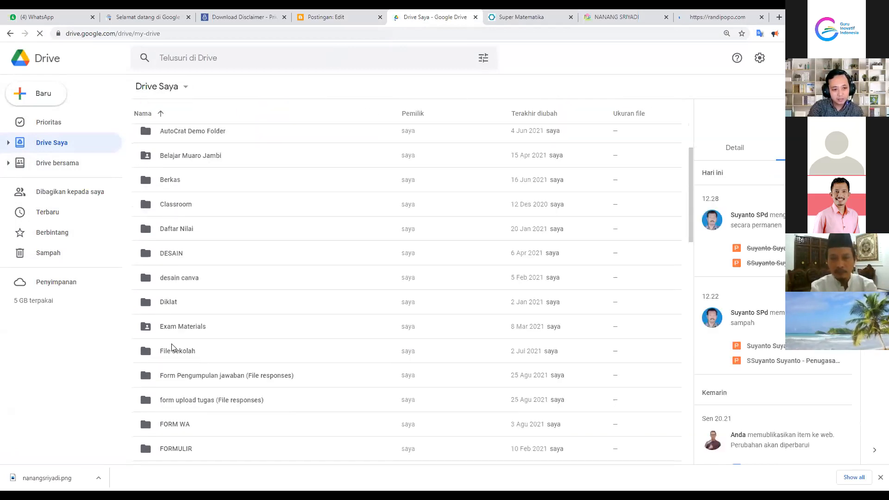
pyautogui.scroll(3, 180, 330)
pyautogui.scroll(-5, 189, 349)
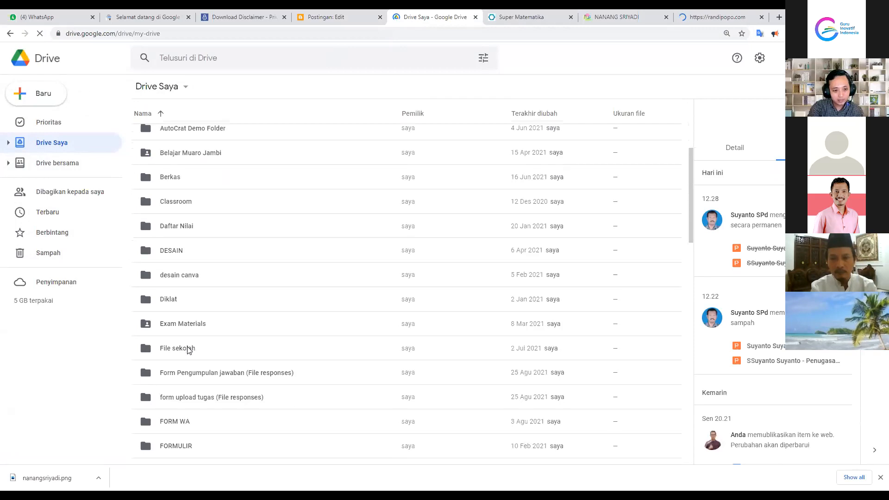
pyautogui.doubleClick(174, 385)
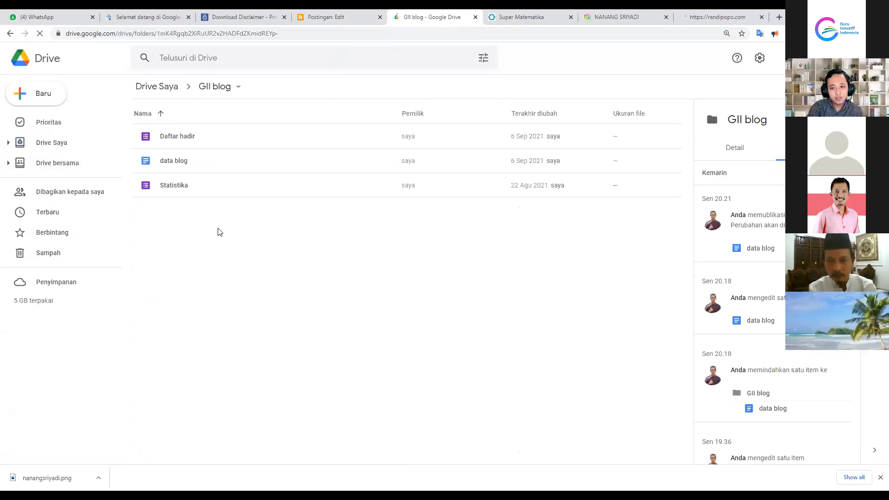
pyautogui.click(25, 95)
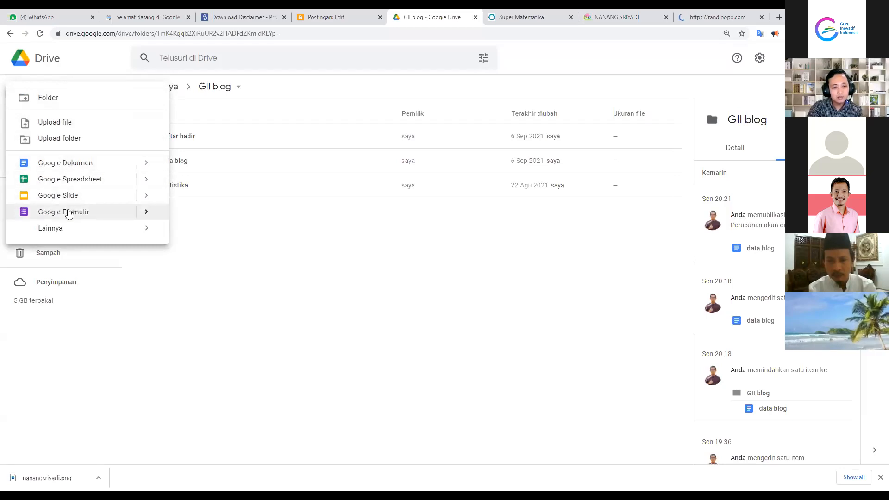
pyautogui.click(236, 280)
pyautogui.doubleClick(169, 137)
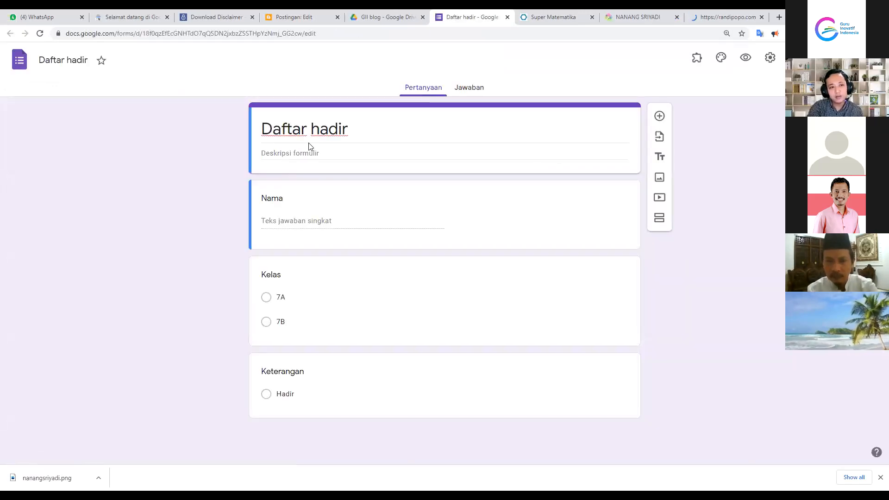
# Select and deselect the Daftar hadir form title text
pyautogui.click(301, 129)
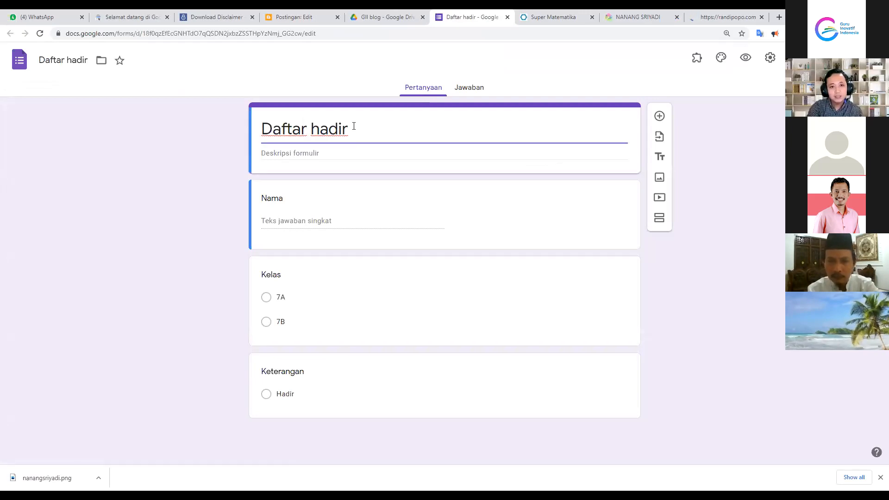
pyautogui.hotkey('ctrl', 'a')
pyautogui.click(384, 133)
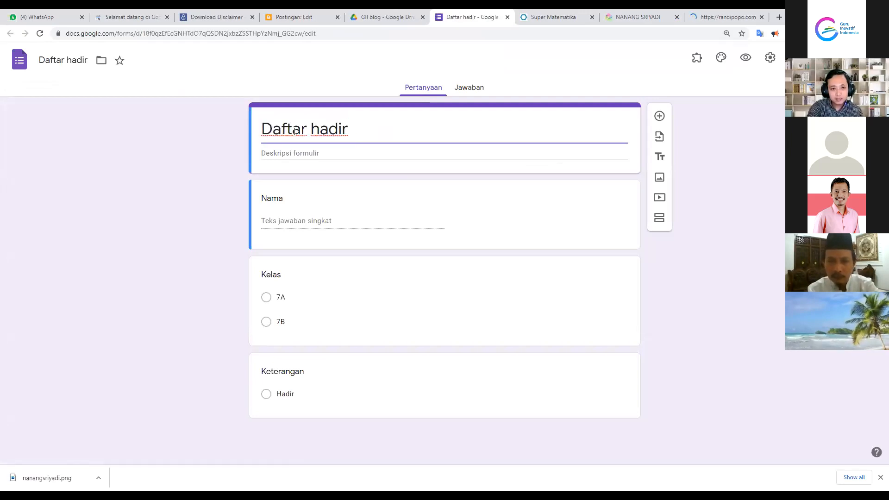
pyautogui.moveTo(351, 131); pyautogui.dragTo(260, 130)
pyautogui.click(261, 129)
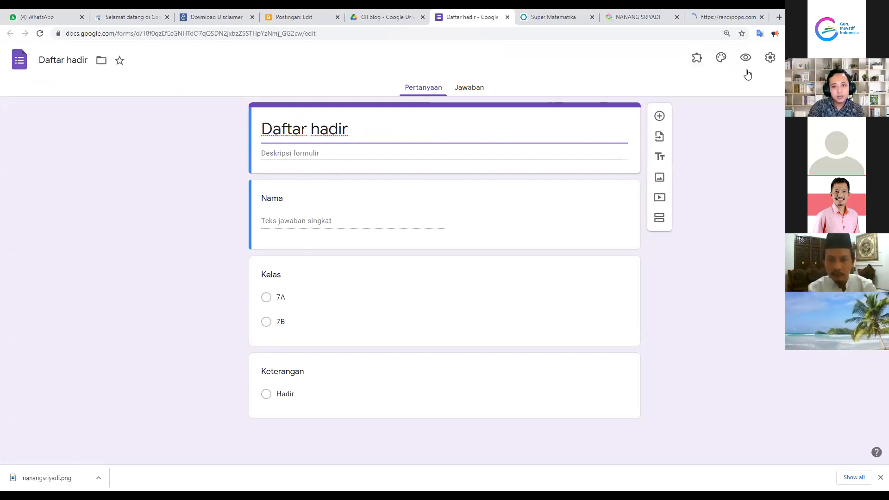
# Copy the form's share link from the Kirim dialog and return to the Blogger editor
pyautogui.click(810, 58)
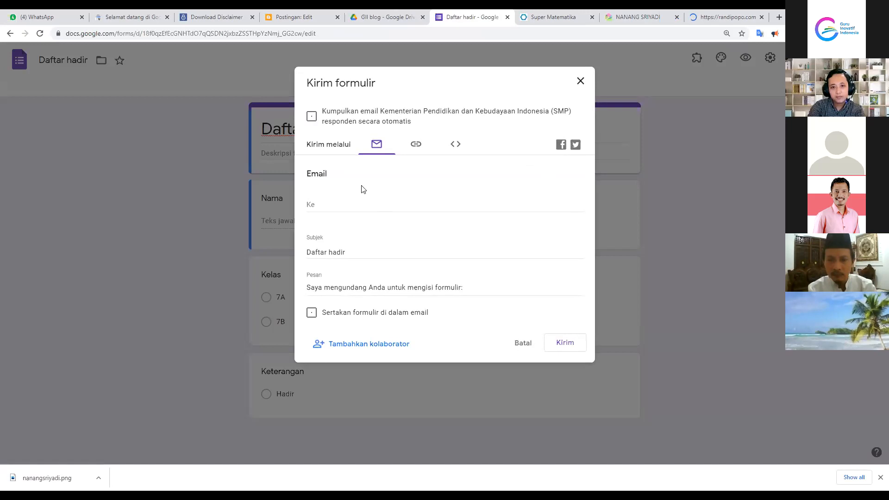
pyautogui.click(416, 145)
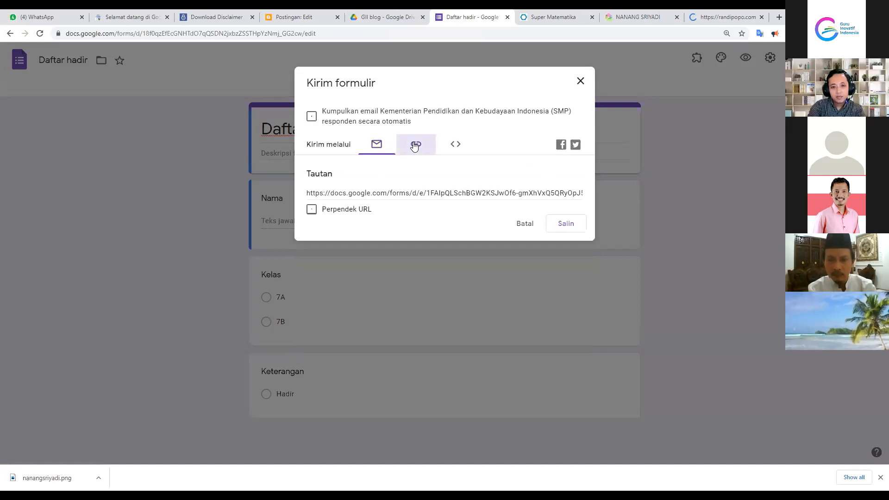
pyautogui.click(348, 192)
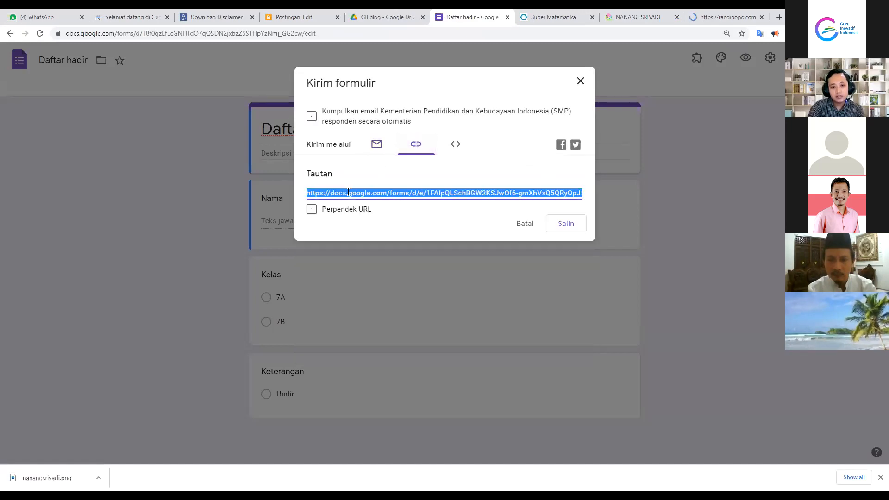
pyautogui.click(565, 225)
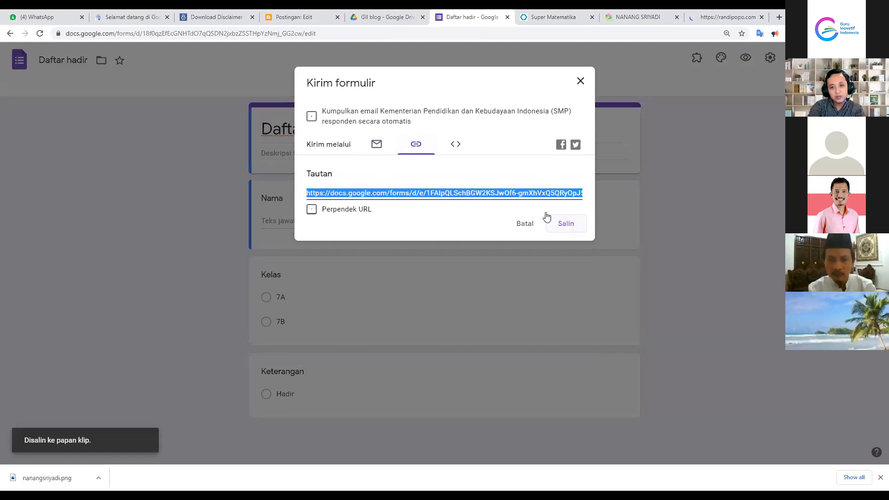
pyautogui.click(308, 17)
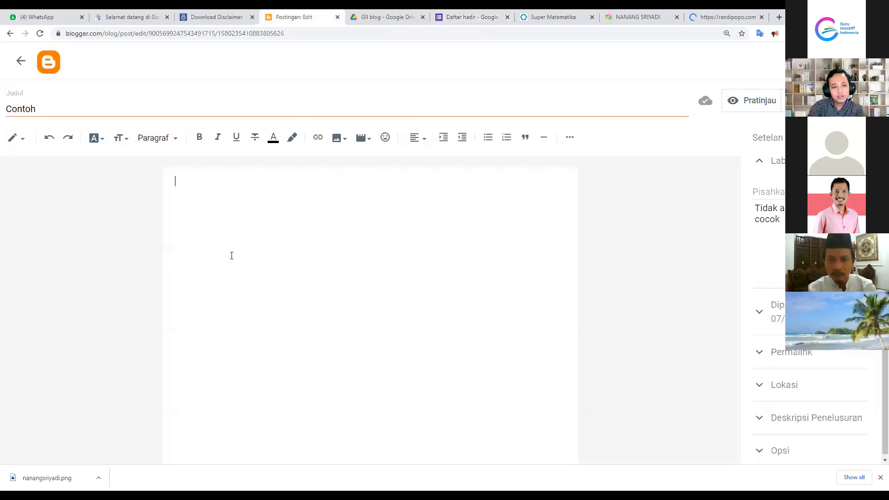
# Type 'Daftar Hadir' in the post body, pasting the form URL below it and then undoing the paste
pyautogui.write('Daftar Hadir')
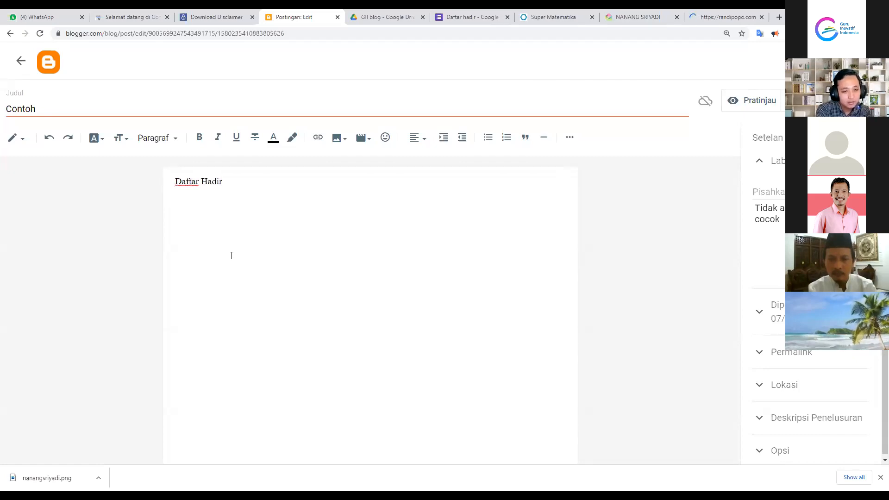
pyautogui.moveTo(223, 182); pyautogui.dragTo(149, 185)
pyautogui.moveTo(238, 187); pyautogui.dragTo(179, 185)
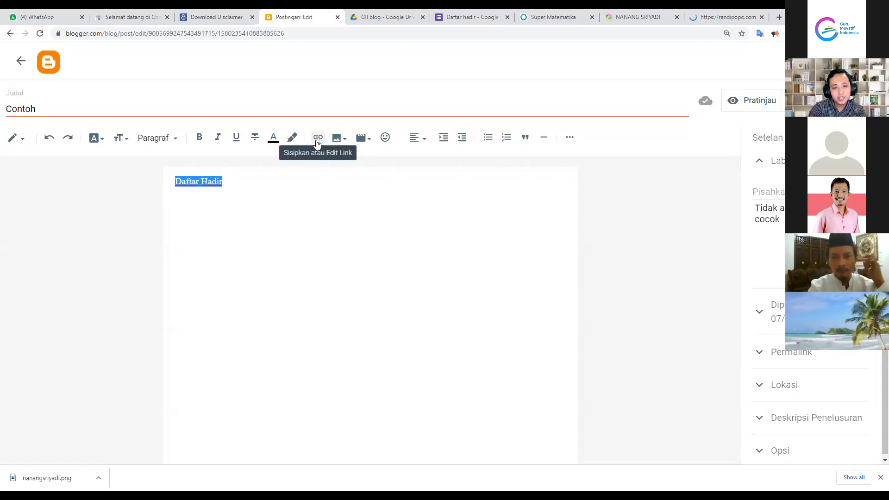
pyautogui.click(207, 182)
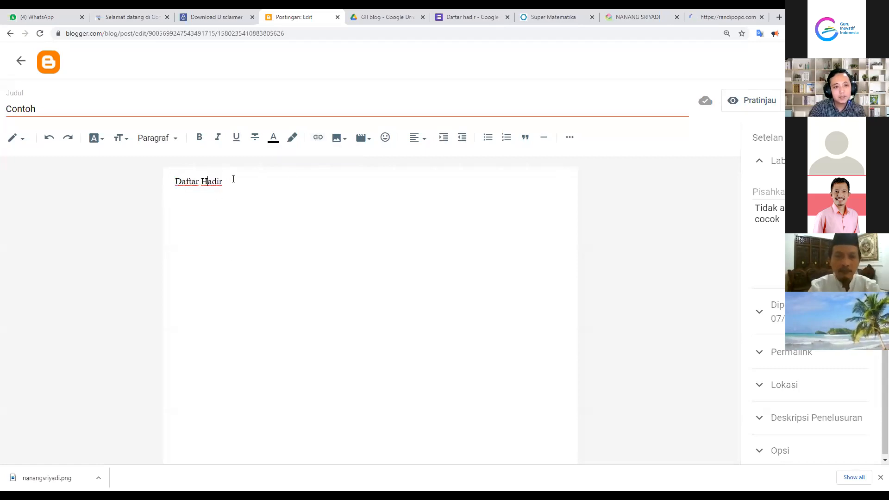
pyautogui.press('Return')
pyautogui.write('https://docs.google.com/forms/d/e/1FAIpQLSchBGW2KSJwOf6-gmXhVxQ5QRyOpJ59PL0L_PpzMsKFQMLJxQ/viewform?usp=sf_link')
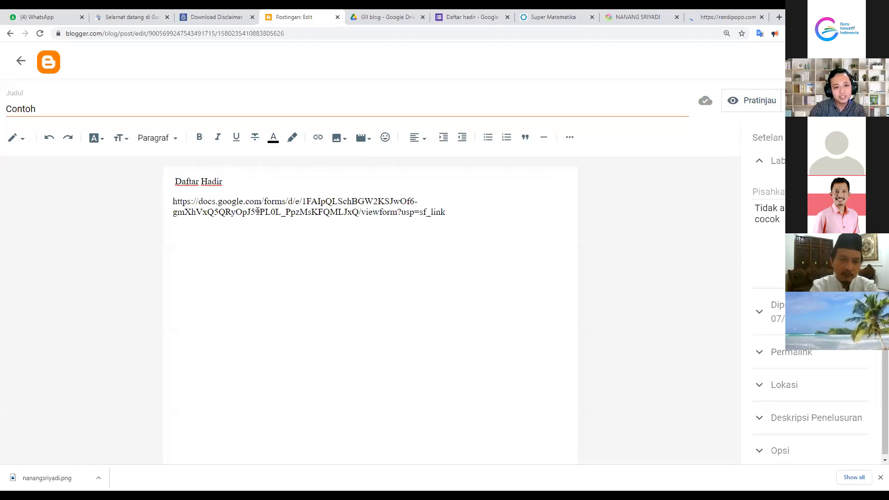
pyautogui.hotkey('ctrl', 'z')
# Link 'Daftar Hadir' to the form URL, opening in a new window
pyautogui.moveTo(230, 183); pyautogui.dragTo(173, 182)
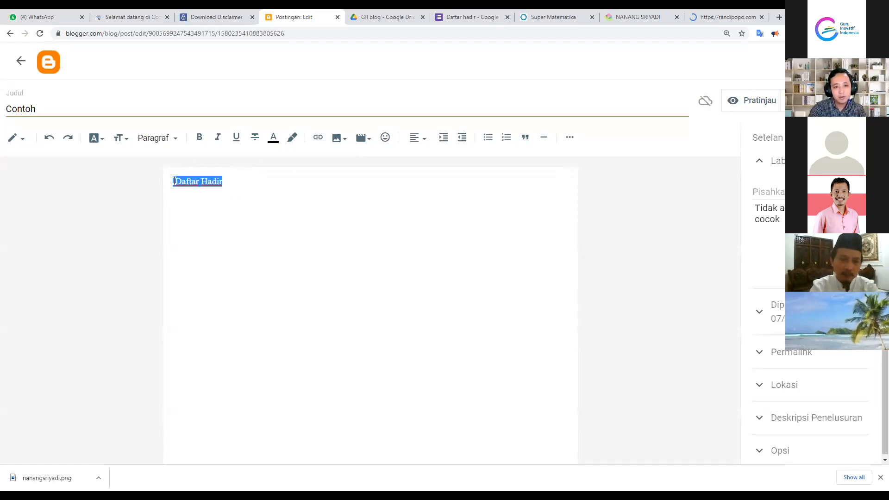
pyautogui.click(318, 138)
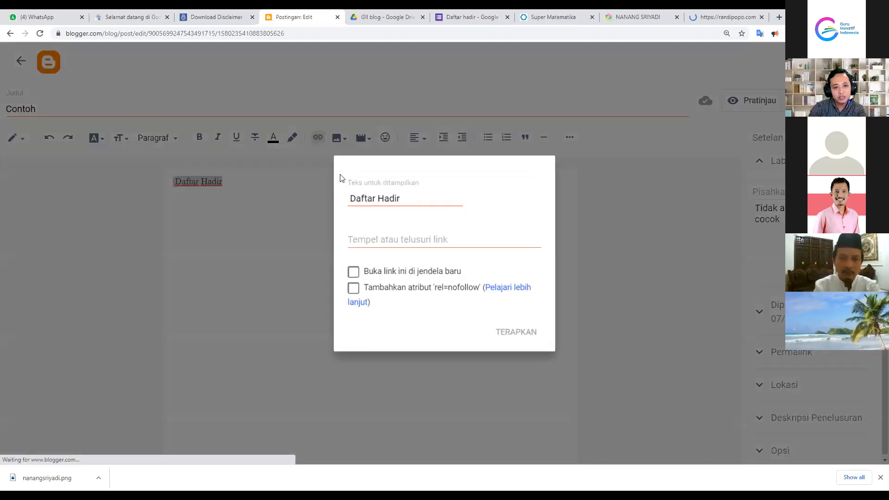
pyautogui.rightClick(365, 237)
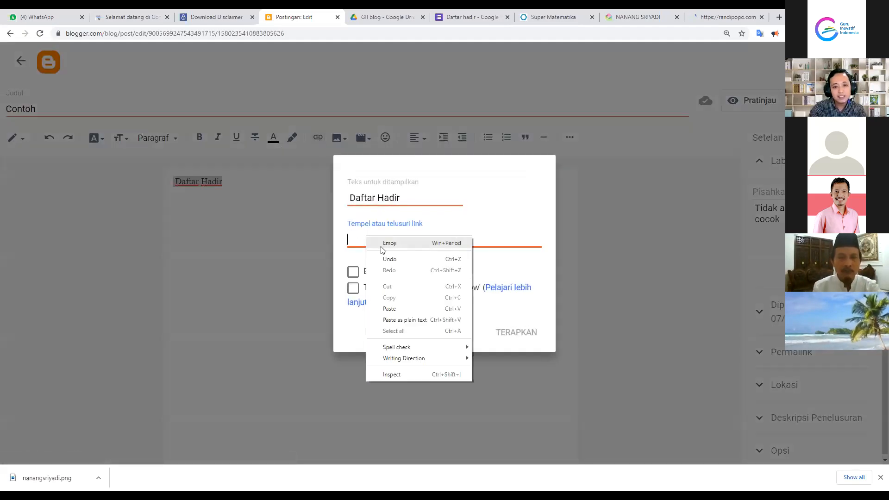
pyautogui.click(392, 308)
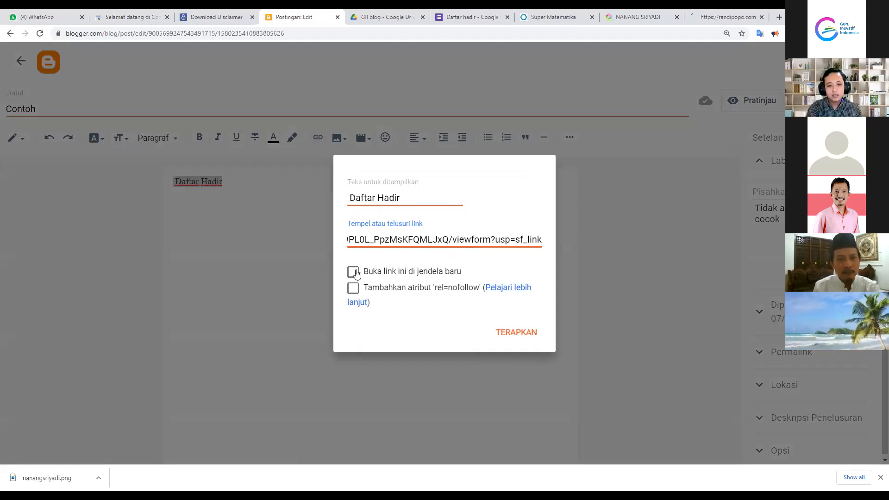
pyautogui.click(356, 274)
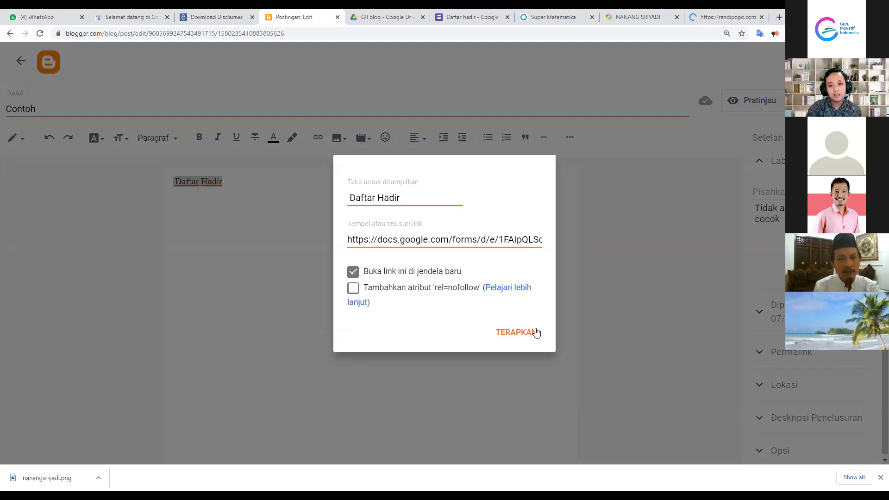
pyautogui.click(515, 334)
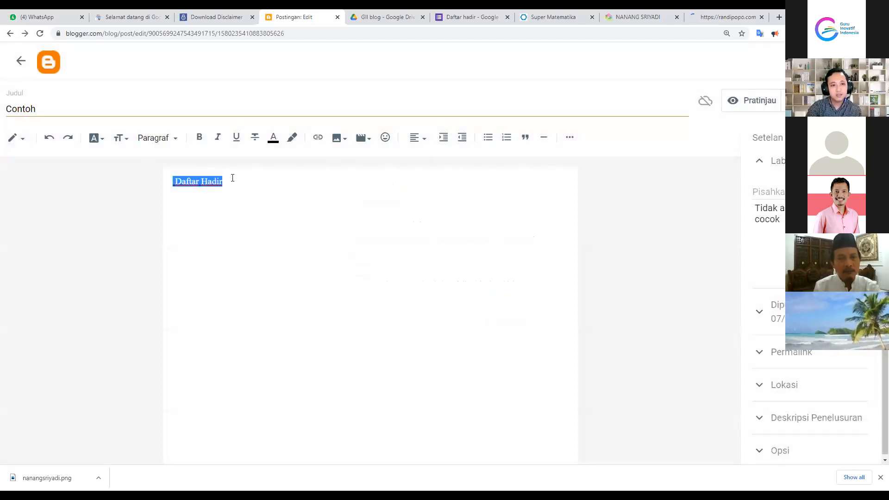
pyautogui.click(283, 282)
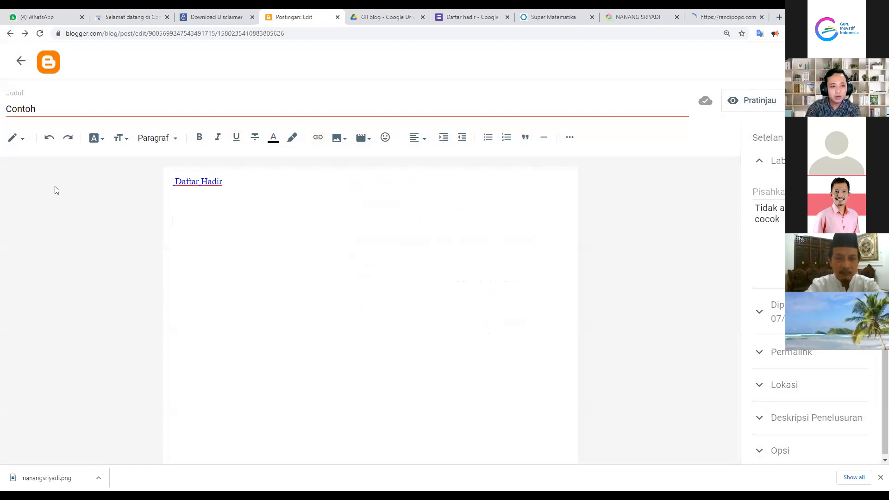
# Switch the Contoh post to HTML view and place the cursor on blank line 2
pyautogui.click(26, 143)
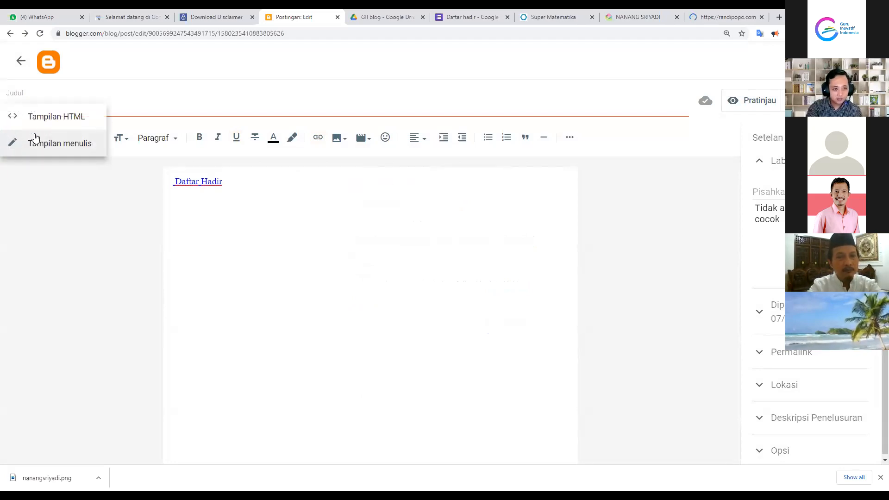
pyautogui.click(30, 187)
pyautogui.click(15, 138)
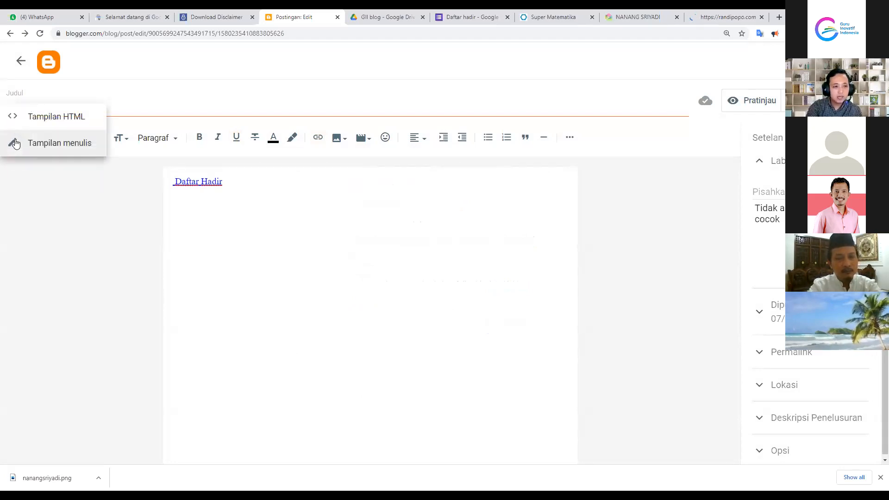
pyautogui.click(41, 144)
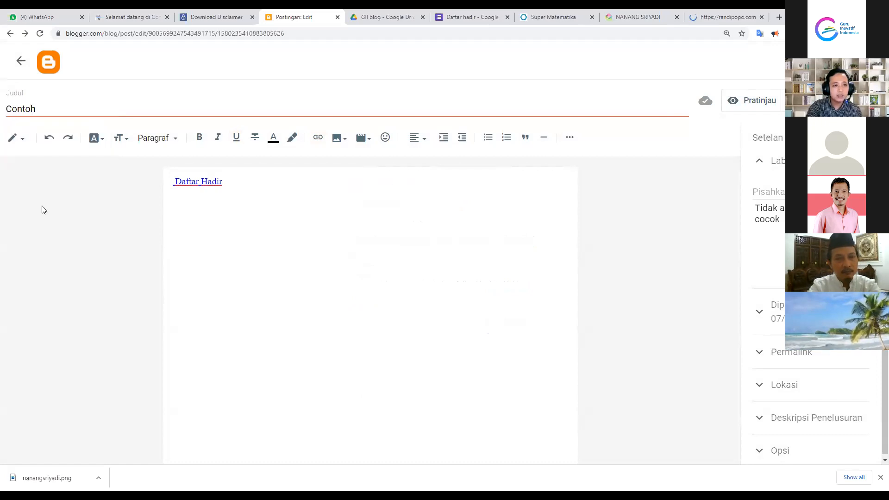
pyautogui.click(25, 146)
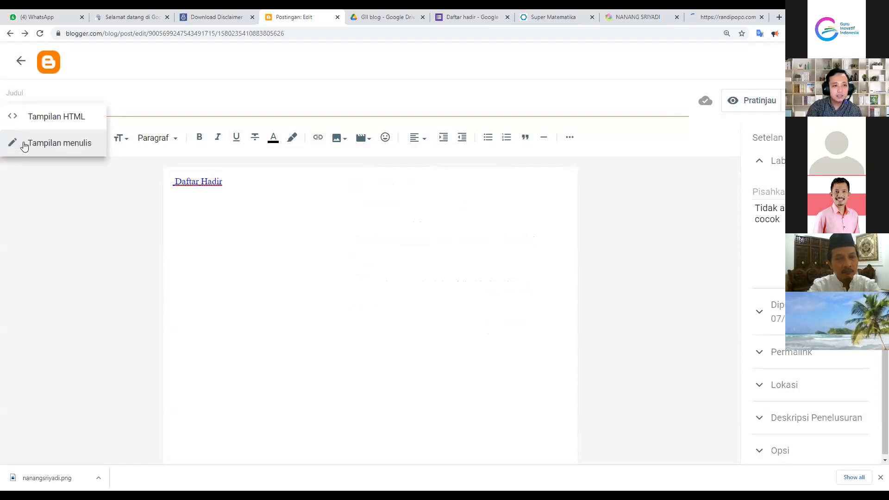
pyautogui.click(37, 124)
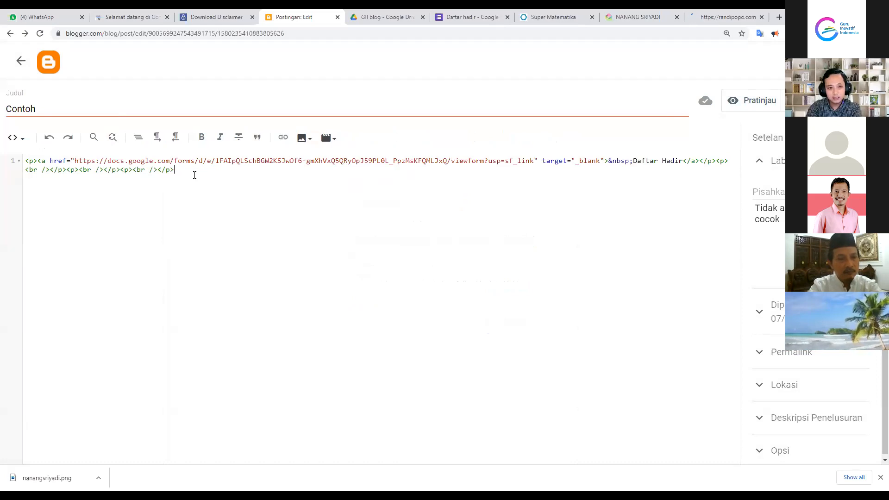
pyautogui.click(123, 262)
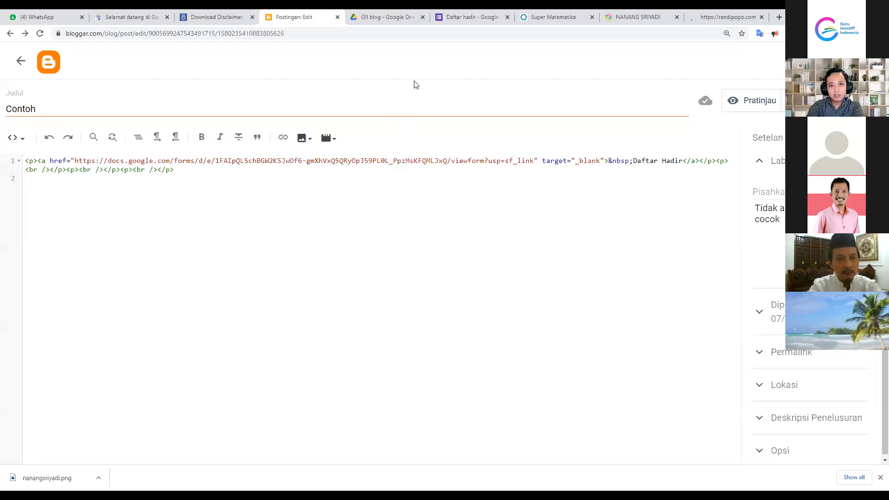
pyautogui.click(460, 11)
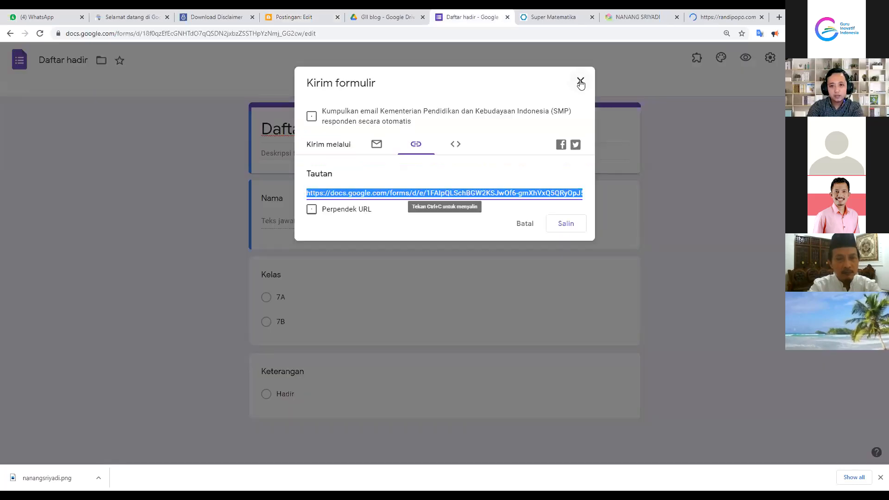
# Copy the form's 640 × 740 iframe embed code from the Kirim dialog
pyautogui.click(811, 58)
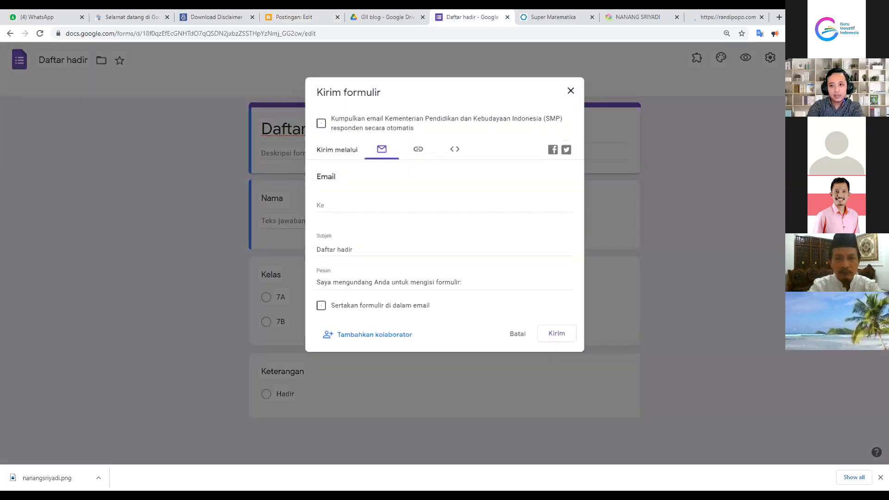
pyautogui.click(415, 148)
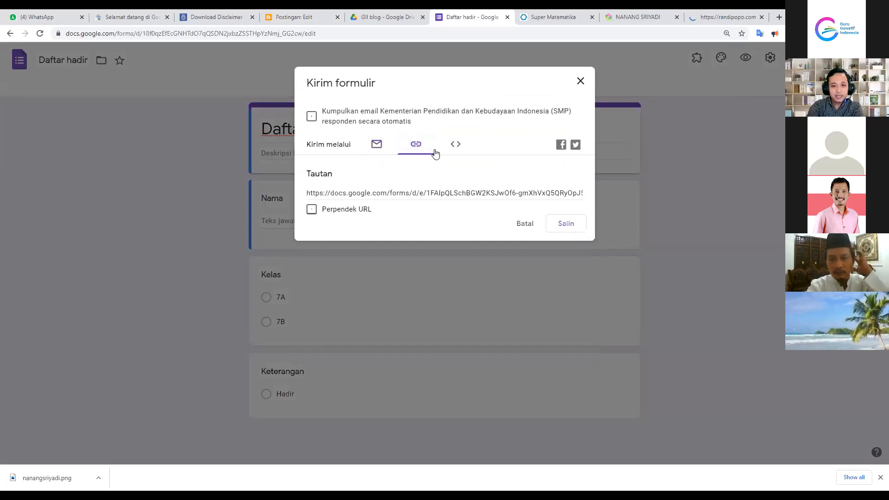
pyautogui.click(458, 147)
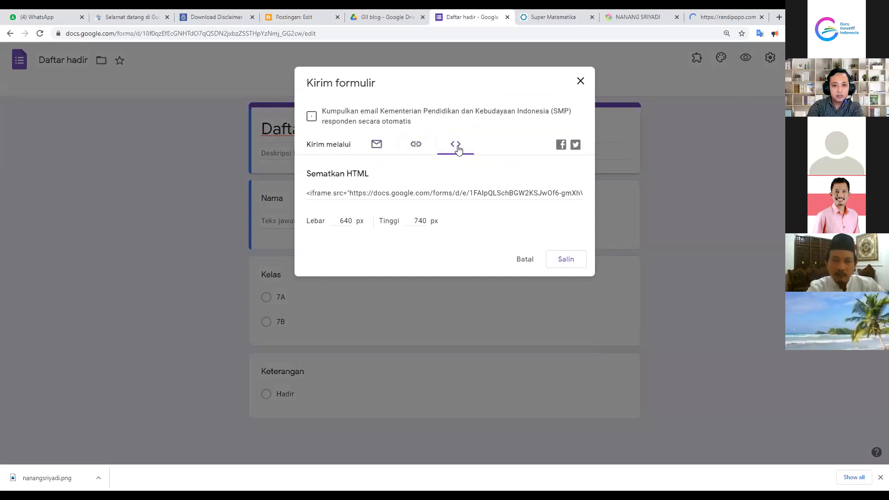
pyautogui.click(383, 191)
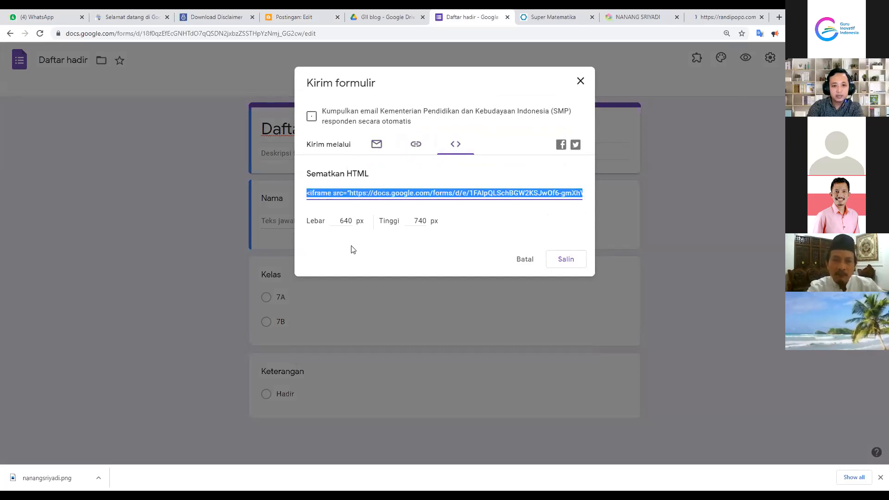
pyautogui.click(341, 220)
pyautogui.click(415, 222)
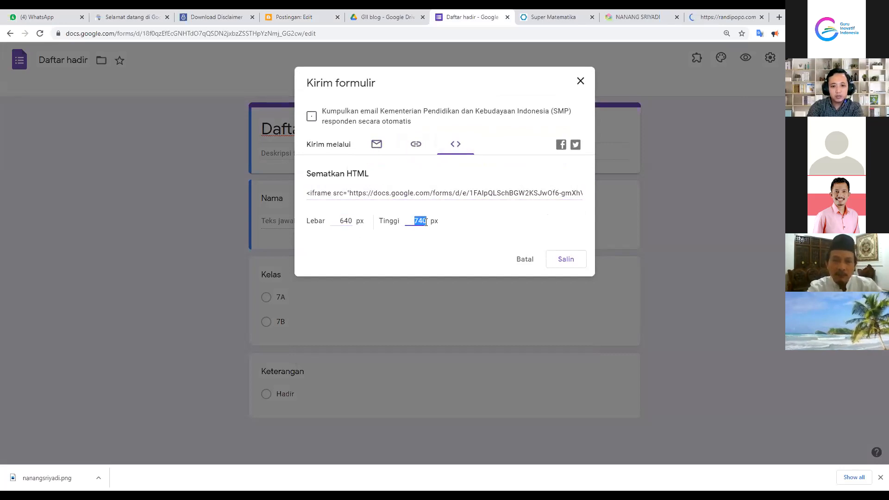
pyautogui.click(367, 198)
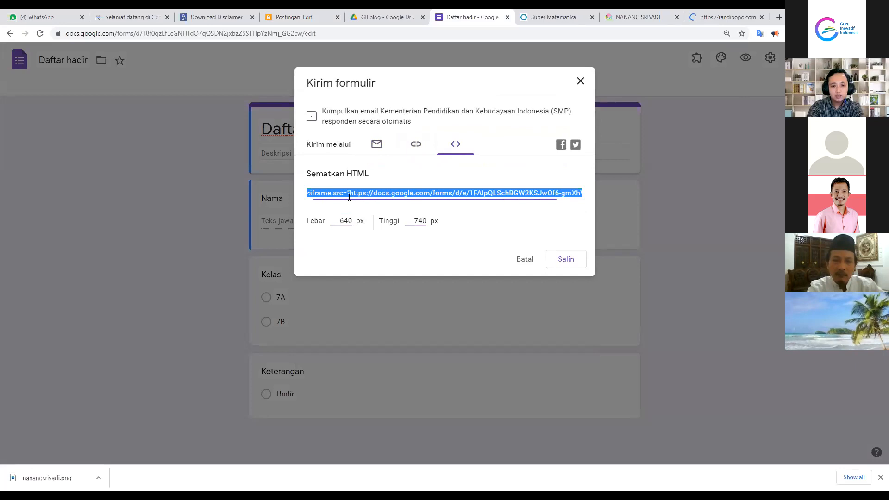
pyautogui.click(559, 264)
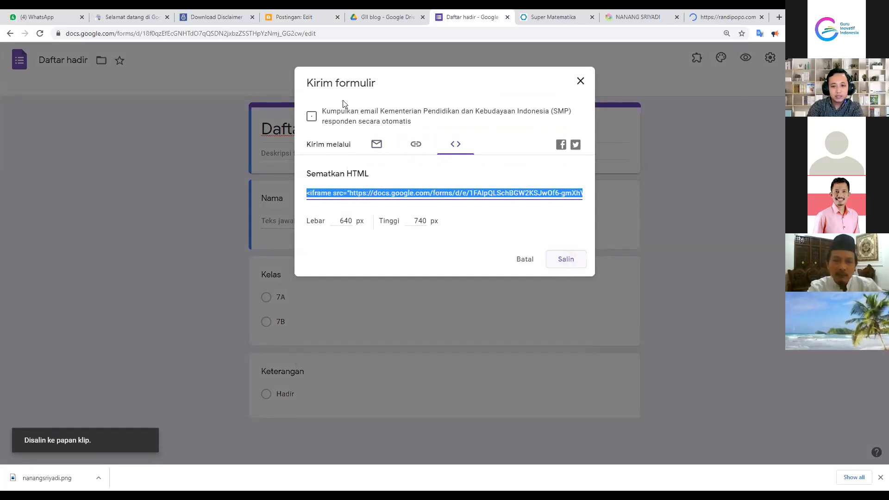
pyautogui.click(282, 14)
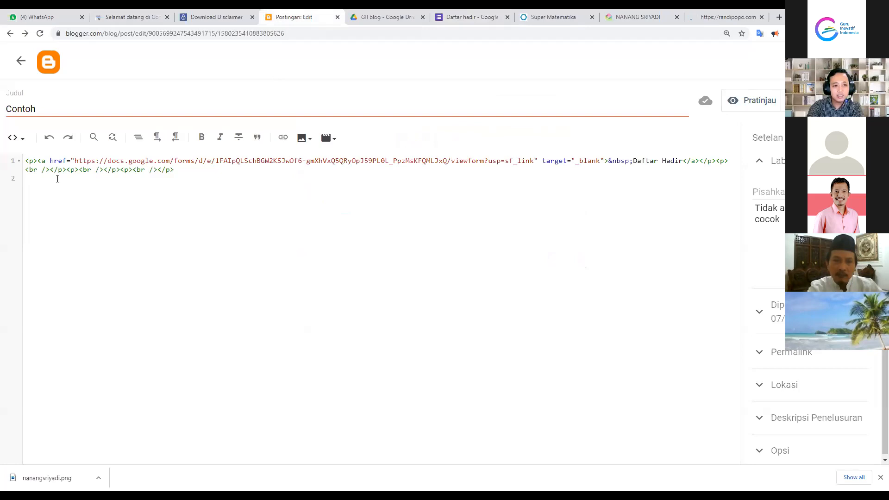
# Paste the iframe embed code on line 2 of the HTML and publish the Contoh post
pyautogui.click(17, 138)
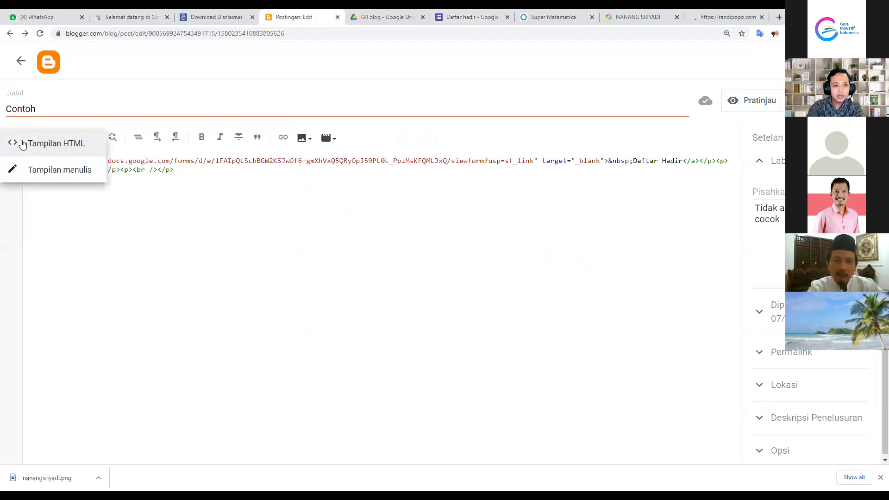
pyautogui.rightClick(36, 181)
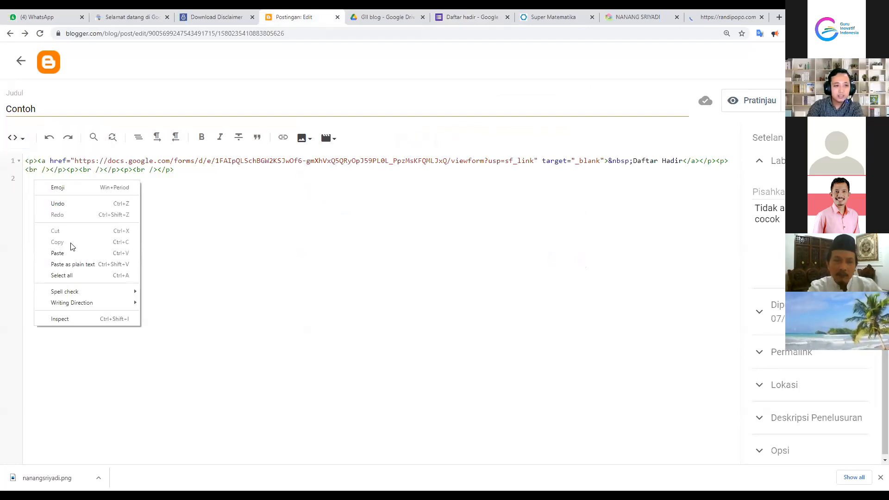
pyautogui.click(58, 252)
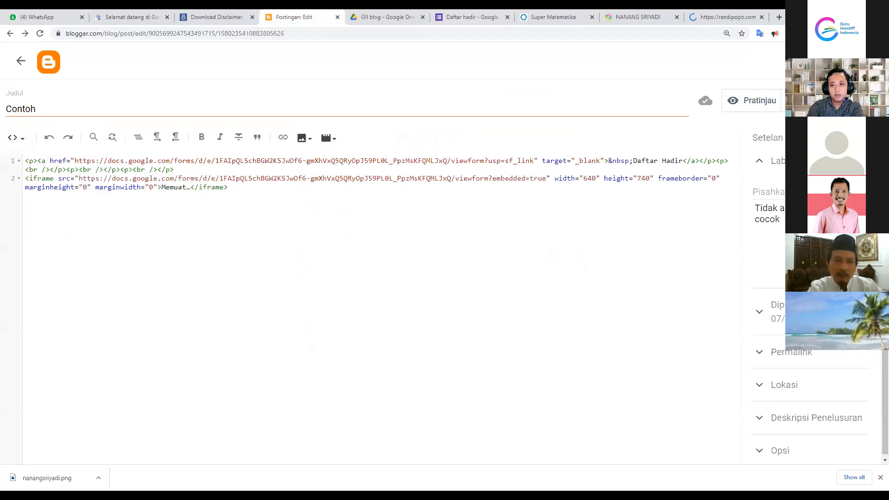
pyautogui.click(808, 100)
pyautogui.click(502, 287)
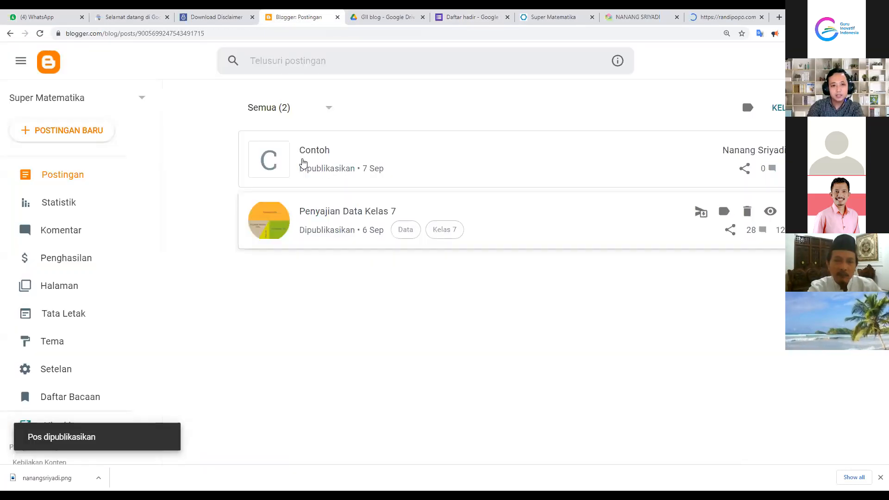
# View the published Contoh post and test its Daftar Hadir link
pyautogui.click(764, 153)
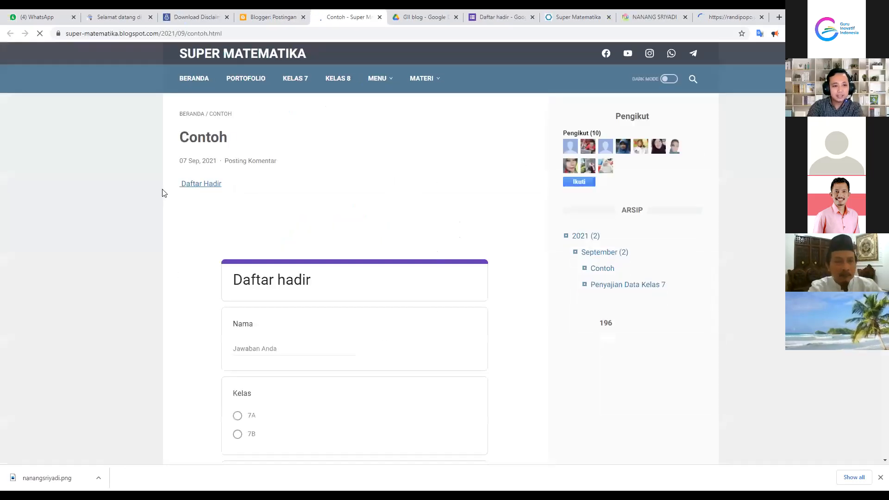
pyautogui.click(203, 188)
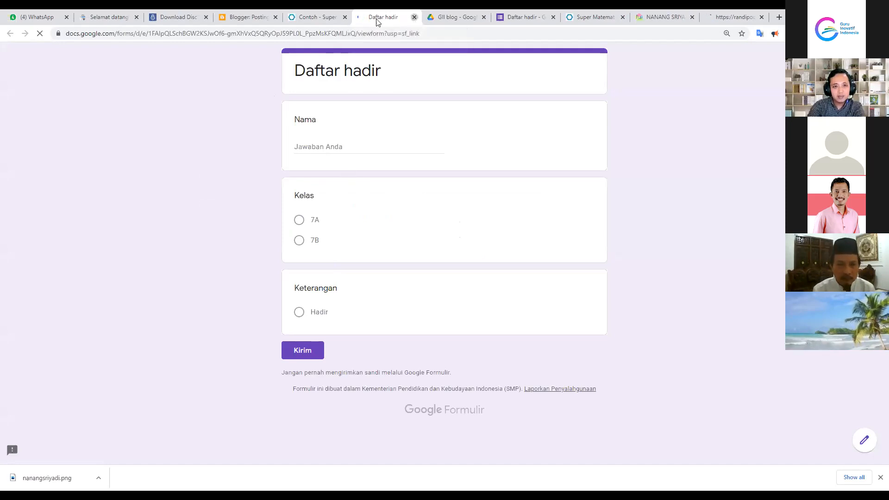
pyautogui.click(413, 17)
pyautogui.scroll(-4, 330, 316)
# Submit a test response in the embedded form: Nama 'Guru', class 7A, Hadir
pyautogui.click(252, 170)
pyautogui.write('Guru inovatif')
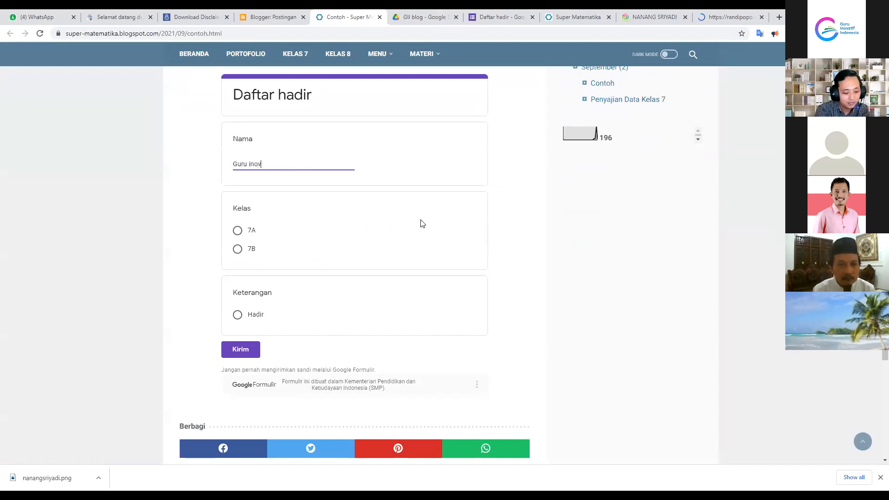
pyautogui.click(237, 230)
pyautogui.click(234, 331)
pyautogui.click(241, 390)
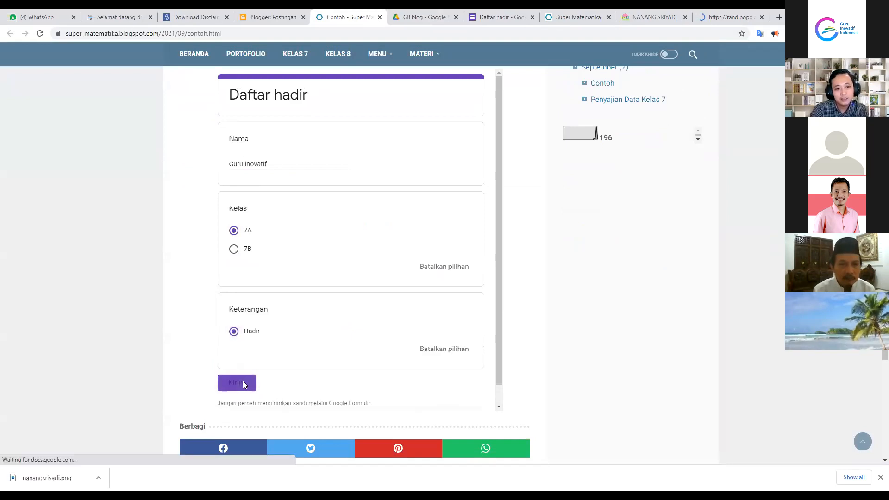
pyautogui.scroll(4, 282, 192)
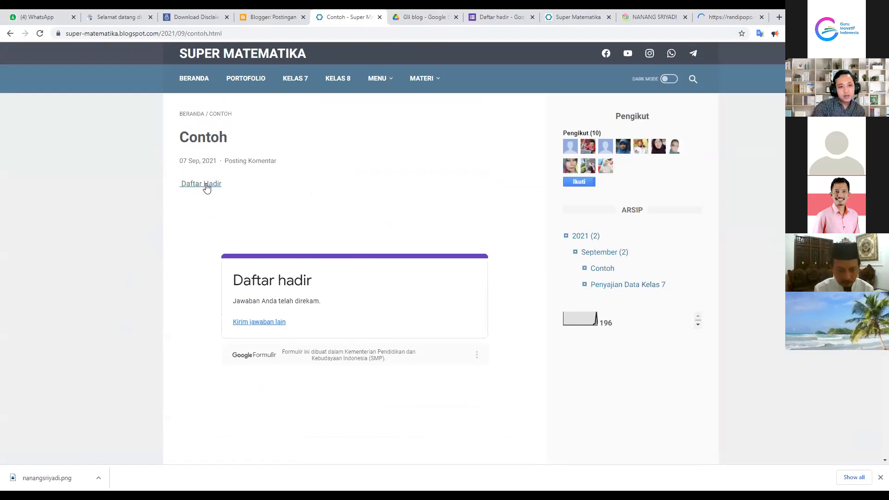
pyautogui.click(502, 19)
# Link the form's responses to a new 'Daftar hadir (Jawaban)' spreadsheet
pyautogui.click(581, 82)
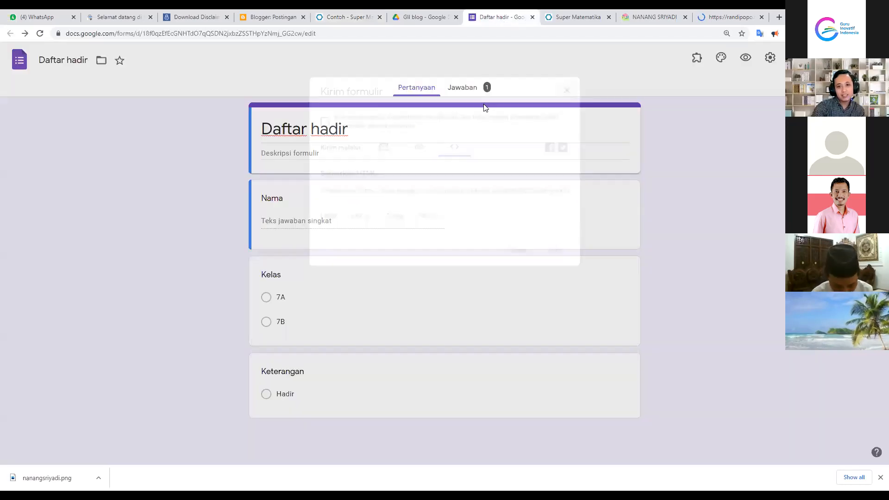
pyautogui.click(482, 91)
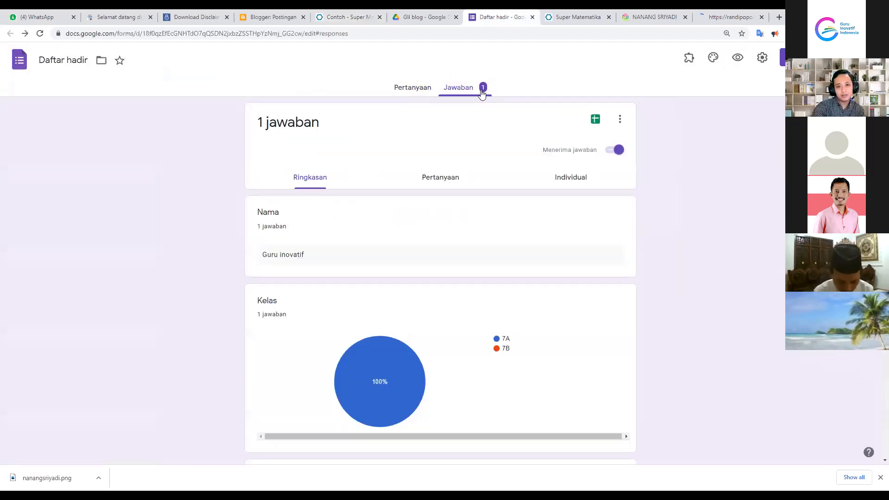
pyautogui.click(595, 122)
pyautogui.click(508, 116)
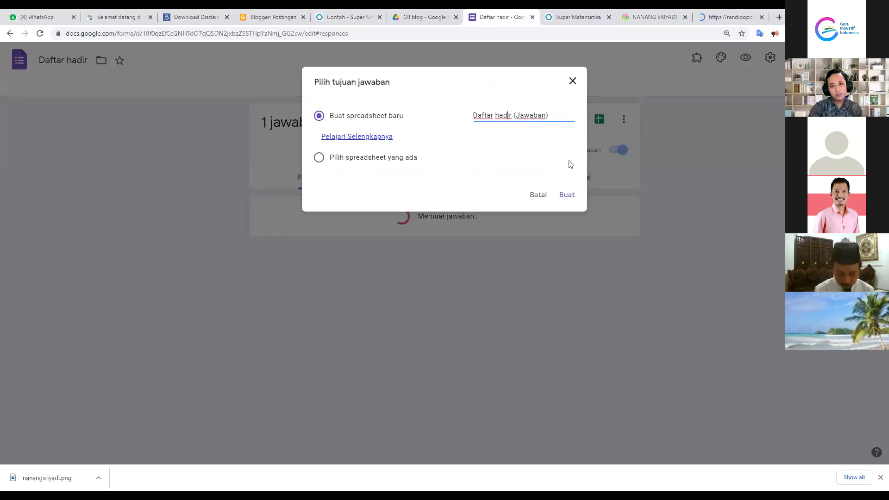
pyautogui.click(572, 195)
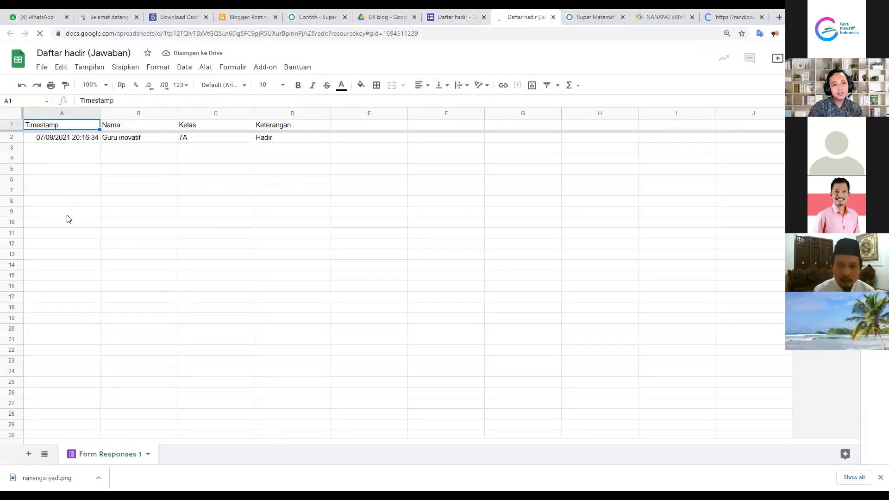
# Make the responses sheet viewable by anyone with the link as Viewer and copy its link
pyautogui.click(189, 189)
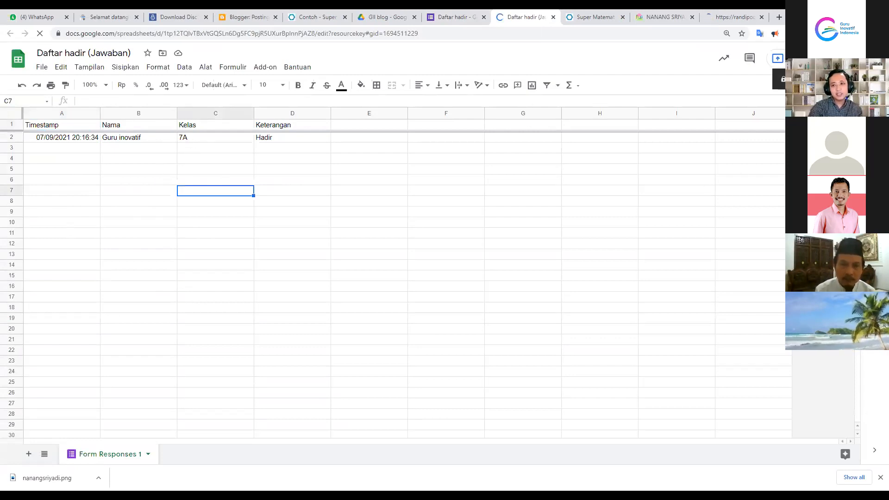
pyautogui.click(826, 59)
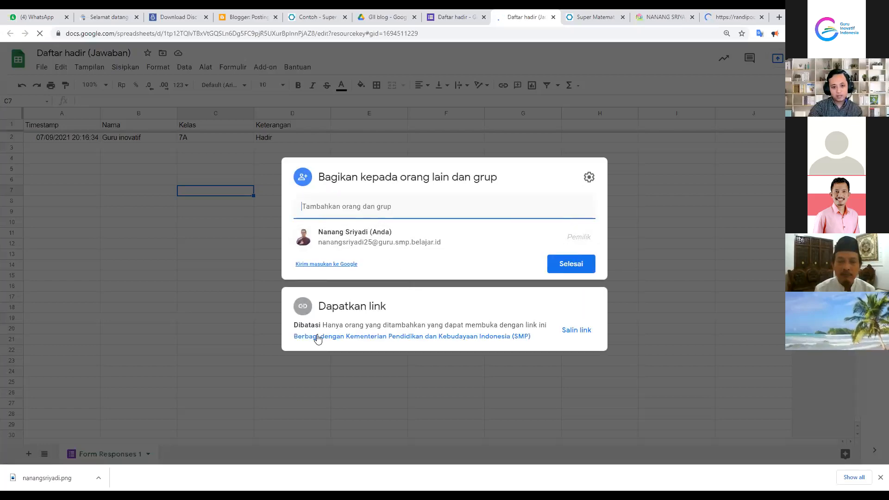
pyautogui.click(315, 338)
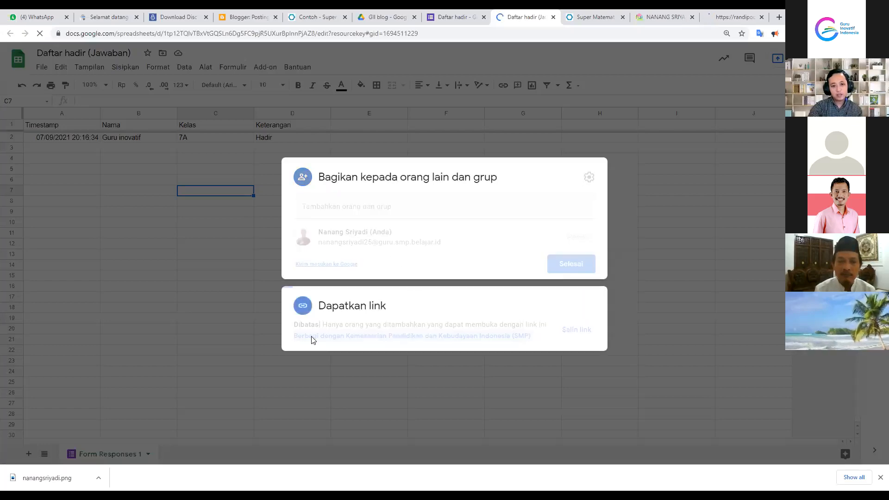
pyautogui.click(394, 290)
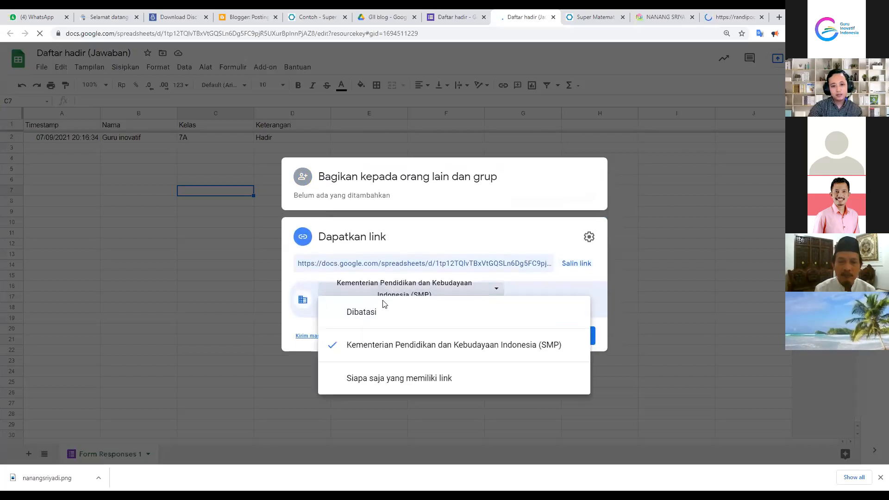
pyautogui.click(379, 382)
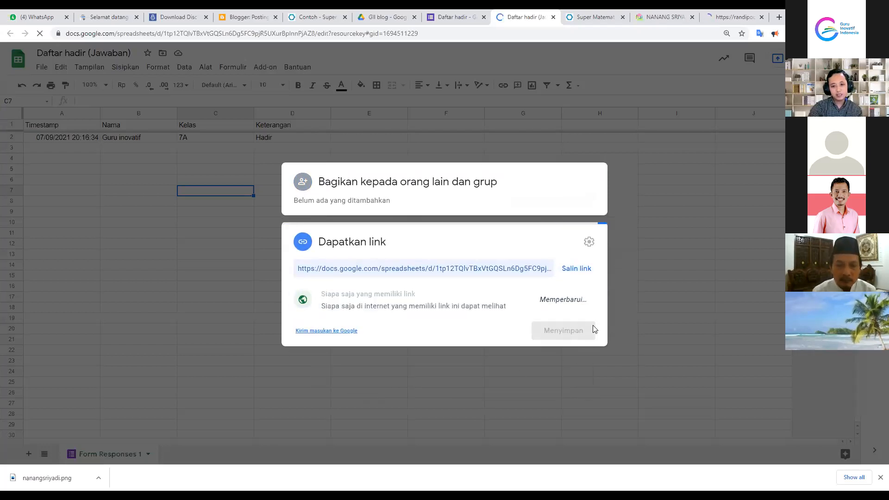
pyautogui.click(568, 302)
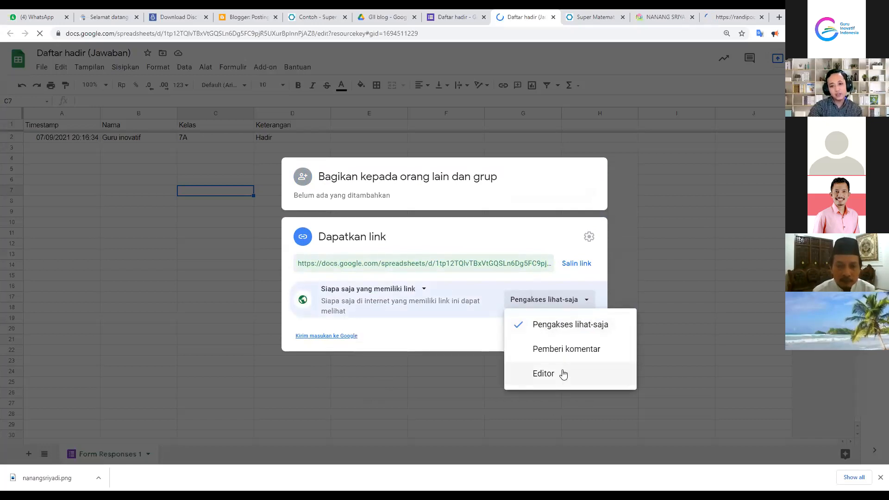
pyautogui.click(560, 324)
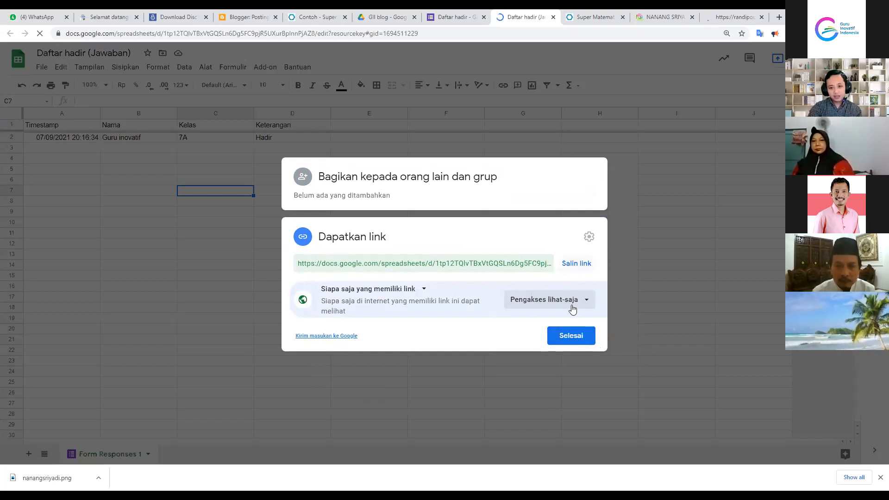
pyautogui.click(576, 270)
pyautogui.click(566, 336)
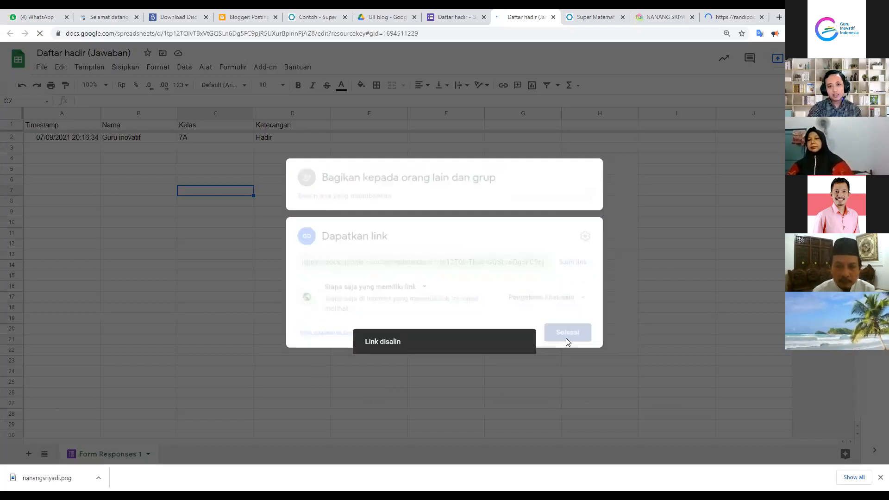
pyautogui.click(247, 17)
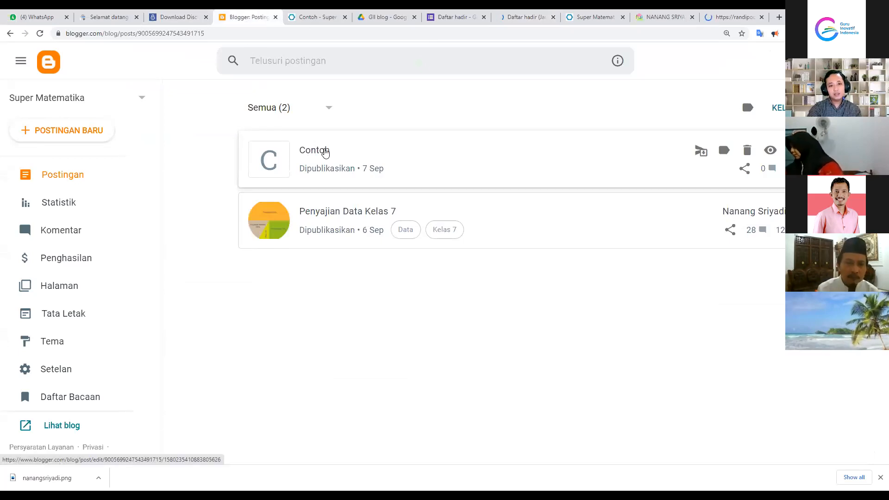
# Reopen the Contoh post in compose view and type the closing sentence about the attendance recap
pyautogui.click(326, 153)
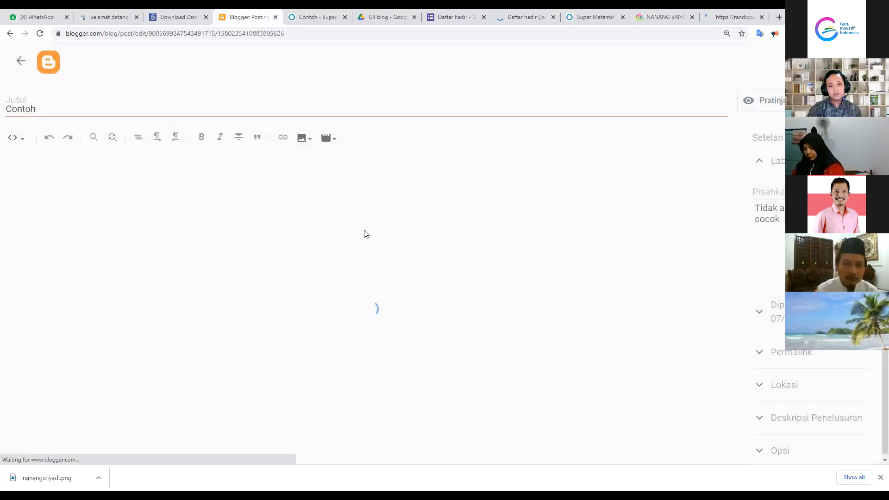
pyautogui.click(18, 138)
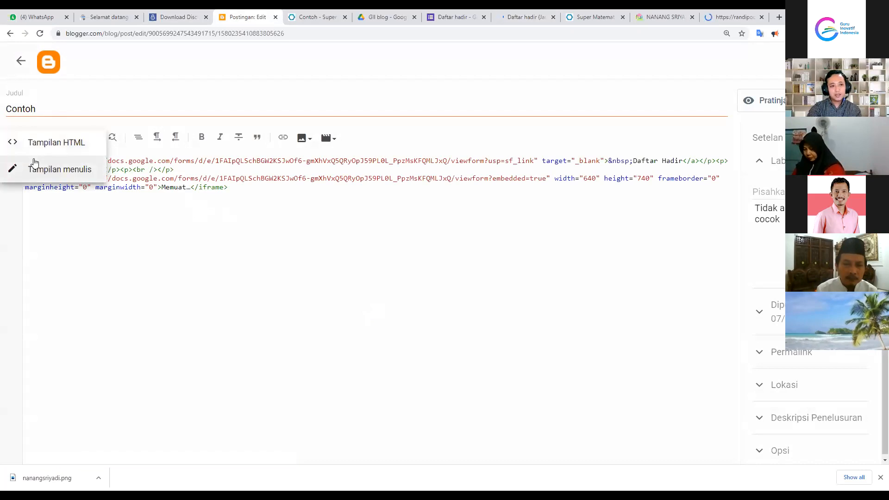
pyautogui.click(34, 162)
pyautogui.scroll(-5, 483, 286)
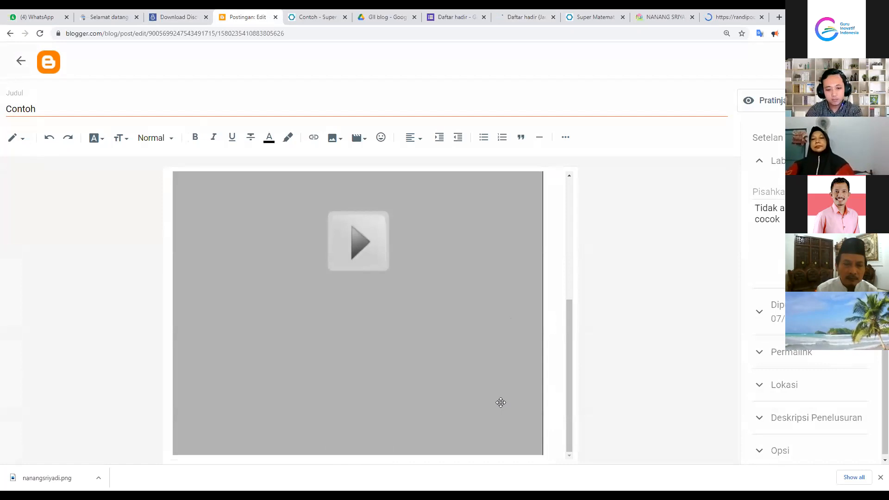
pyautogui.scroll(-1, 373, 390)
pyautogui.write('untuk melihat rekap')
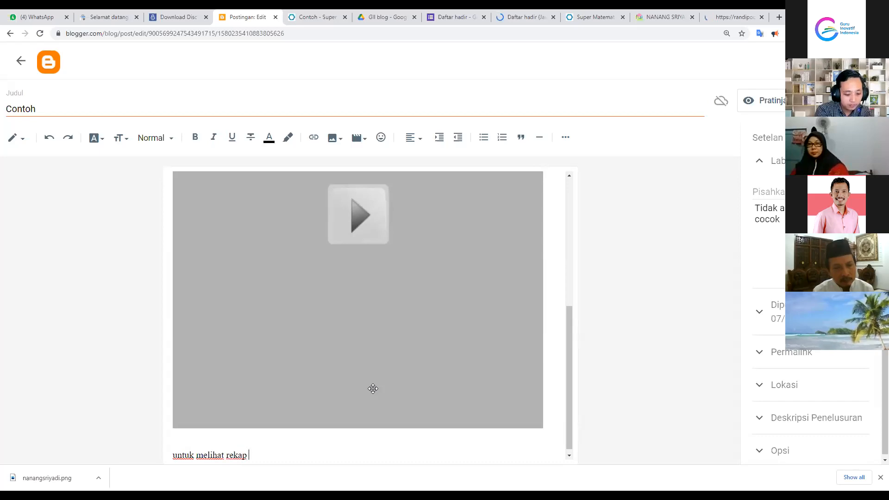
pyautogui.write('daftar hadir silhkan klik link ini')
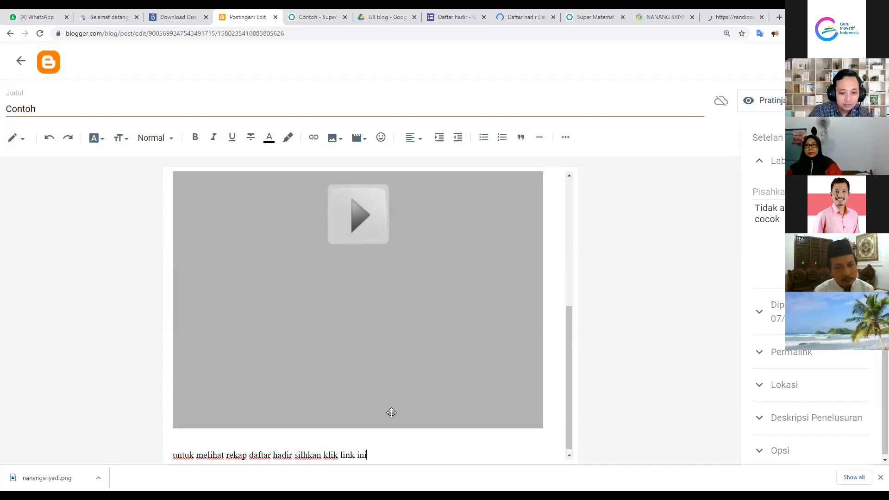
# Link the words 'link ini' to the responses sheet URL and reload the live post
pyautogui.moveTo(365, 454); pyautogui.dragTo(342, 449)
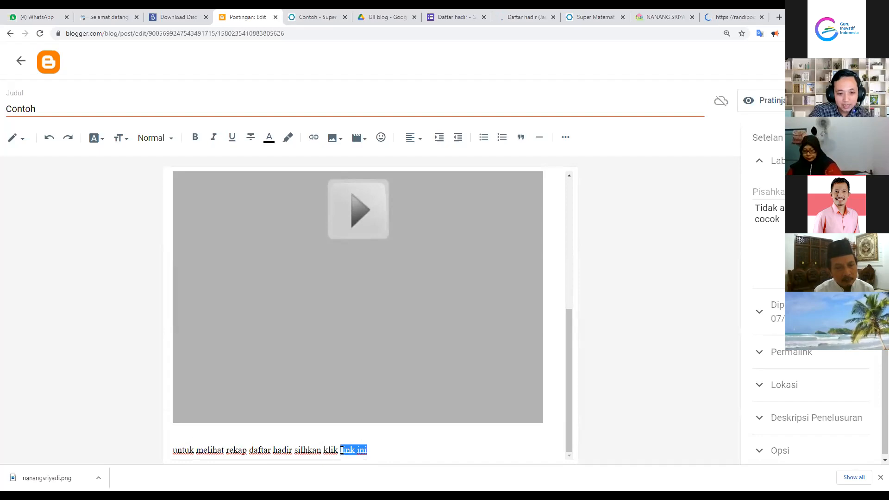
pyautogui.click(312, 138)
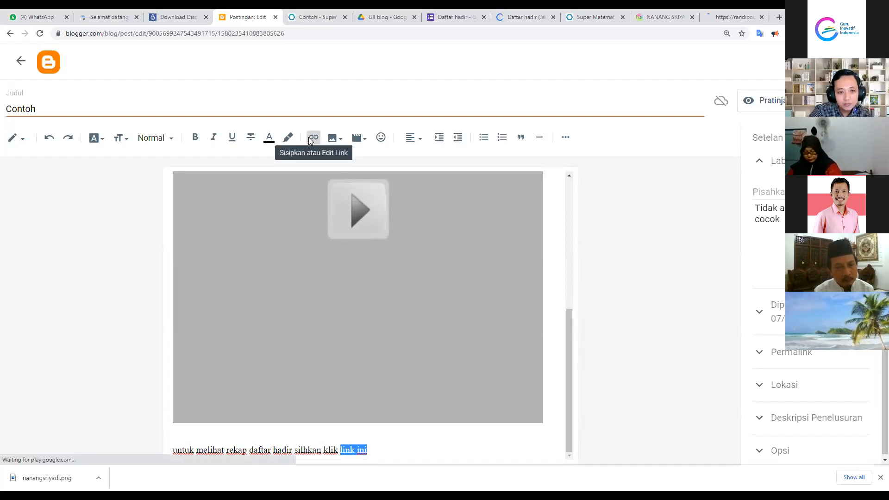
pyautogui.click(410, 240)
pyautogui.hotkey('ctrl', 'v')
pyautogui.click(517, 333)
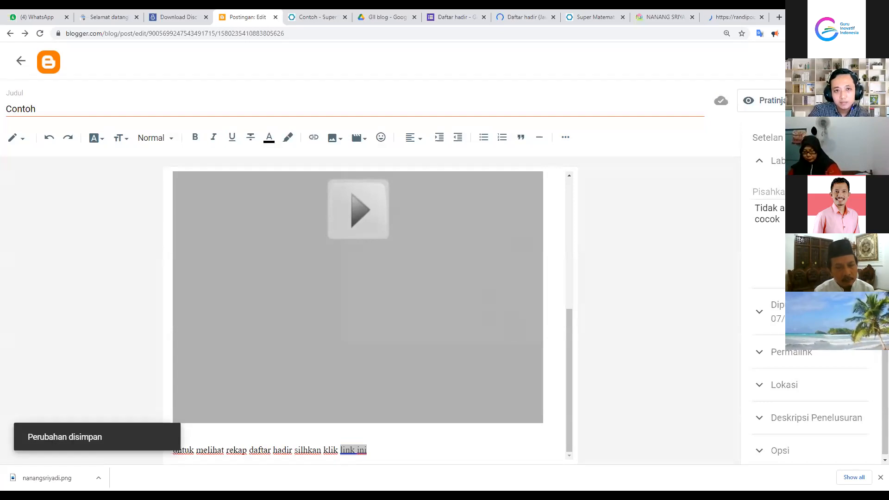
pyautogui.click(313, 19)
pyautogui.click(40, 33)
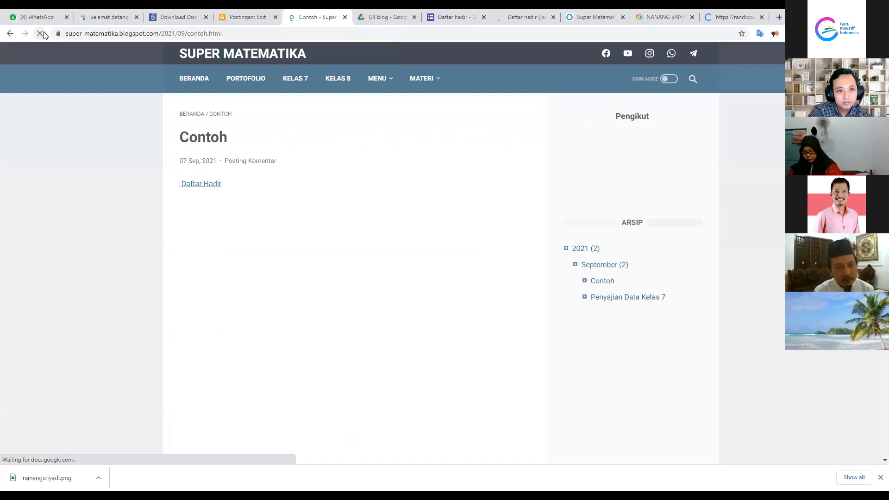
# Follow 'link ini' to the Daftar hadir (Jawaban) sheet, confirm the 7A / Hadir row, then return to posts
pyautogui.scroll(-6, 277, 204)
pyautogui.scroll(-1, 340, 310)
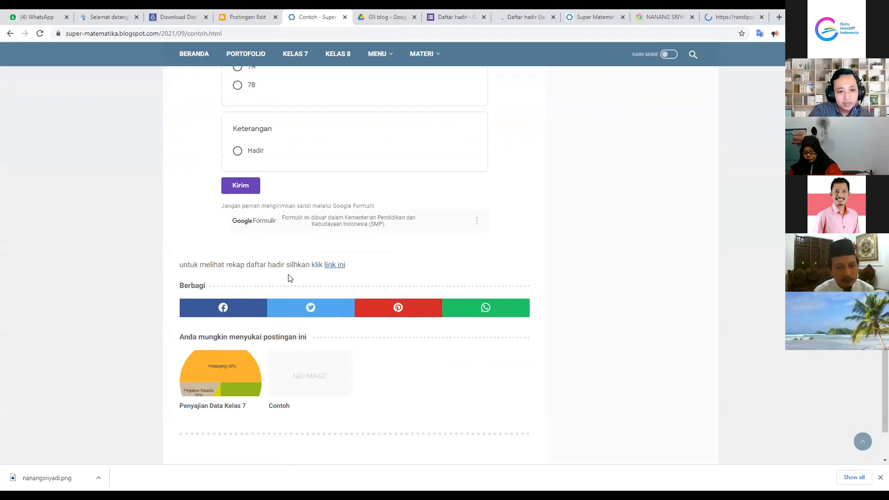
pyautogui.click(335, 265)
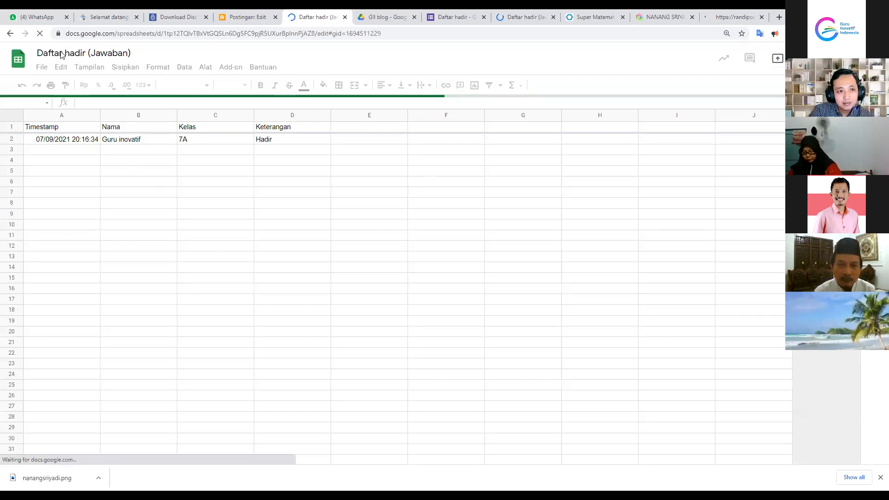
pyautogui.click(184, 149)
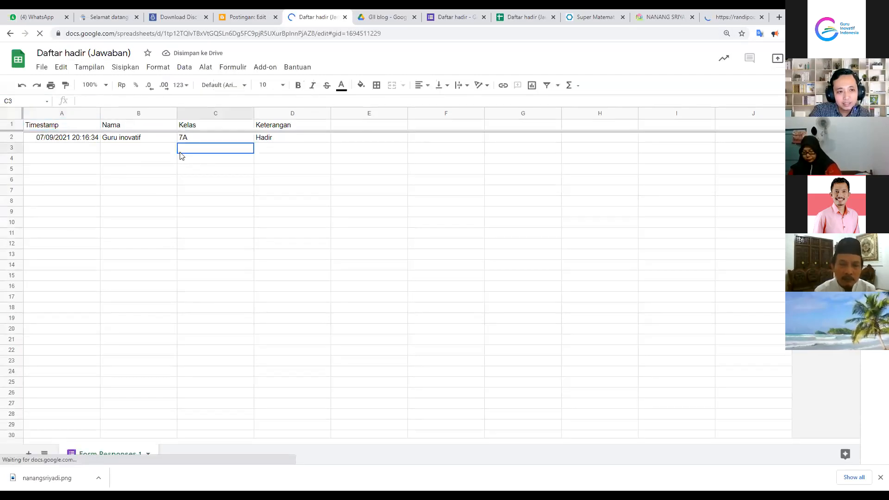
pyautogui.click(112, 149)
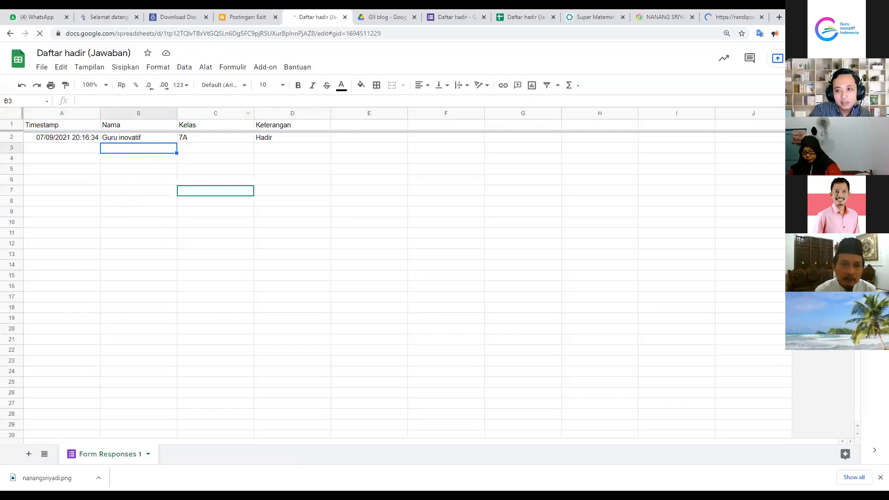
pyautogui.click(192, 138)
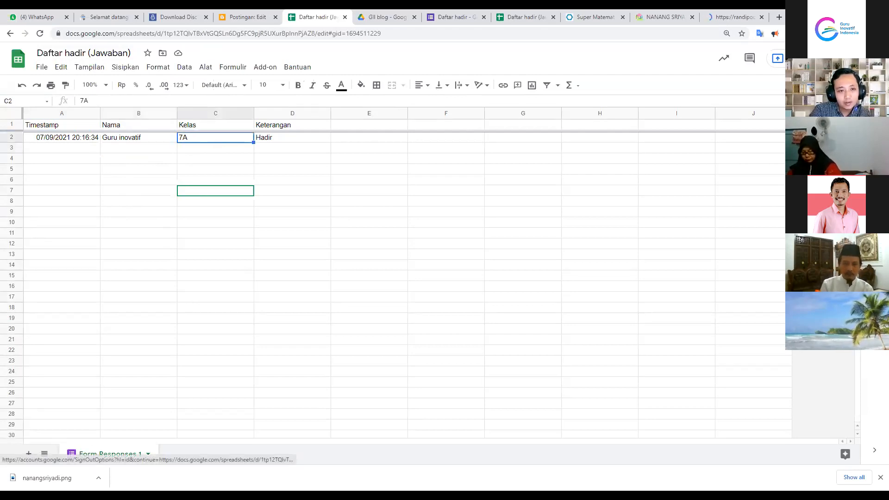
pyautogui.click(266, 138)
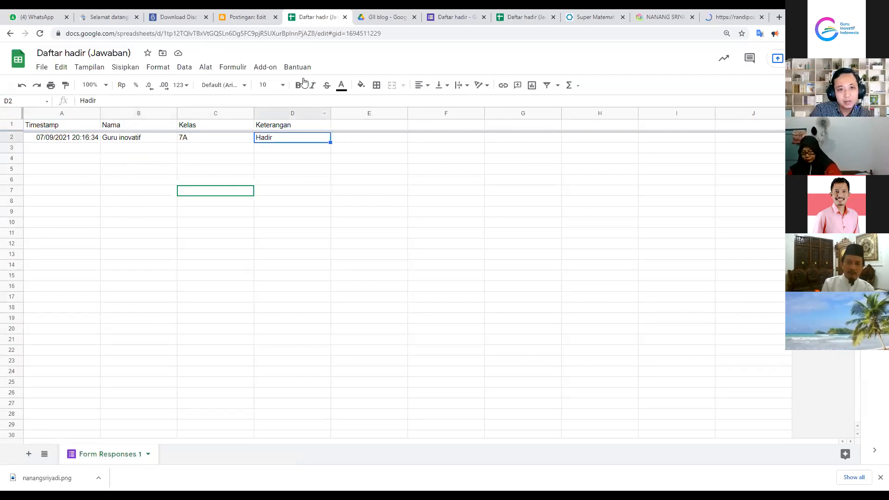
pyautogui.click(344, 18)
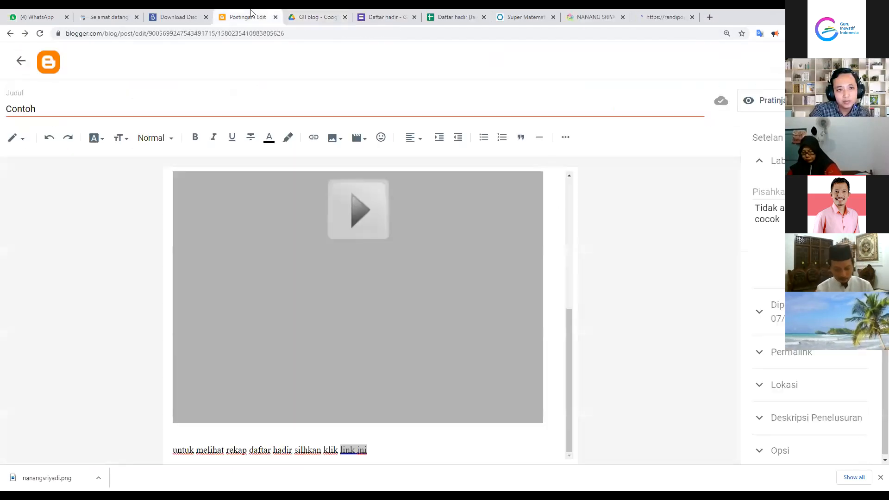
pyautogui.click(20, 60)
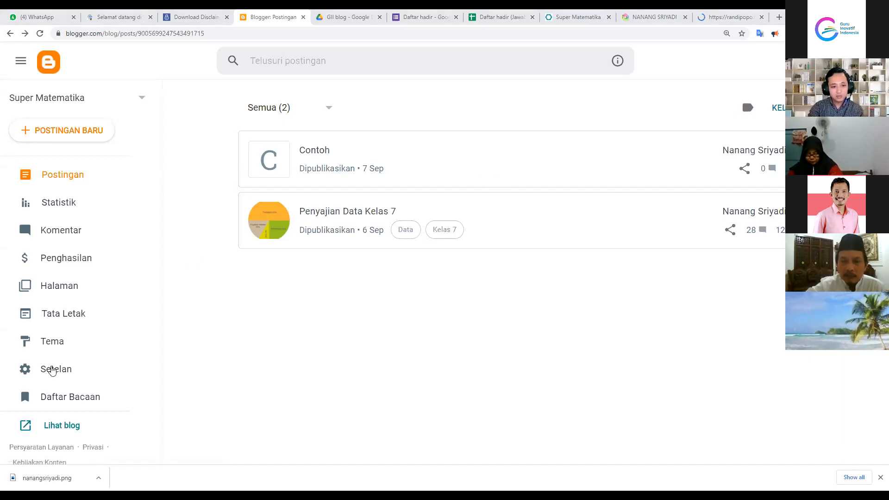
# In Settings, scroll to Crawler dan pengindeksan and launch Google Search Console in a new tab
pyautogui.click(53, 370)
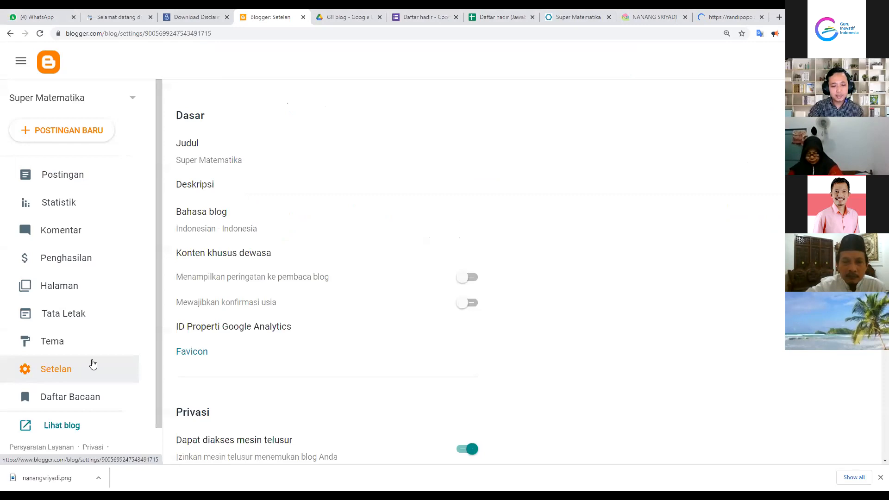
pyautogui.scroll(-12, 305, 242)
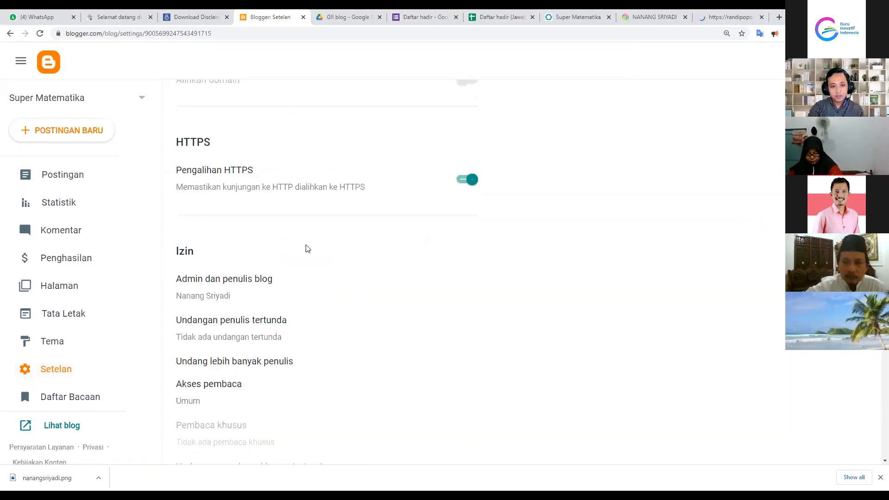
pyautogui.scroll(-15, 260, 377)
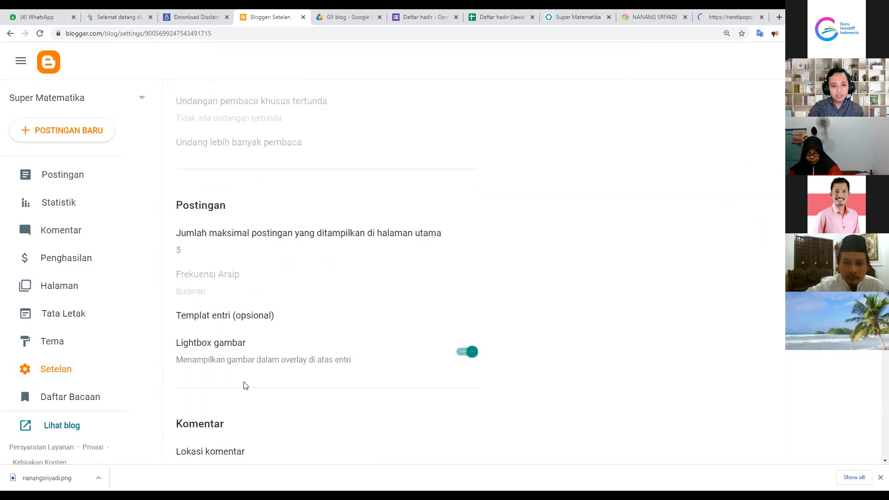
pyautogui.scroll(-12, 244, 384)
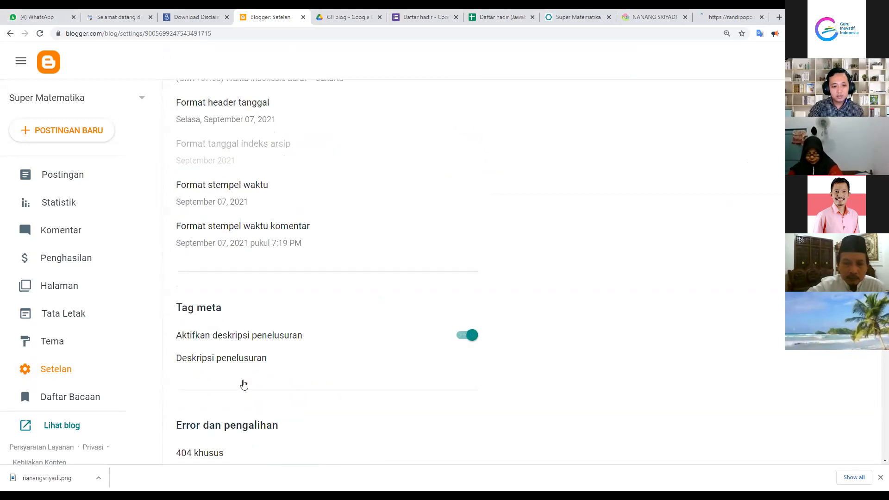
pyautogui.scroll(-5, 229, 303)
pyautogui.scroll(-6, 249, 351)
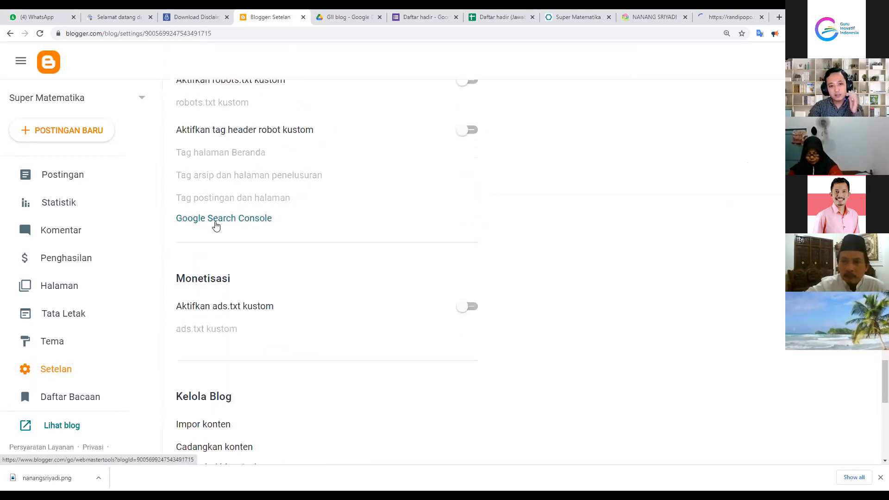
pyautogui.moveTo(876, 378)
pyautogui.mouseDown()
pyautogui.moveTo(876, 428)
pyautogui.moveTo(876, 387)
pyautogui.mouseUp()
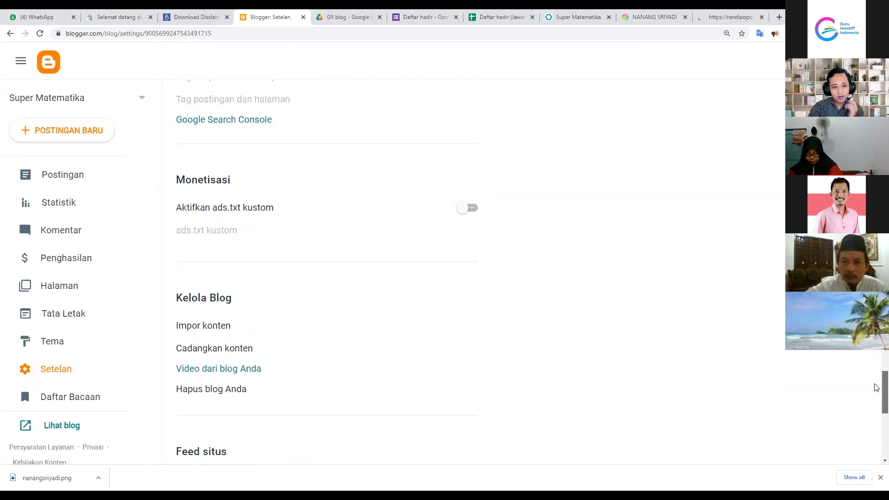
pyautogui.scroll(3, 301, 343)
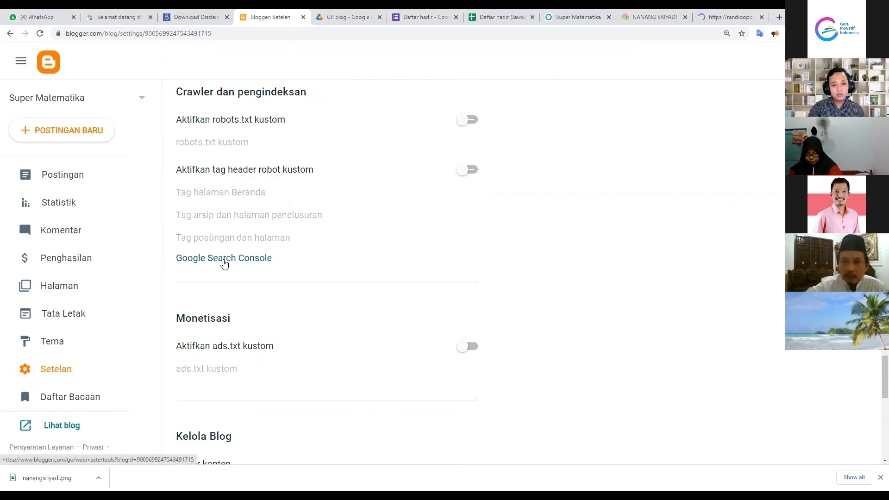
pyautogui.click(223, 260)
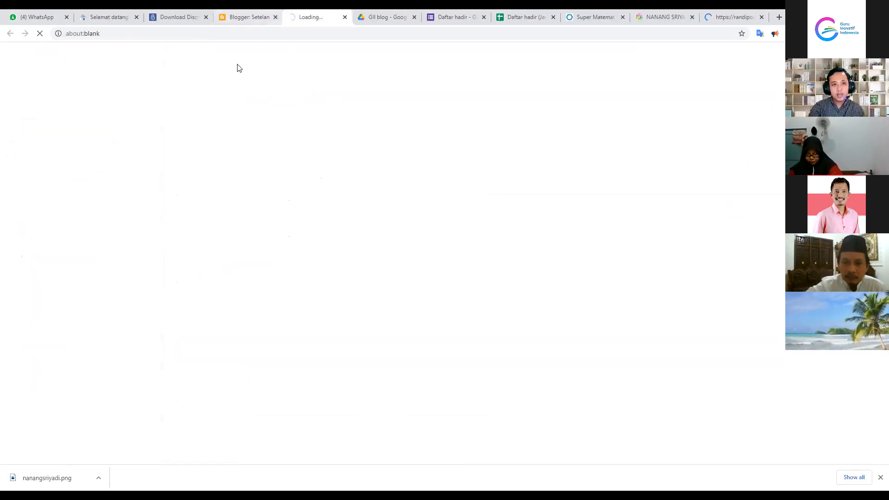
pyautogui.click(110, 14)
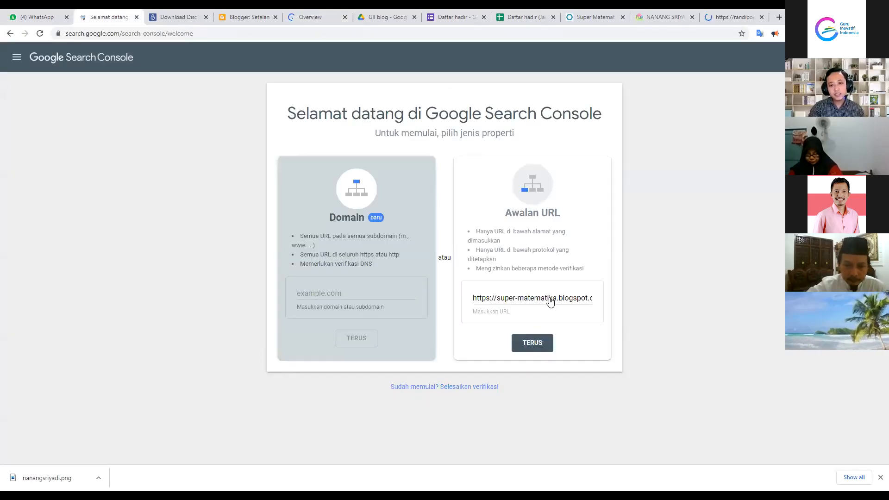
# Clear the URL prefix field and copy the Super Matematika blog's web address
pyautogui.tripleClick(476, 301)
pyautogui.press('BackSpace')
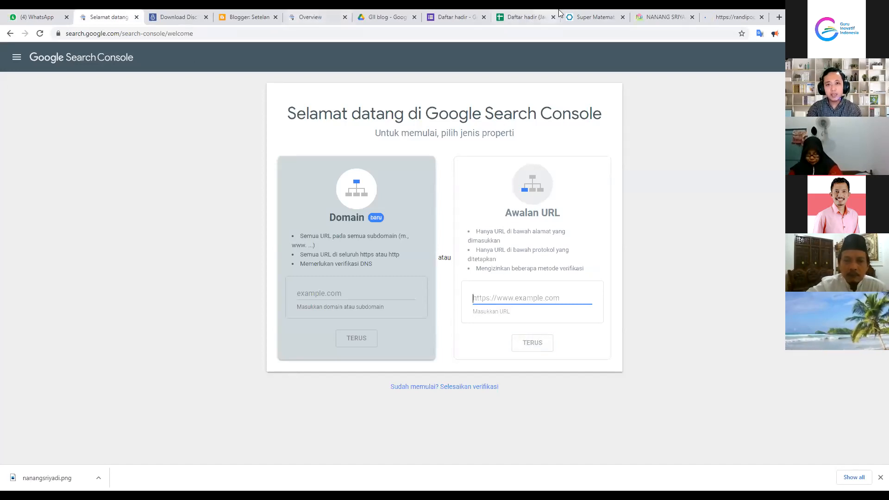
pyautogui.click(573, 23)
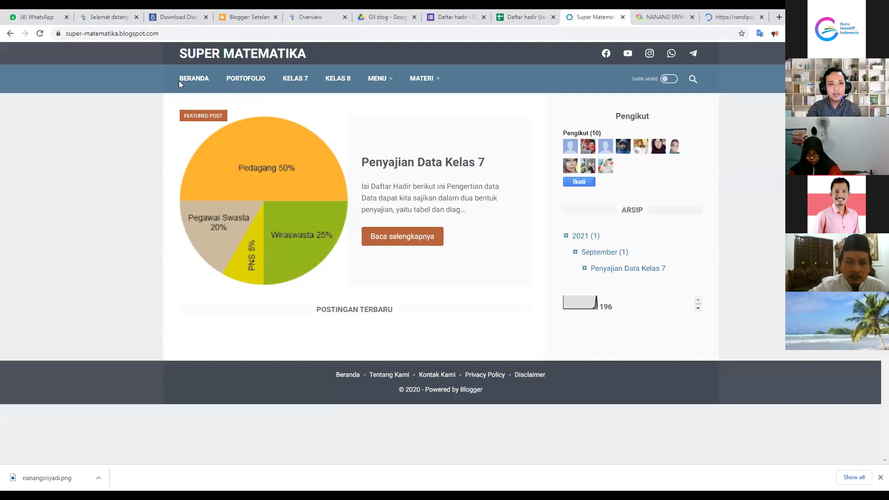
pyautogui.click(159, 35)
pyautogui.click(145, 38)
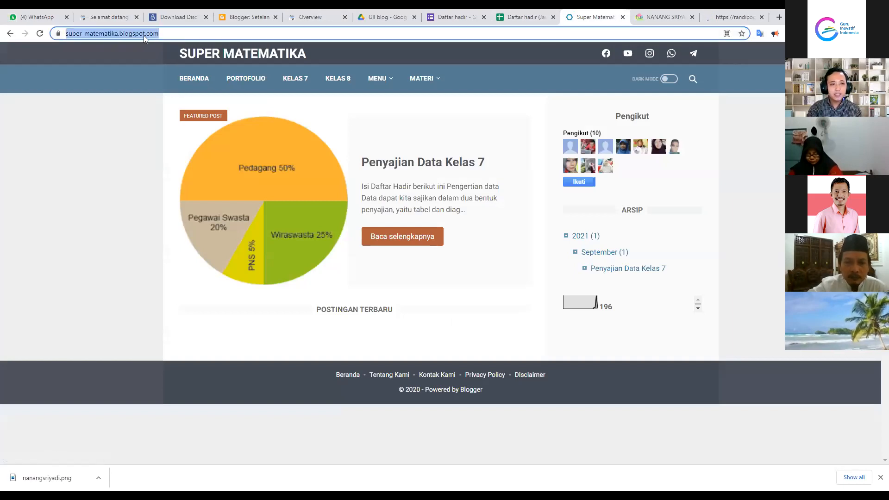
pyautogui.rightClick(143, 37)
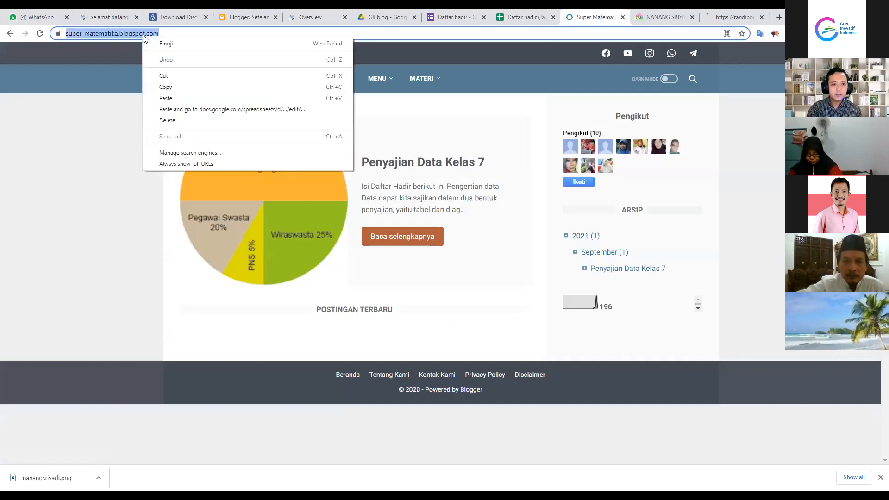
pyautogui.click(182, 88)
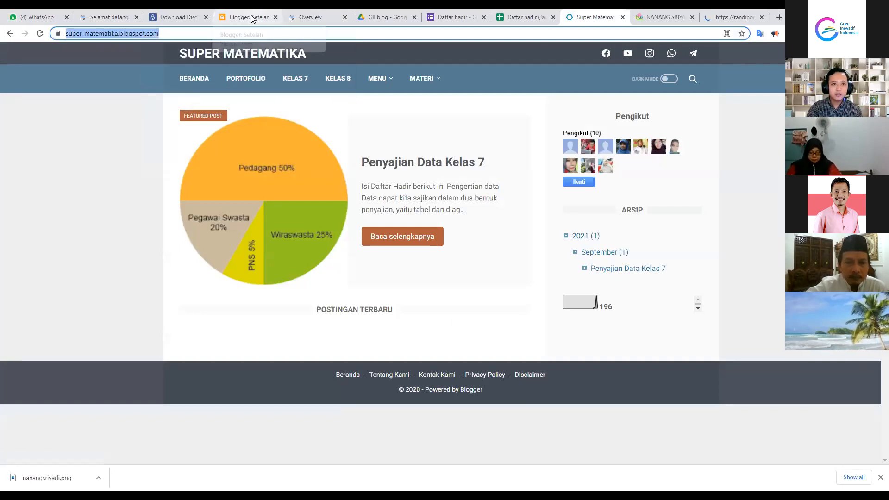
# Paste the blog address into the Awalan URL field and show the property's Overview
pyautogui.click(111, 17)
pyautogui.click(486, 298)
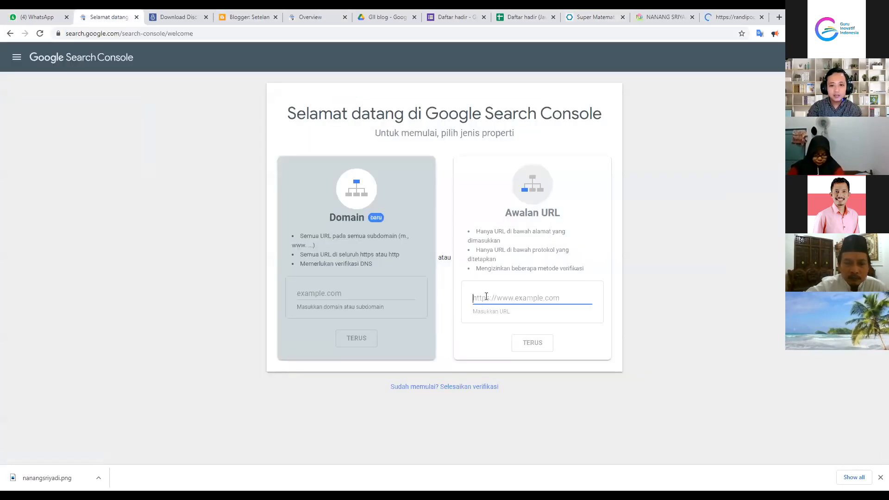
pyautogui.rightClick(496, 295)
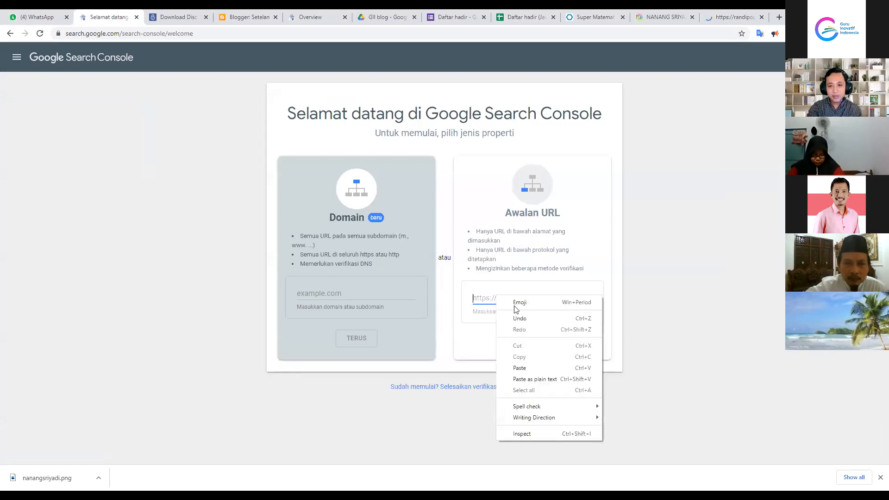
pyautogui.click(521, 368)
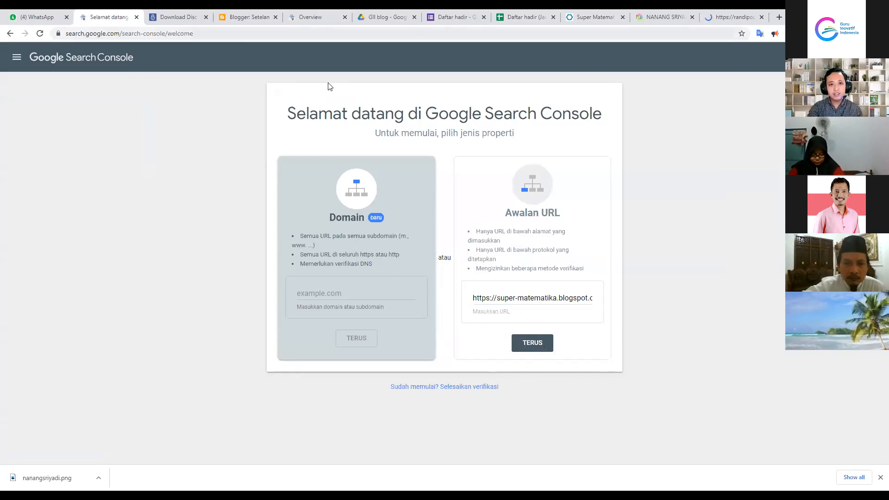
pyautogui.click(310, 16)
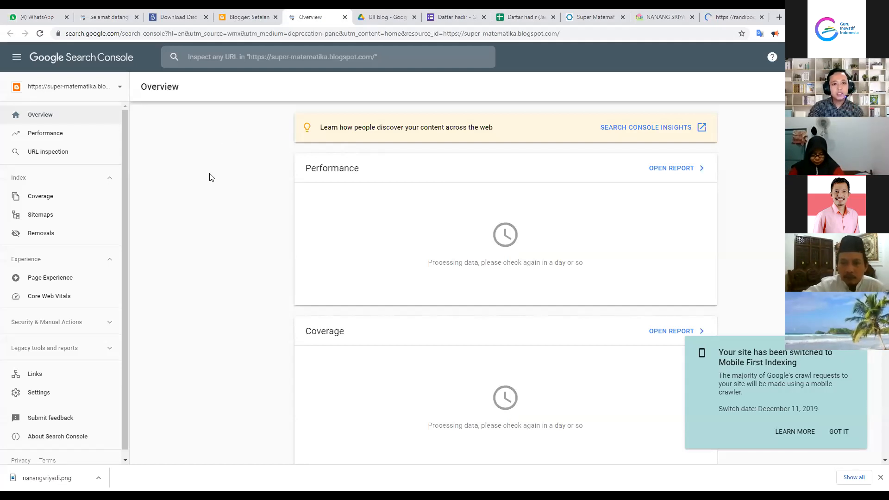
# Begin URL inspection and re-check the blog address in the welcome page's prefix field
pyautogui.click(248, 57)
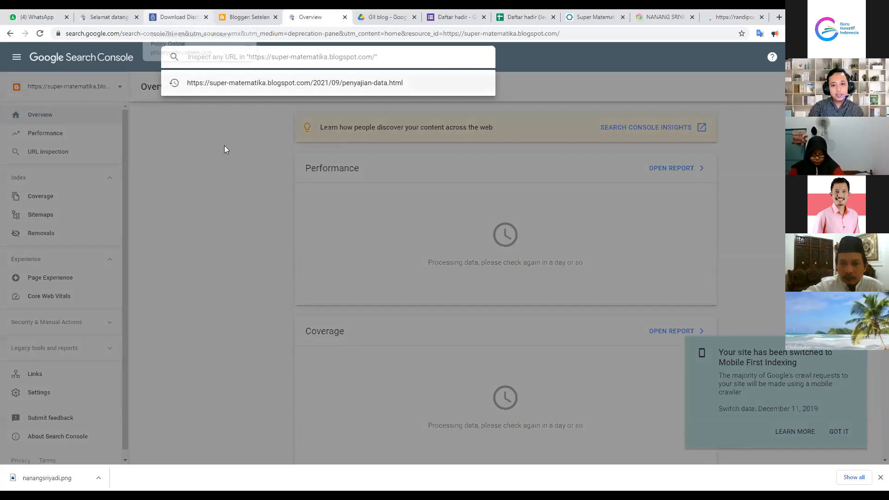
pyautogui.click(134, 16)
pyautogui.click(493, 300)
pyautogui.moveTo(473, 298); pyautogui.dragTo(590, 302)
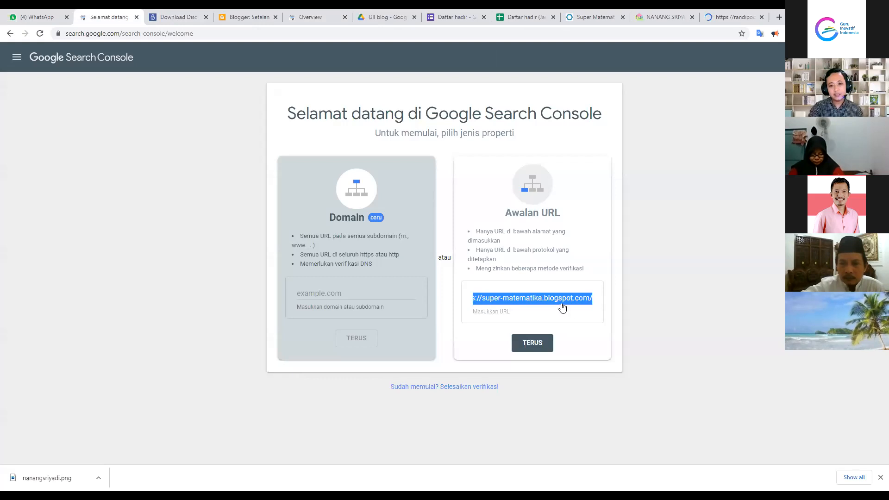
pyautogui.click(308, 19)
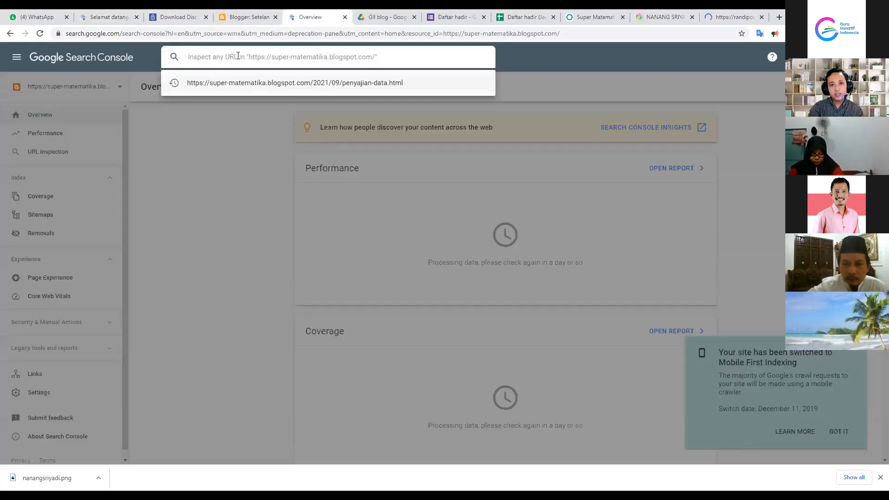
# Copy the Penyajian Data Kelas 7 post's URL and inspect it in the Inspect any URL bar
pyautogui.click(259, 18)
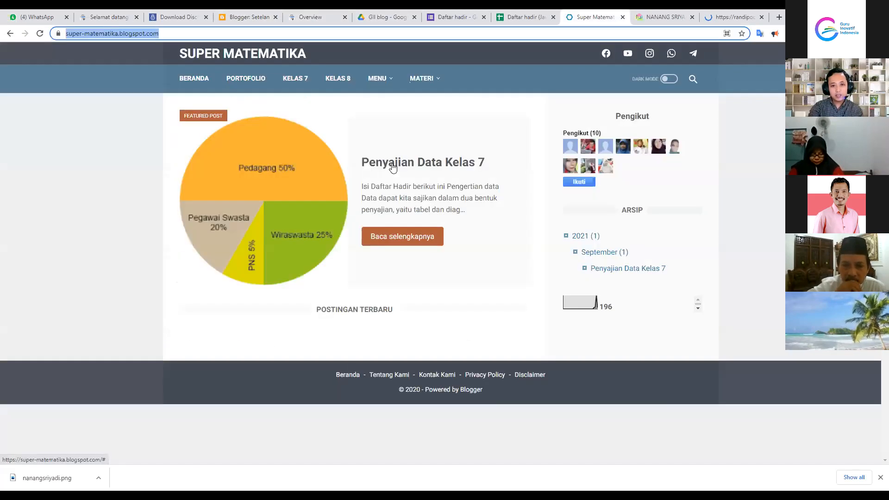
pyautogui.click(393, 165)
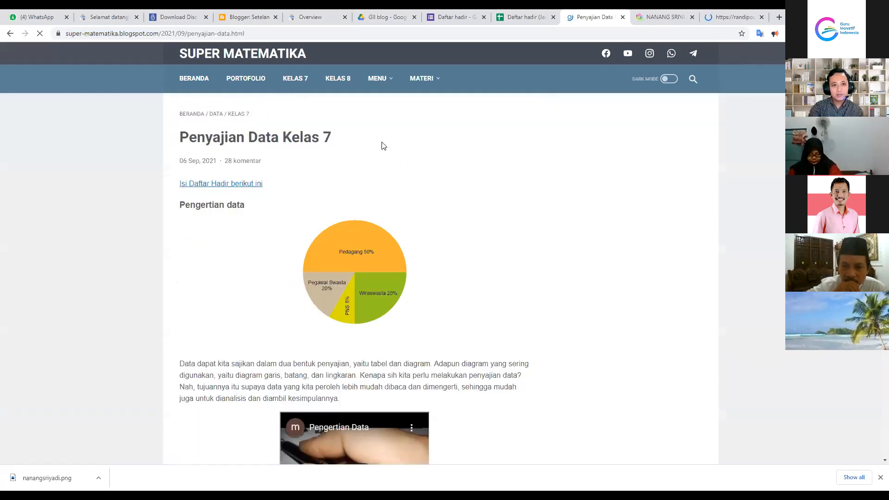
pyautogui.click(247, 32)
pyautogui.rightClick(99, 37)
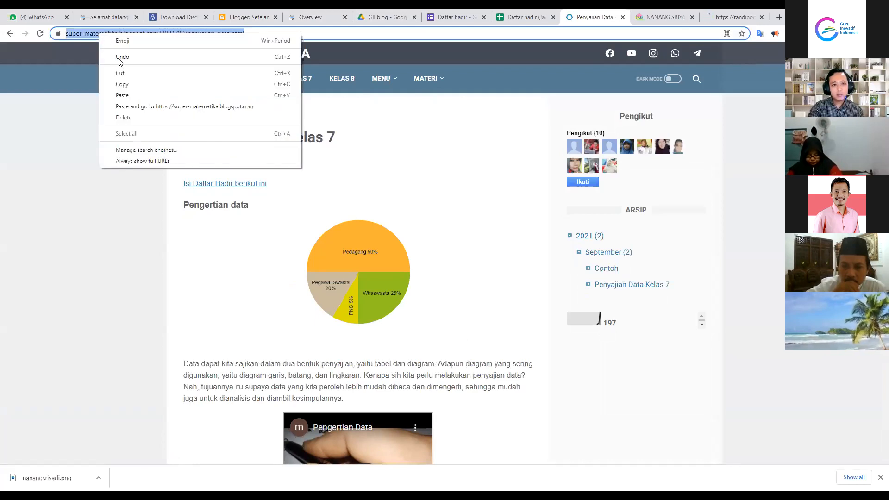
pyautogui.click(122, 84)
pyautogui.click(310, 17)
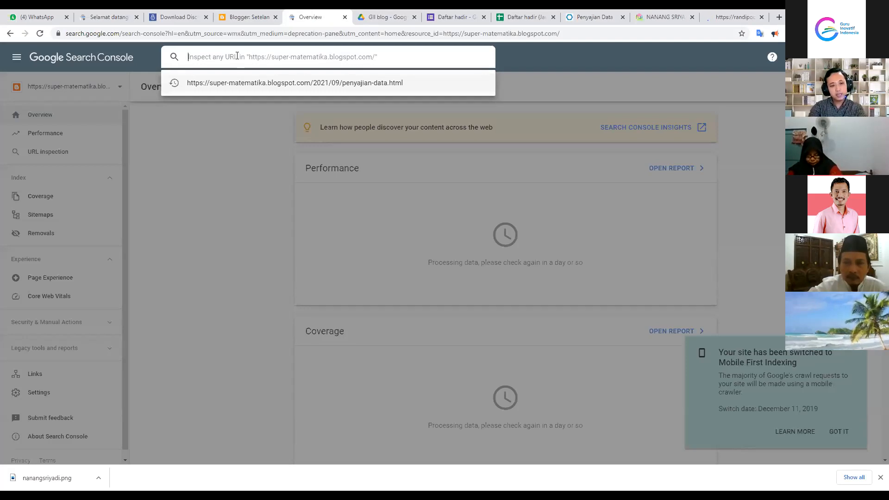
pyautogui.hotkey('ctrl', 'v')
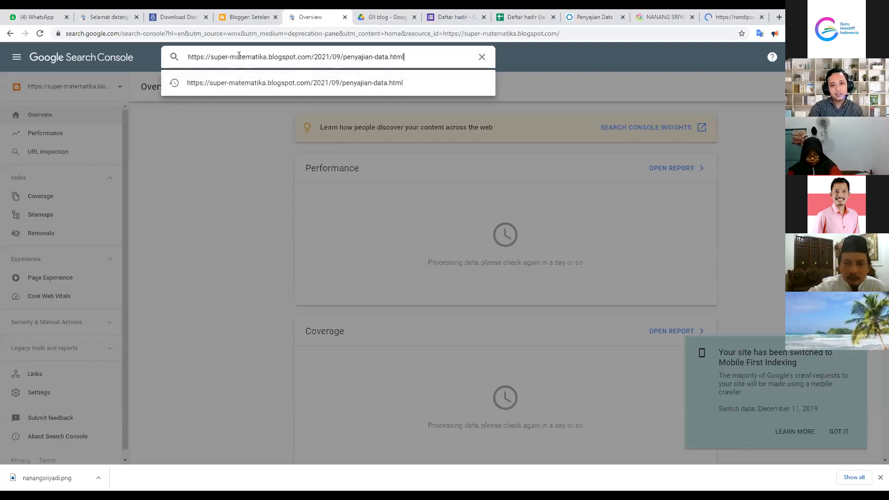
pyautogui.press('Return')
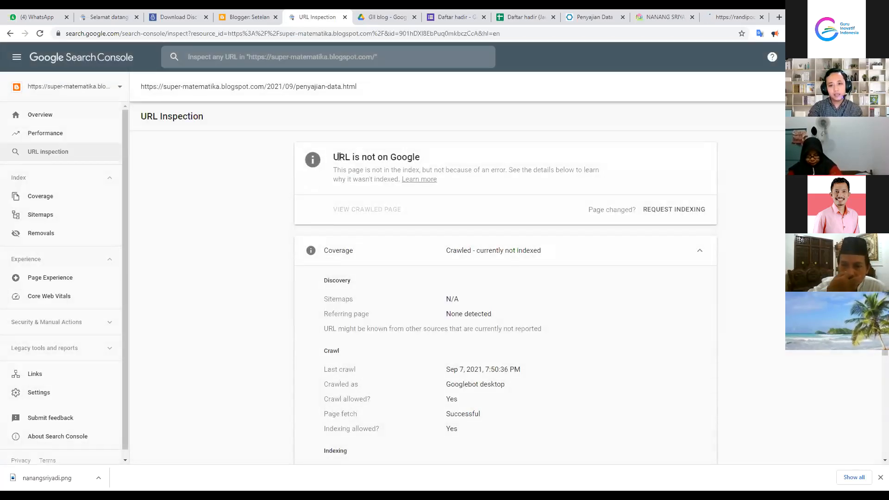
# Request indexing for the penyajian-data.html post and dismiss the Indexing requested confirmation with GOT IT
pyautogui.moveTo(335, 157); pyautogui.dragTo(410, 158)
pyautogui.click(384, 182)
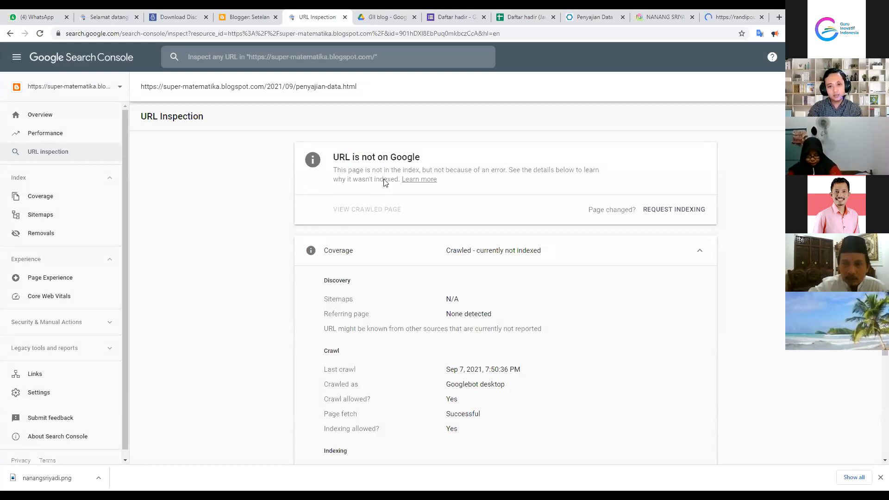
pyautogui.click(659, 210)
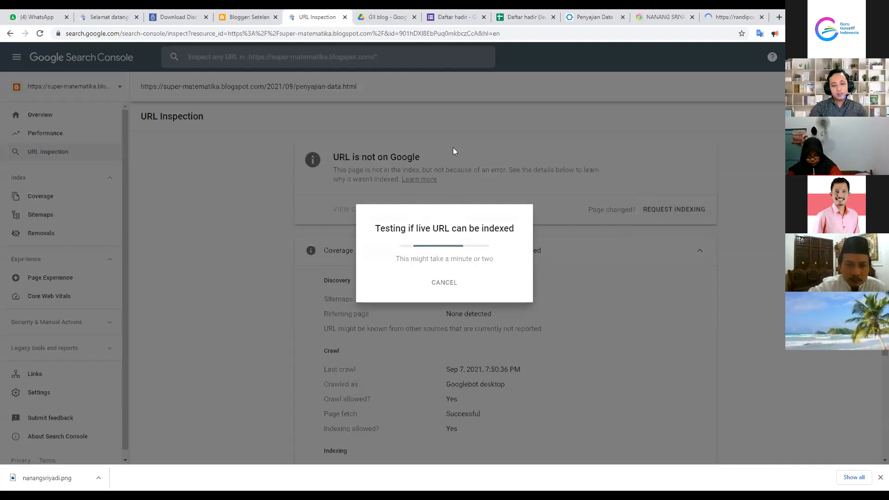
pyautogui.click(109, 18)
pyautogui.moveTo(474, 300); pyautogui.dragTo(584, 299)
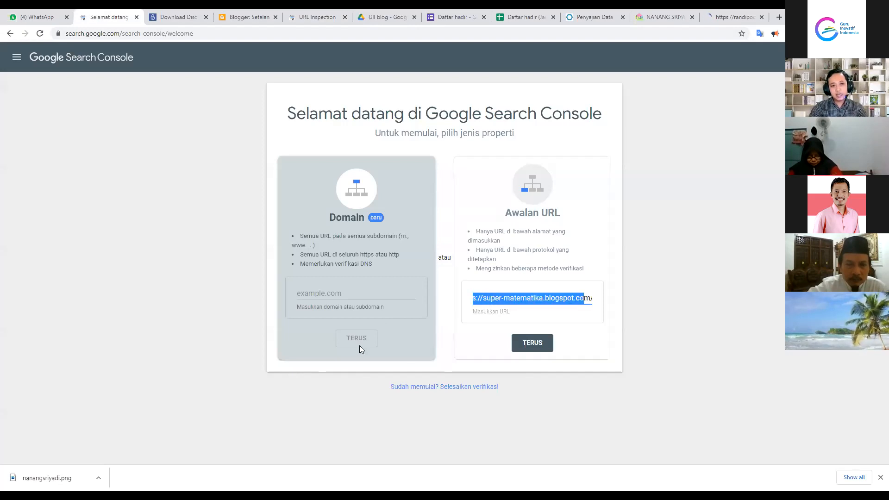
pyautogui.click(315, 17)
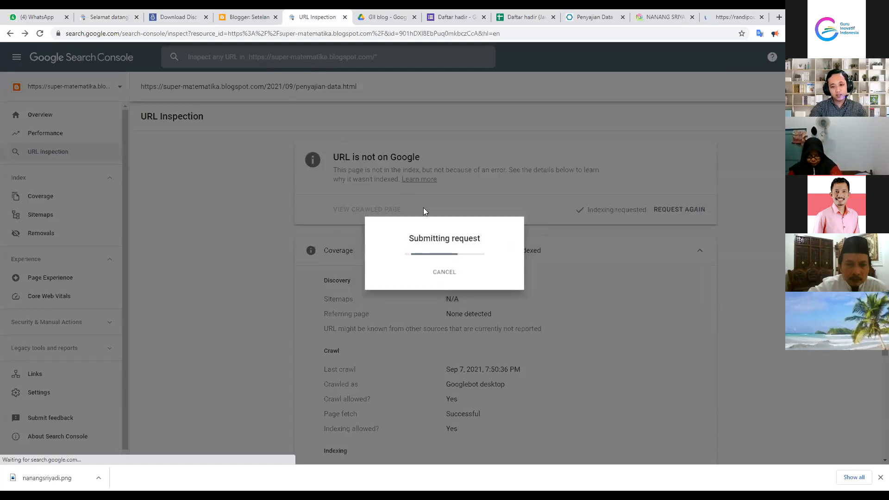
pyautogui.click(576, 290)
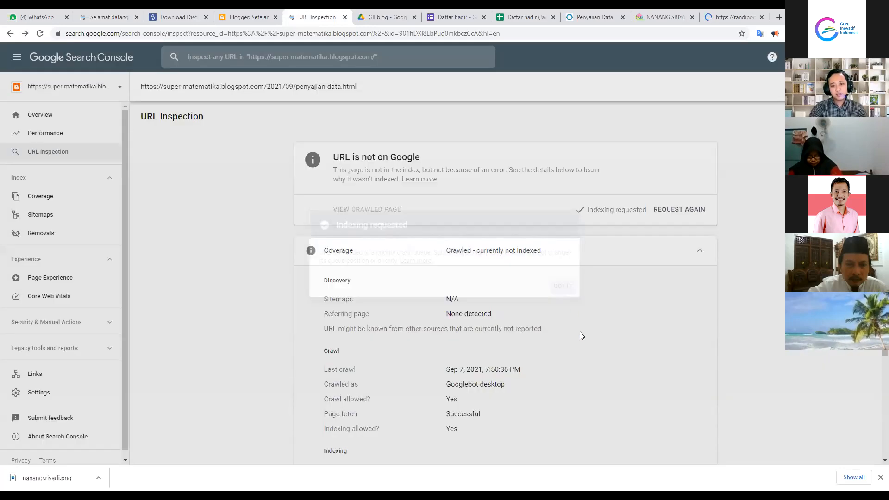